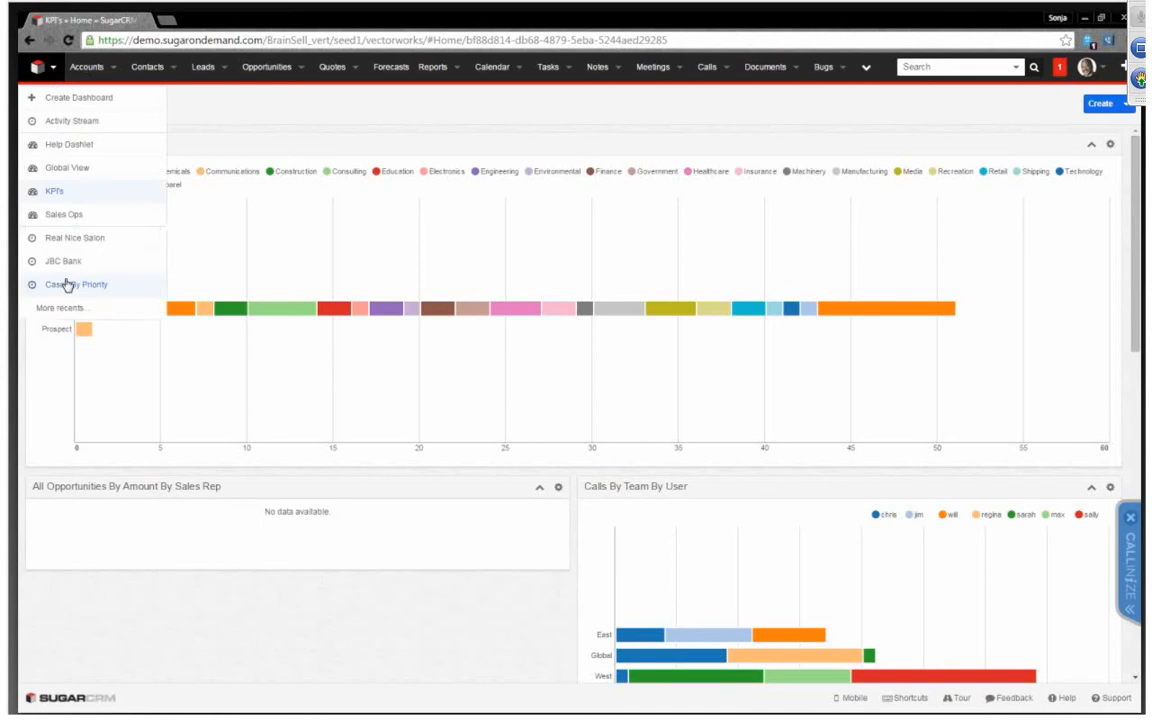
Open the Global View dashboard for editing and add a two-column row below its existing dashlets
{"action": "left_click", "coordinate": [72, 170]}
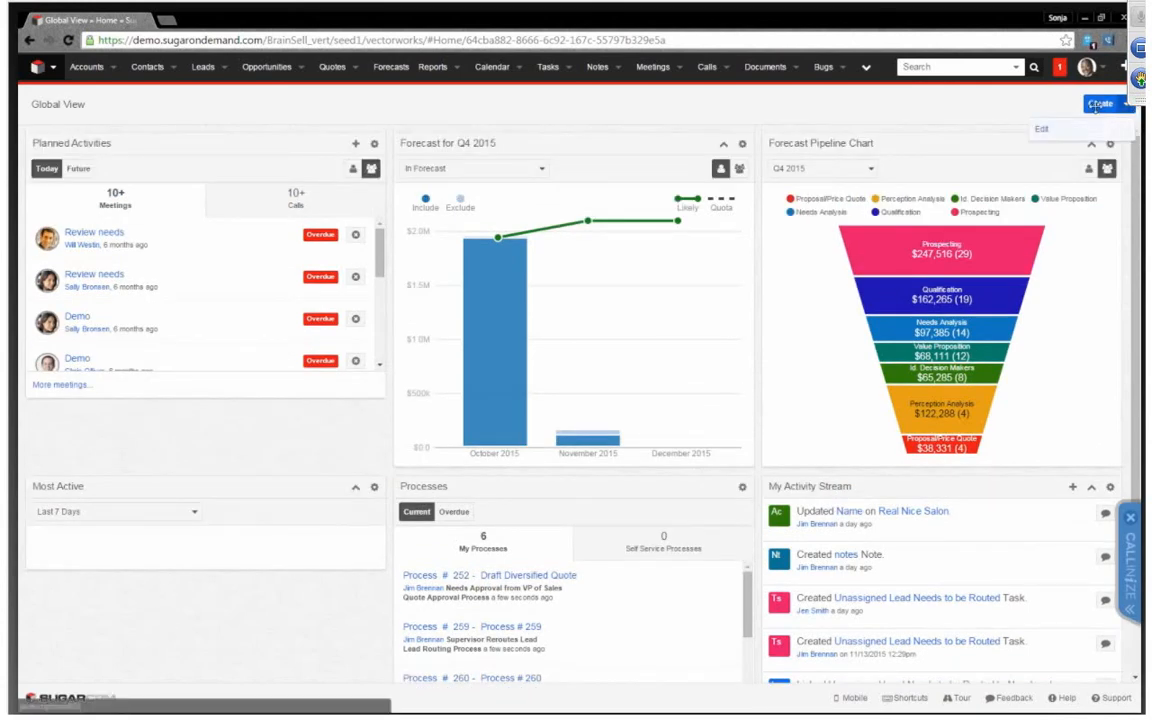
{"action": "left_click", "coordinate": [1041, 129]}
{"action": "scroll", "coordinate": [283, 600], "scroll_direction": "down", "scroll_amount": 3}
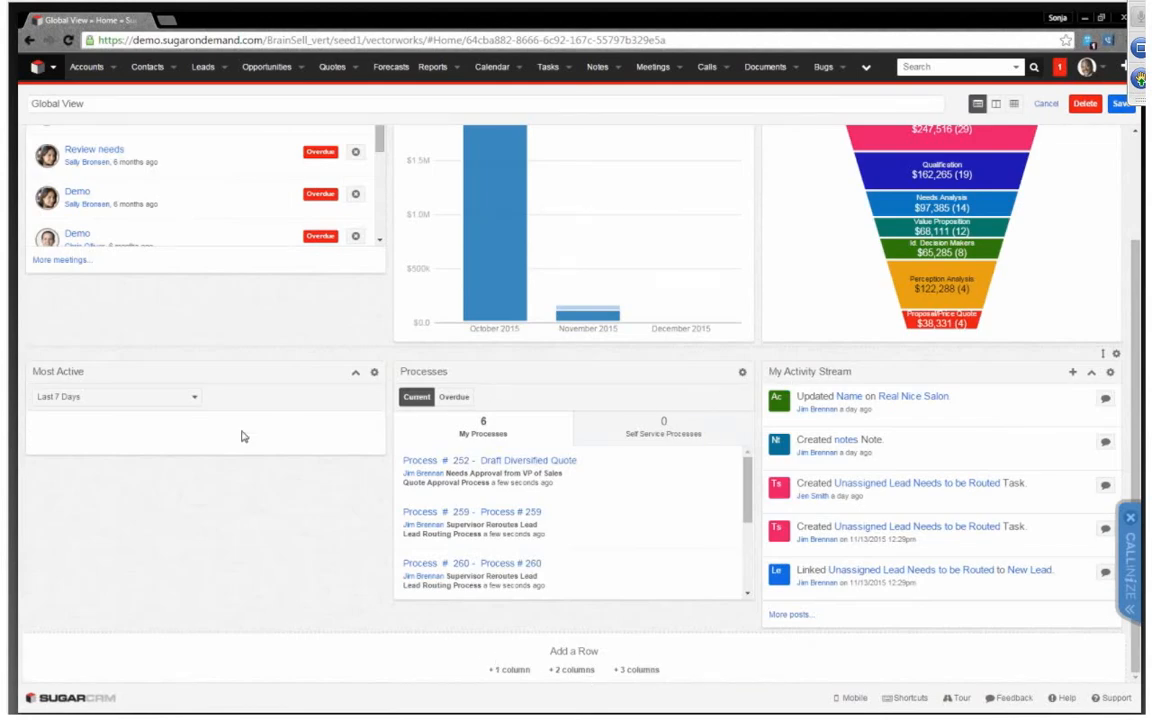
{"action": "left_click", "coordinate": [568, 670]}
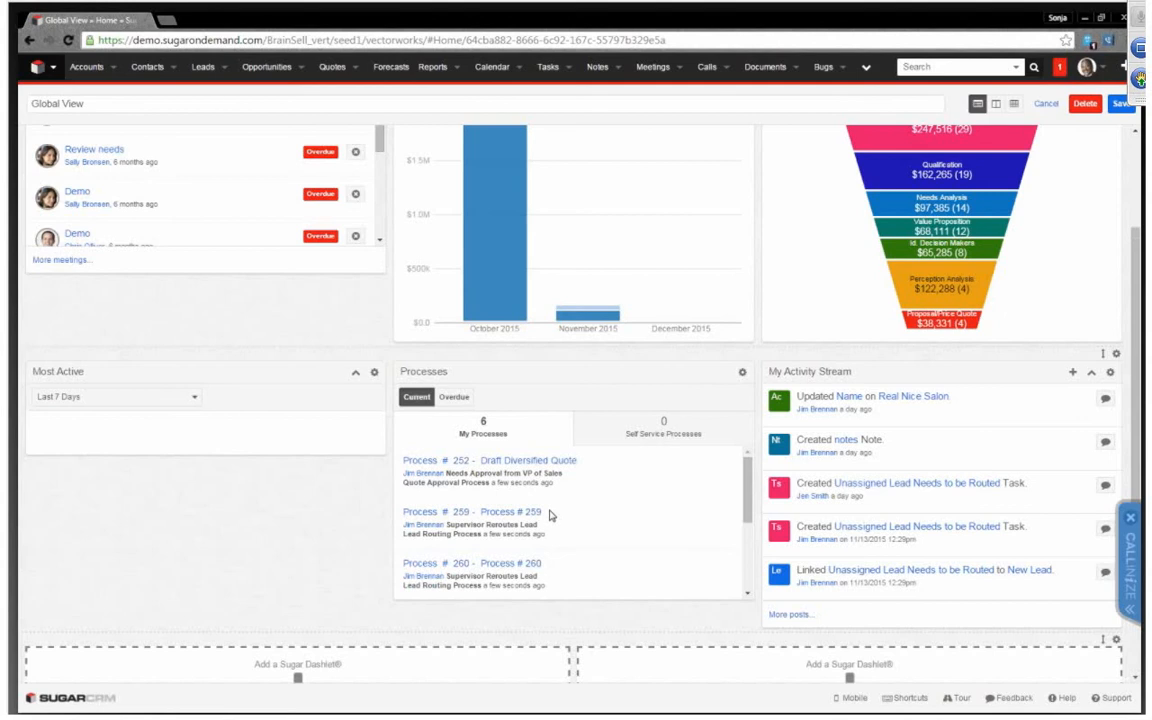
Add a Saved Reports Chart Dashlet for the Calls By Team By User report to the new row's first cell, titled "Total is 72"
{"action": "scroll", "coordinate": [557, 505], "scroll_direction": "down", "scroll_amount": 2}
{"action": "scroll", "coordinate": [557, 505], "scroll_direction": "down", "scroll_amount": 2}
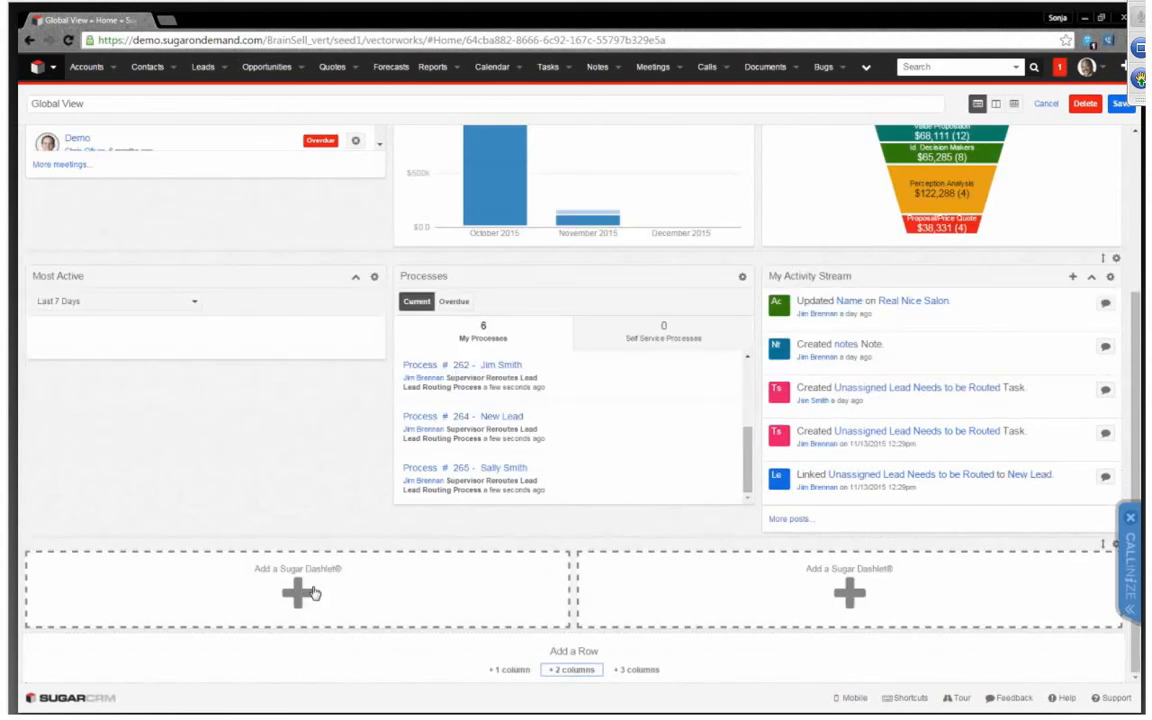
{"action": "left_click", "coordinate": [170, 605]}
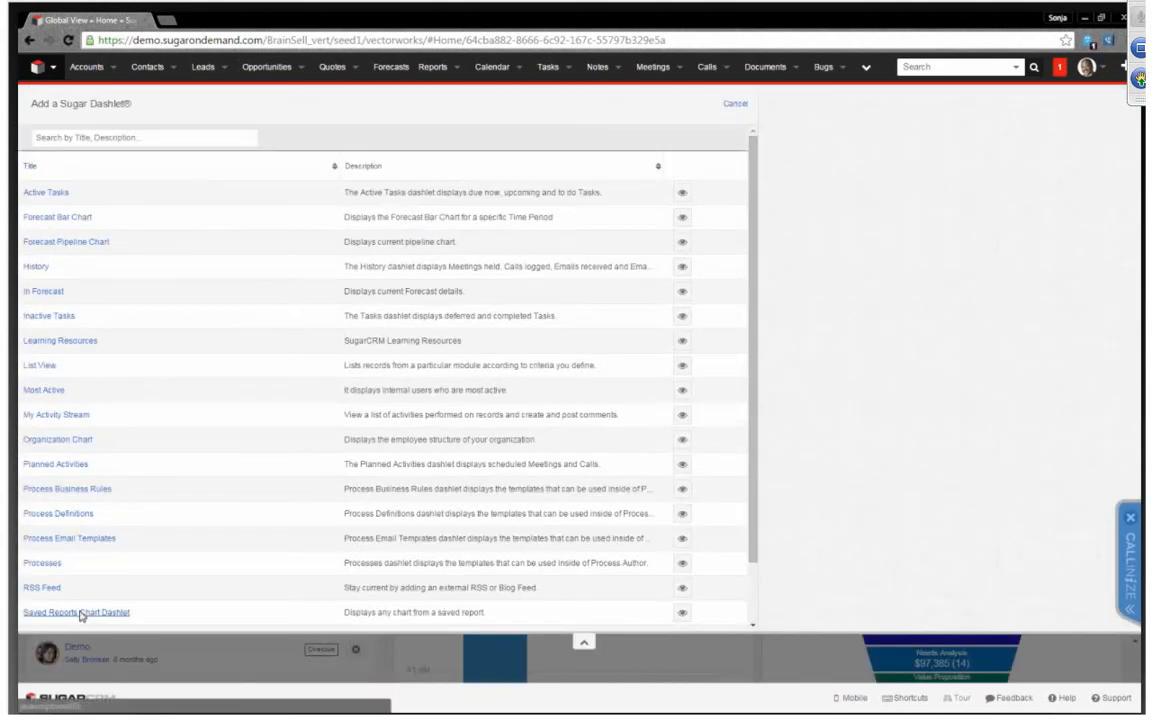
{"action": "left_click", "coordinate": [80, 687]}
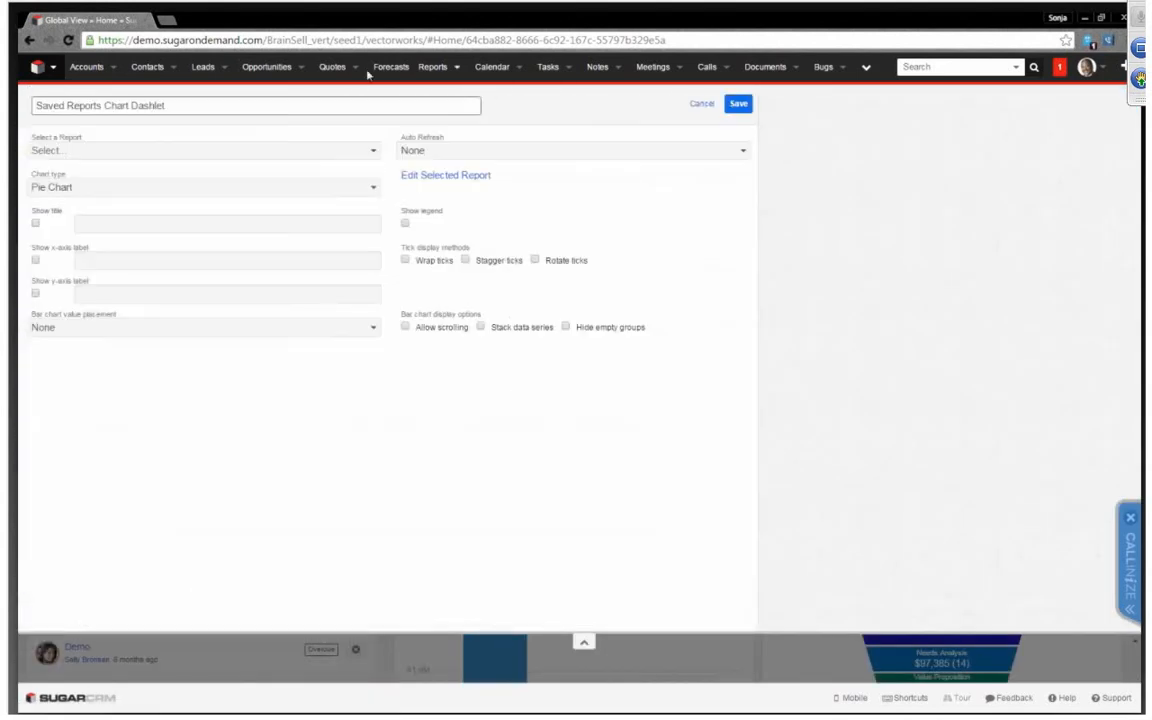
{"action": "left_click", "coordinate": [253, 152]}
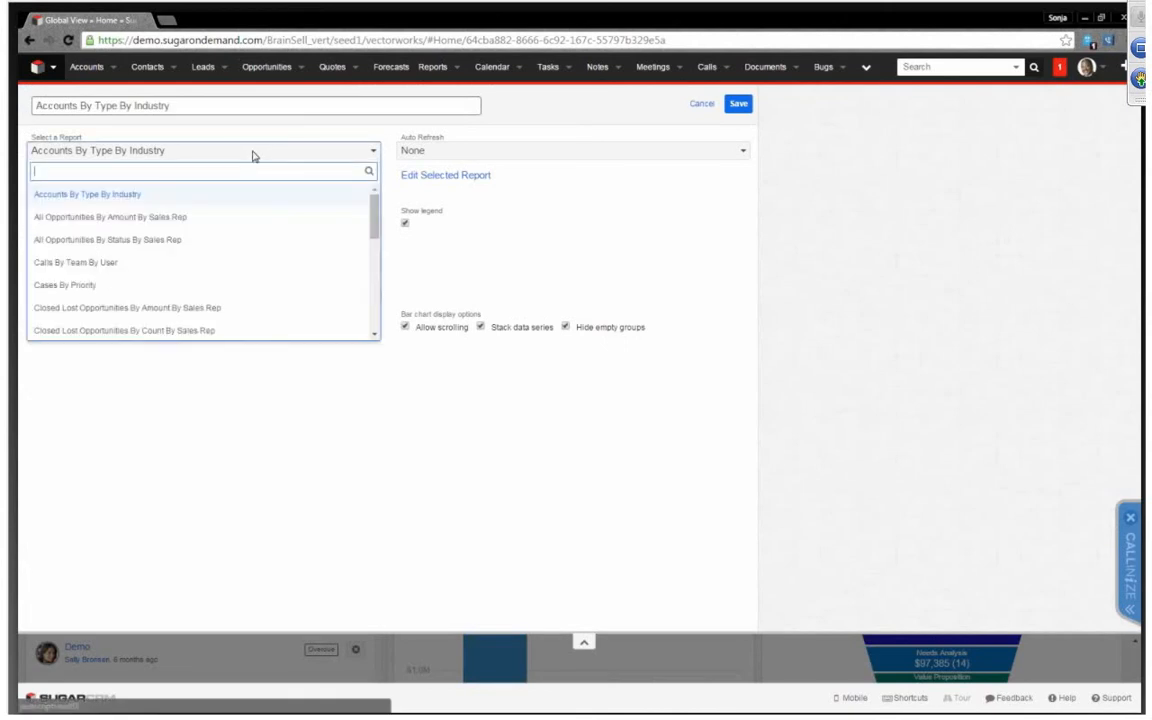
{"action": "left_click", "coordinate": [283, 263]}
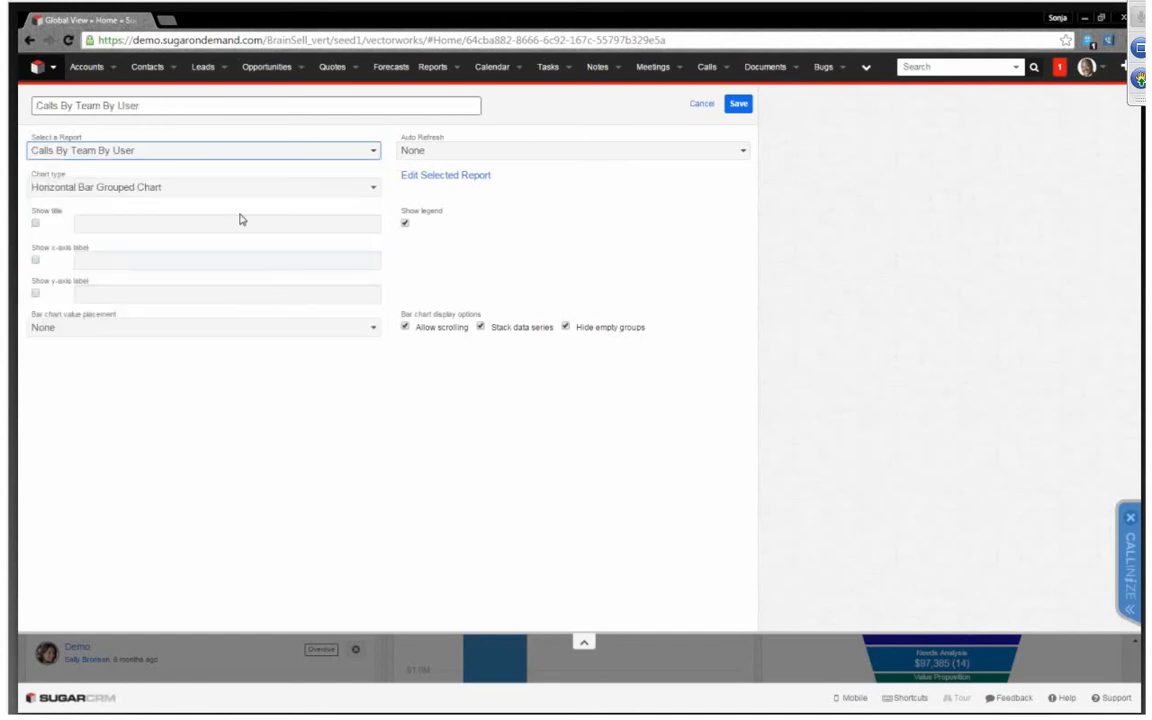
{"action": "left_click", "coordinate": [35, 222]}
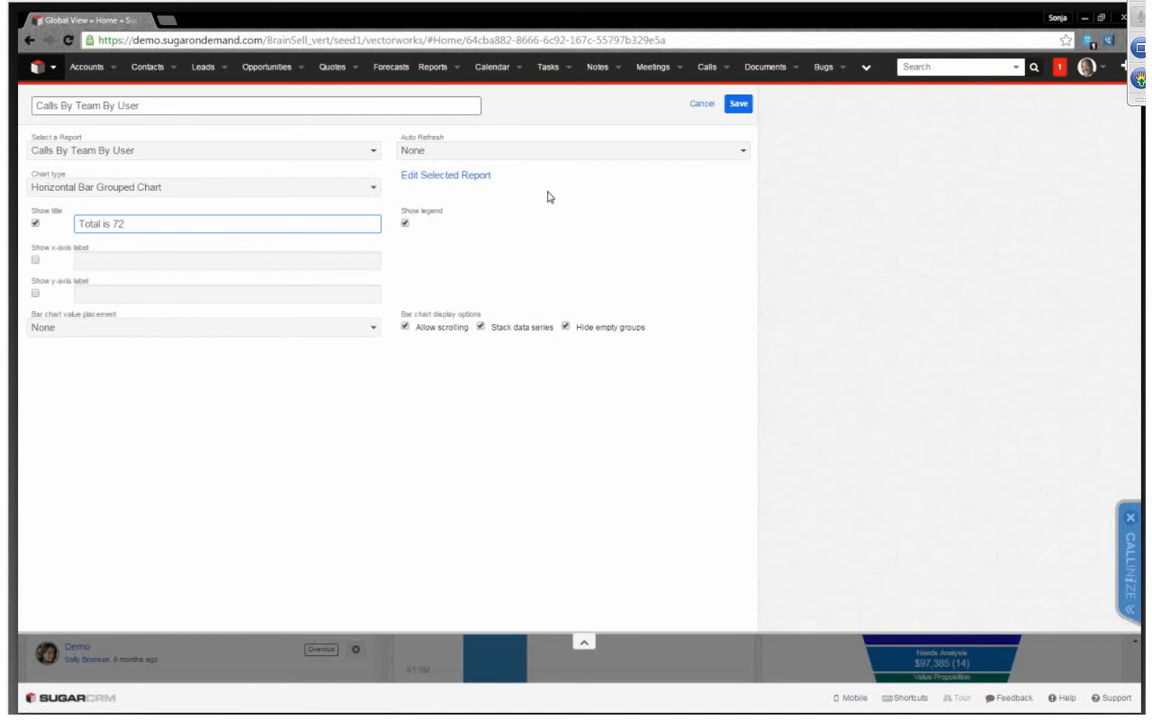
{"action": "left_click", "coordinate": [744, 106]}
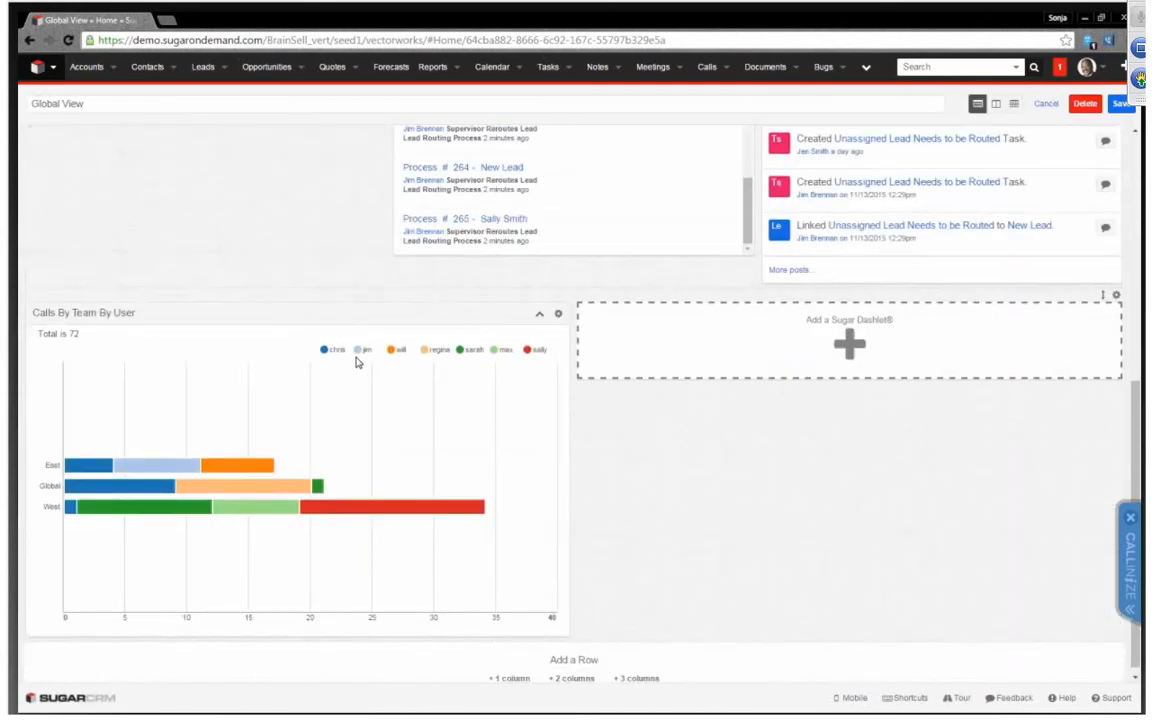
Add a List View dashlet to the row's remaining empty cell and set its module to Opportunities
{"action": "mouse_move", "coordinate": [146, 466]}
{"action": "mouse_move", "coordinate": [160, 494]}
{"action": "left_click", "coordinate": [850, 345]}
{"action": "left_click", "coordinate": [46, 366]}
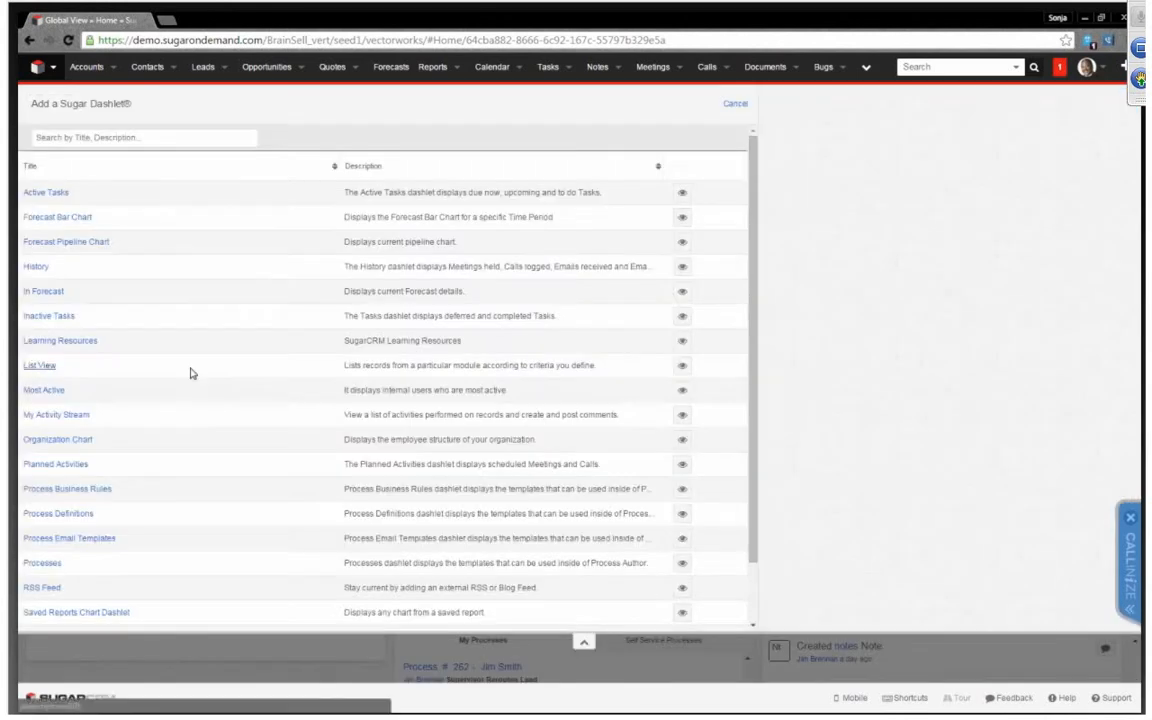
{"action": "left_click", "coordinate": [128, 155]}
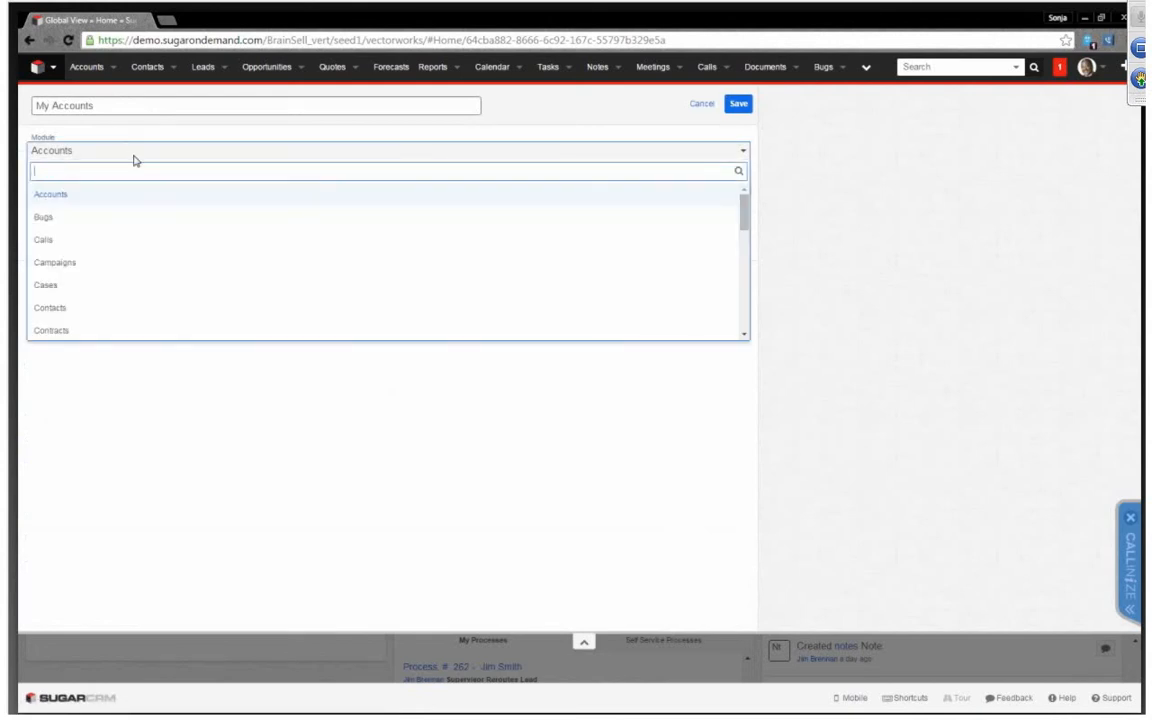
{"action": "type", "text": "opp"}
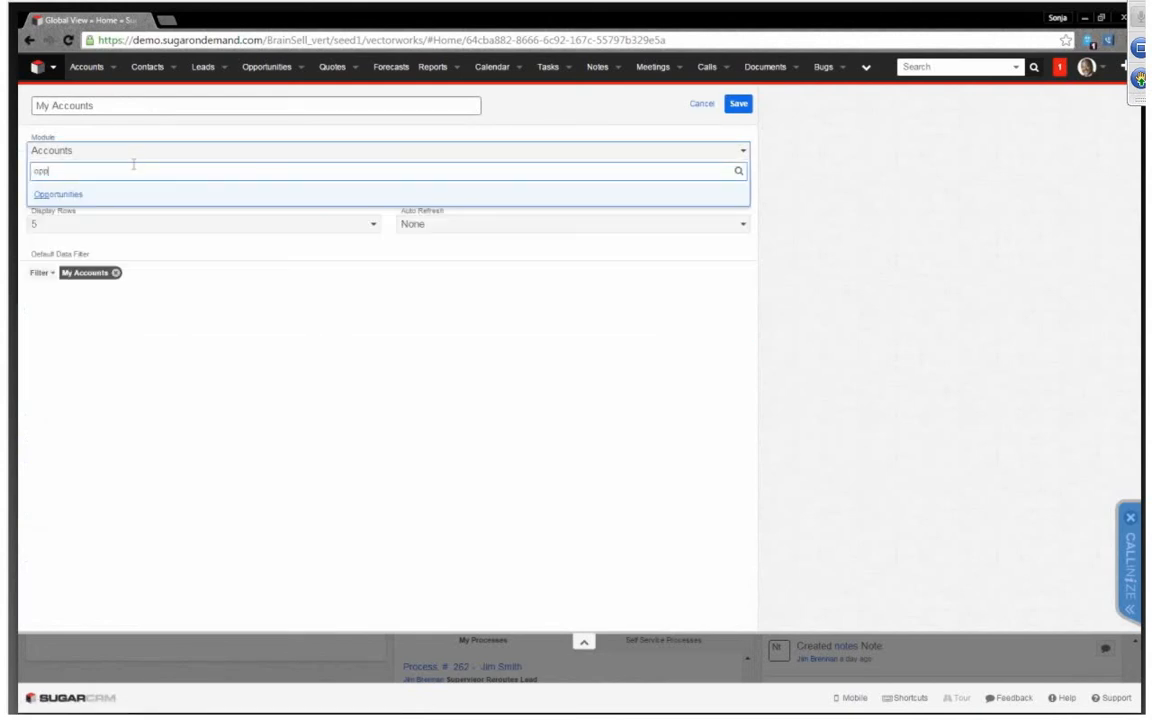
{"action": "left_click", "coordinate": [106, 196]}
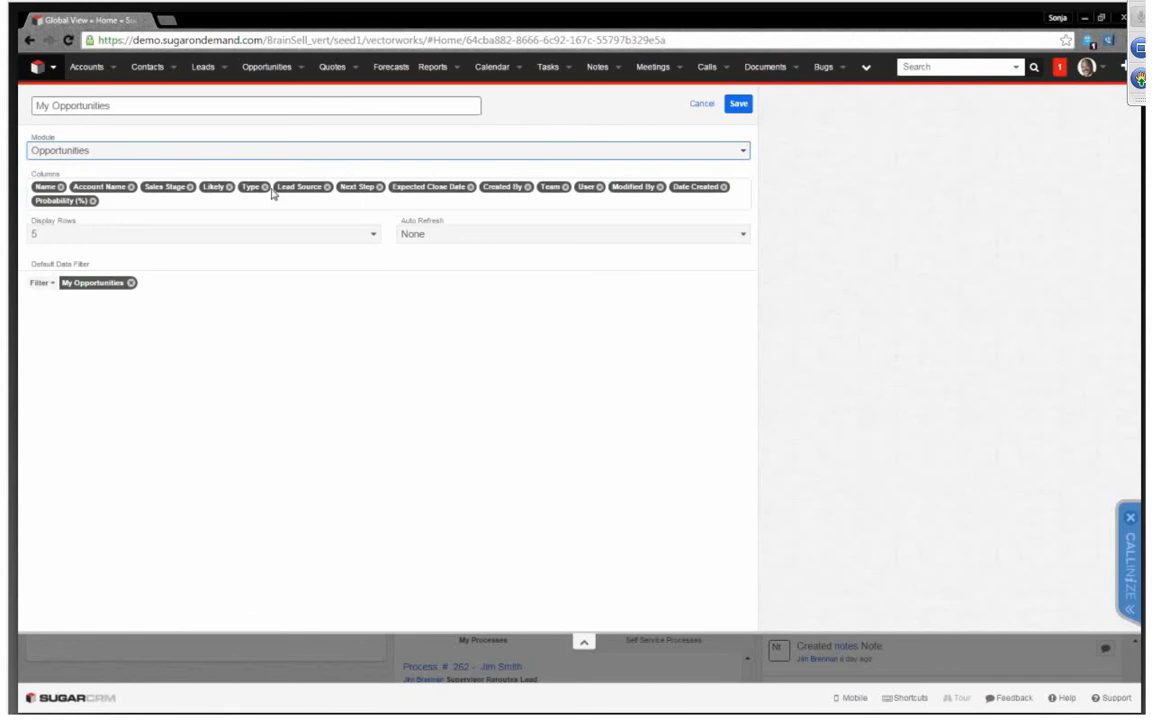
Remove the Type, Expected Close Date, Team, Modified By, Probability (%) and Date Created columns, and place User right after Name
{"action": "left_click_drag", "start_coordinate": [272, 193], "coordinate": [224, 199]}
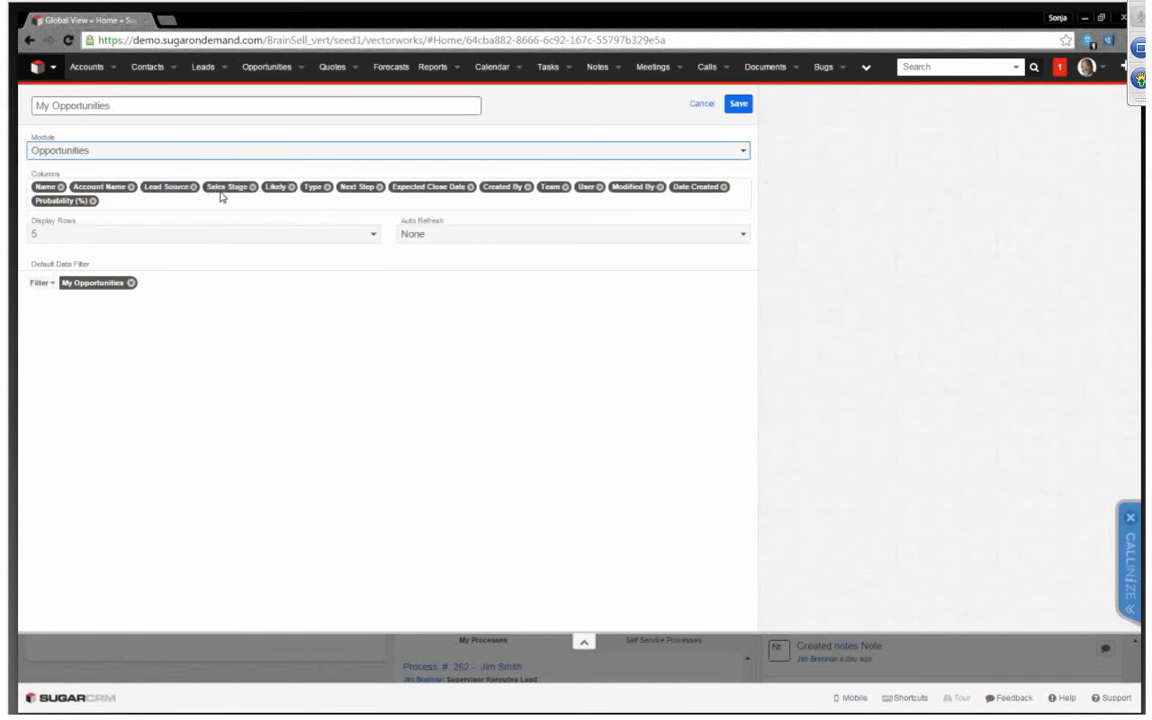
{"action": "left_click", "coordinate": [298, 195]}
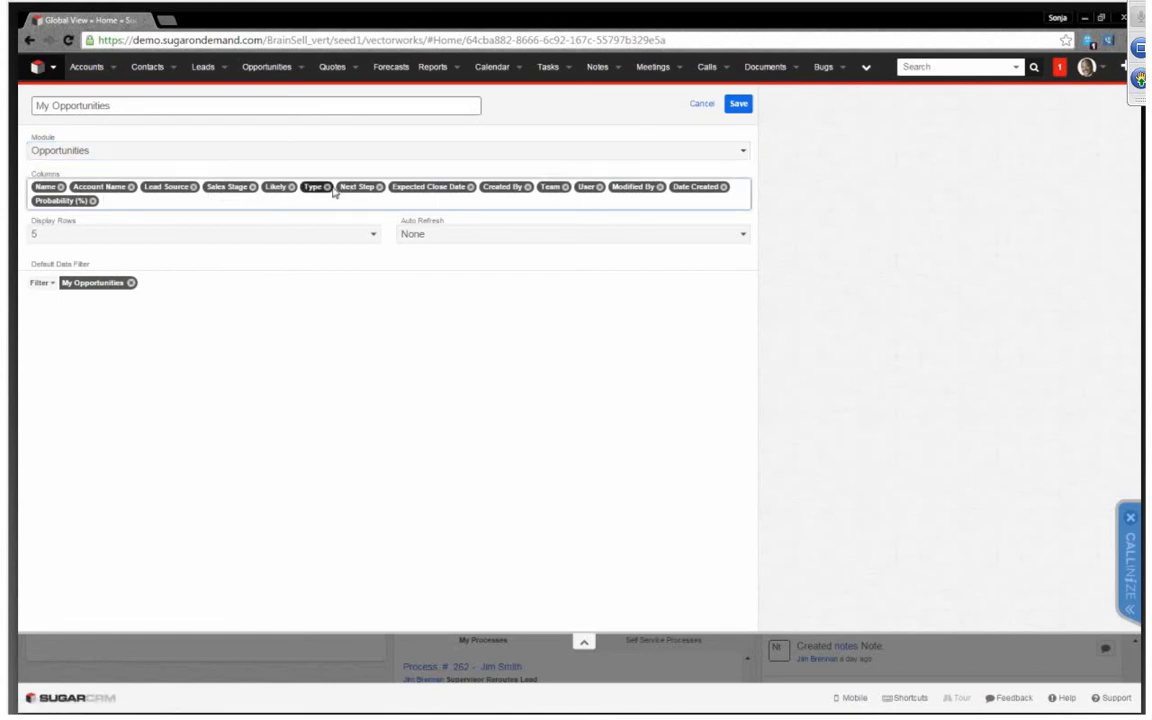
{"action": "left_click", "coordinate": [328, 187]}
{"action": "left_click", "coordinate": [437, 188]}
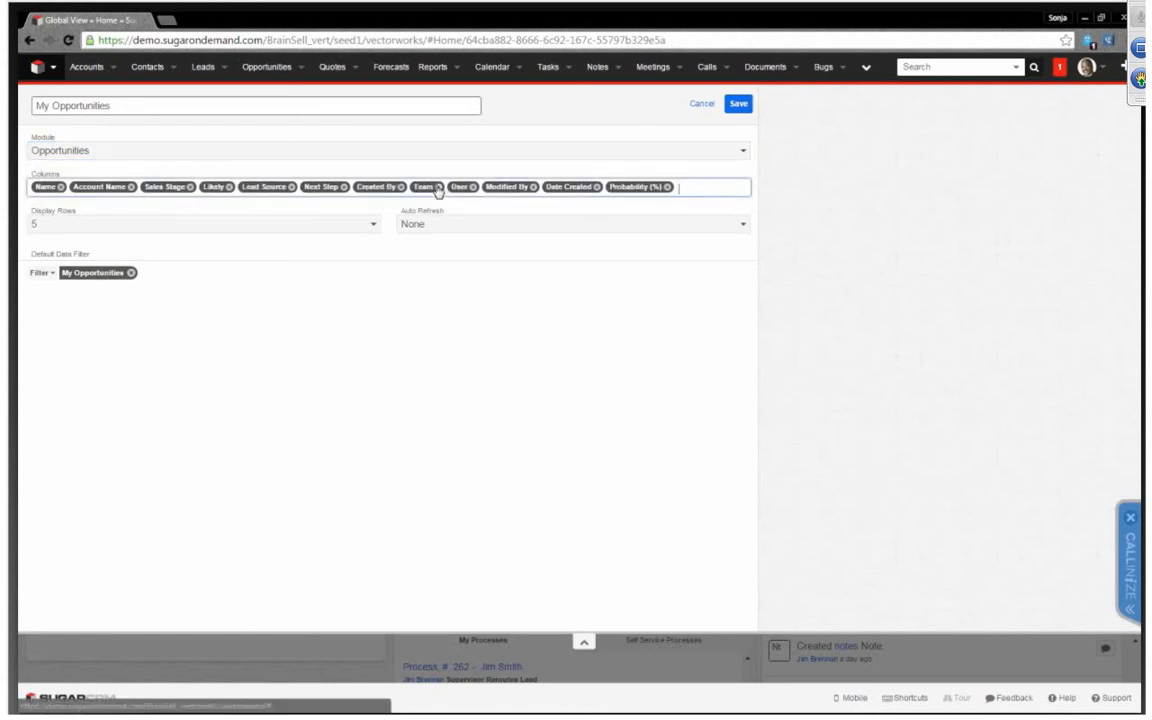
{"action": "left_click", "coordinate": [437, 188]}
{"action": "left_click", "coordinate": [495, 187]}
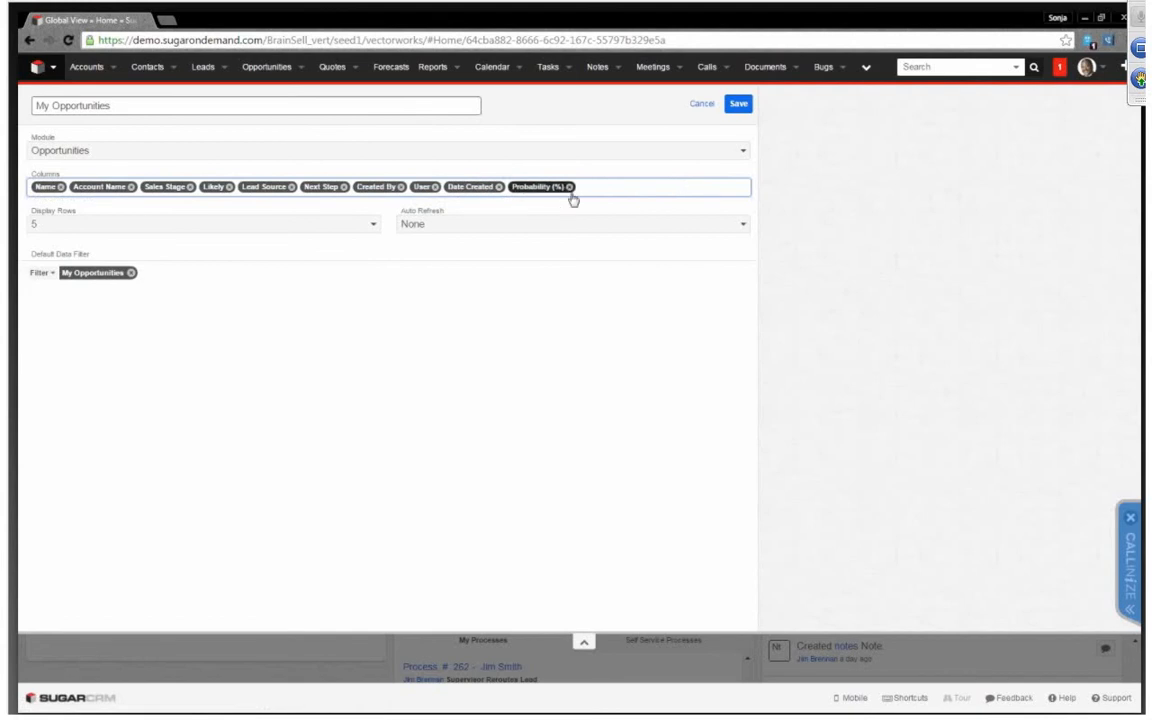
{"action": "left_click", "coordinate": [569, 187]}
{"action": "left_click", "coordinate": [498, 187]}
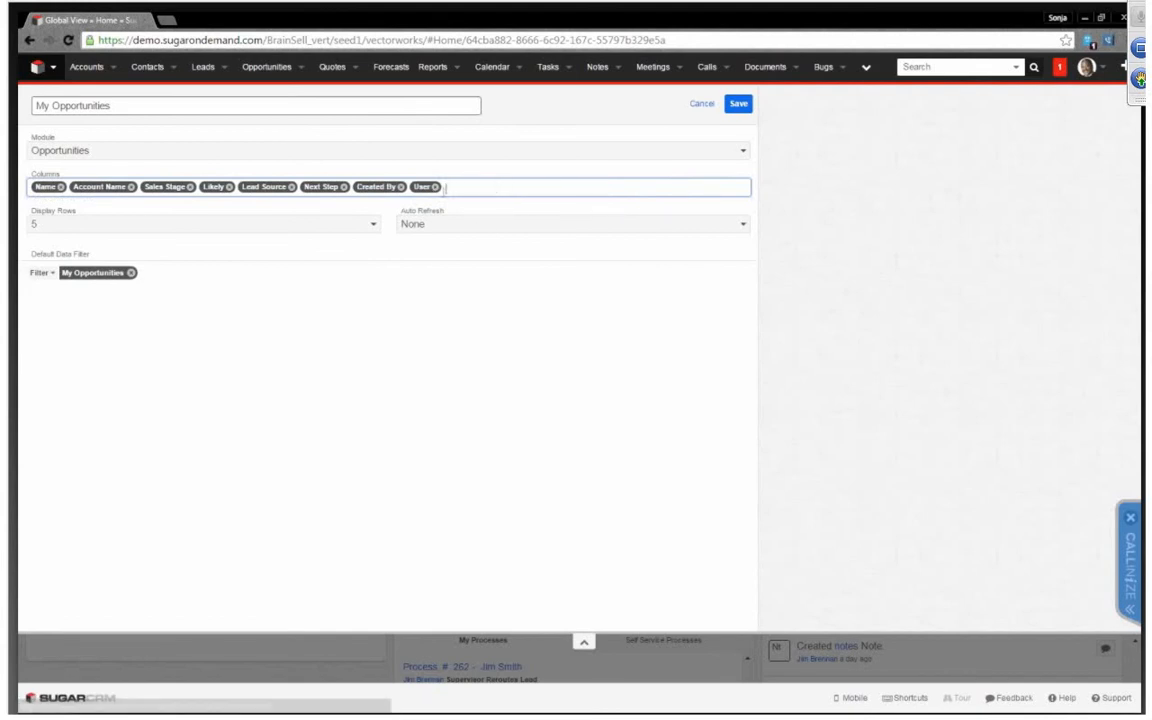
{"action": "left_click_drag", "start_coordinate": [421, 187], "coordinate": [94, 200]}
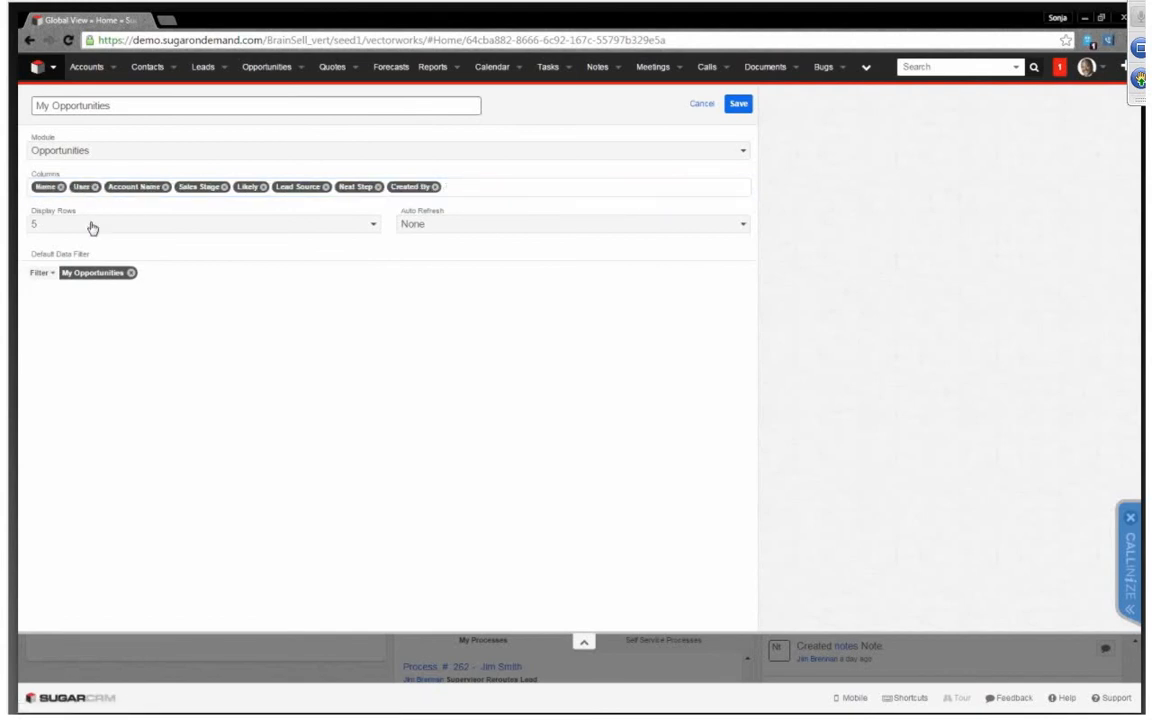
Set the dashlet to display 10 rows and create a data filter for Probability (%) is greater than 70
{"action": "left_click", "coordinate": [100, 228]}
{"action": "left_click", "coordinate": [103, 263]}
{"action": "left_click", "coordinate": [52, 275]}
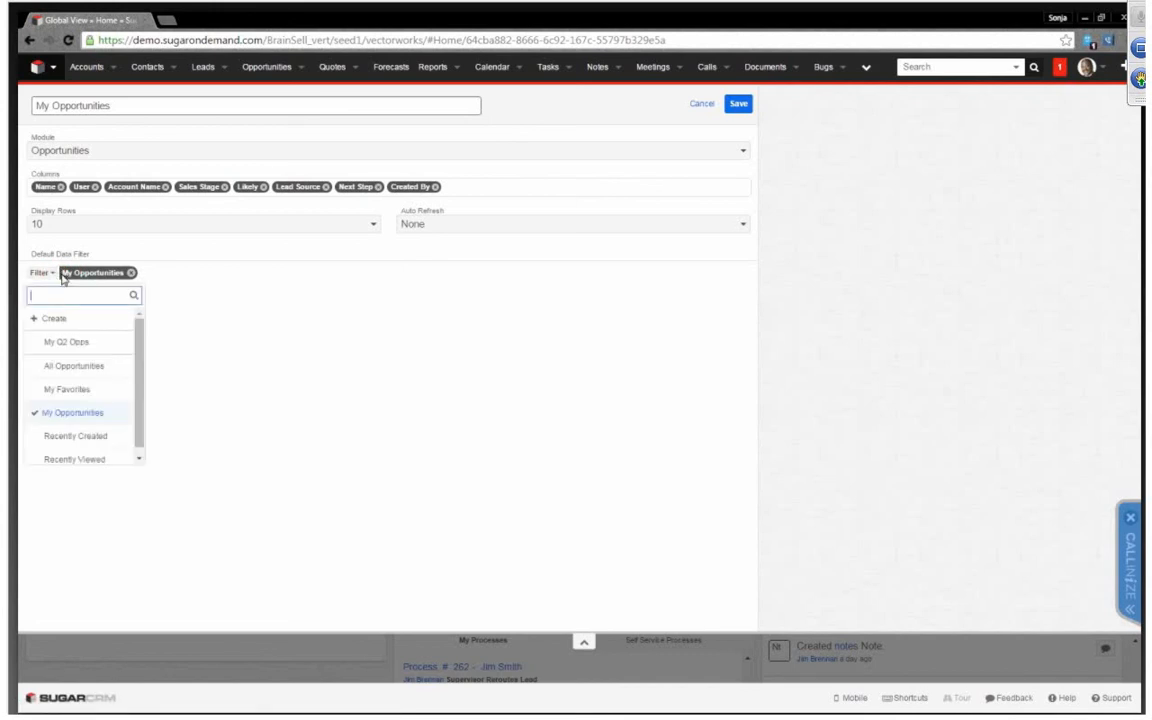
{"action": "left_click", "coordinate": [56, 319]}
{"action": "left_click", "coordinate": [232, 301]}
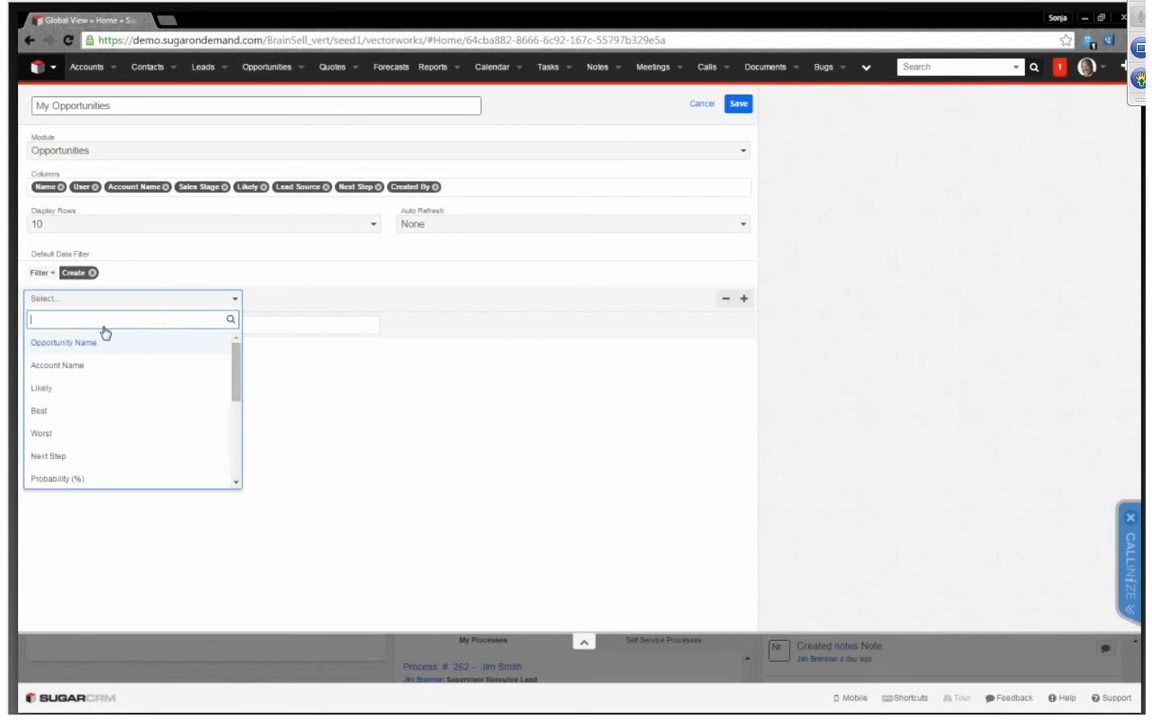
{"action": "scroll", "coordinate": [103, 465], "scroll_direction": "down", "scroll_amount": 3}
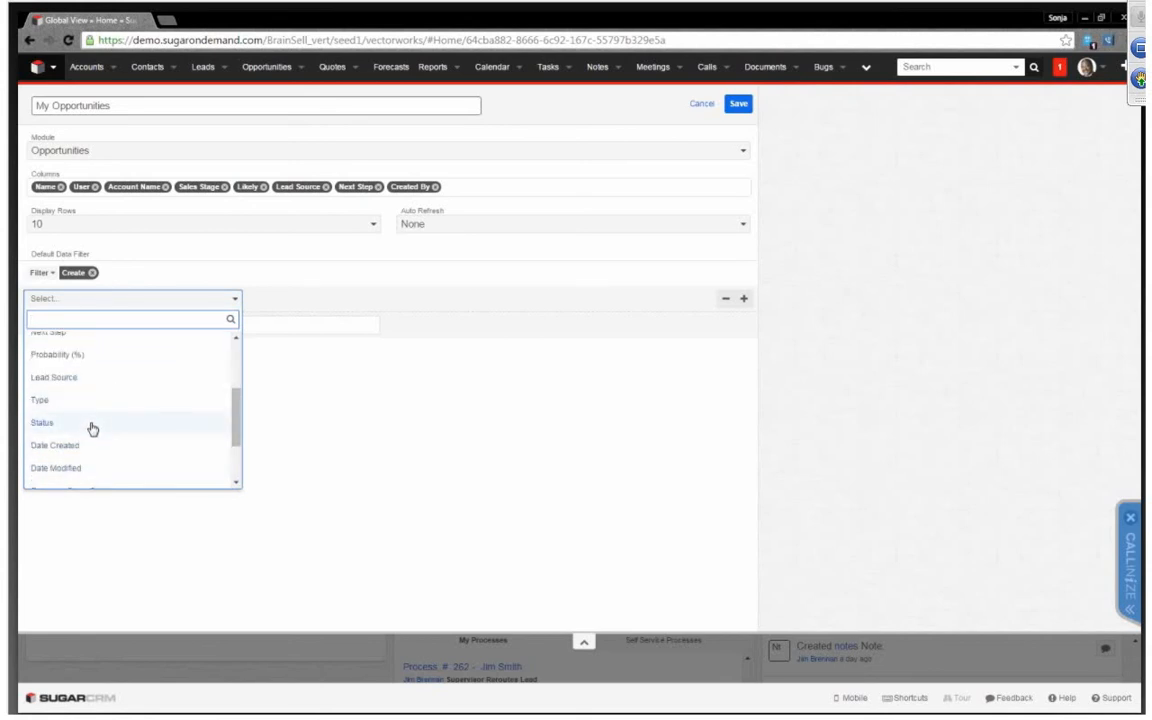
{"action": "left_click", "coordinate": [80, 355]}
{"action": "left_click", "coordinate": [390, 298]}
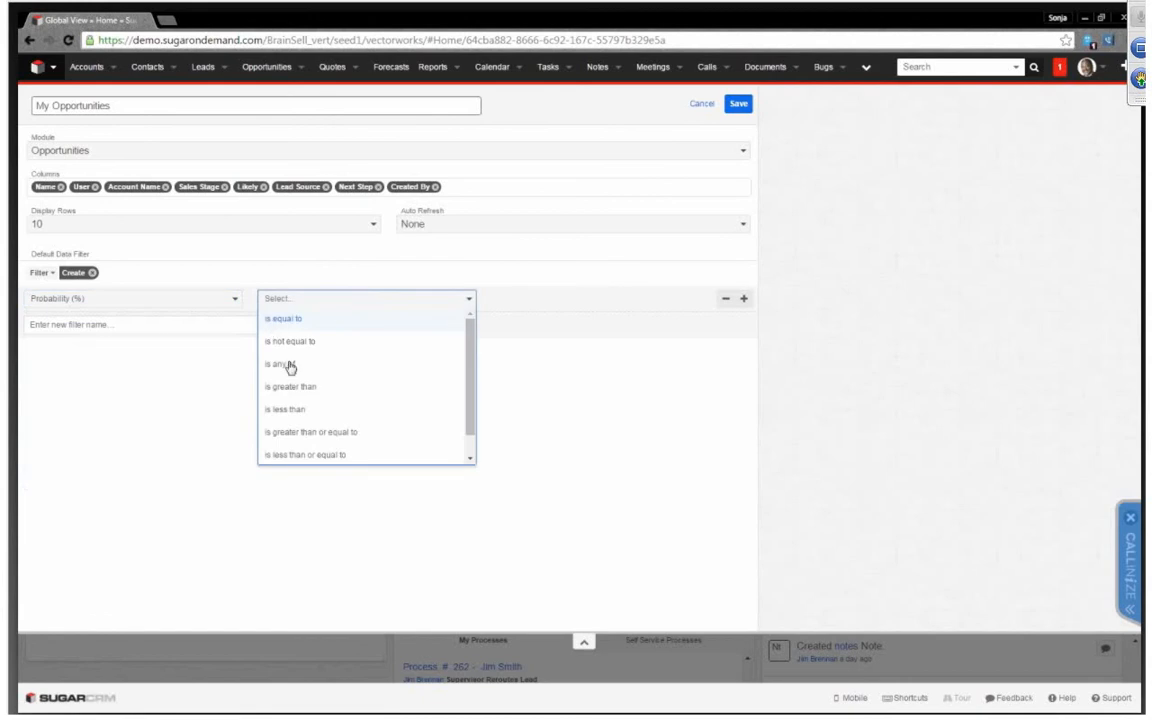
{"action": "left_click", "coordinate": [306, 387]}
{"action": "left_click", "coordinate": [566, 299]}
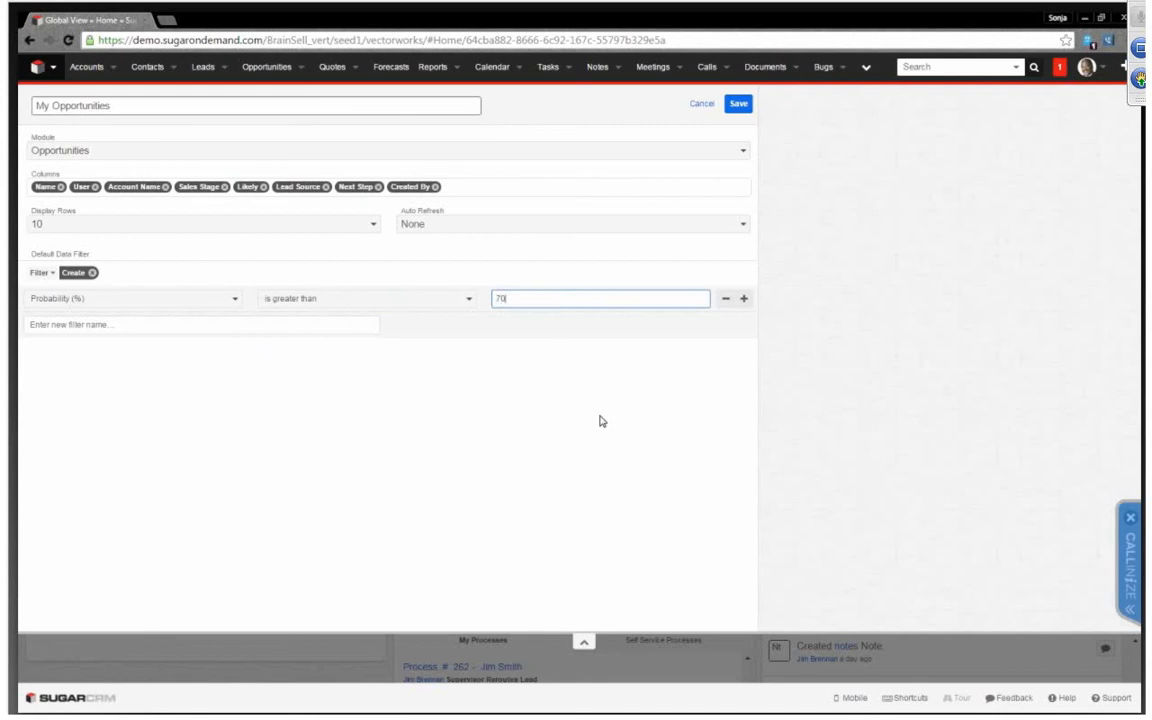
Close the meeting reminder and save the opportunities list dashlet and the edited Global View dashboard
{"action": "left_click", "coordinate": [165, 326]}
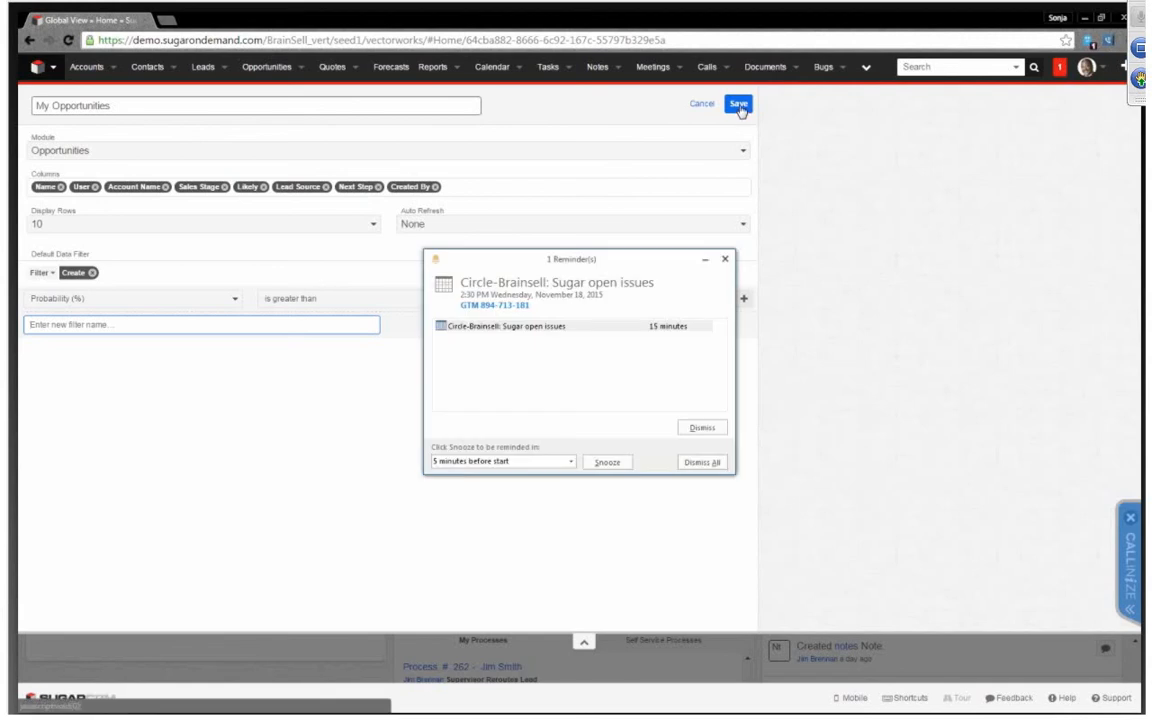
{"action": "left_click", "coordinate": [726, 259]}
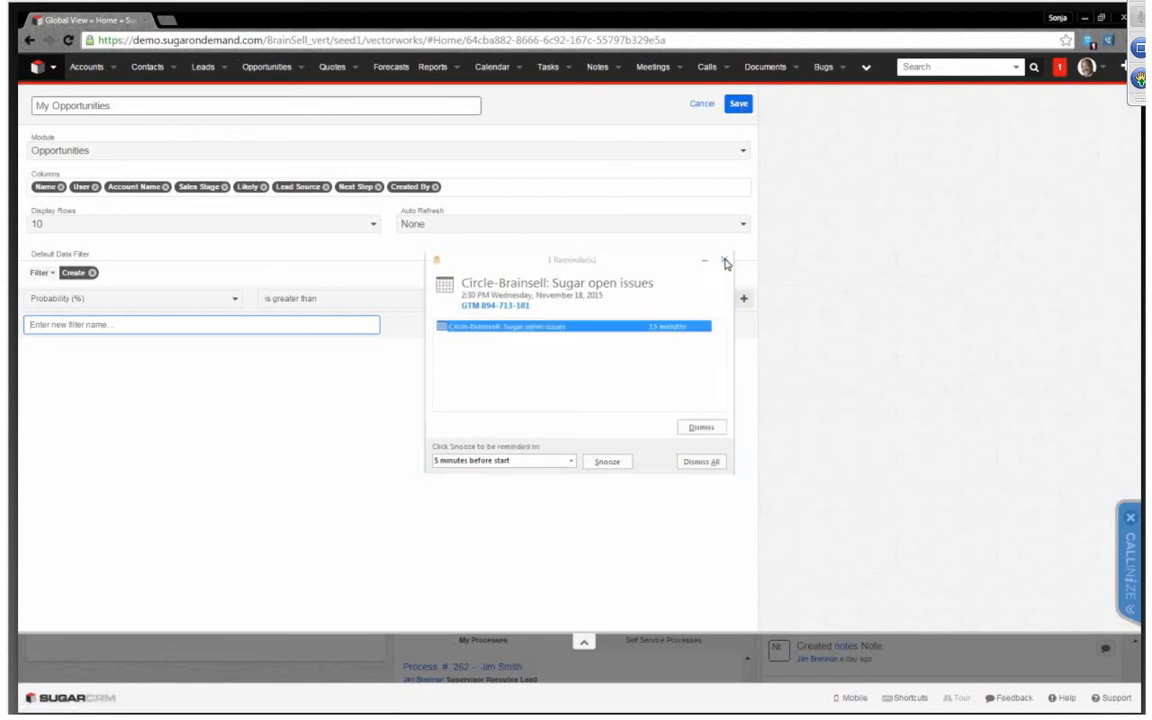
{"action": "left_click", "coordinate": [738, 104]}
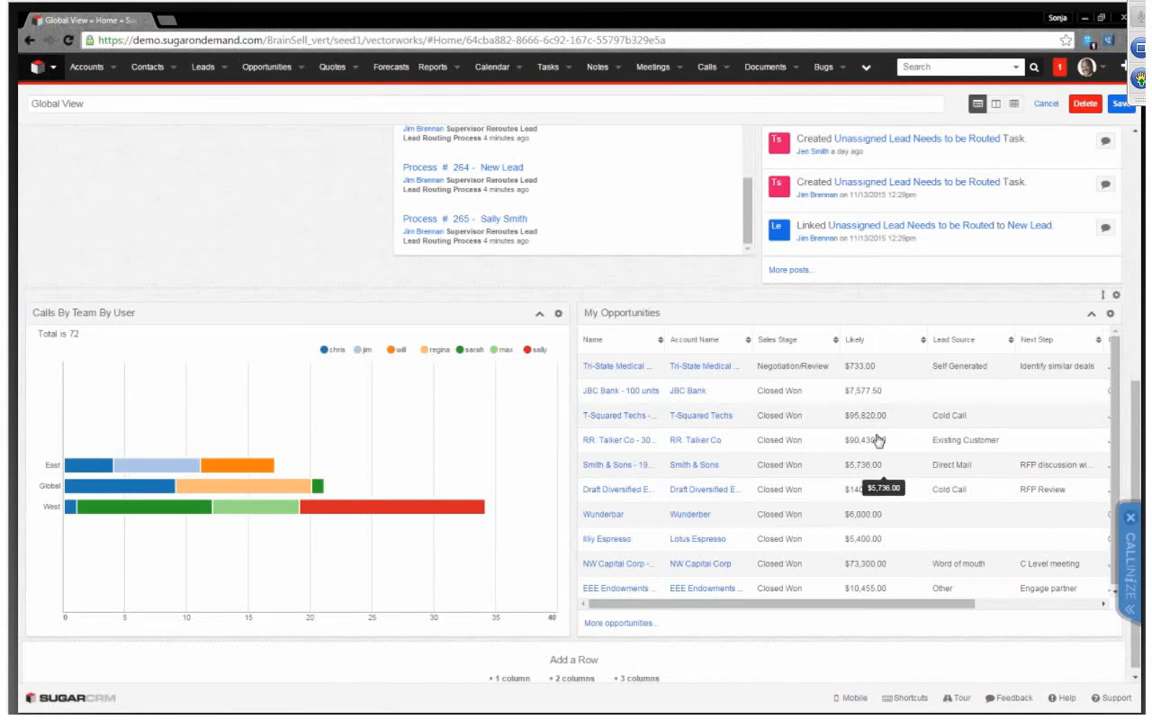
{"action": "left_click_drag", "start_coordinate": [874, 608], "coordinate": [743, 604]}
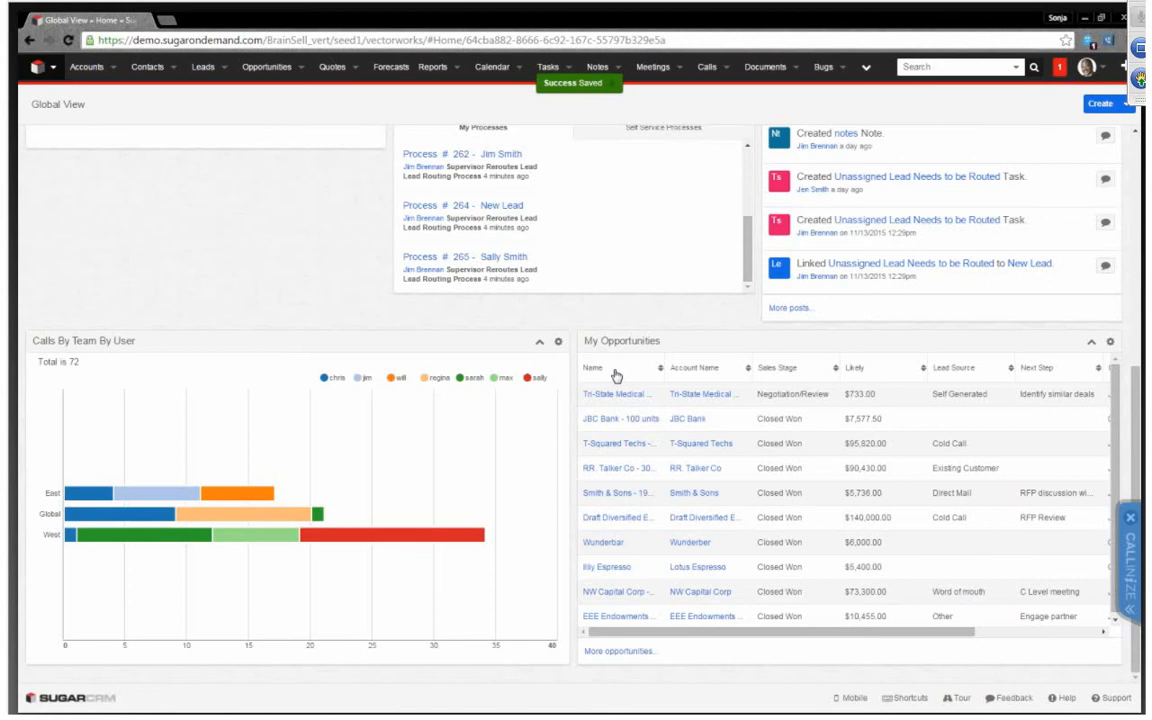
Look over the available dashboards and the saved Global View dashboard, from its new dashlets up to the forecast charts
{"action": "left_click", "coordinate": [54, 68]}
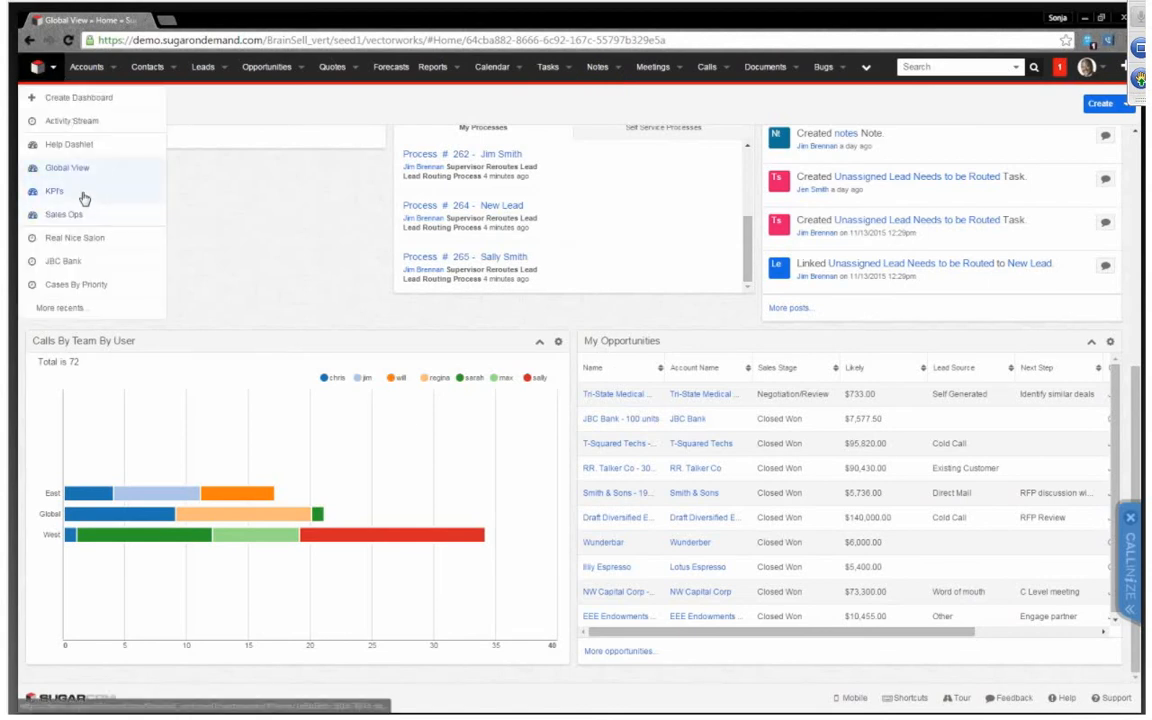
{"action": "left_click", "coordinate": [321, 237]}
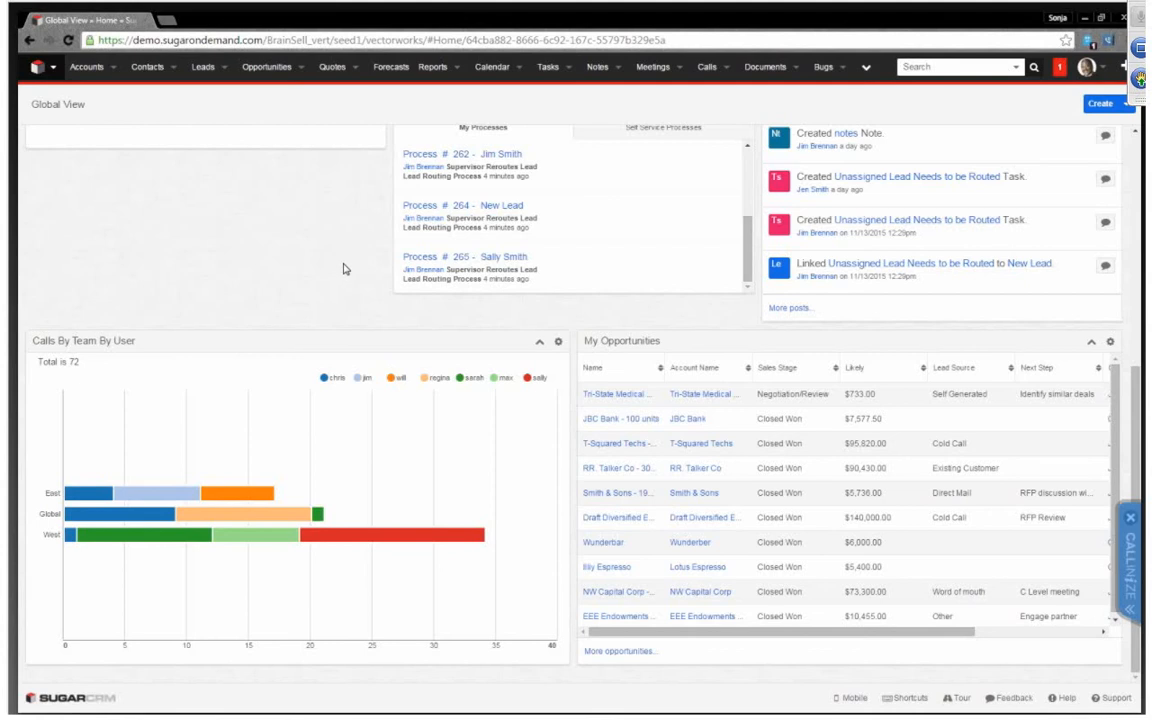
{"action": "scroll", "coordinate": [344, 269], "scroll_direction": "up", "scroll_amount": 8}
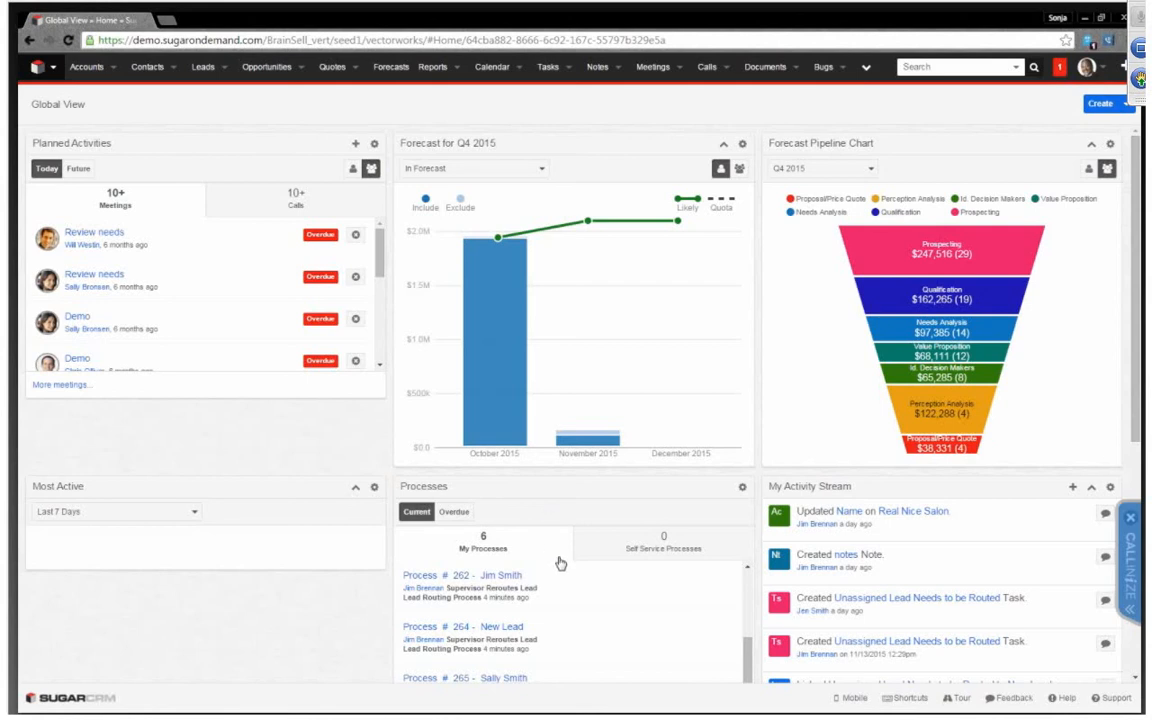
{"action": "scroll", "coordinate": [559, 563], "scroll_direction": "down", "scroll_amount": 3}
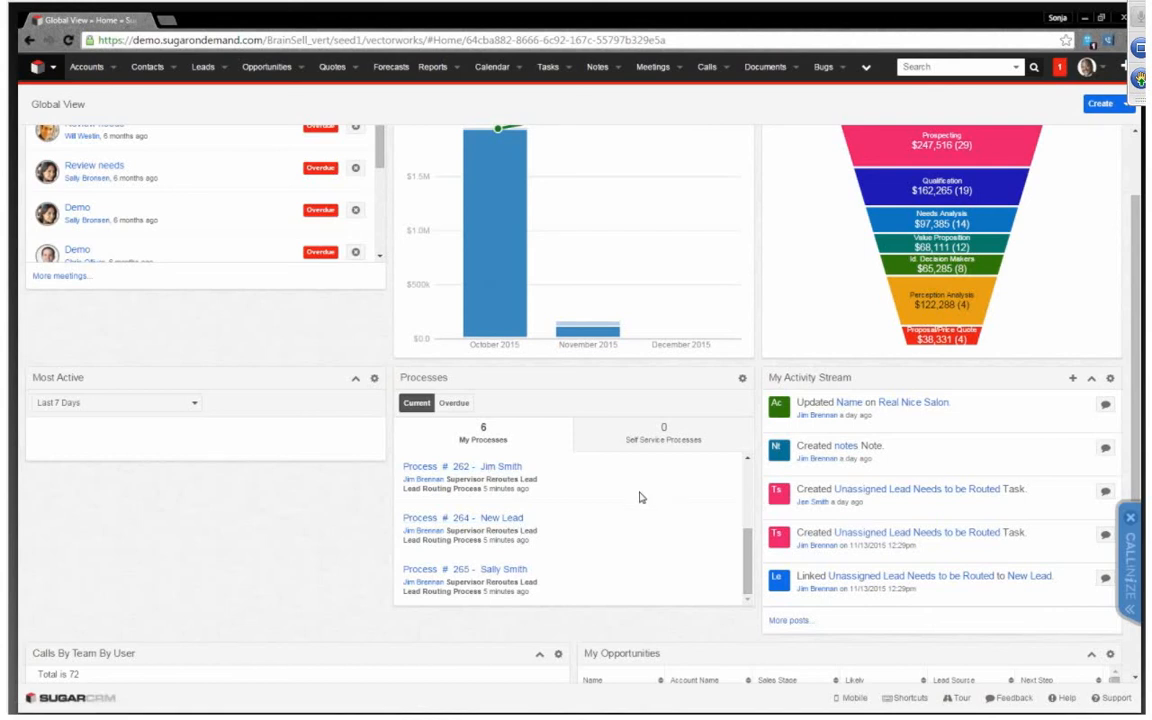
{"action": "scroll", "coordinate": [640, 497], "scroll_direction": "up", "scroll_amount": 3}
{"action": "scroll", "coordinate": [640, 497], "scroll_direction": "up", "scroll_amount": 2}
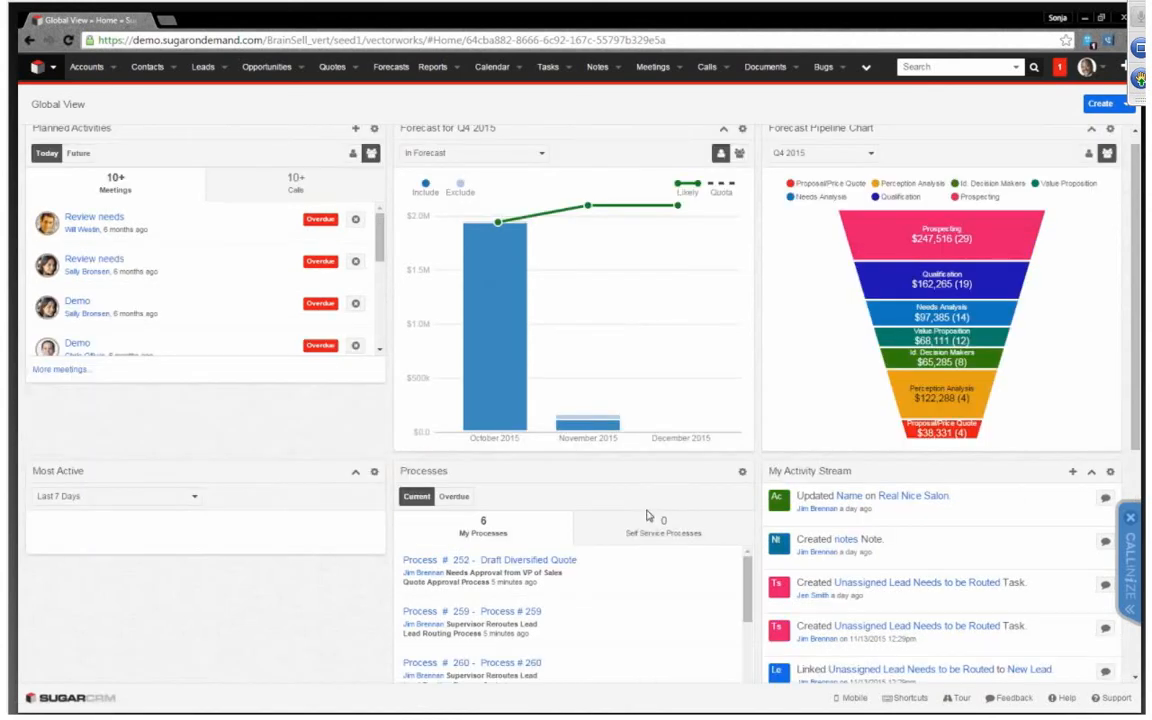
{"action": "scroll", "coordinate": [647, 515], "scroll_direction": "up", "scroll_amount": 1}
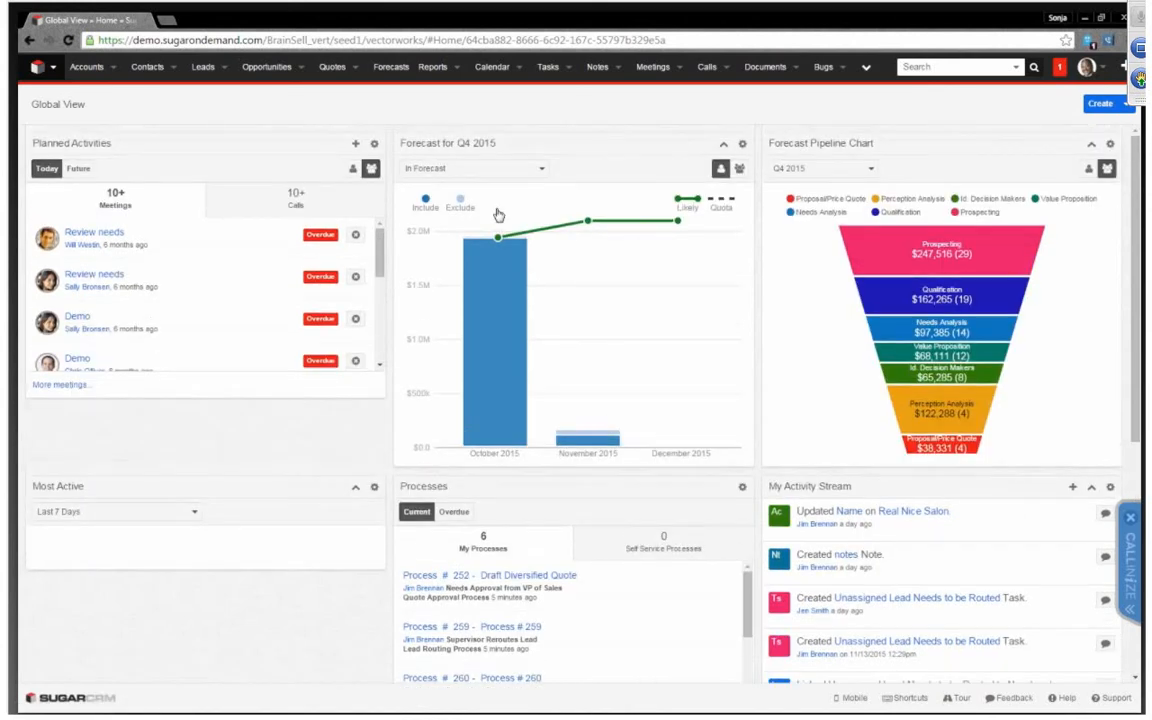
Open the Leads list without its dashboard pane, apply the saved filter lead = xyz and open its criteria
{"action": "left_click", "coordinate": [225, 68]}
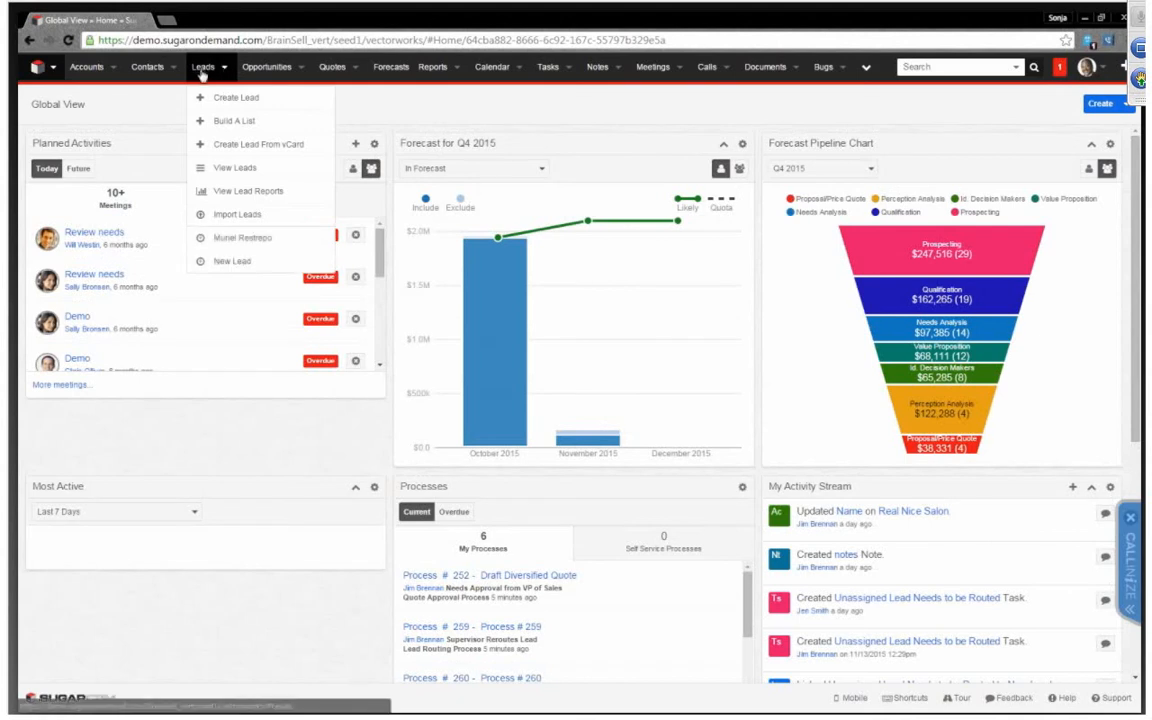
{"action": "left_click", "coordinate": [203, 68]}
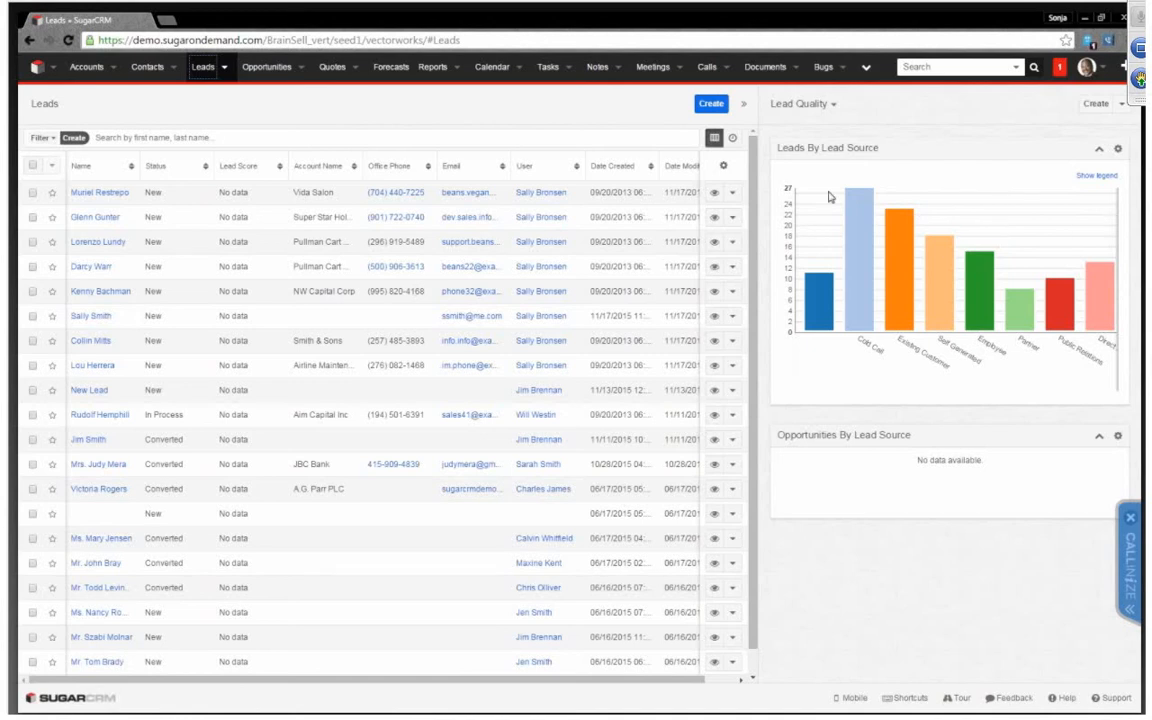
{"action": "left_click", "coordinate": [746, 106]}
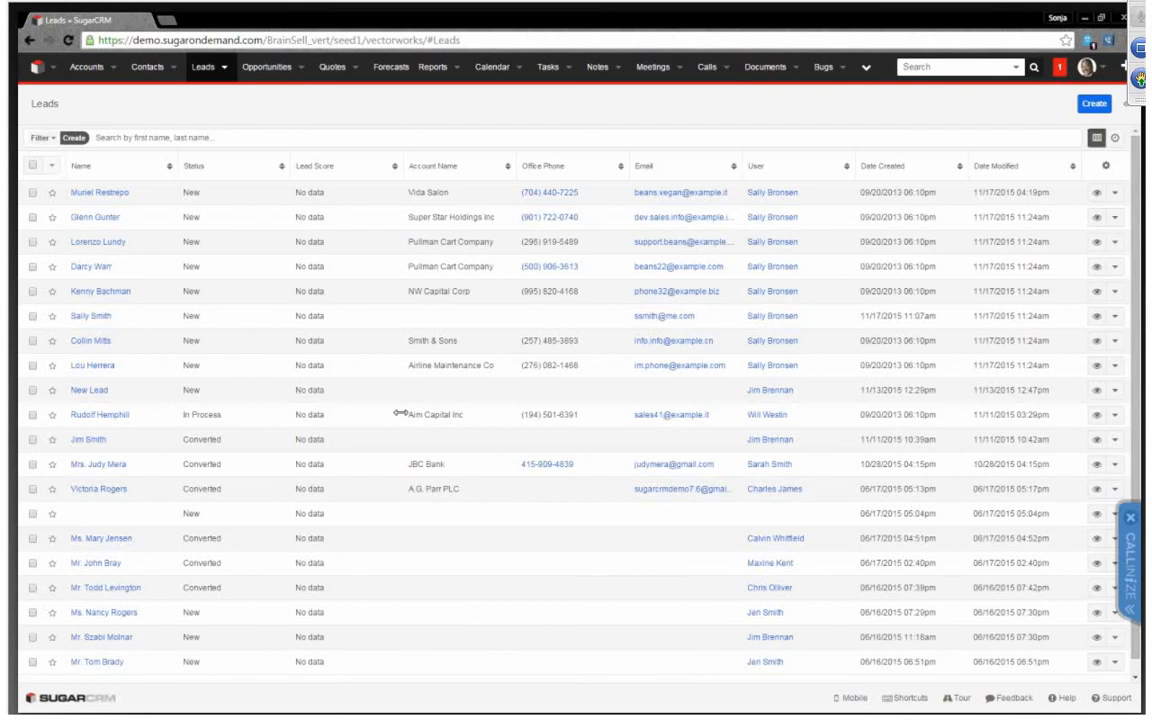
{"action": "left_click", "coordinate": [57, 141]}
{"action": "left_click", "coordinate": [77, 219]}
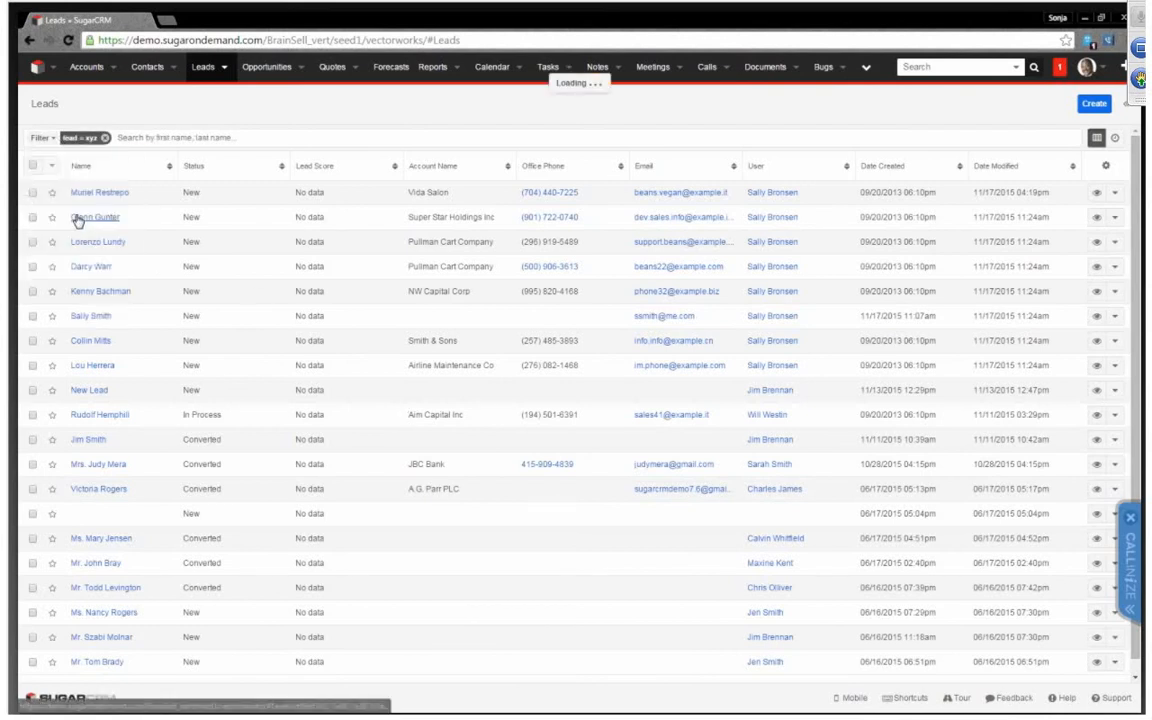
{"action": "left_click", "coordinate": [77, 138]}
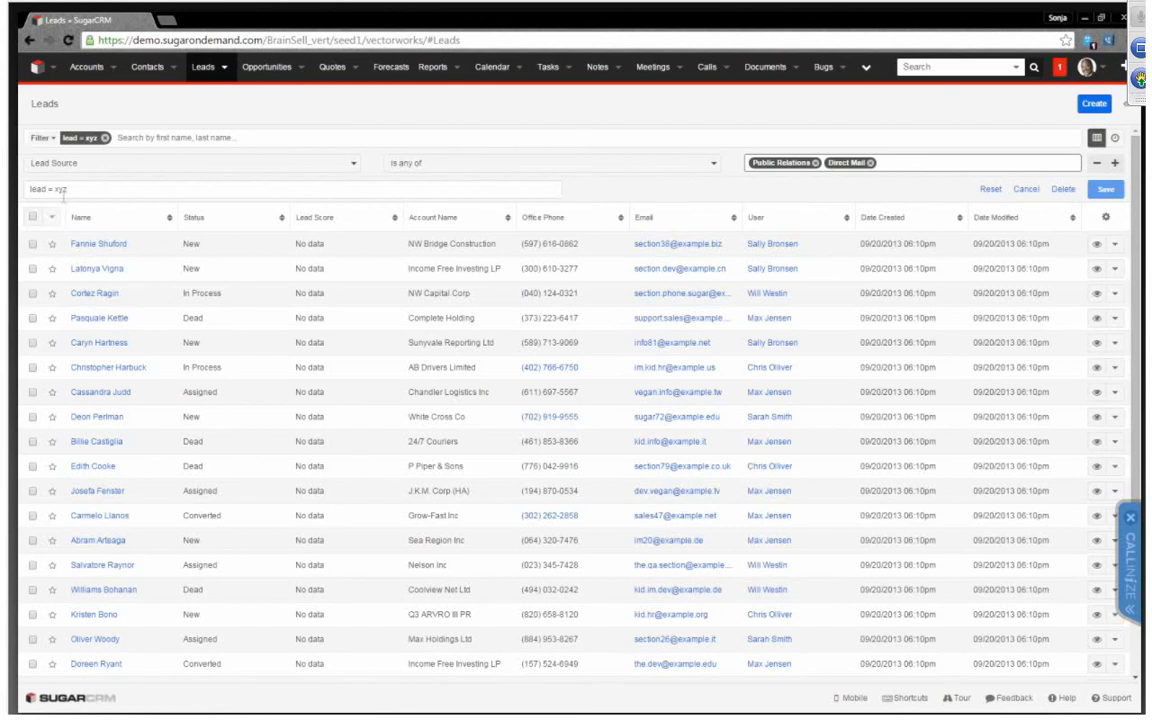
Select all leads shown in the filtered list and look over the bulk actions available for them
{"action": "left_click", "coordinate": [34, 220]}
{"action": "left_click", "coordinate": [51, 217]}
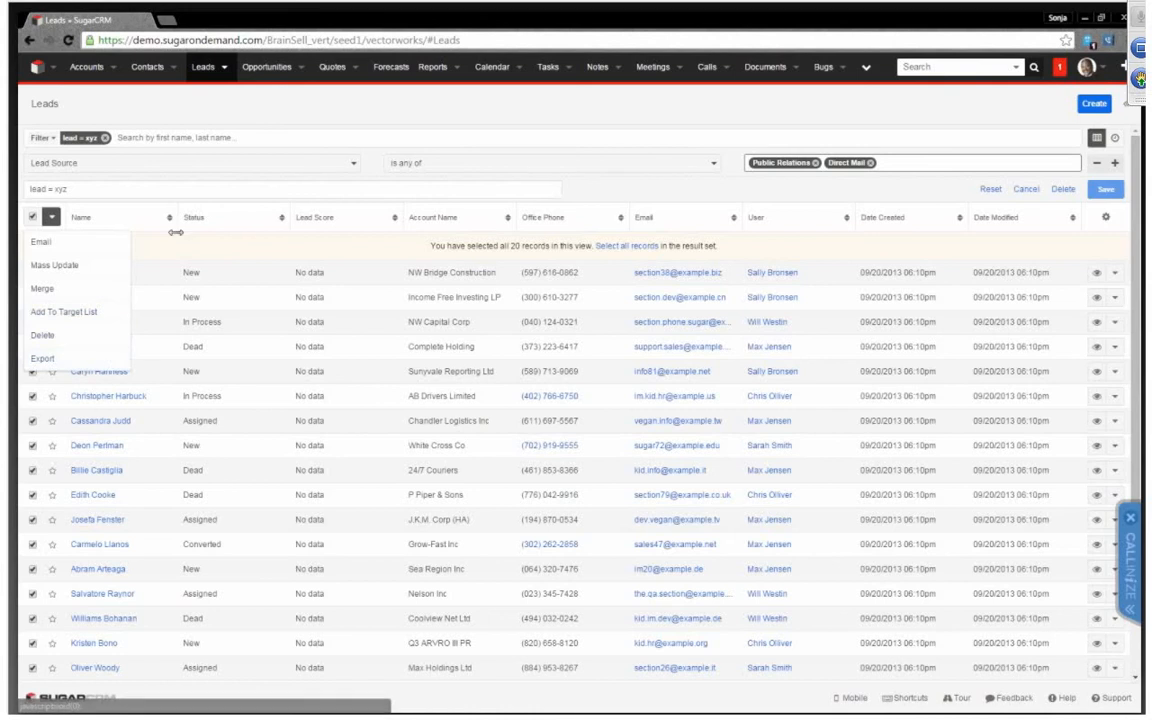
{"action": "left_click", "coordinate": [187, 194]}
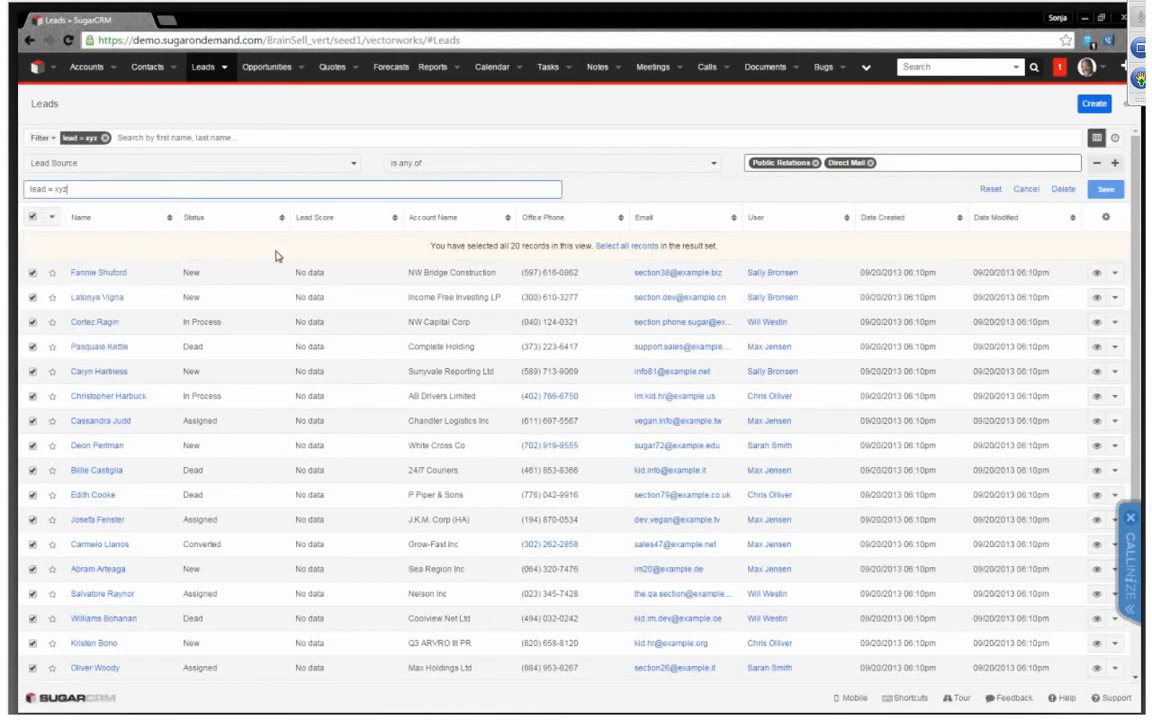
Start creating a new lead and enter the lead's first and last name
{"action": "left_click", "coordinate": [224, 70]}
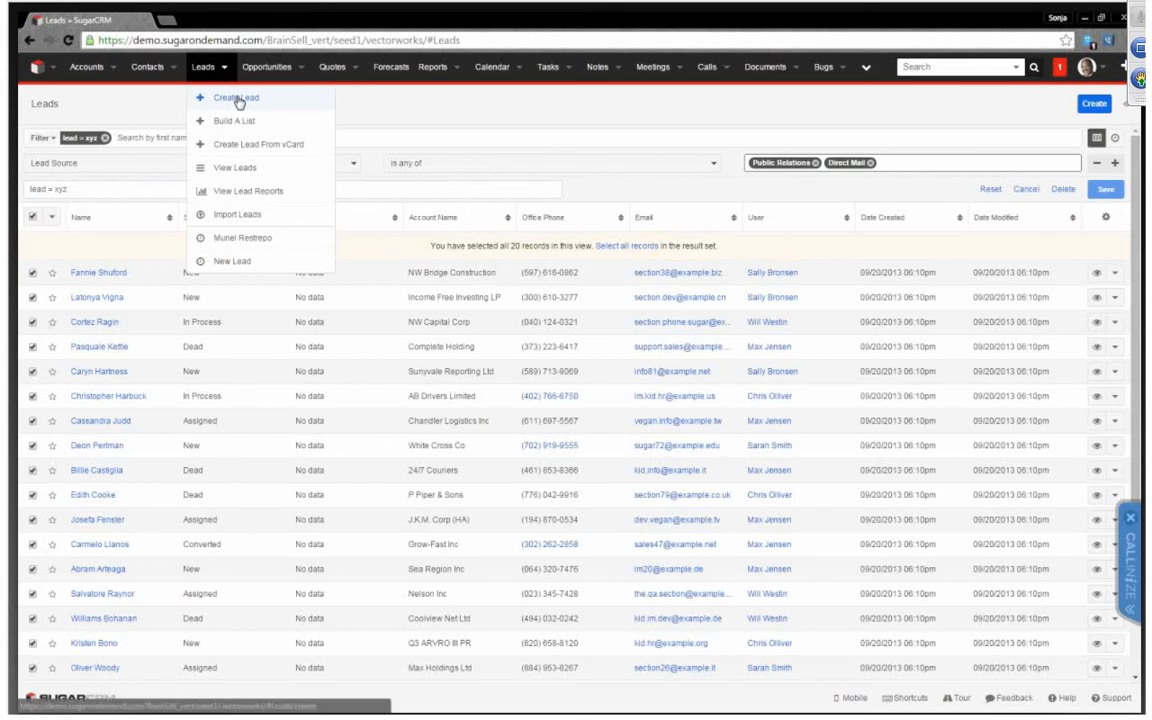
{"action": "left_click", "coordinate": [290, 99]}
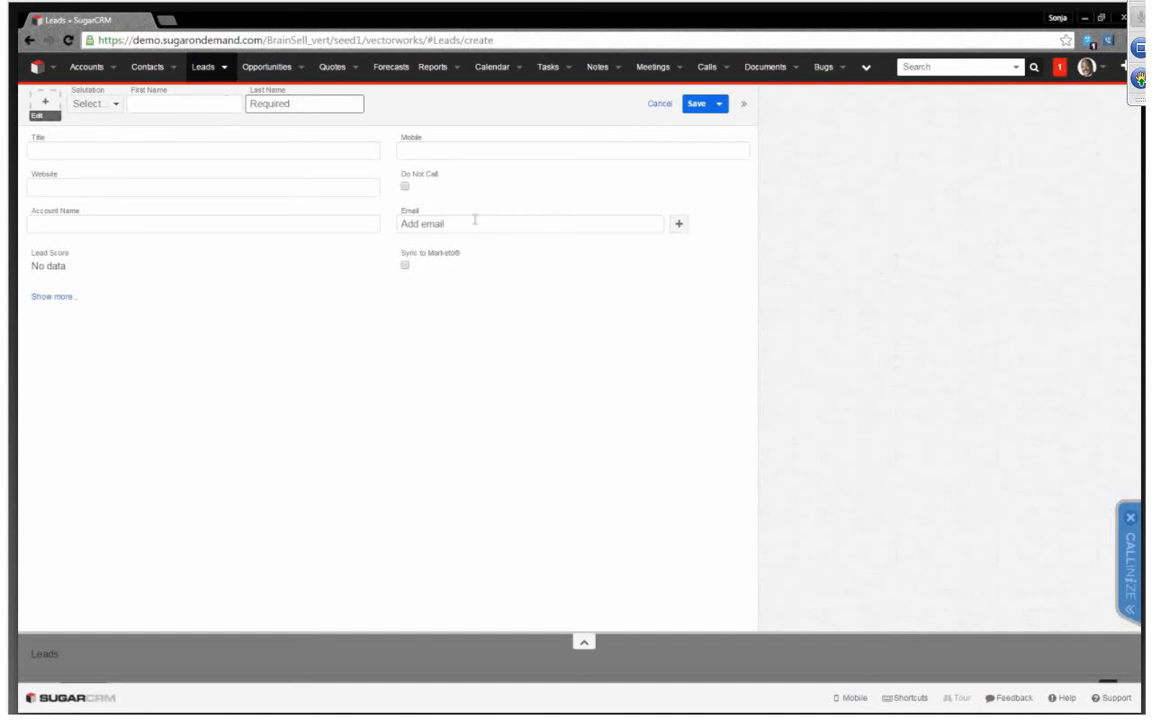
{"action": "left_click", "coordinate": [193, 105]}
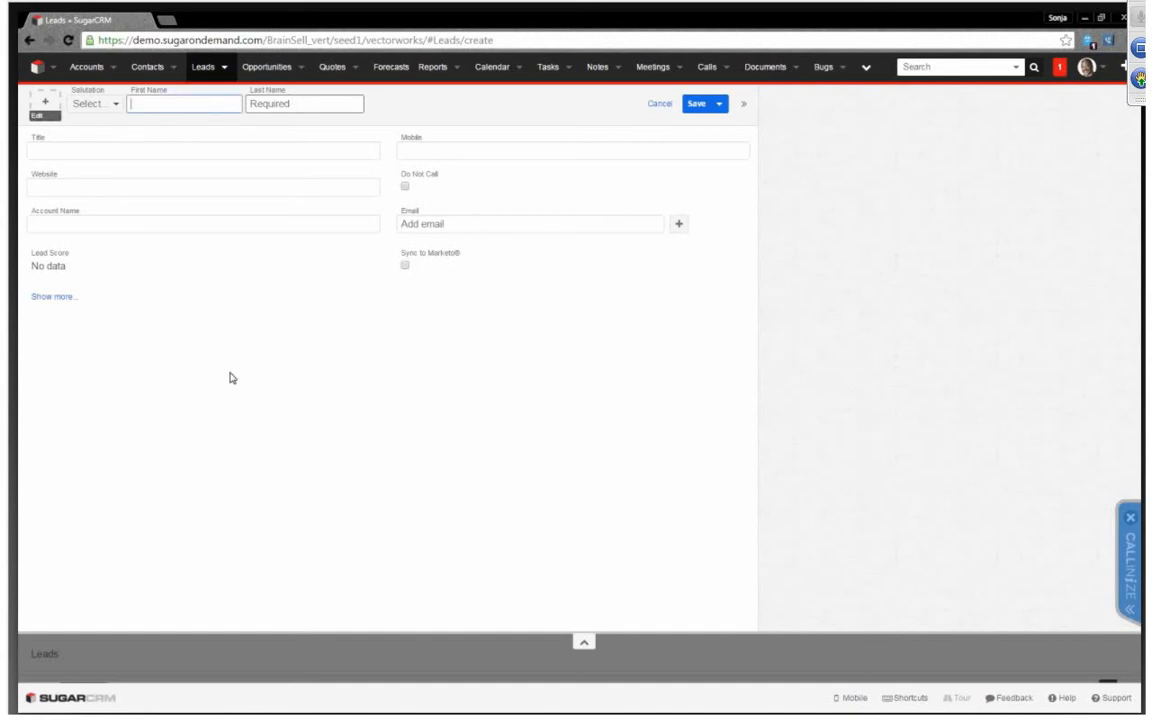
{"action": "key", "text": "Tab"}
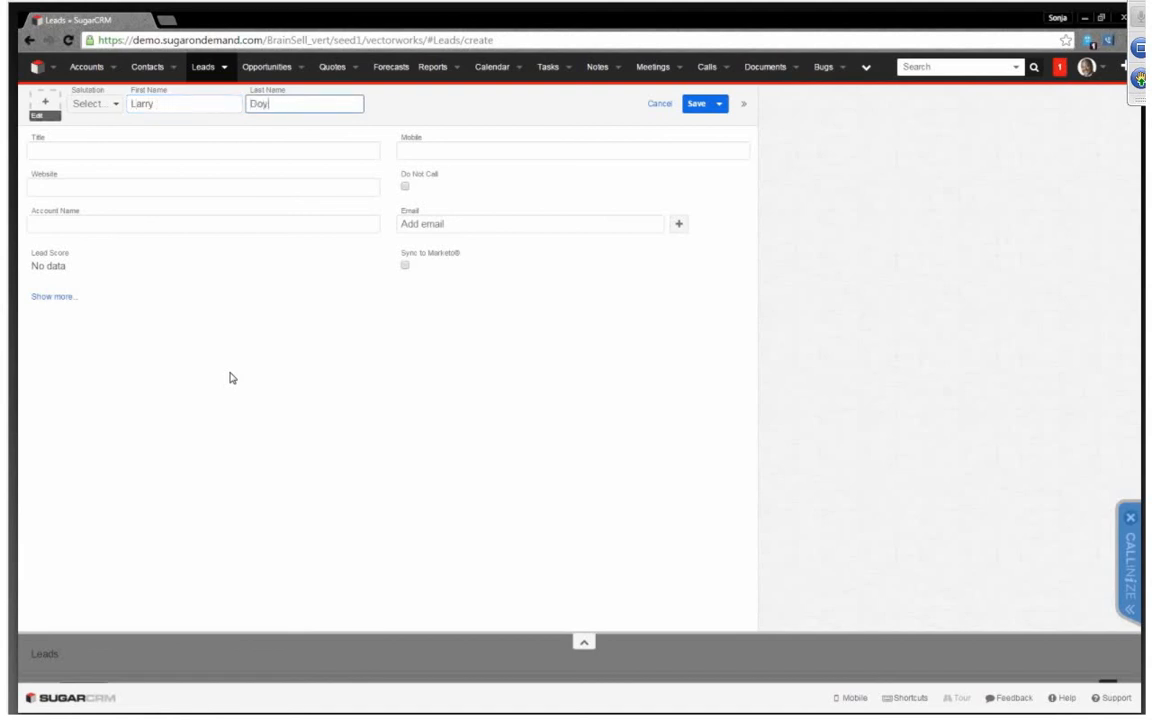
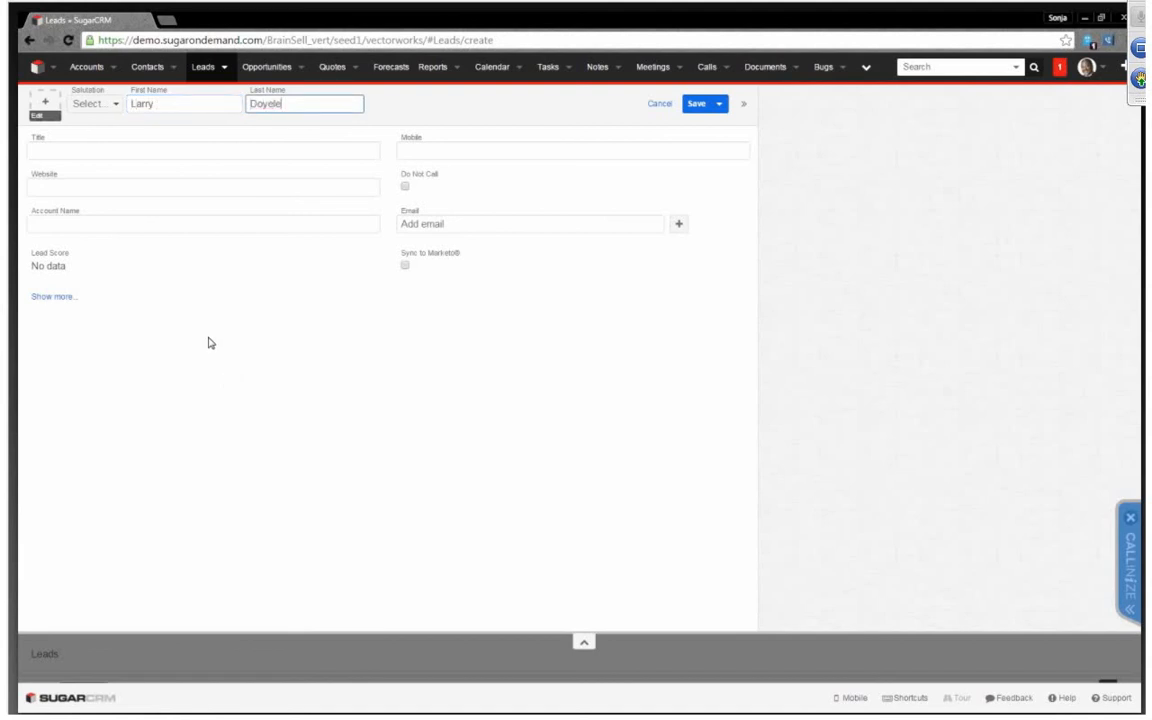
{"action": "left_click", "coordinate": [270, 104]}
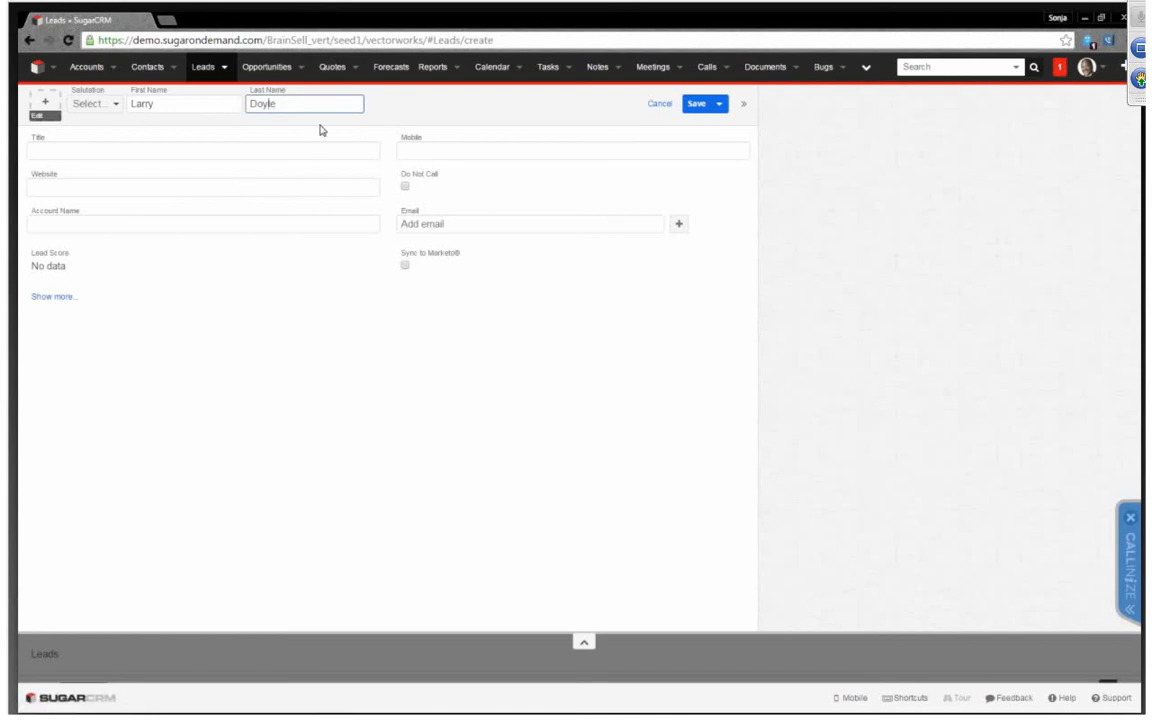
Fill in the new lead's mobile phone number and set the account name to Blue Cross
{"action": "left_click", "coordinate": [513, 154]}
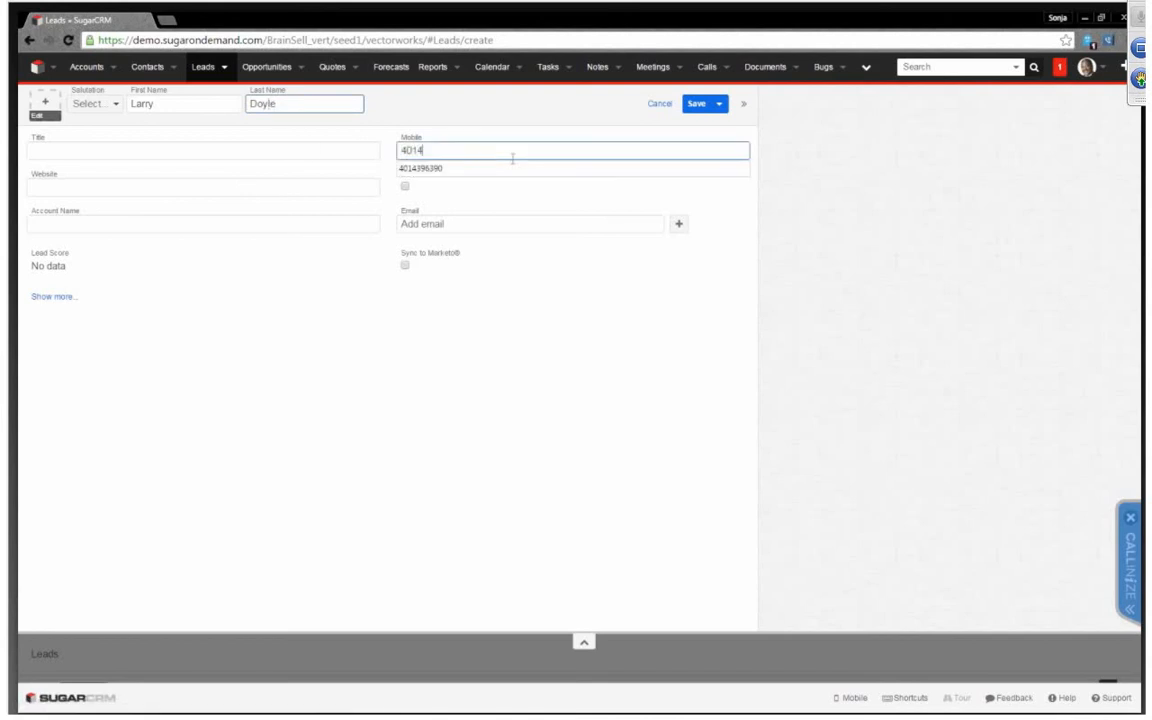
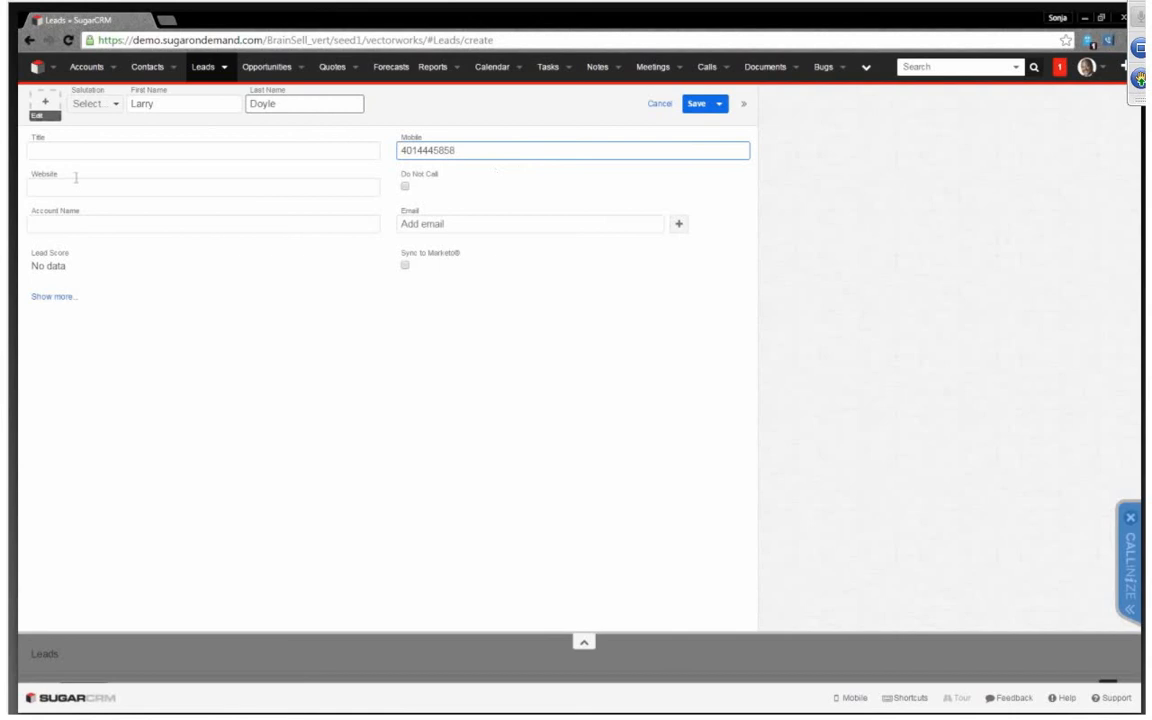
{"action": "left_click", "coordinate": [91, 218]}
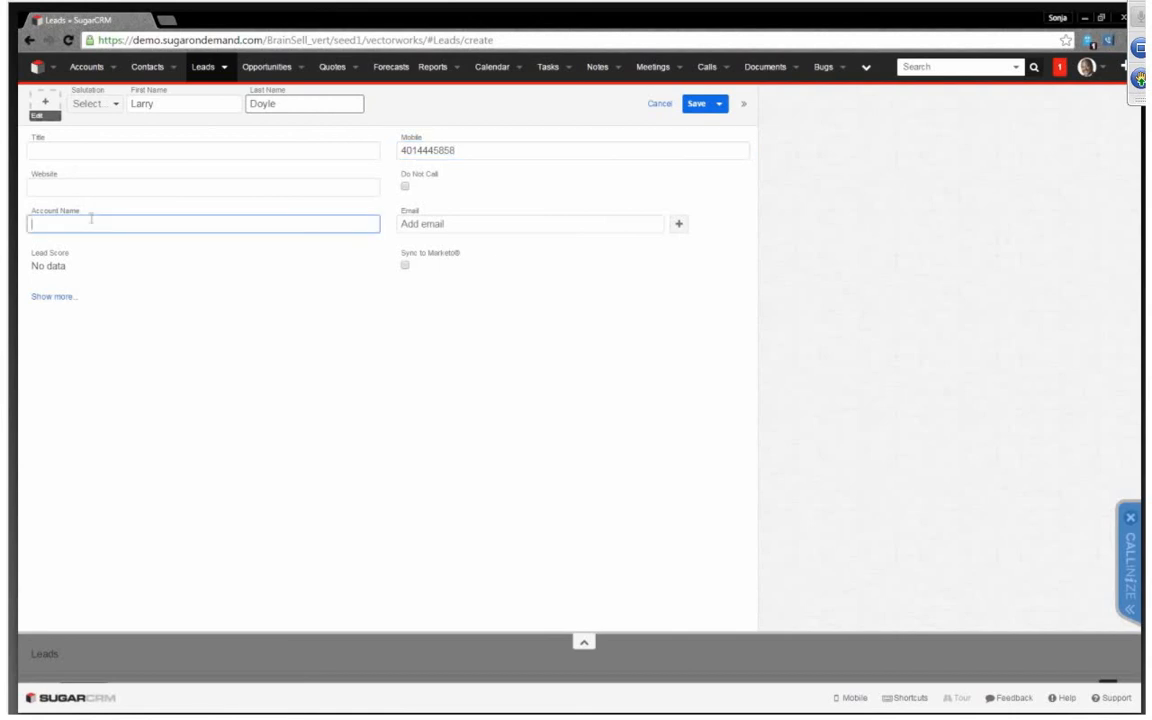
{"action": "type", "text": "Blue Cross"}
{"action": "key", "text": "Tab"}
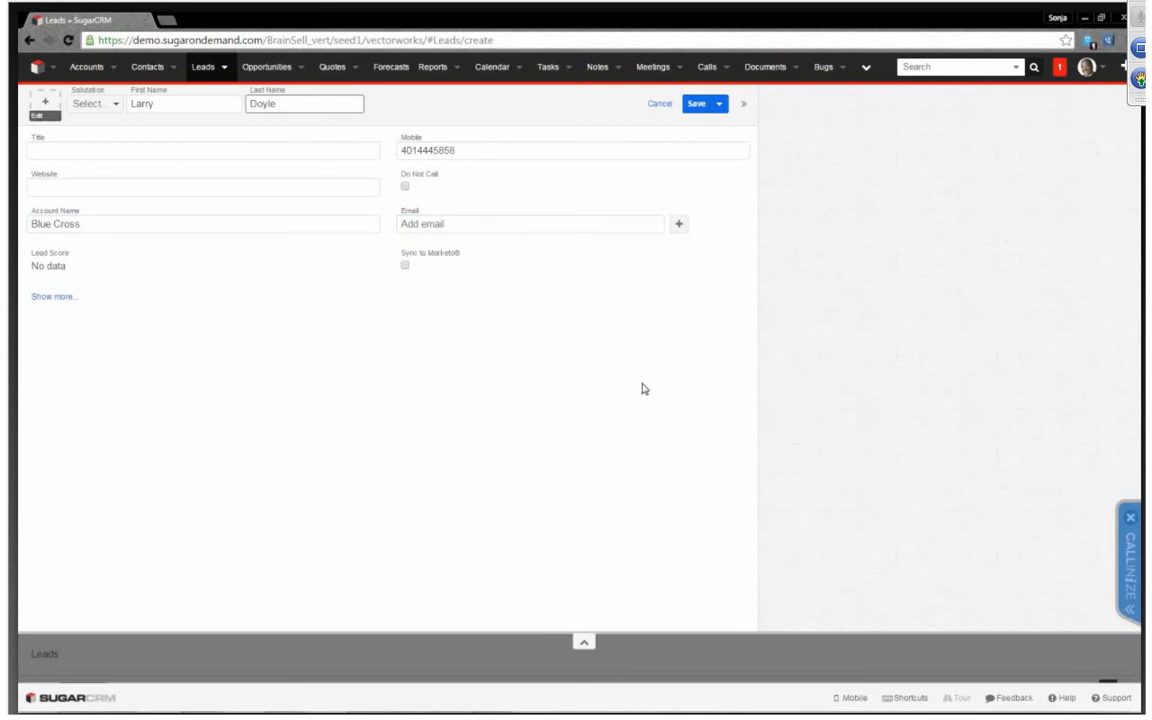
Fill in the new lead's e-mail address and save the lead
{"action": "left_click", "coordinate": [417, 224]}
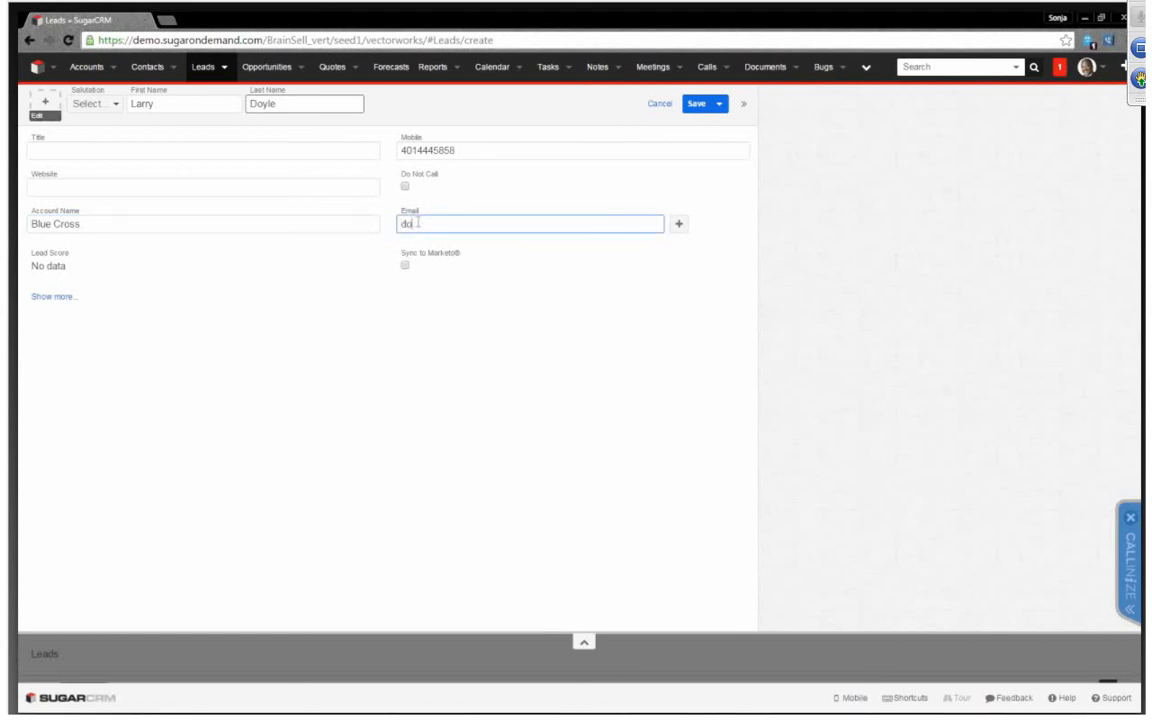
{"action": "left_click", "coordinate": [37, 268]}
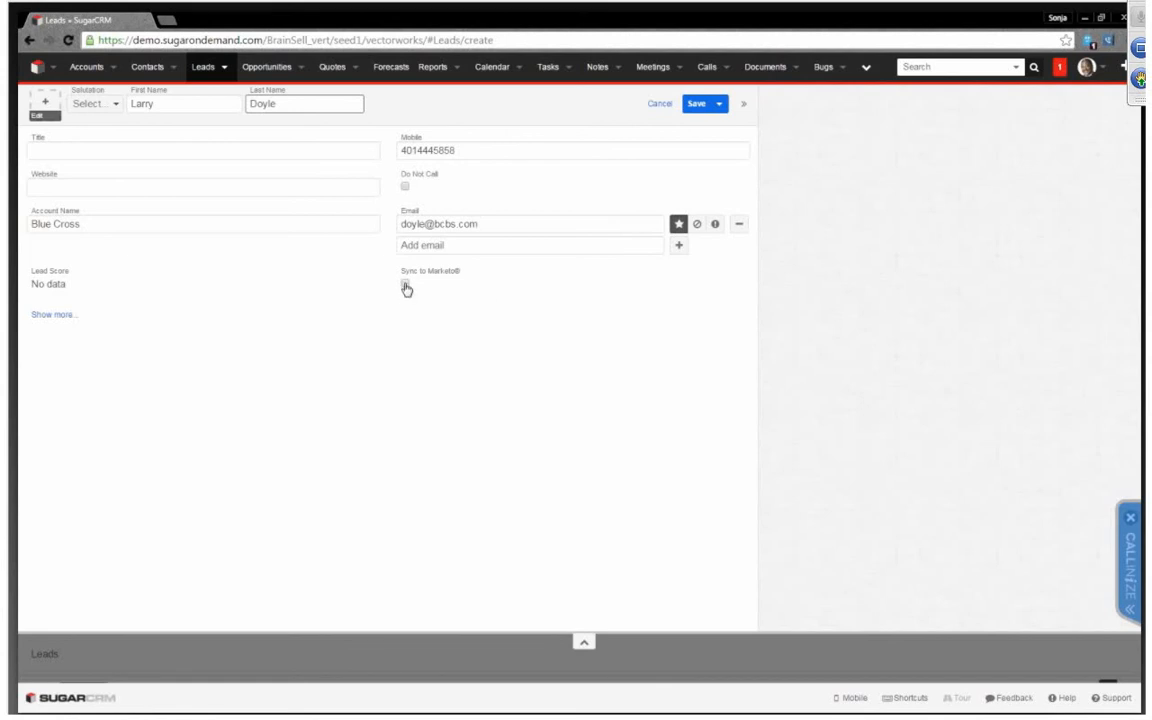
{"action": "left_click", "coordinate": [694, 105]}
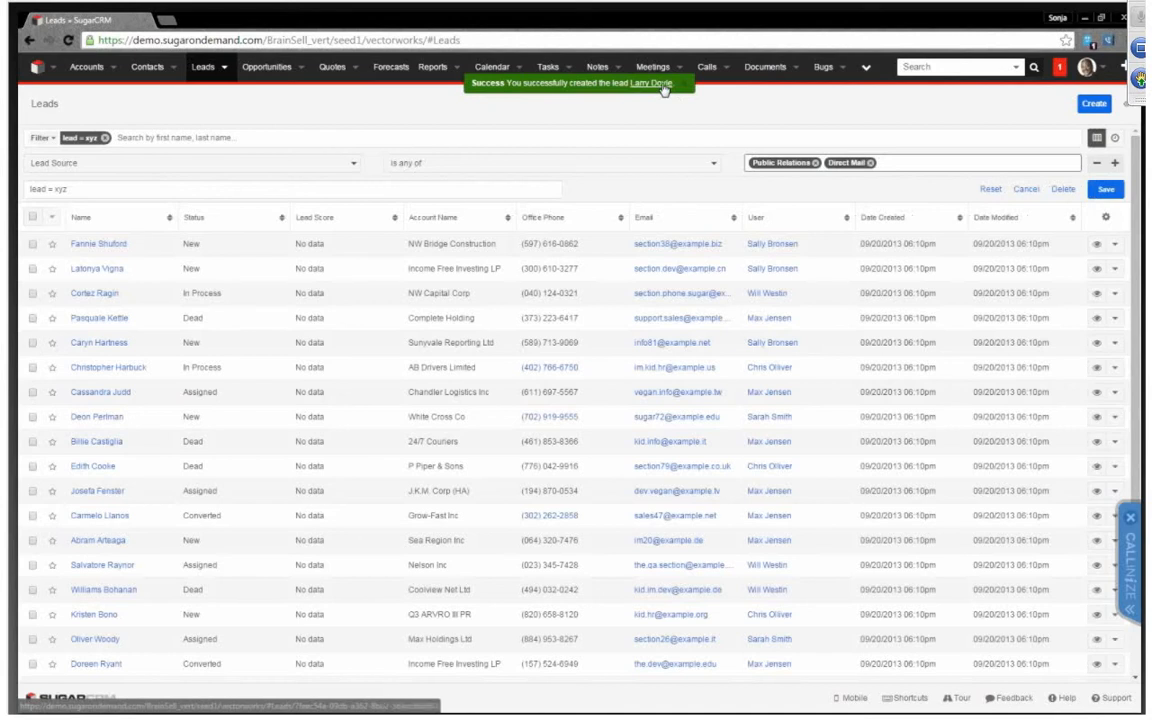
Open the newly created lead with its dashboard pane shown and mark it as a favorite, checking the Leads shortcuts
{"action": "left_click", "coordinate": [652, 84]}
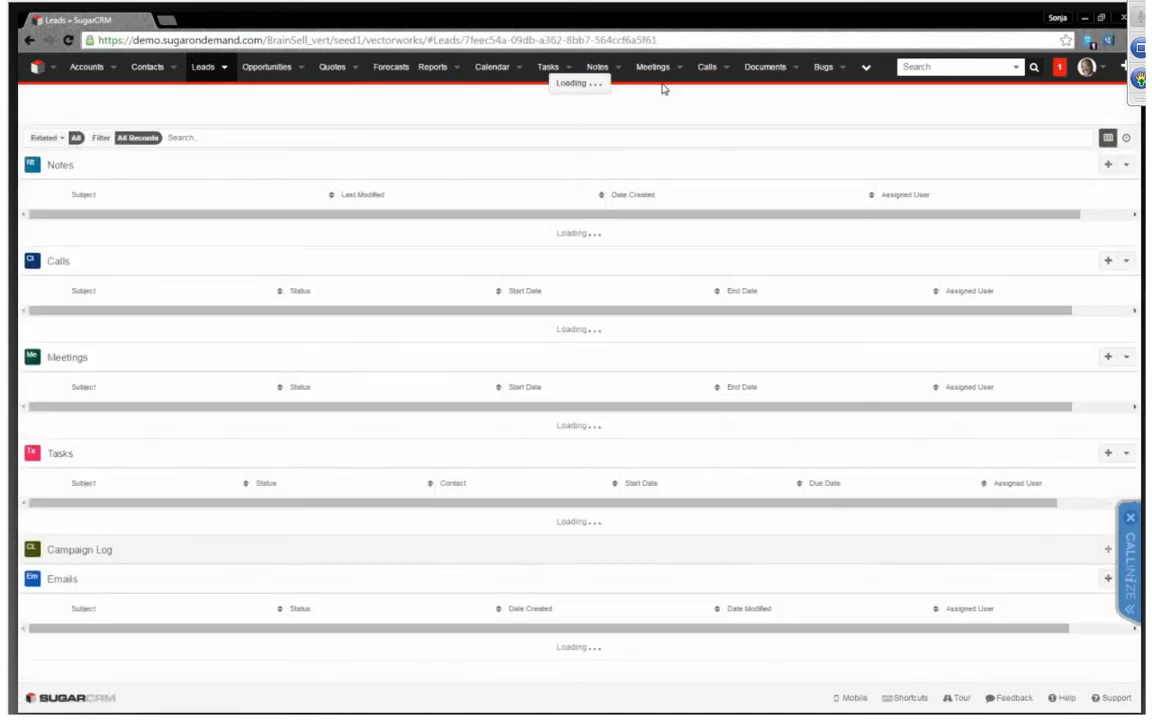
{"action": "left_click", "coordinate": [1127, 106]}
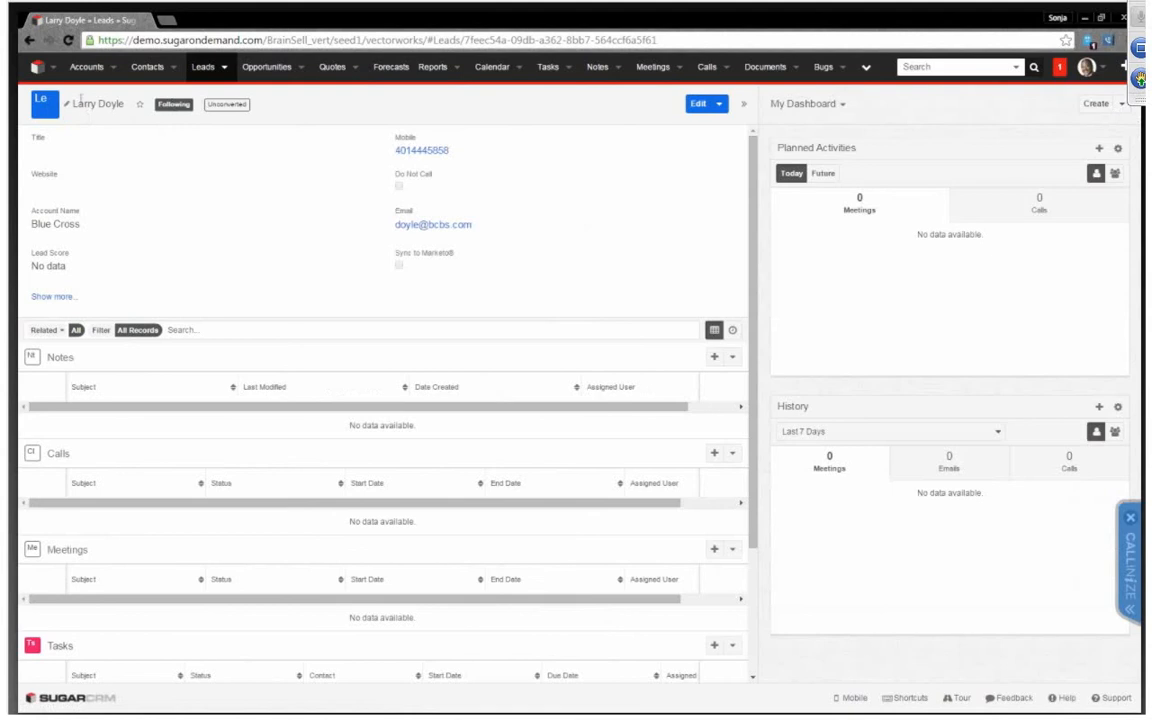
{"action": "left_click", "coordinate": [140, 105]}
{"action": "left_click", "coordinate": [227, 70]}
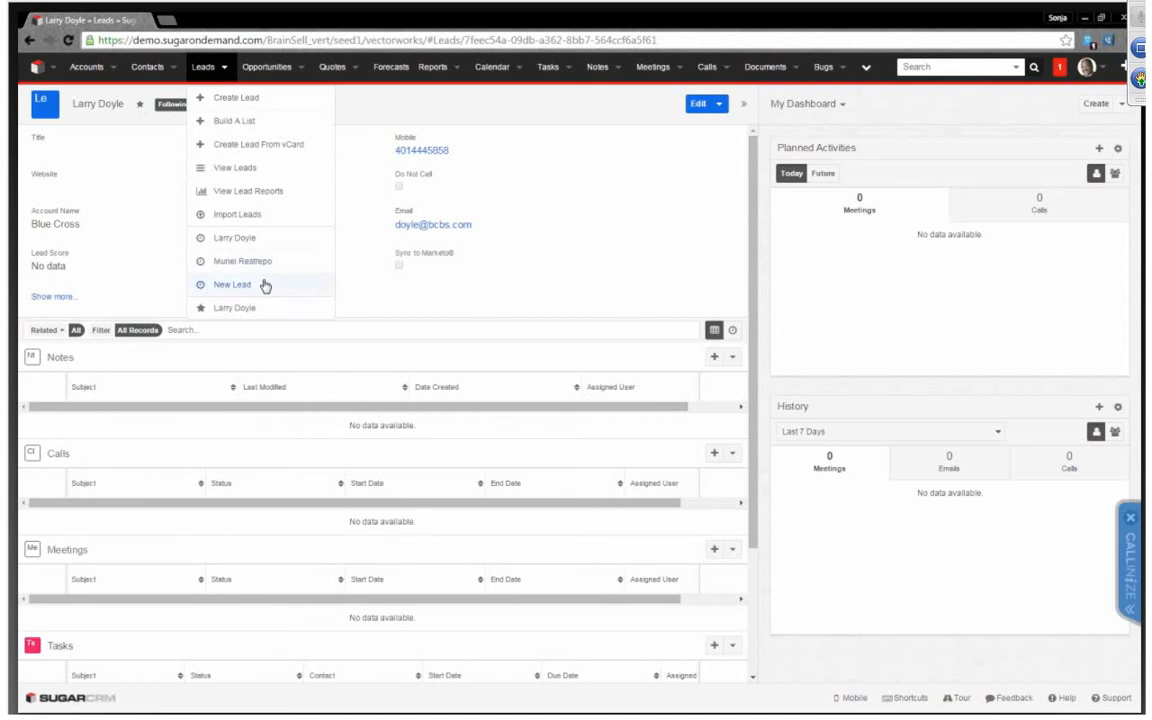
{"action": "left_click", "coordinate": [405, 117]}
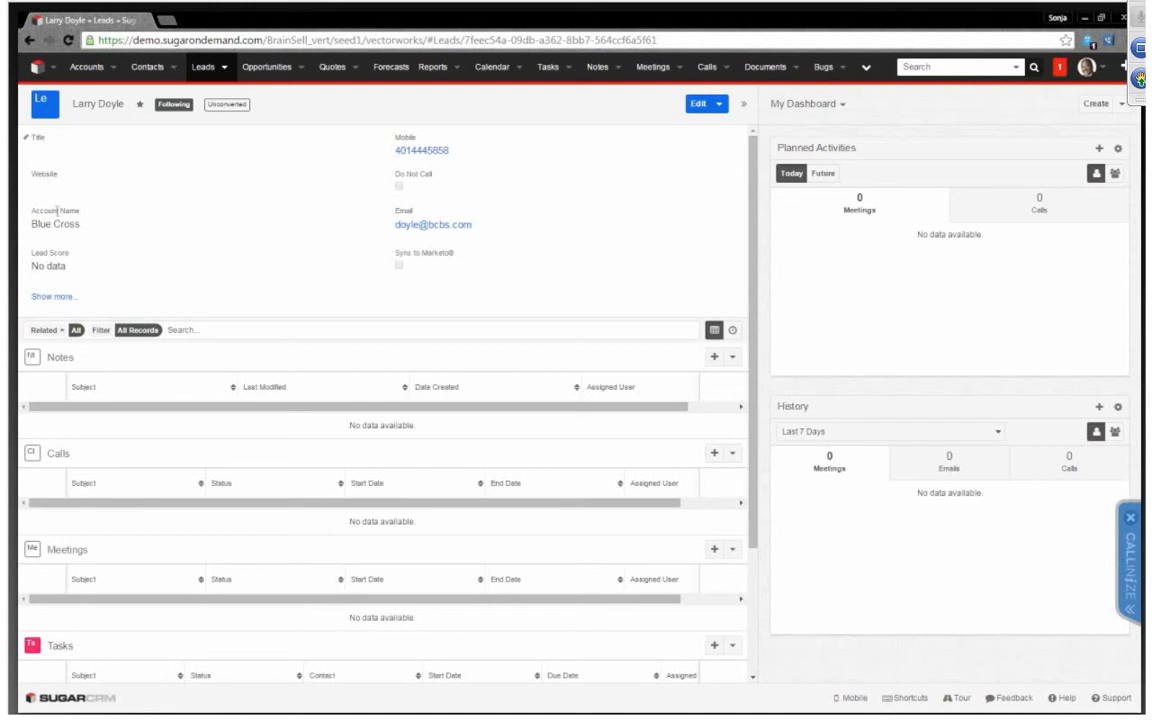
Set the lead's title to Manager of IT directly in the record and save the change
{"action": "left_click", "coordinate": [78, 152]}
{"action": "type", "text": "Manager of IT"}
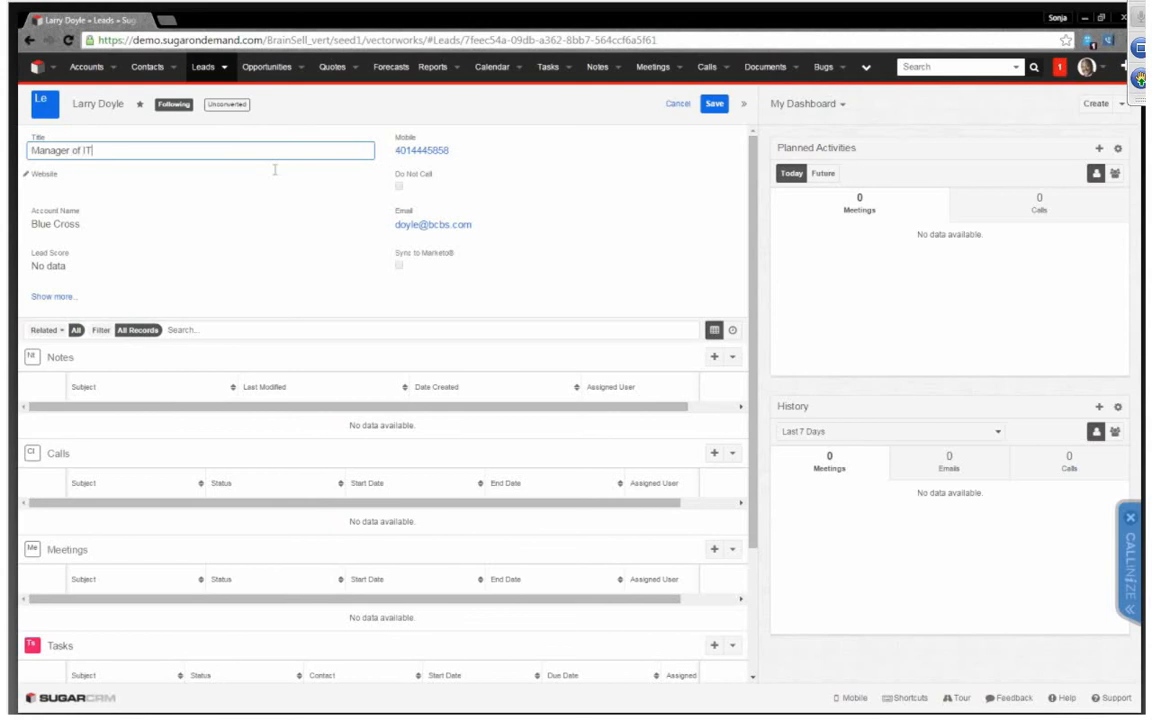
{"action": "left_click", "coordinate": [155, 186]}
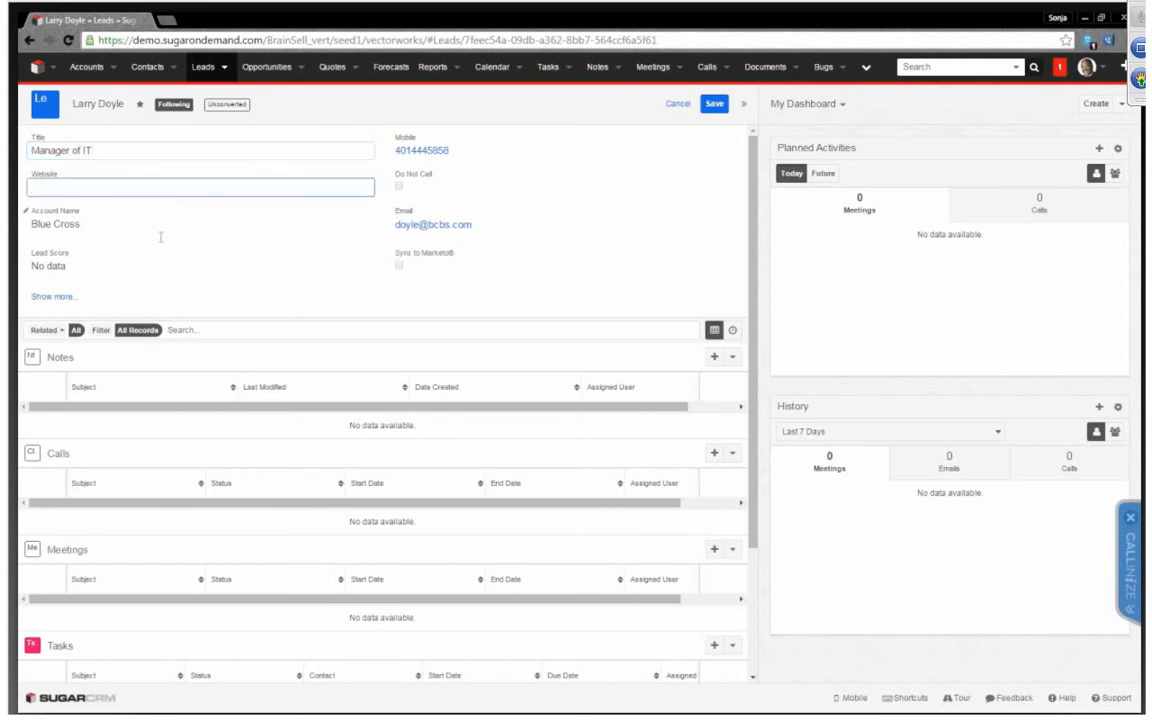
{"action": "left_click", "coordinate": [713, 106]}
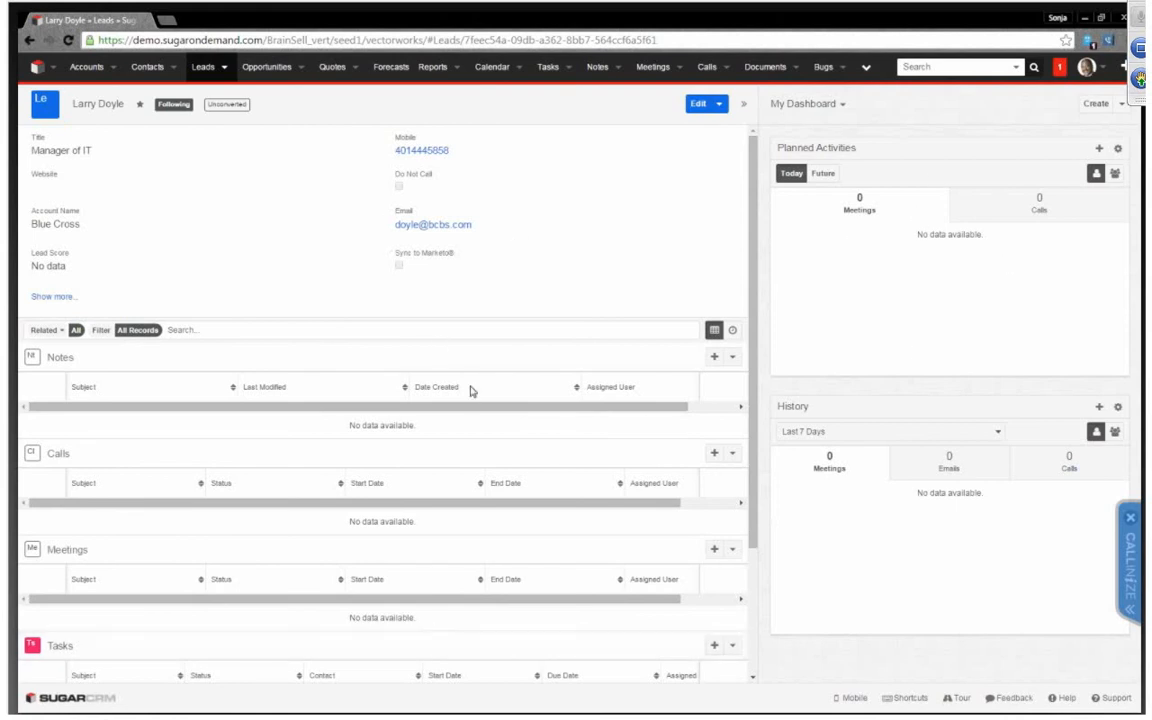
Open the recently viewed contact's record in a new browser tab and switch to that tab
{"action": "left_click", "coordinate": [165, 66]}
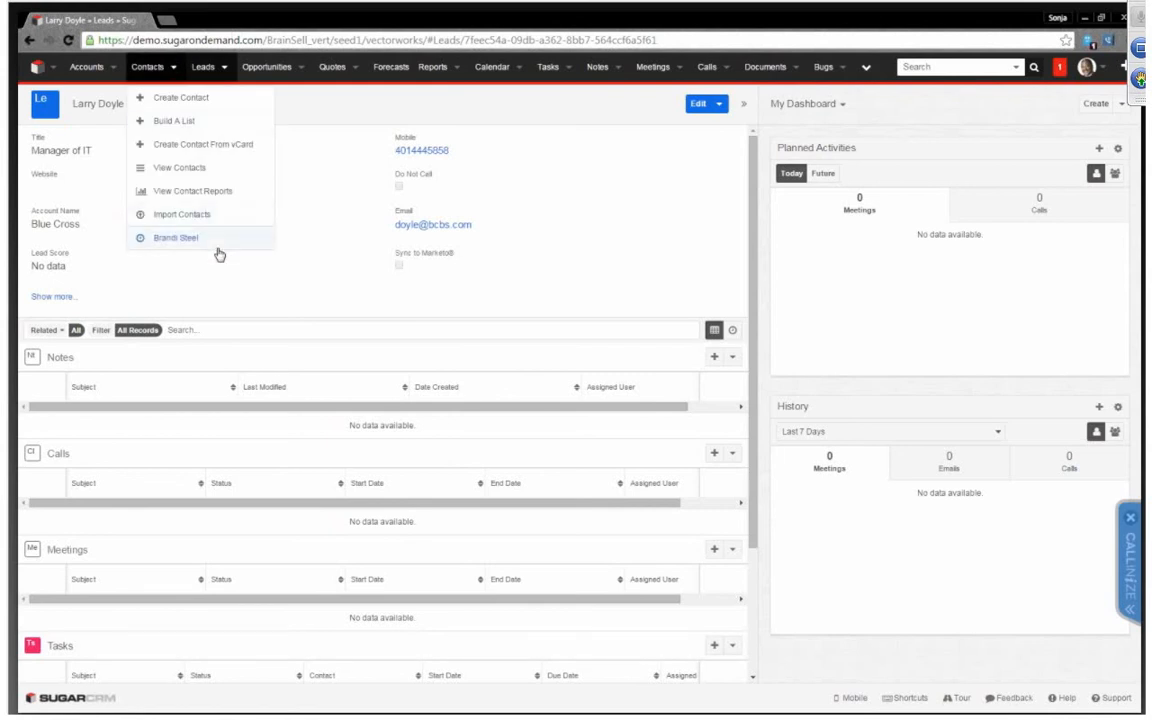
{"action": "right_click", "coordinate": [210, 240]}
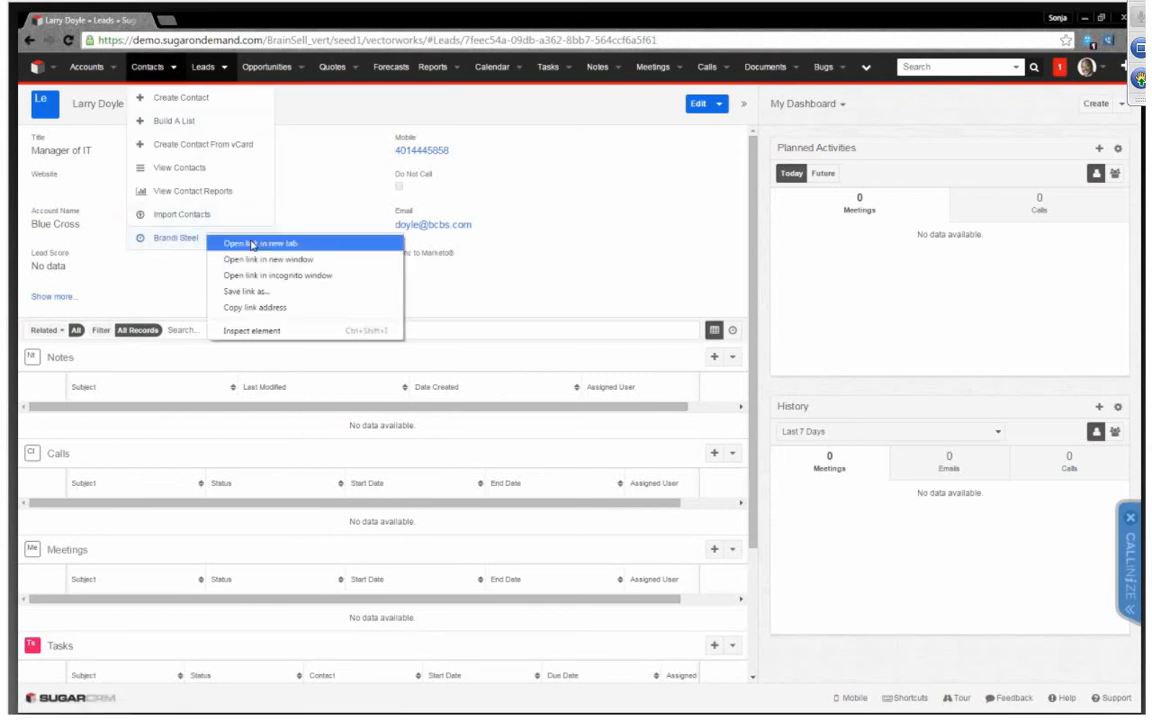
{"action": "left_click", "coordinate": [250, 243]}
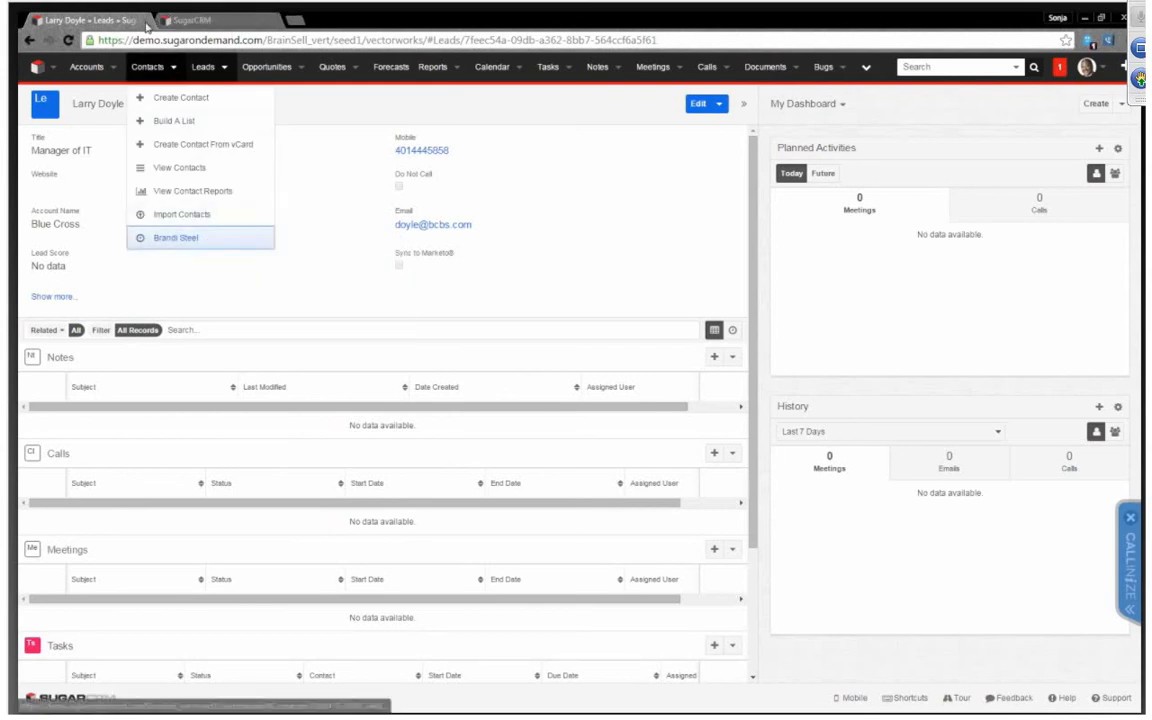
{"action": "left_click", "coordinate": [244, 19]}
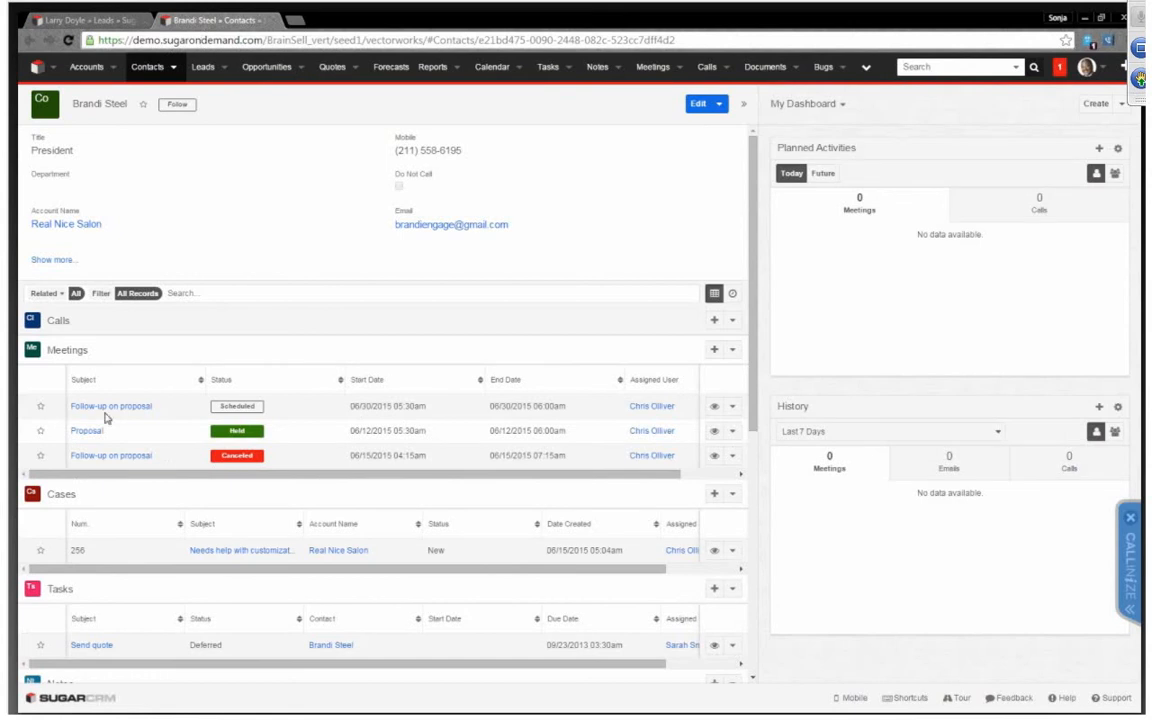
Expand the contact's related calls and preview the Ask for details call and the held Proposal meeting
{"action": "left_click", "coordinate": [166, 321]}
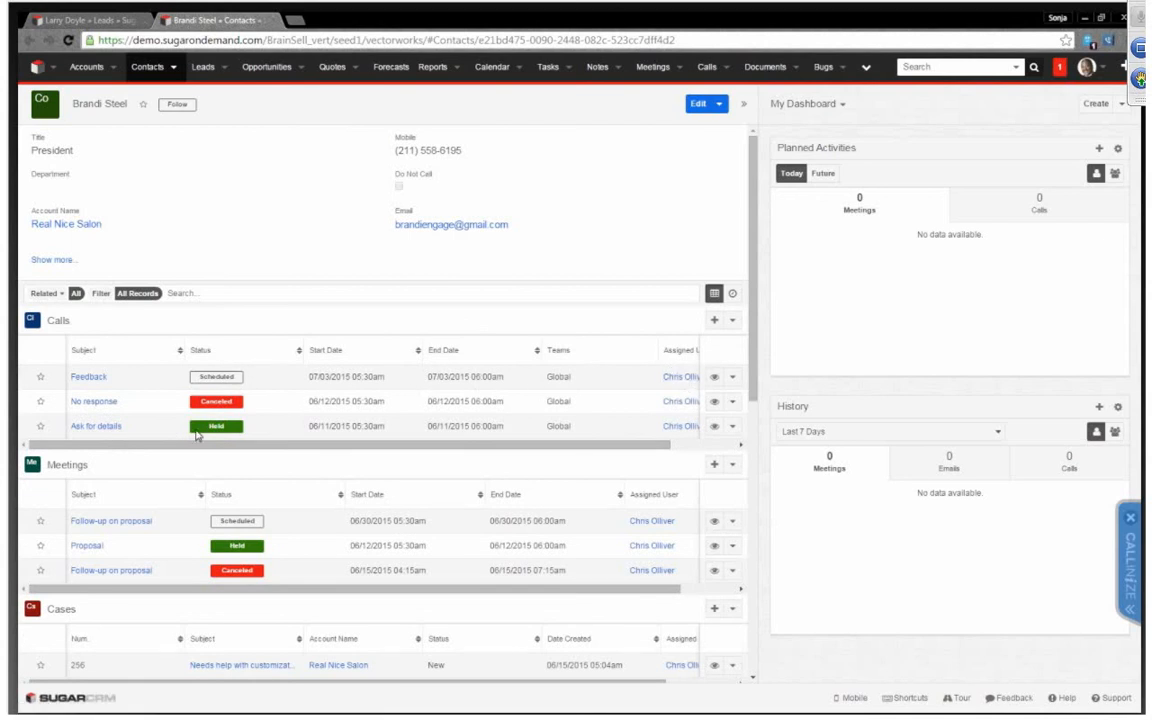
{"action": "left_click", "coordinate": [714, 428]}
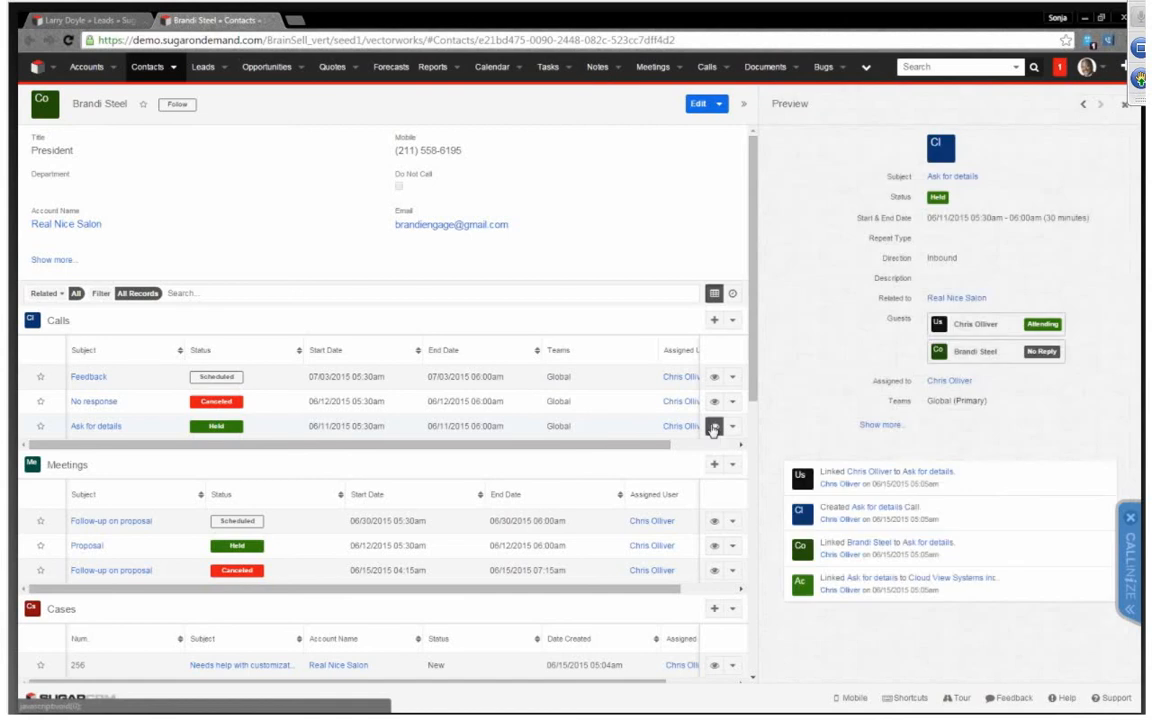
{"action": "left_click", "coordinate": [713, 548]}
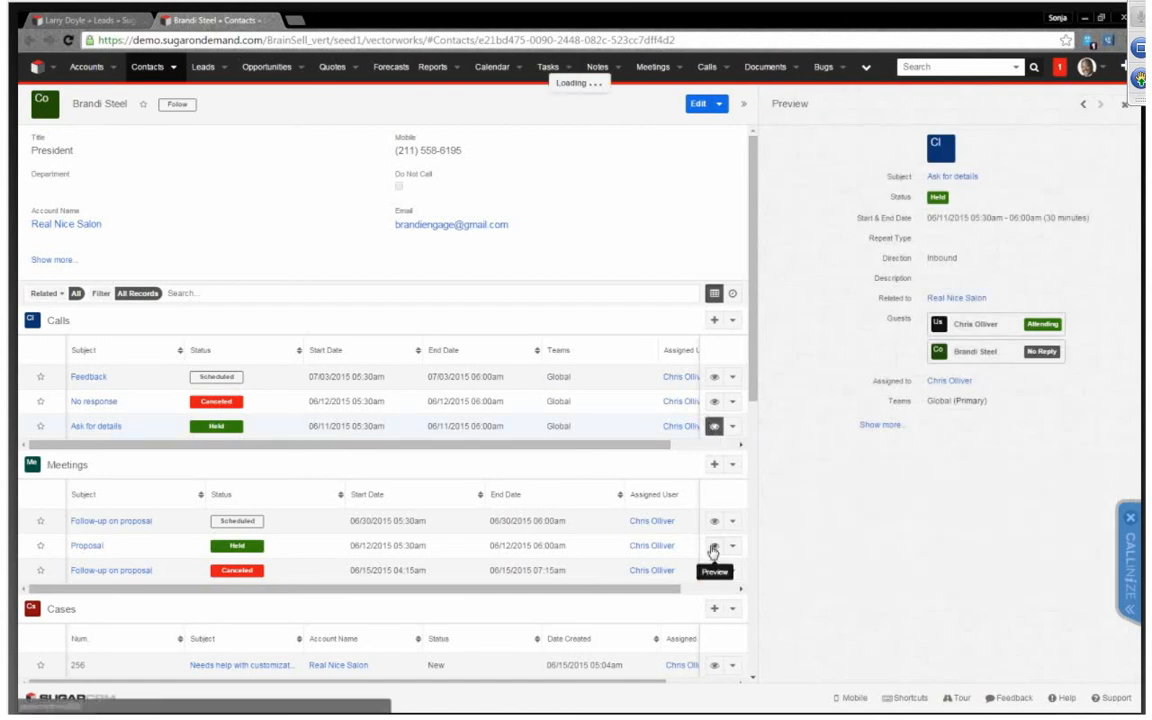
{"action": "scroll", "coordinate": [605, 557], "scroll_direction": "down", "scroll_amount": 1}
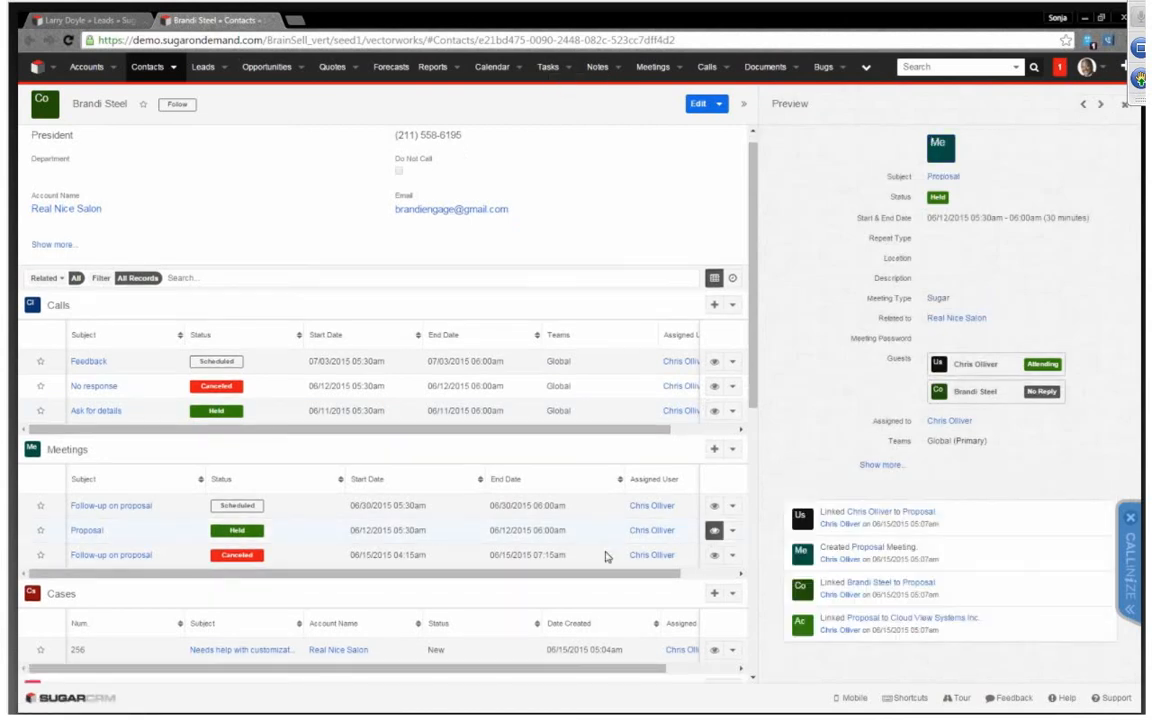
Preview the contact's related Send quote task and the note listing influencers on Cloud View Systems Inc
{"action": "scroll", "coordinate": [605, 557], "scroll_direction": "down", "scroll_amount": 1}
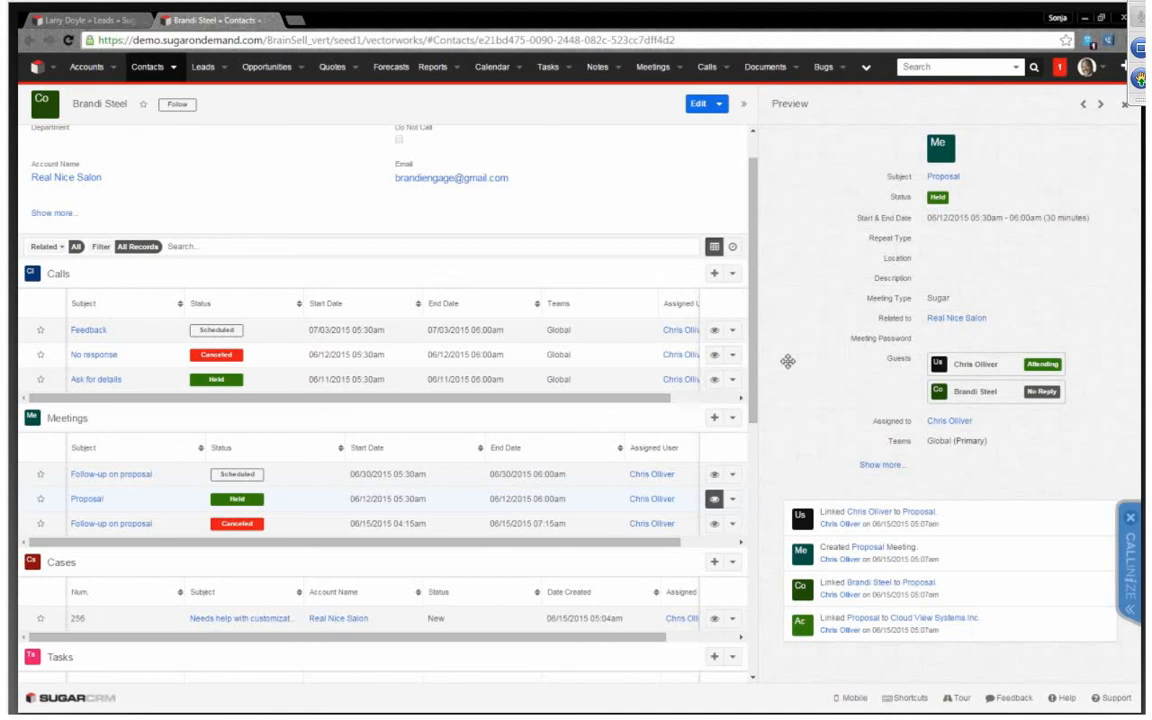
{"action": "scroll", "coordinate": [617, 453], "scroll_direction": "down", "scroll_amount": 1}
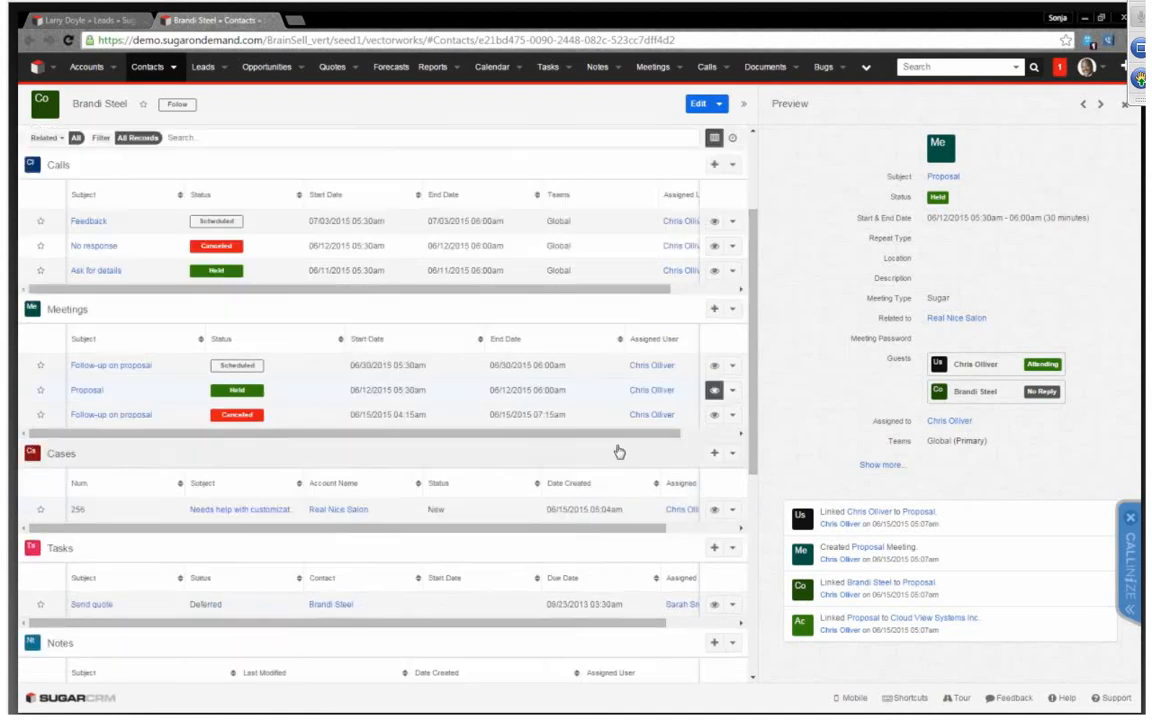
{"action": "left_click", "coordinate": [716, 605]}
{"action": "scroll", "coordinate": [716, 600], "scroll_direction": "down", "scroll_amount": 1}
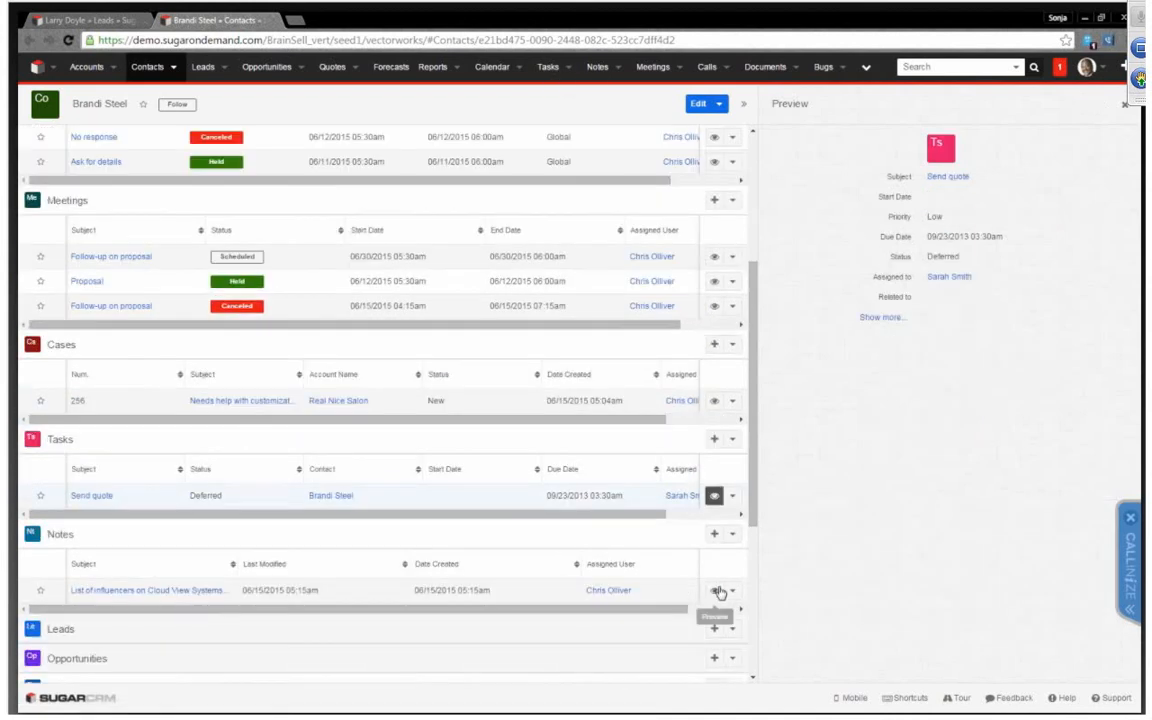
{"action": "left_click", "coordinate": [714, 590]}
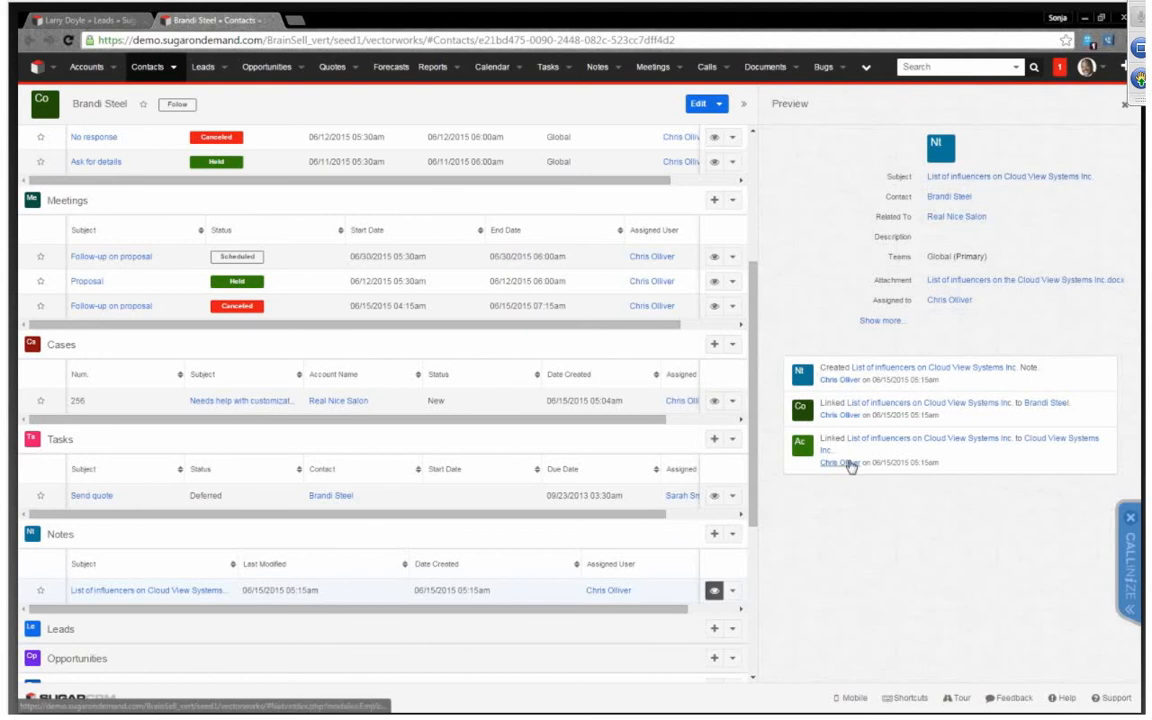
{"action": "scroll", "coordinate": [622, 404], "scroll_direction": "up", "scroll_amount": 5}
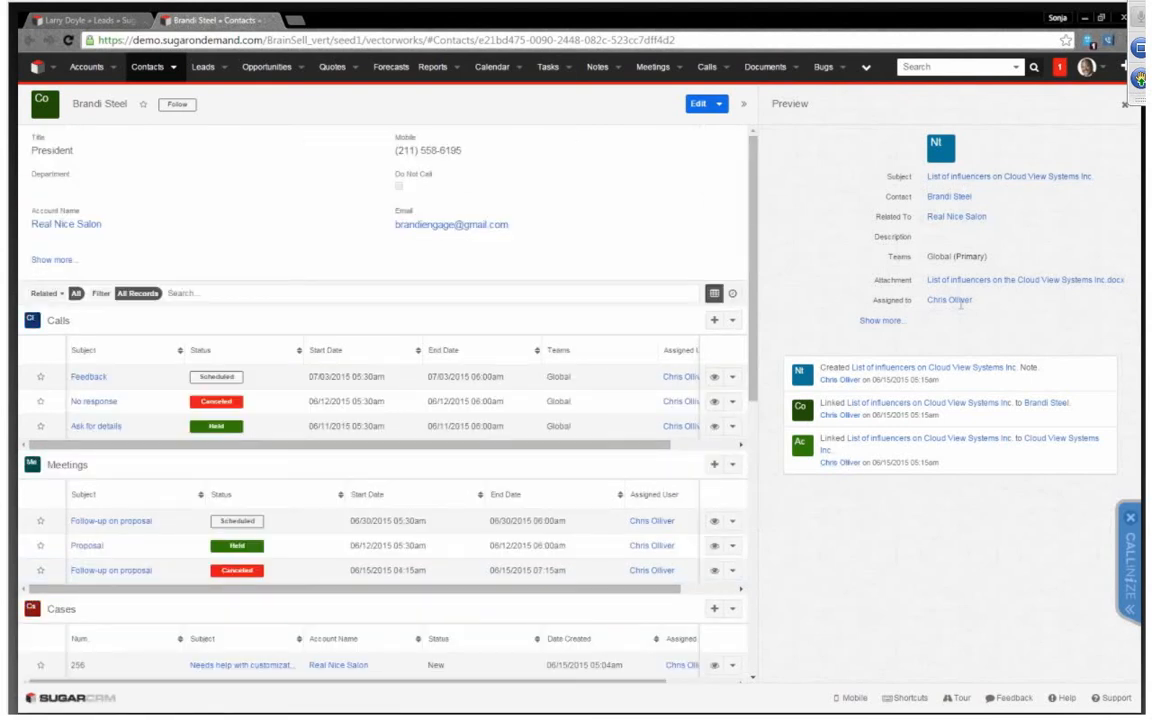
Start converting the Manager of IT lead in the other tab and associate its new contact with the department IT
{"action": "left_click", "coordinate": [78, 19]}
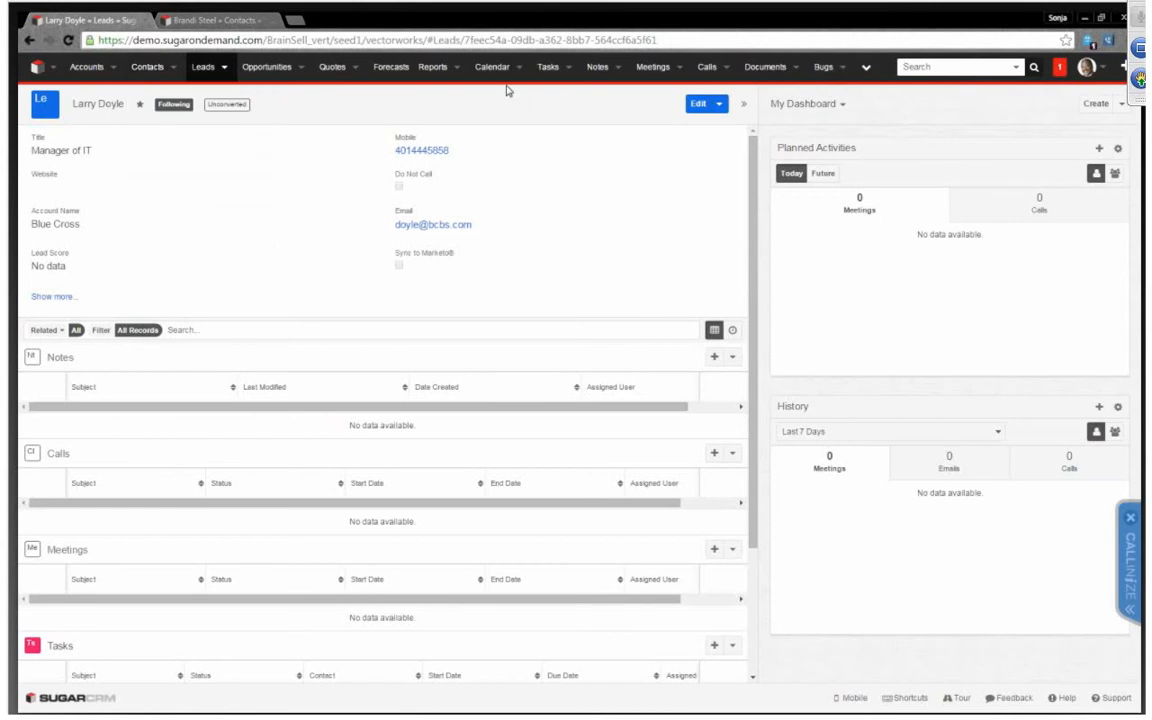
{"action": "left_click", "coordinate": [719, 104]}
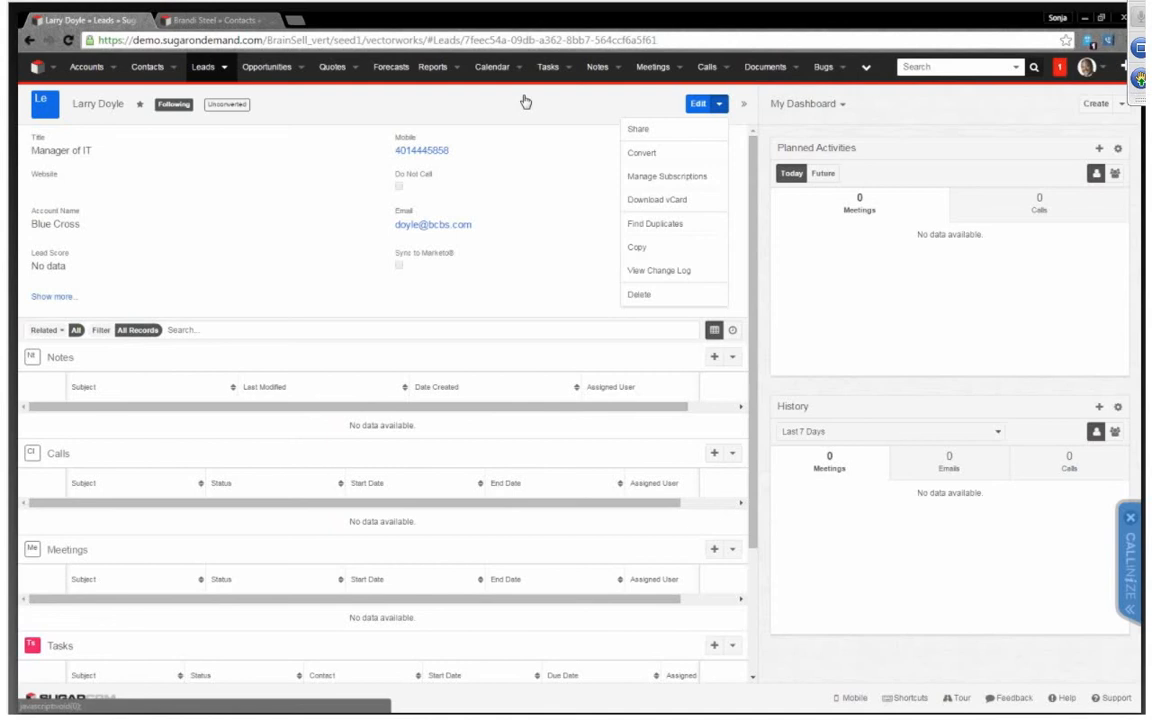
{"action": "left_click", "coordinate": [717, 155]}
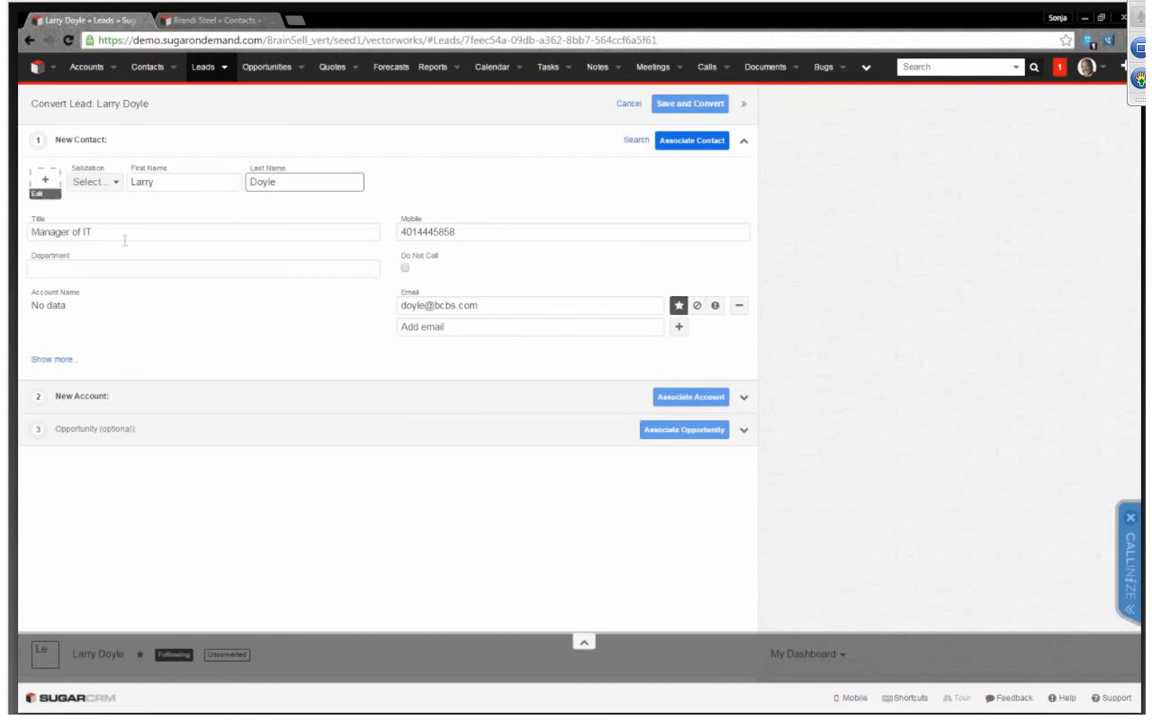
{"action": "left_click", "coordinate": [188, 271]}
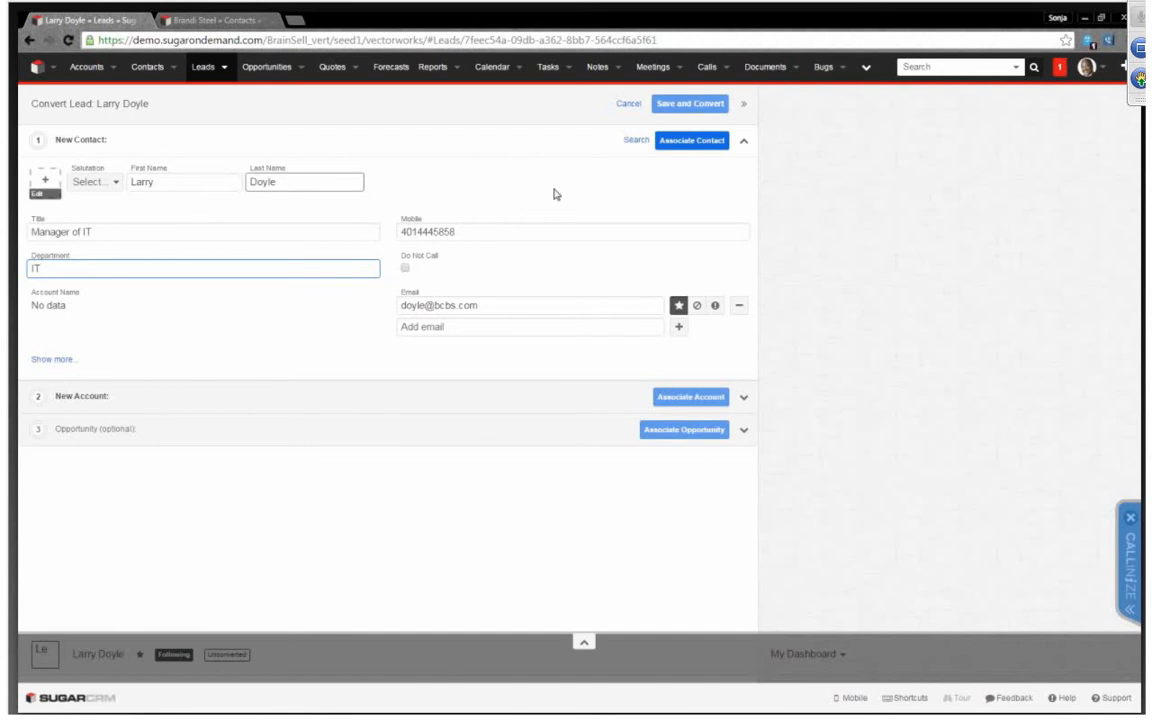
{"action": "left_click", "coordinate": [690, 143]}
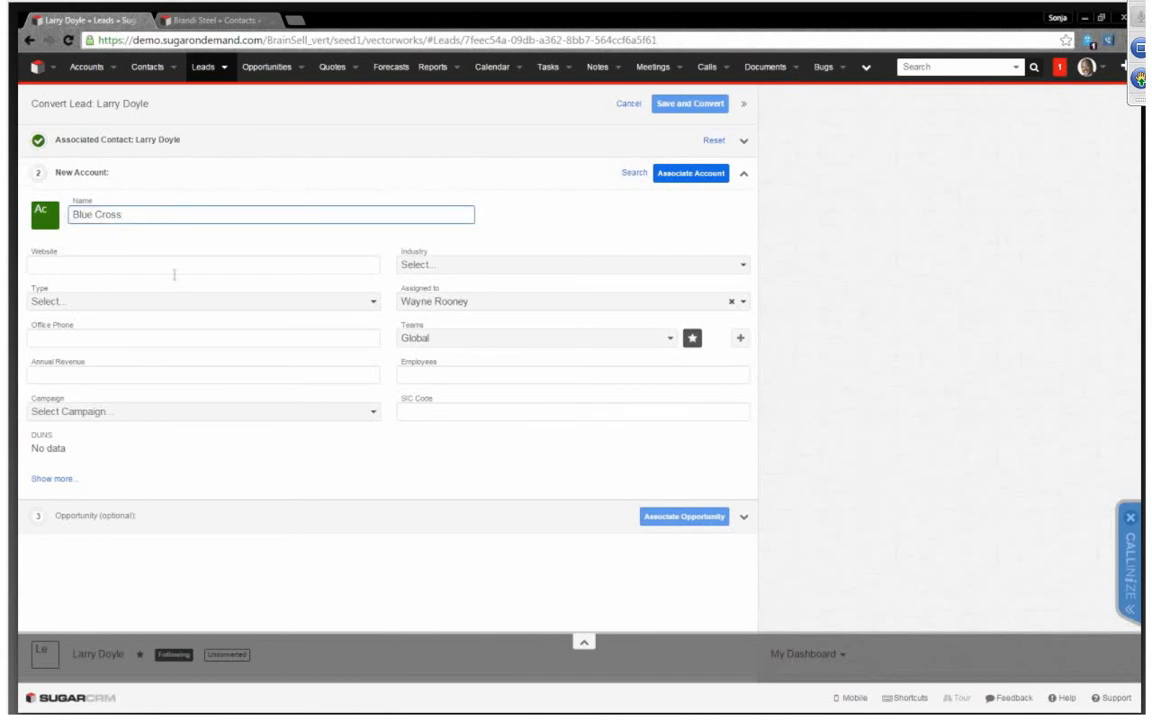
Set the new Blue Cross account's type to Prospect and industry to Apparel, and associate the account
{"action": "left_click", "coordinate": [112, 301]}
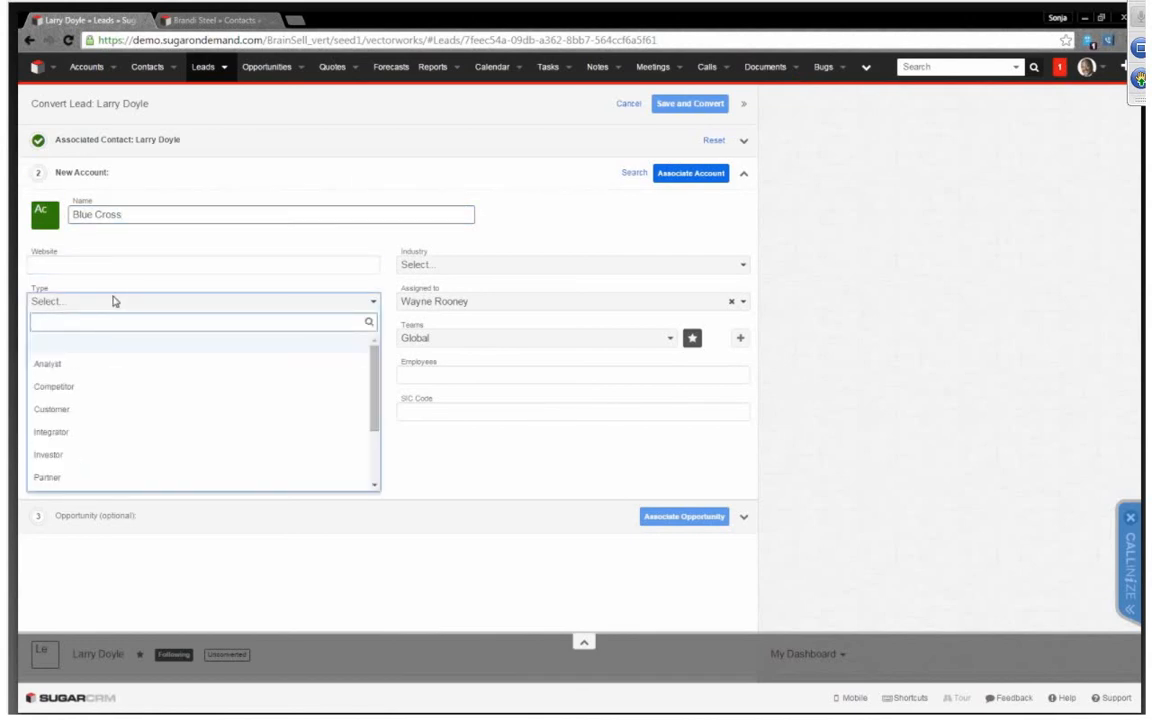
{"action": "type", "text": "pro"}
{"action": "left_click", "coordinate": [104, 346]}
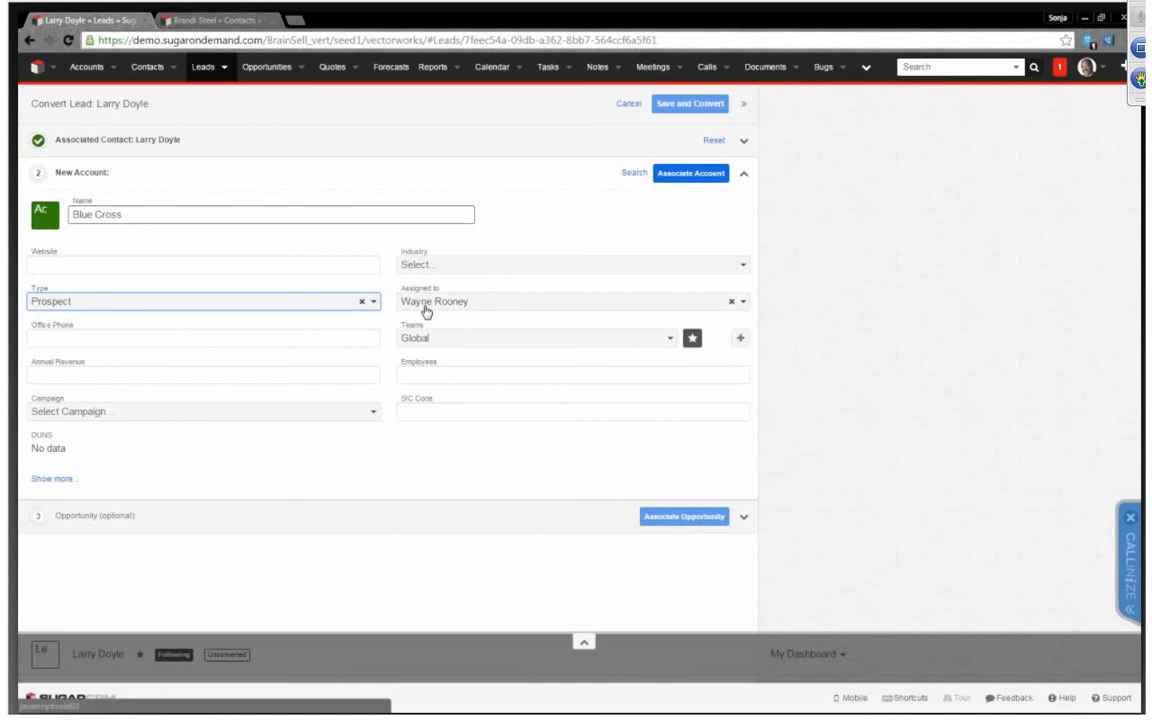
{"action": "left_click", "coordinate": [492, 305]}
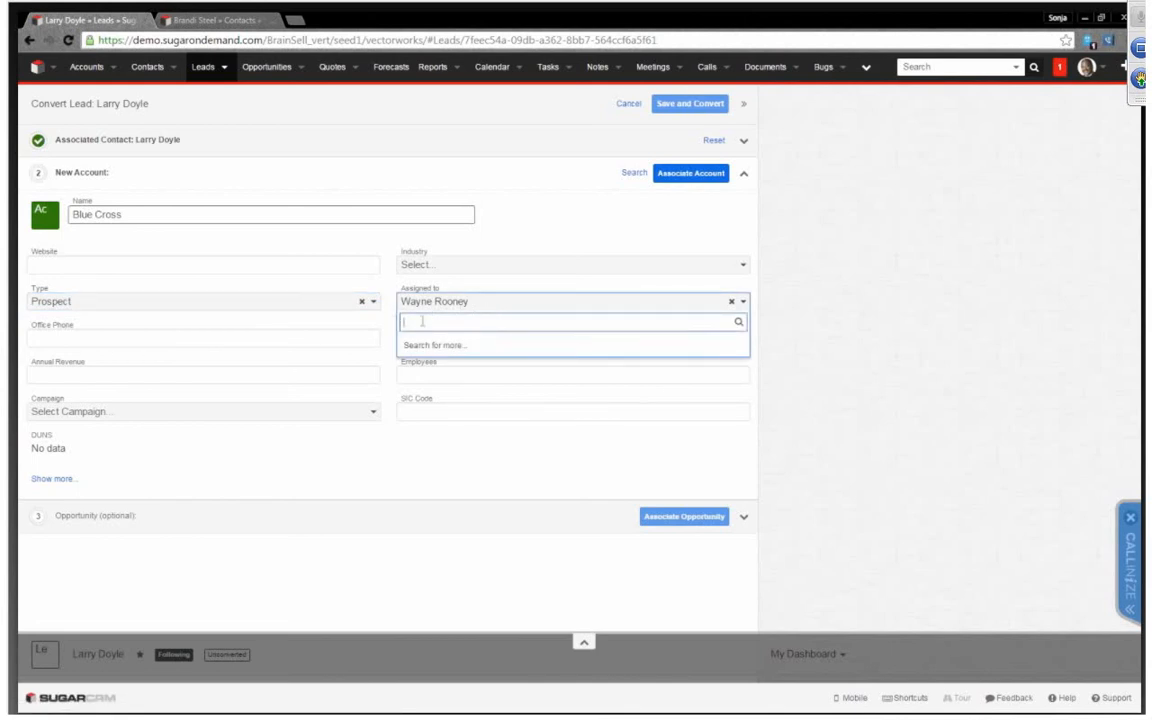
{"action": "left_click", "coordinate": [455, 265]}
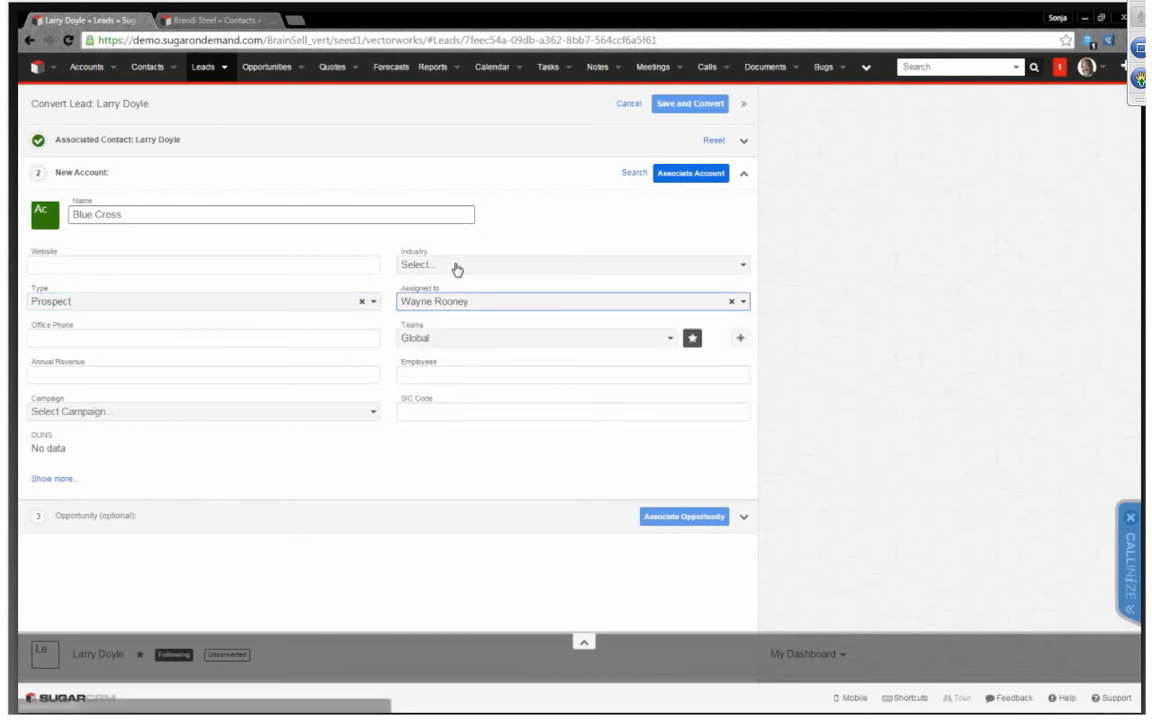
{"action": "left_click", "coordinate": [457, 265]}
{"action": "left_click", "coordinate": [436, 339]}
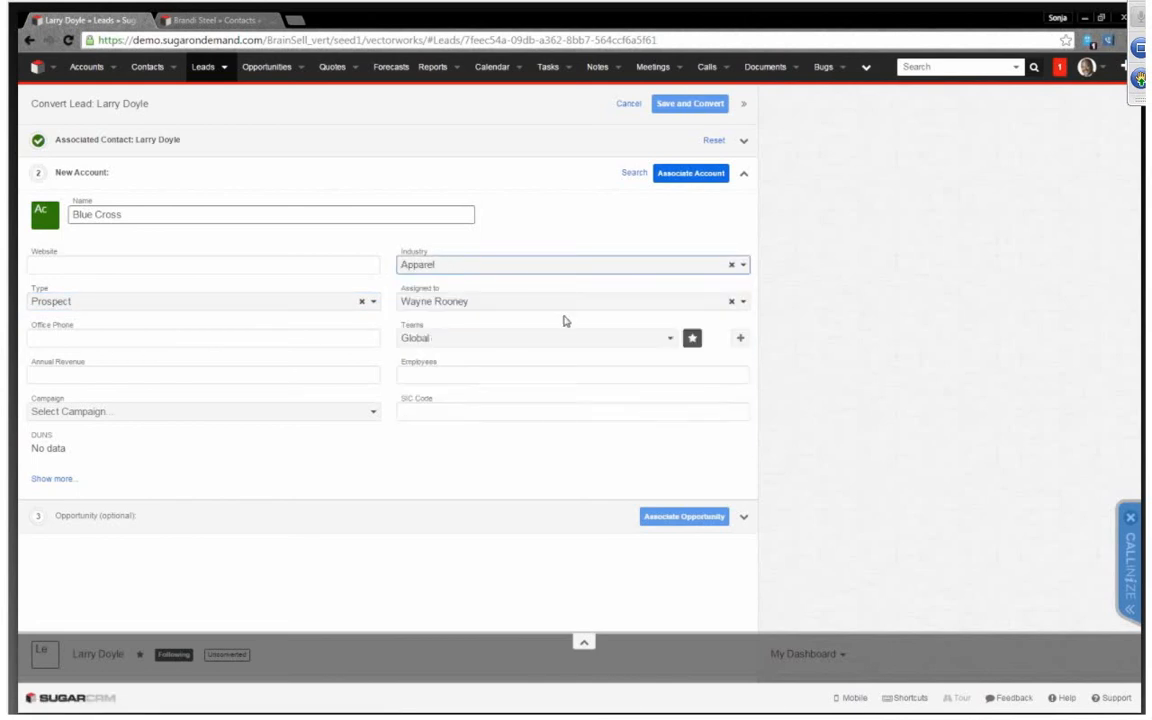
{"action": "left_click", "coordinate": [180, 338]}
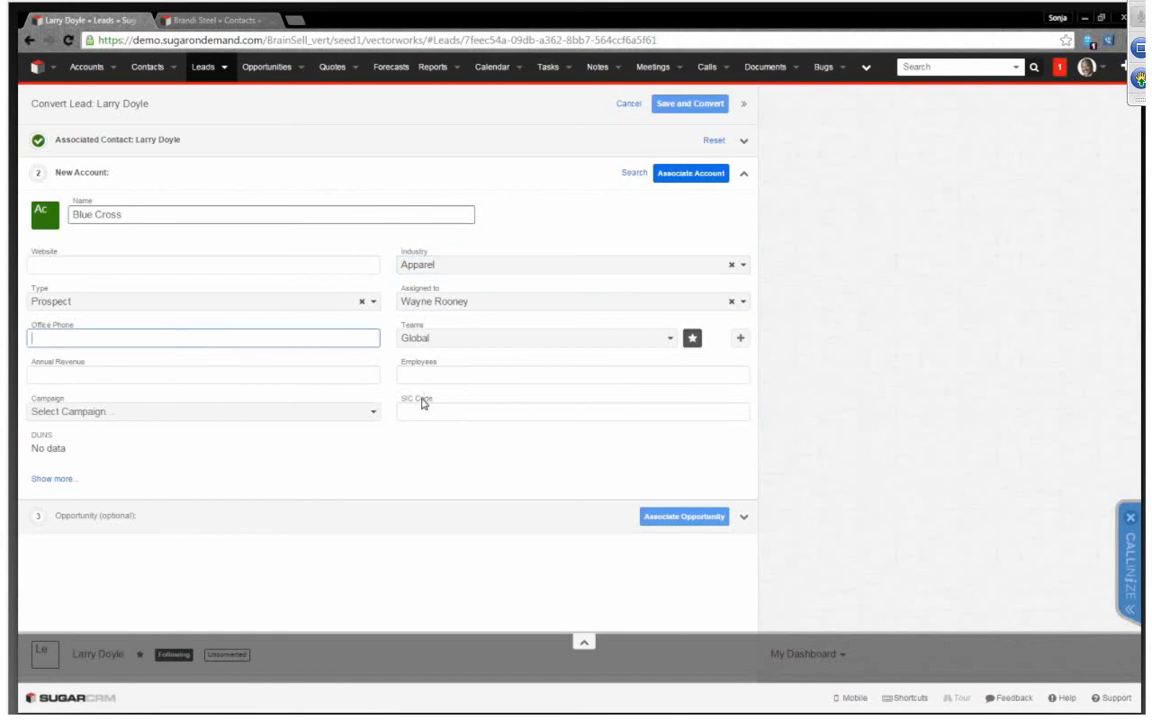
{"action": "left_click", "coordinate": [690, 173]}
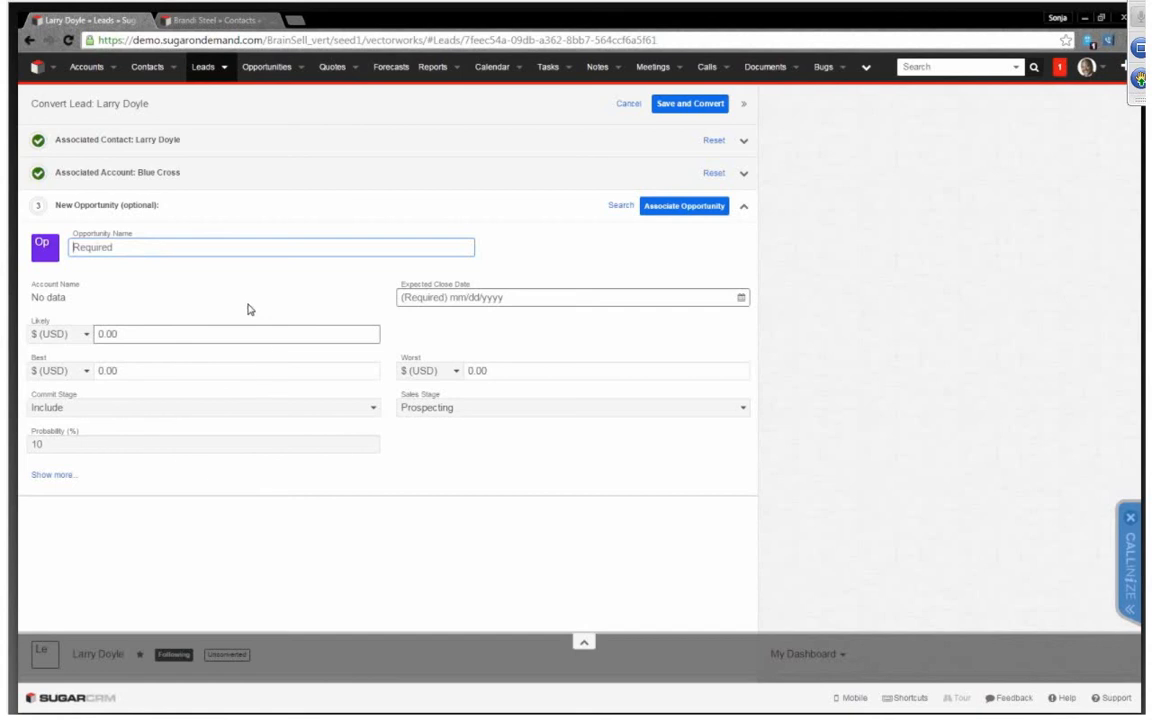
Name the new opportunity 100 users of Sugar with an expected close date of 12/30/2015
{"action": "left_click", "coordinate": [209, 249]}
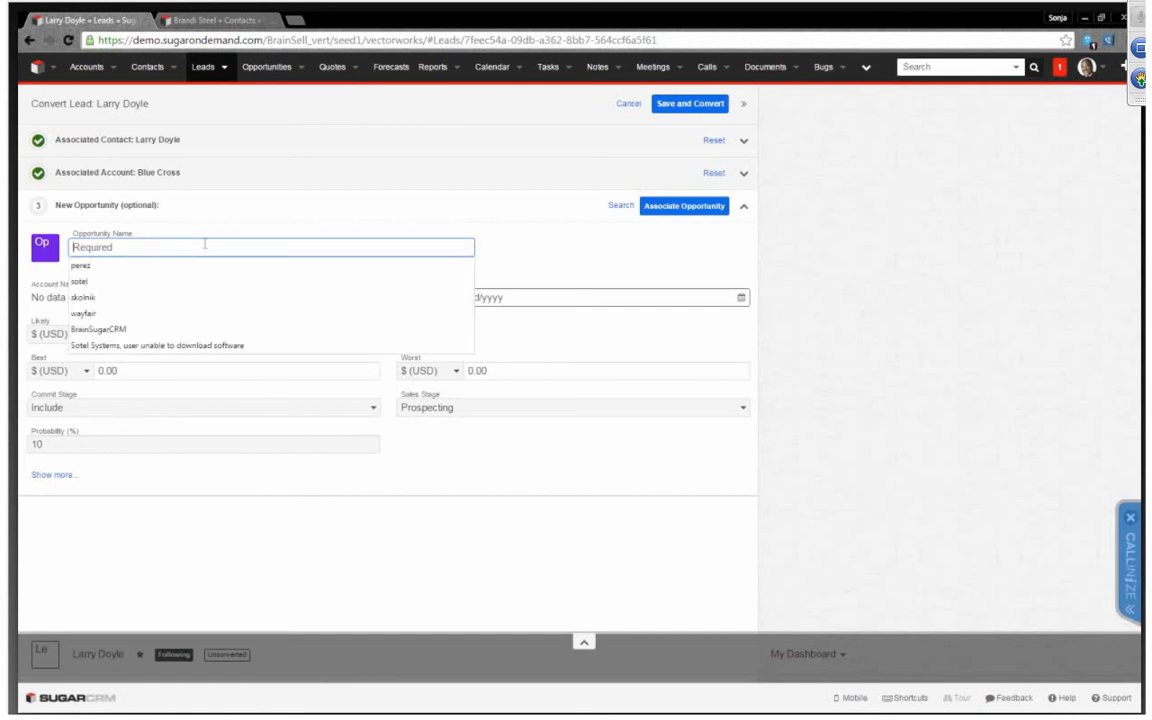
{"action": "type", "text": "100 uesr"}
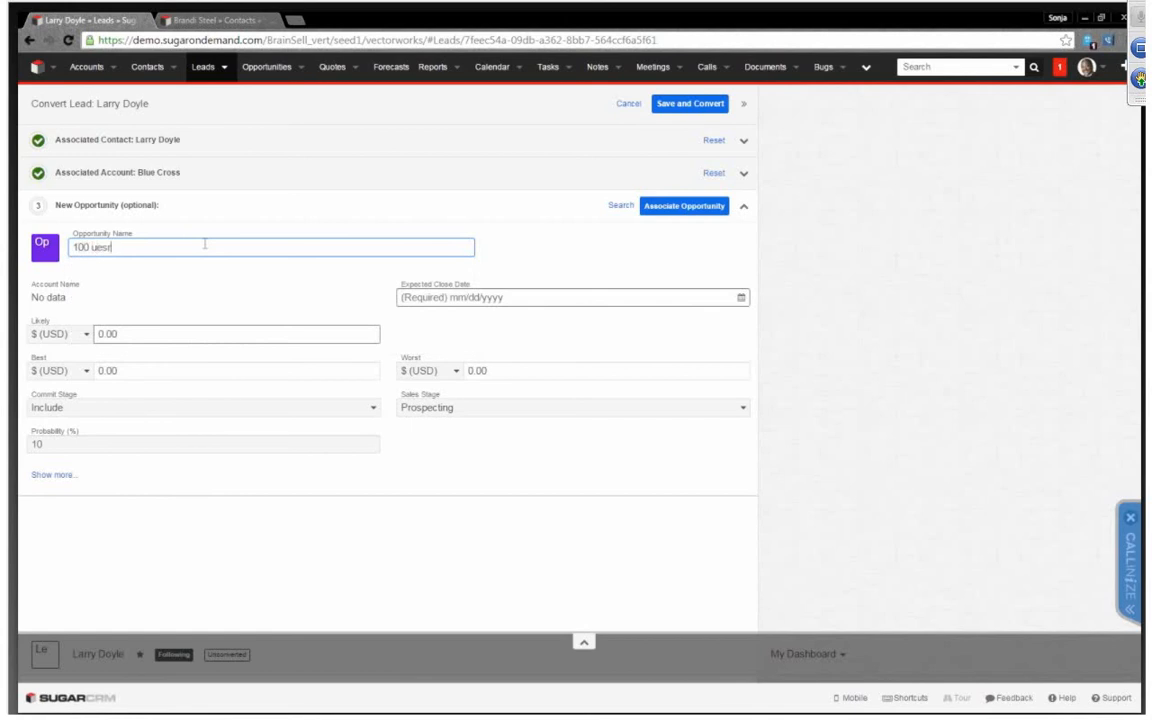
{"action": "key", "text": "BackSpace"}
{"action": "key", "text": "BackSpace"}
{"action": "key", "text": "Tab"}
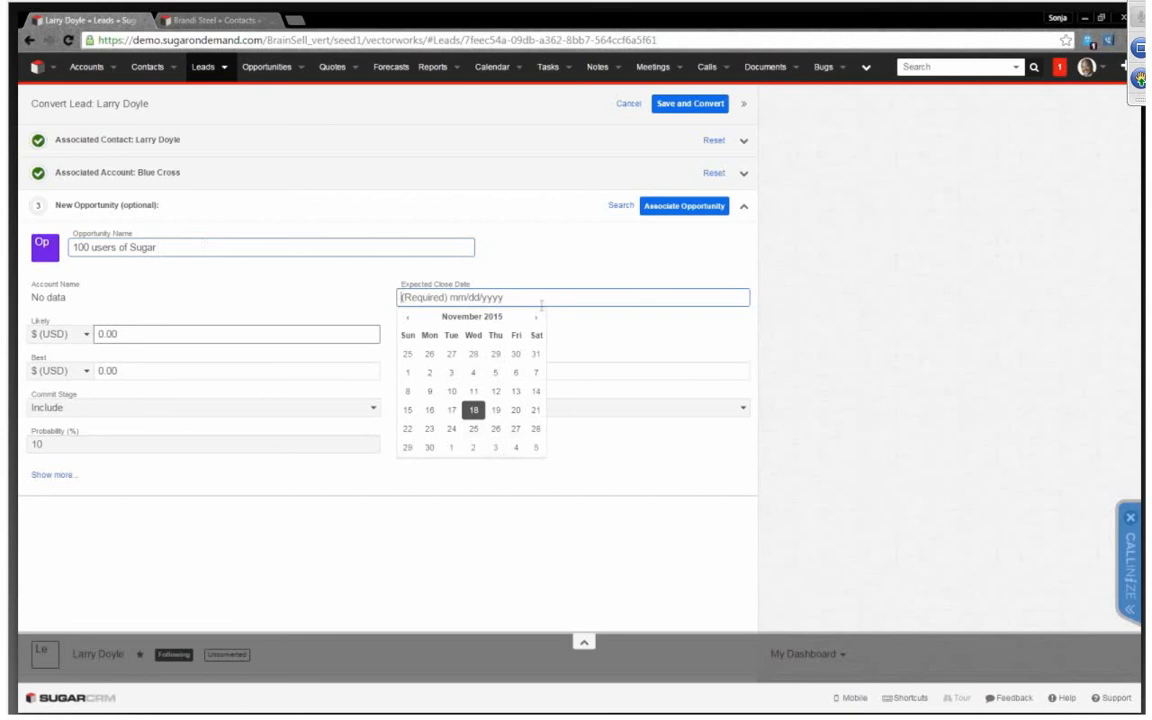
{"action": "left_click", "coordinate": [537, 318]}
{"action": "left_click", "coordinate": [474, 430]}
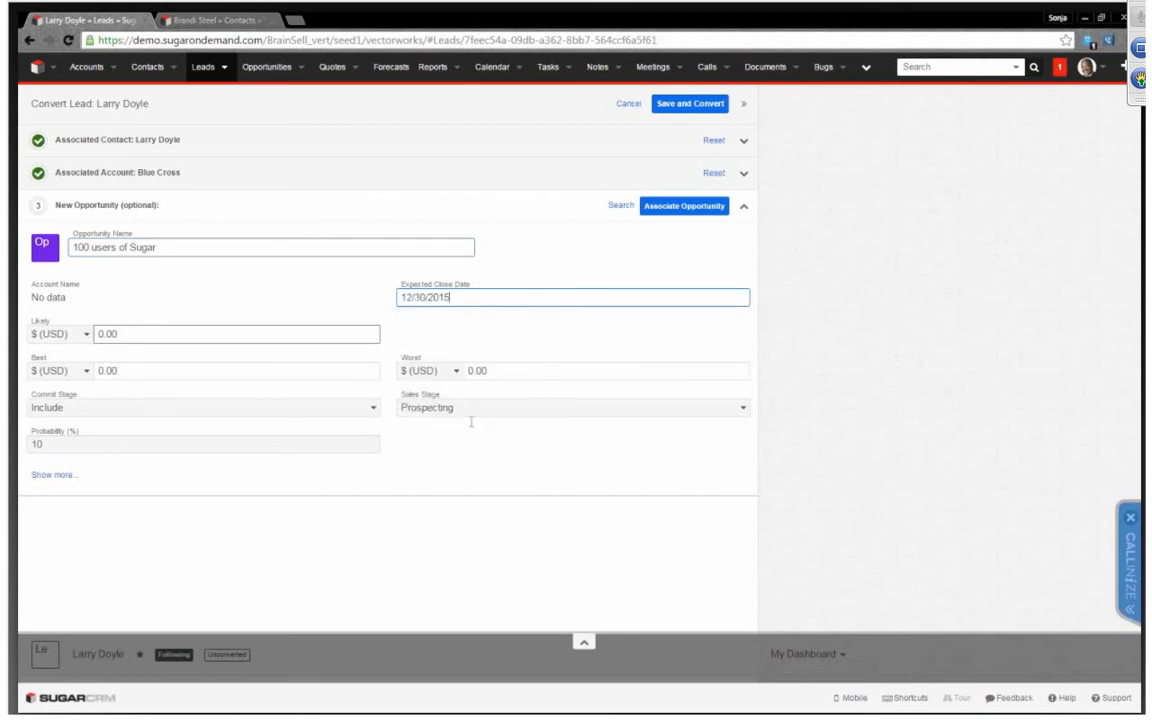
Set the opportunity's likely amount to 250,000 USD
{"action": "left_click", "coordinate": [142, 331]}
{"action": "left_click_drag", "start_coordinate": [142, 331], "coordinate": [20, 326]}
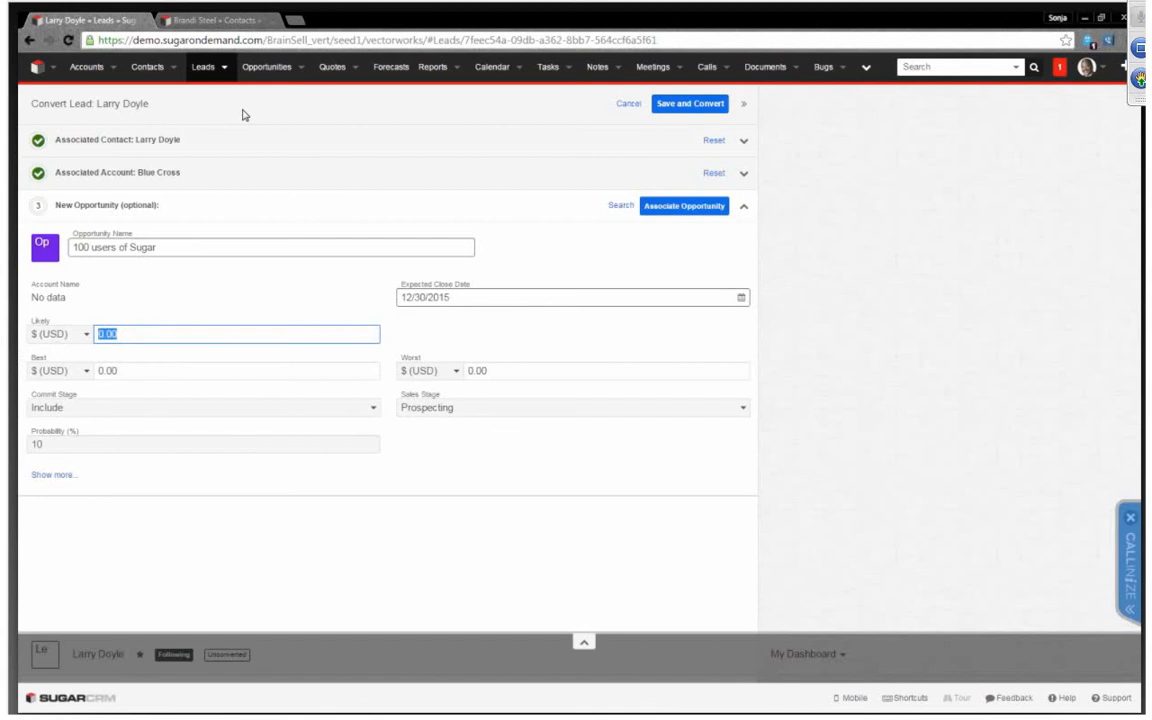
{"action": "type", "text": "250,"}
{"action": "type", "text": "0000"}
{"action": "left_click", "coordinate": [190, 370]}
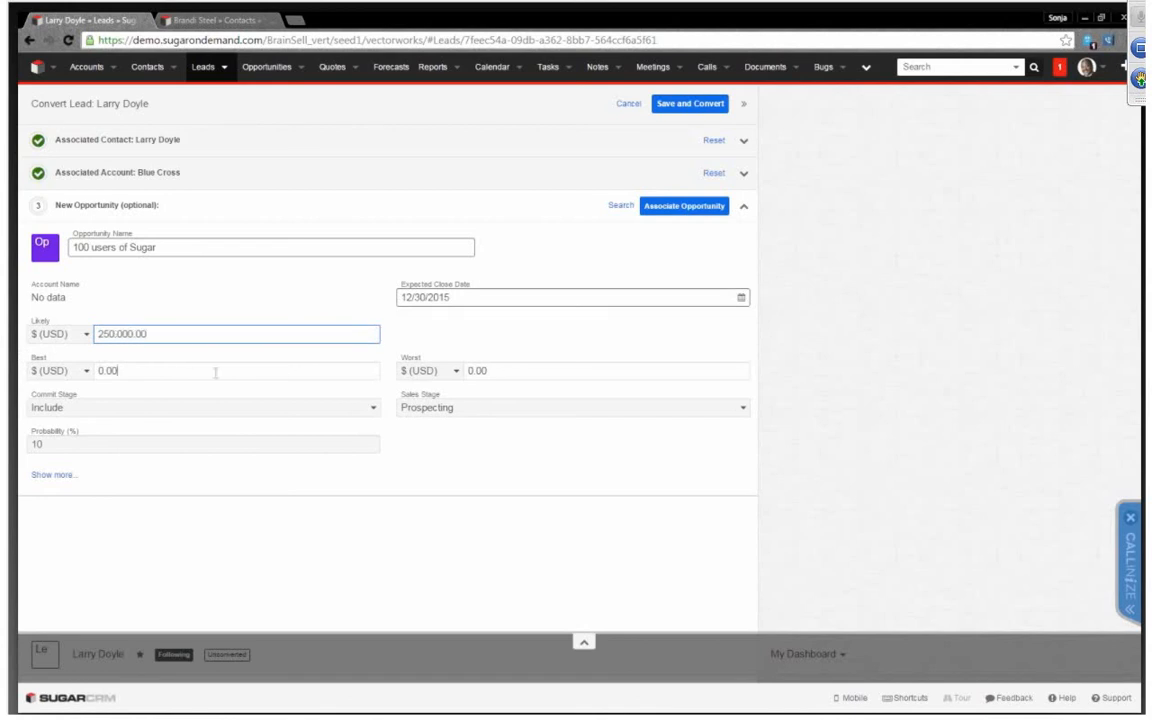
Try the Needs Analysis and Value Proposition sales stages on the new opportunity
{"action": "left_click", "coordinate": [505, 405]}
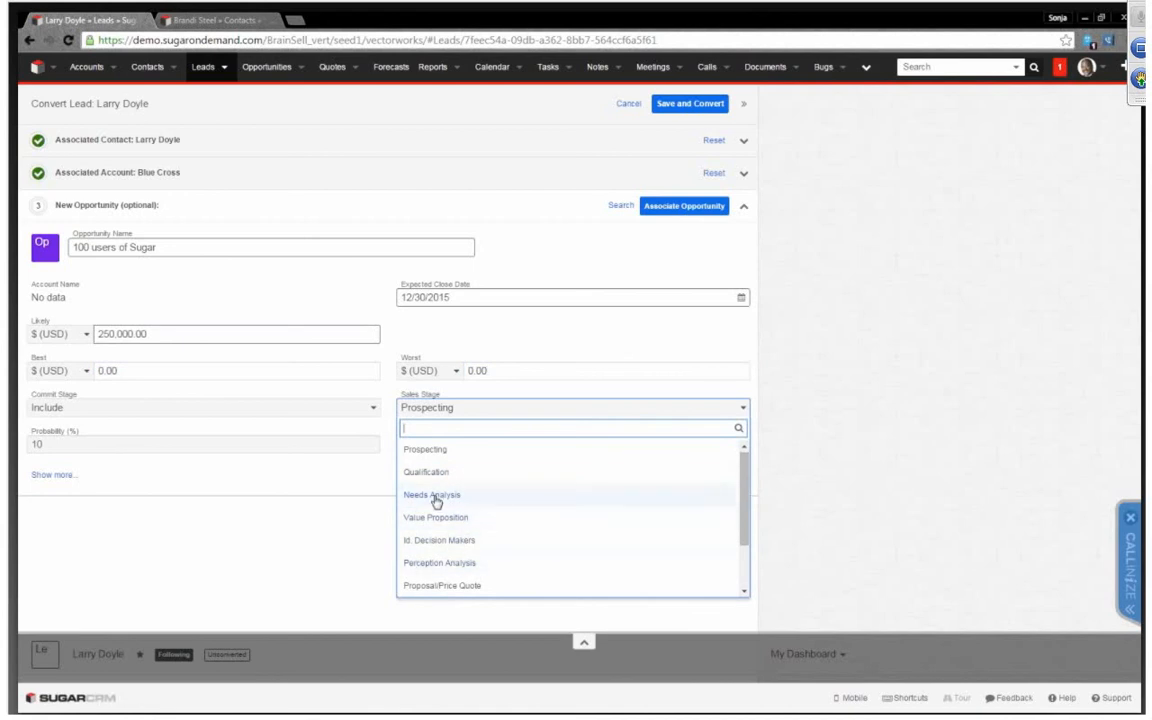
{"action": "left_click", "coordinate": [515, 497]}
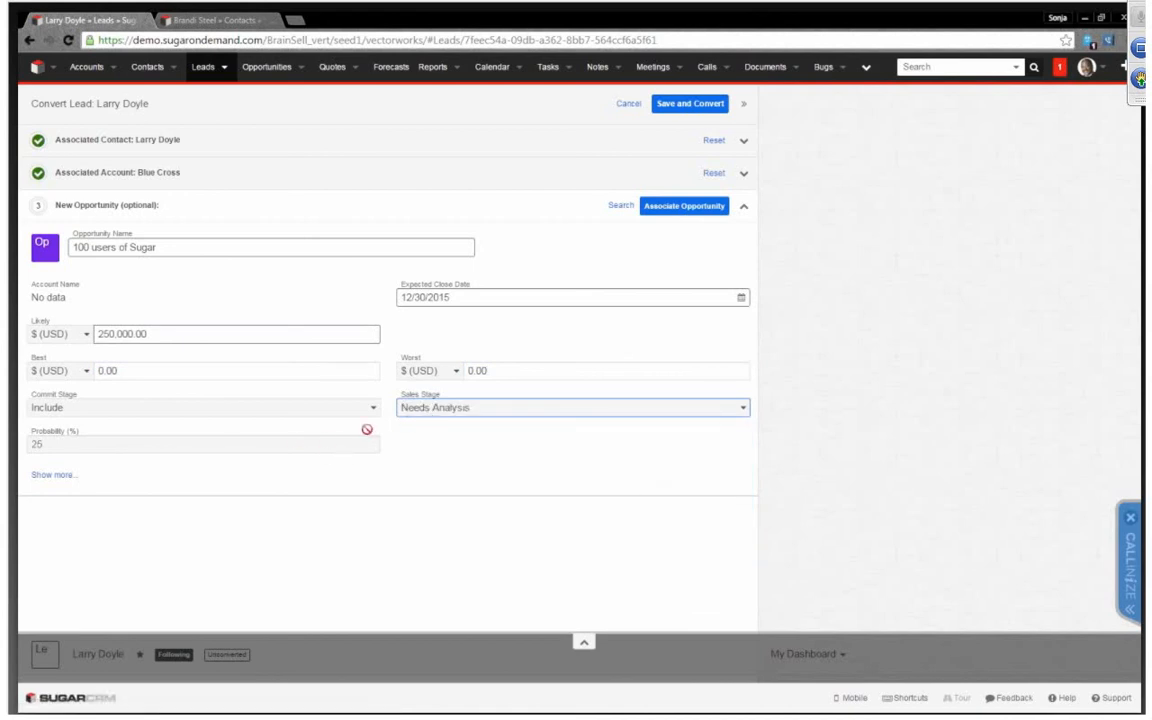
{"action": "left_click", "coordinate": [436, 411]}
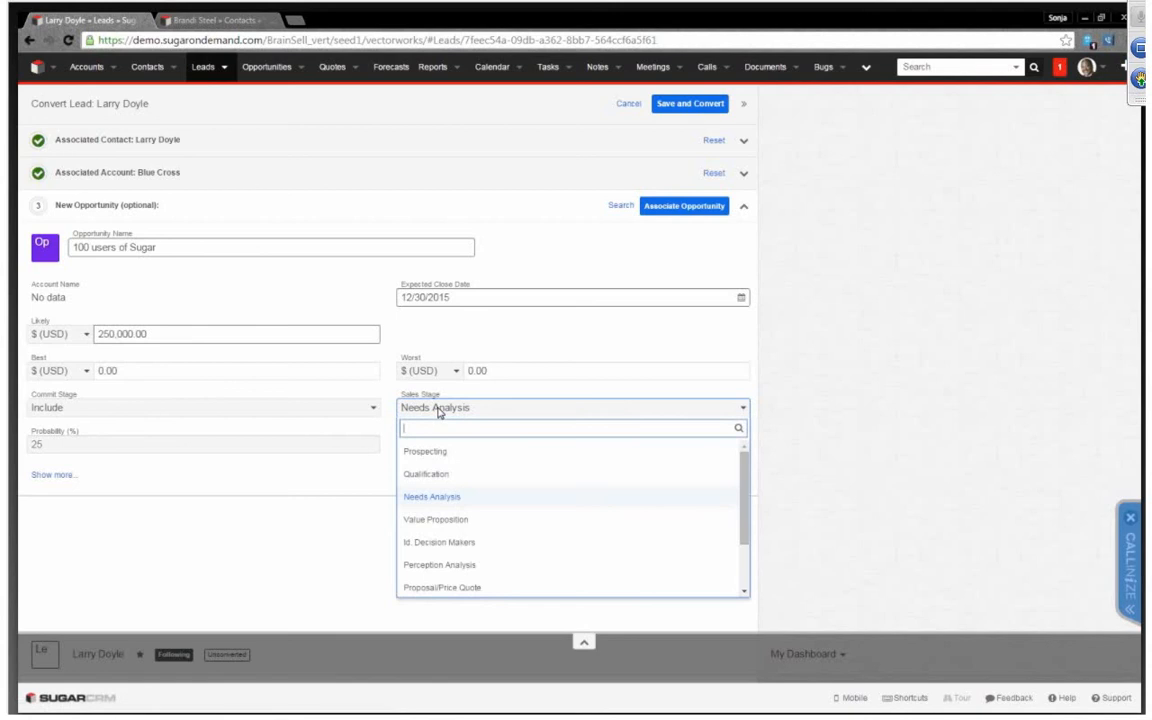
{"action": "left_click", "coordinate": [465, 528]}
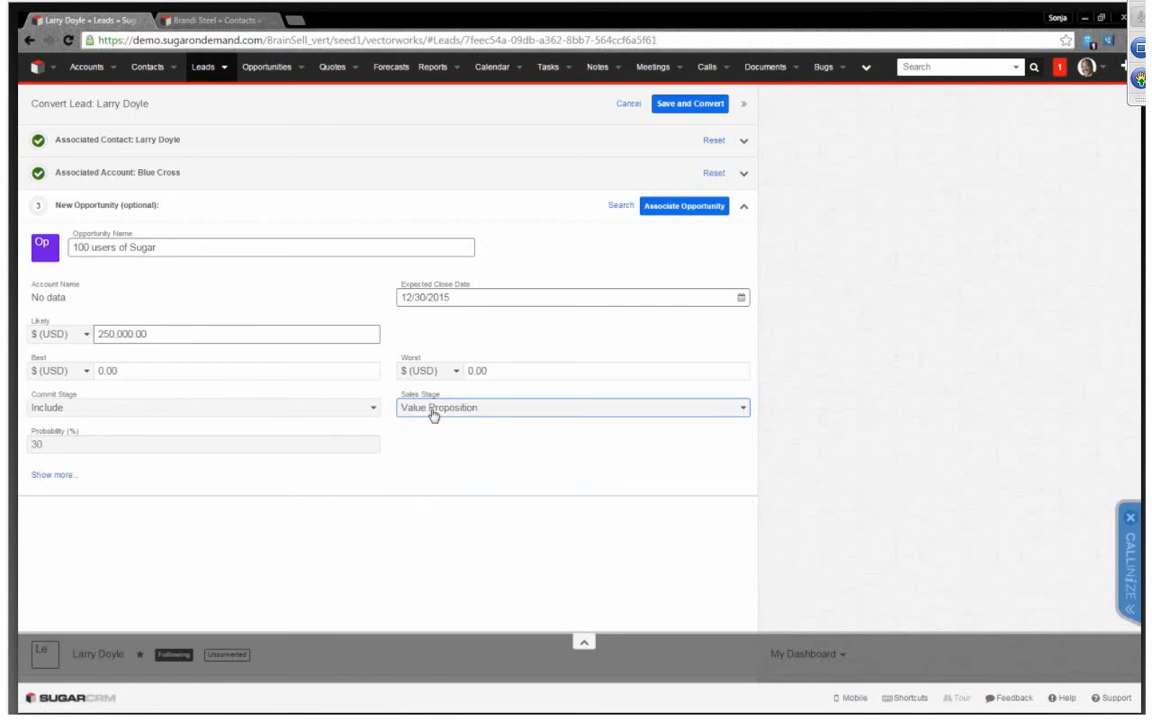
Associate the opportunity with the sales stage Id. Decision Makers, and save the lead conversion
{"action": "left_click", "coordinate": [491, 408]}
{"action": "left_click", "coordinate": [450, 546]}
{"action": "left_click", "coordinate": [664, 208]}
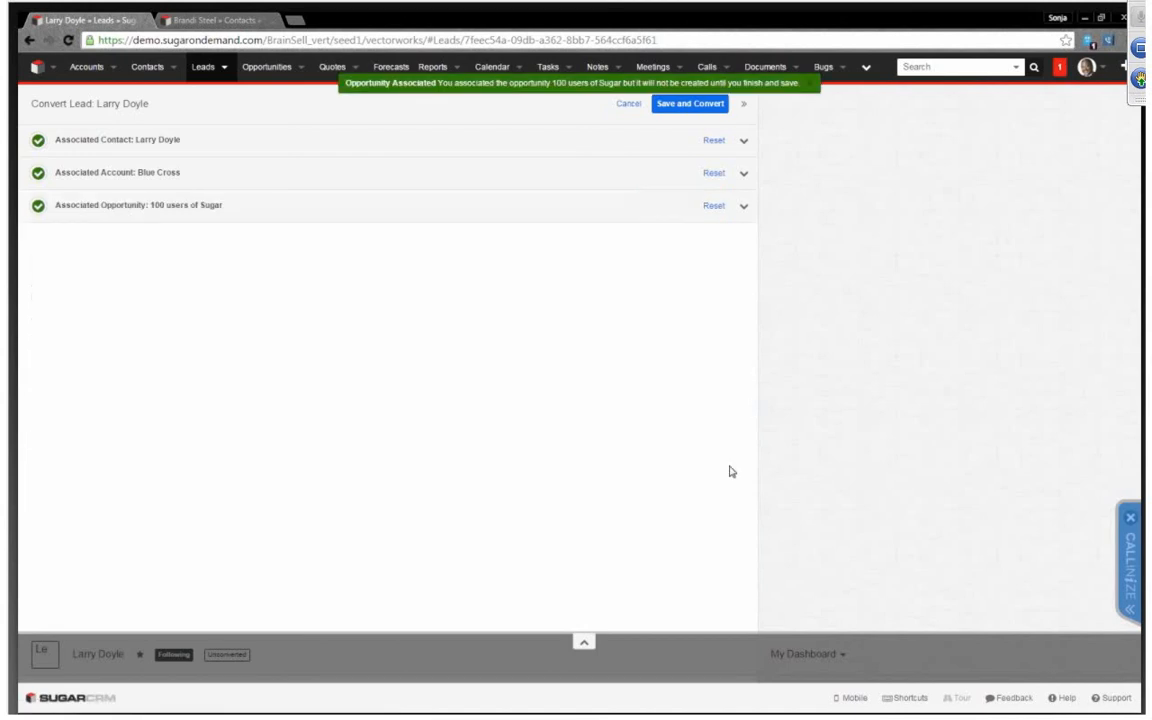
{"action": "left_click", "coordinate": [692, 108]}
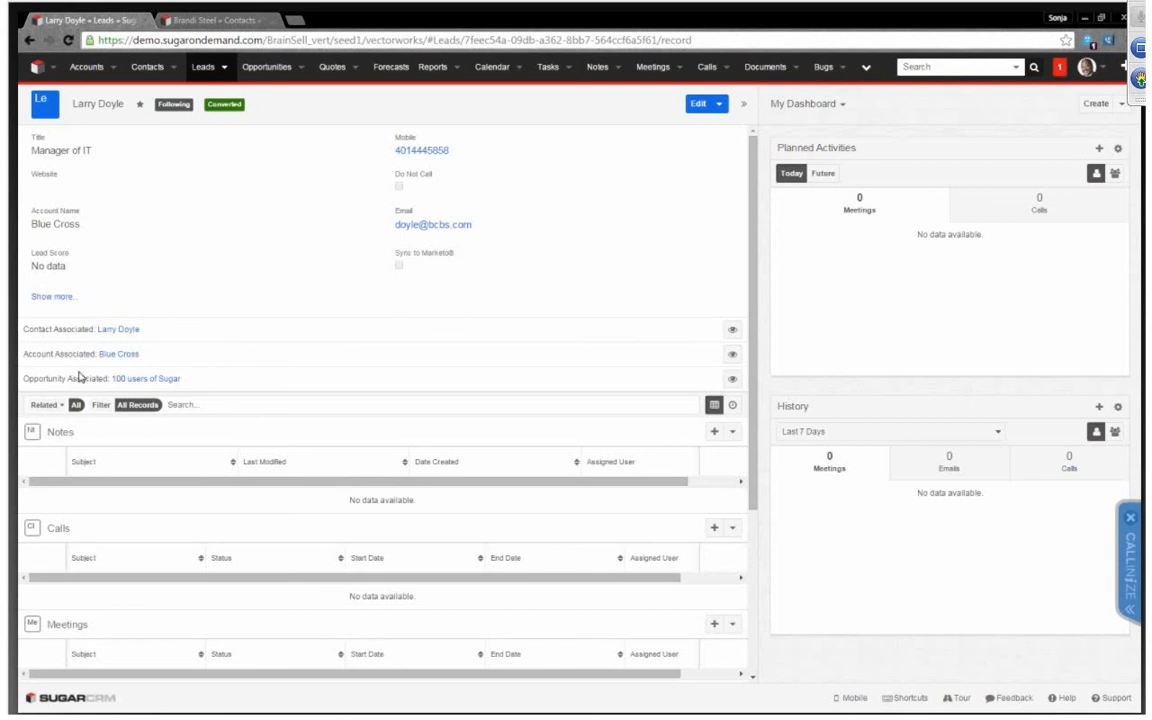
Open the associated Blue Cross account and create a related contact, entering the contact's first and last name
{"action": "left_click", "coordinate": [129, 359]}
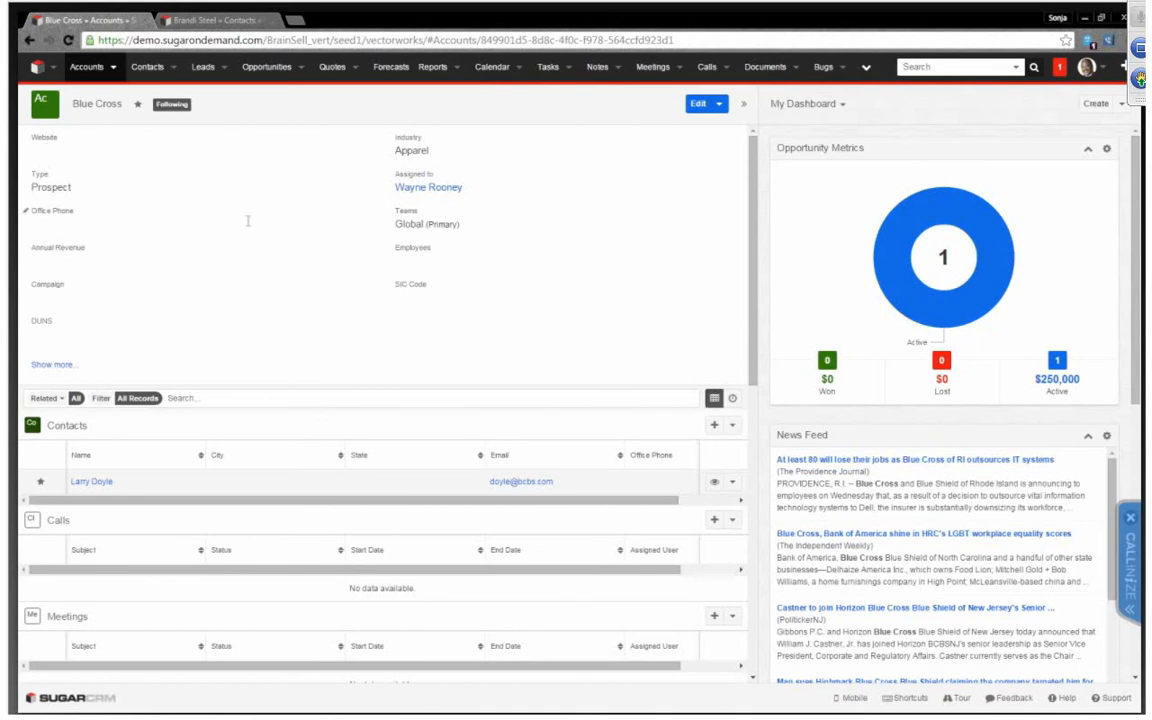
{"action": "left_click", "coordinate": [714, 426]}
{"action": "left_click", "coordinate": [170, 102]}
{"action": "type", "text": "Sue"}
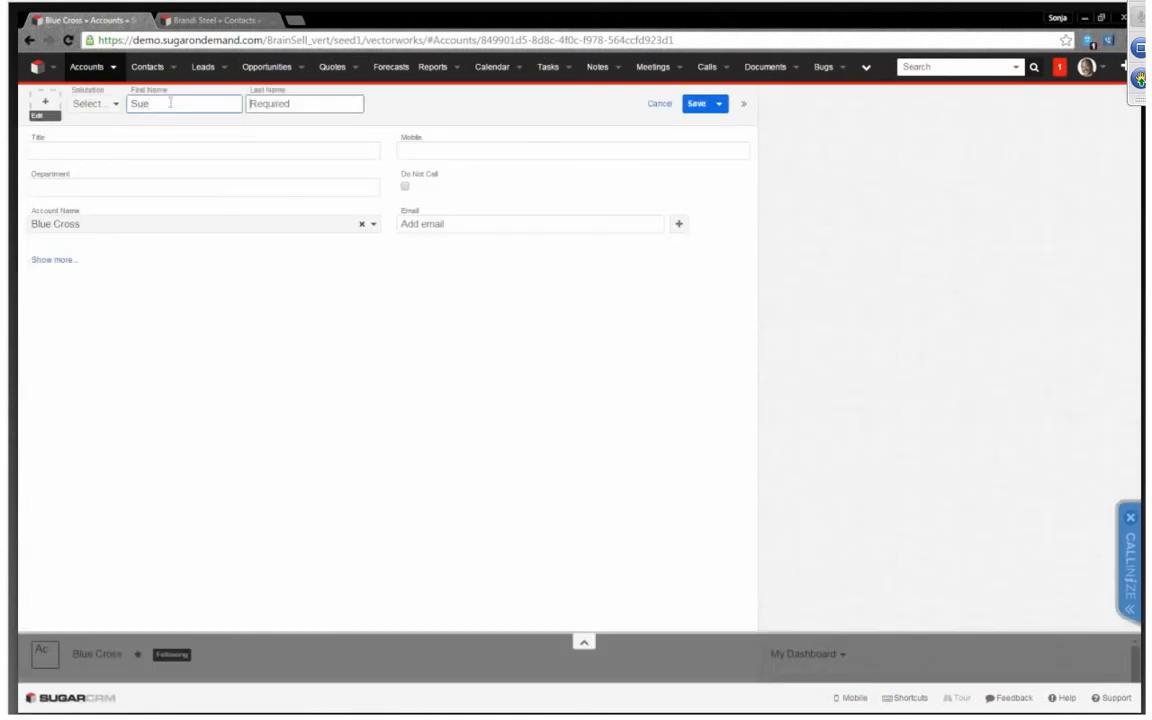
{"action": "key", "text": "Tab"}
{"action": "type", "text": "Sa"}
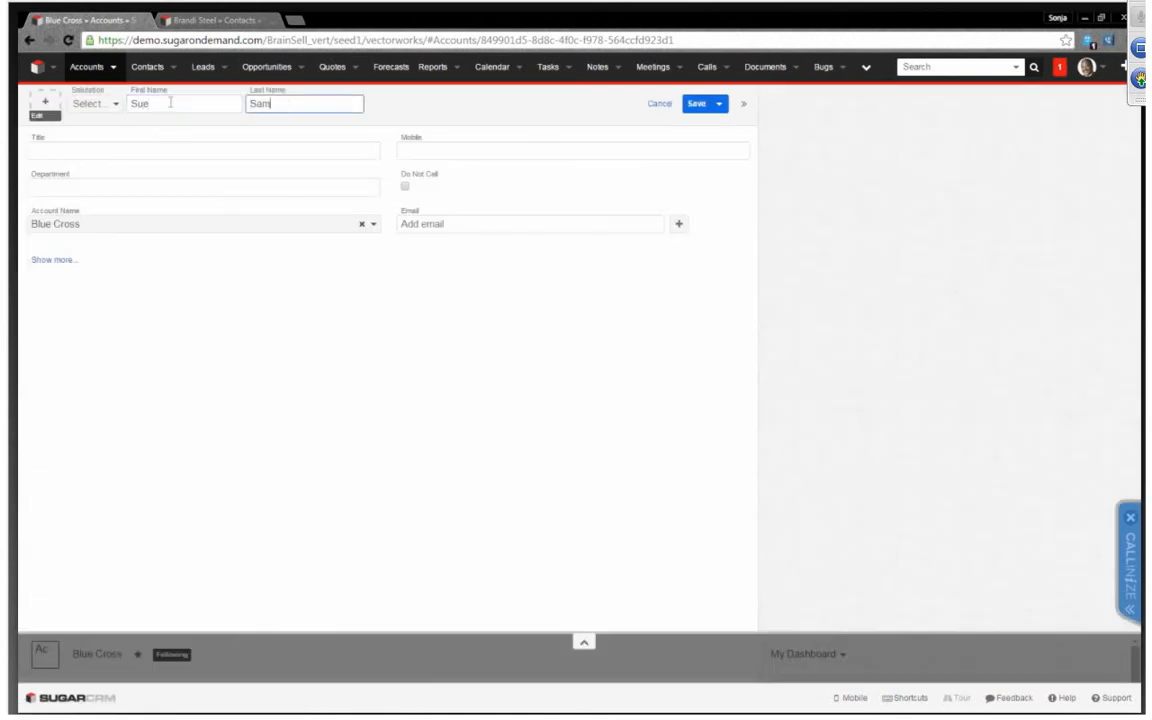
{"action": "left_click", "coordinate": [697, 103]}
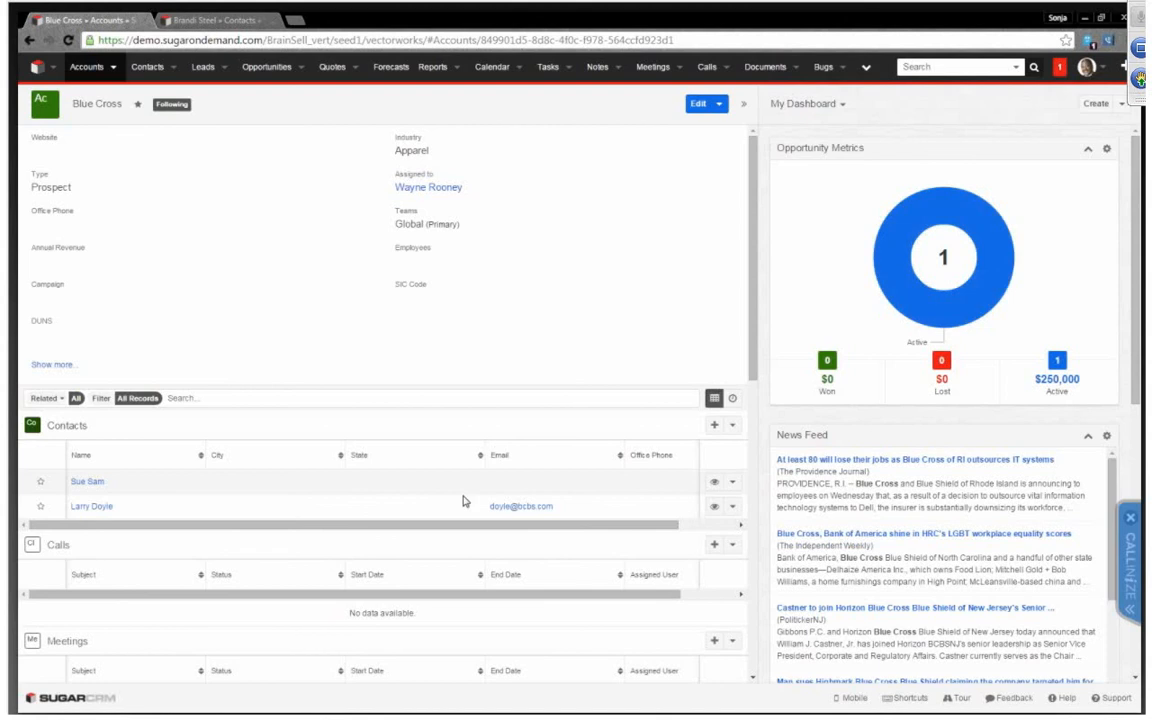
Reorder the account's related records so that Opportunities sits between Calls and Meetings
{"action": "scroll", "coordinate": [463, 495], "scroll_direction": "down", "scroll_amount": 4}
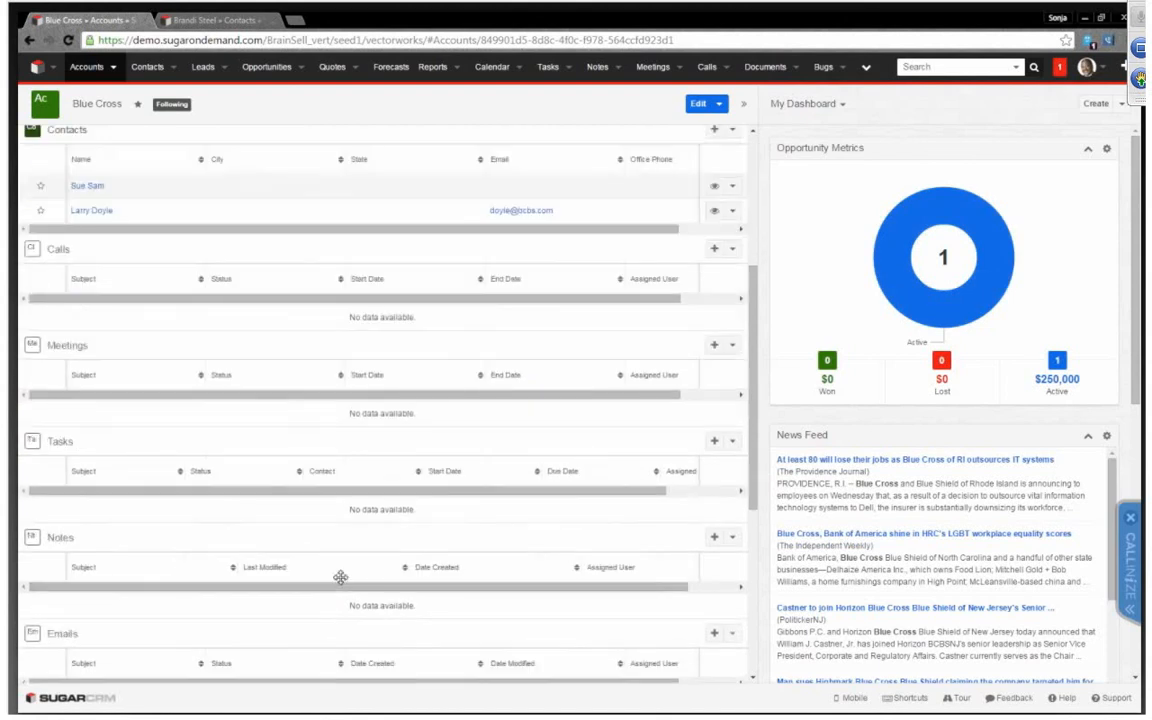
{"action": "left_click_drag", "start_coordinate": [219, 660], "coordinate": [575, 252]}
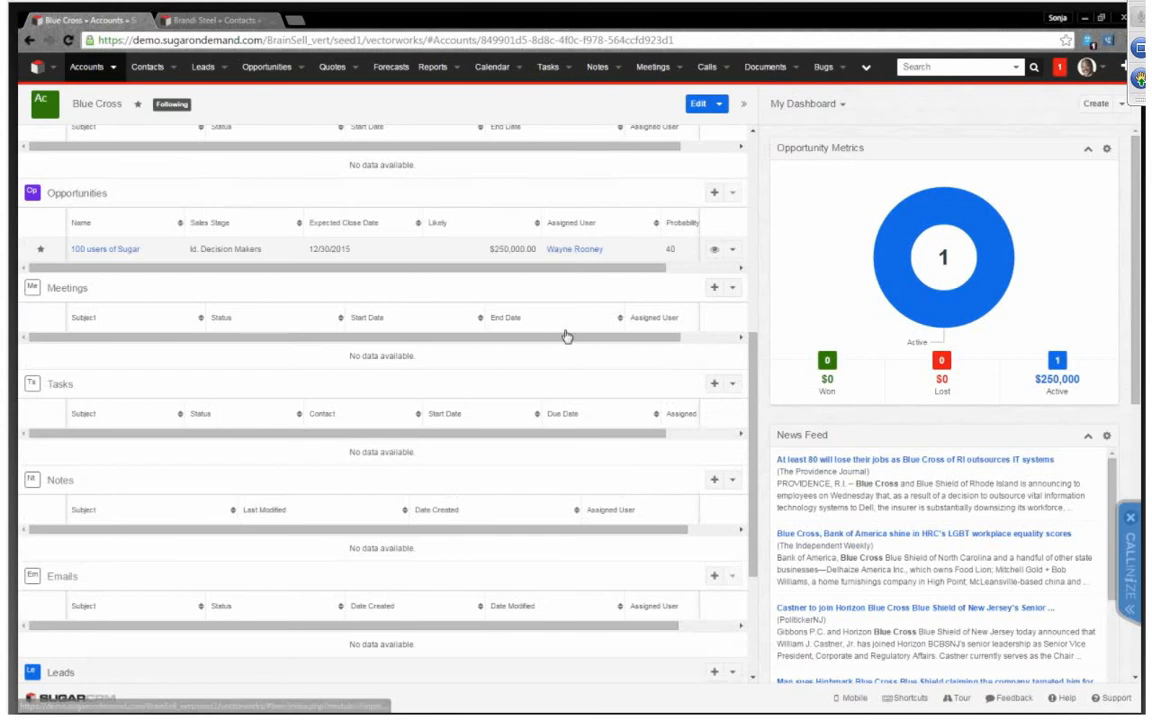
Move the Opportunities list above Calls and Contacts so that it comes first among the account's related records
{"action": "scroll", "coordinate": [563, 336], "scroll_direction": "up", "scroll_amount": 1}
{"action": "scroll", "coordinate": [563, 338], "scroll_direction": "up", "scroll_amount": 3}
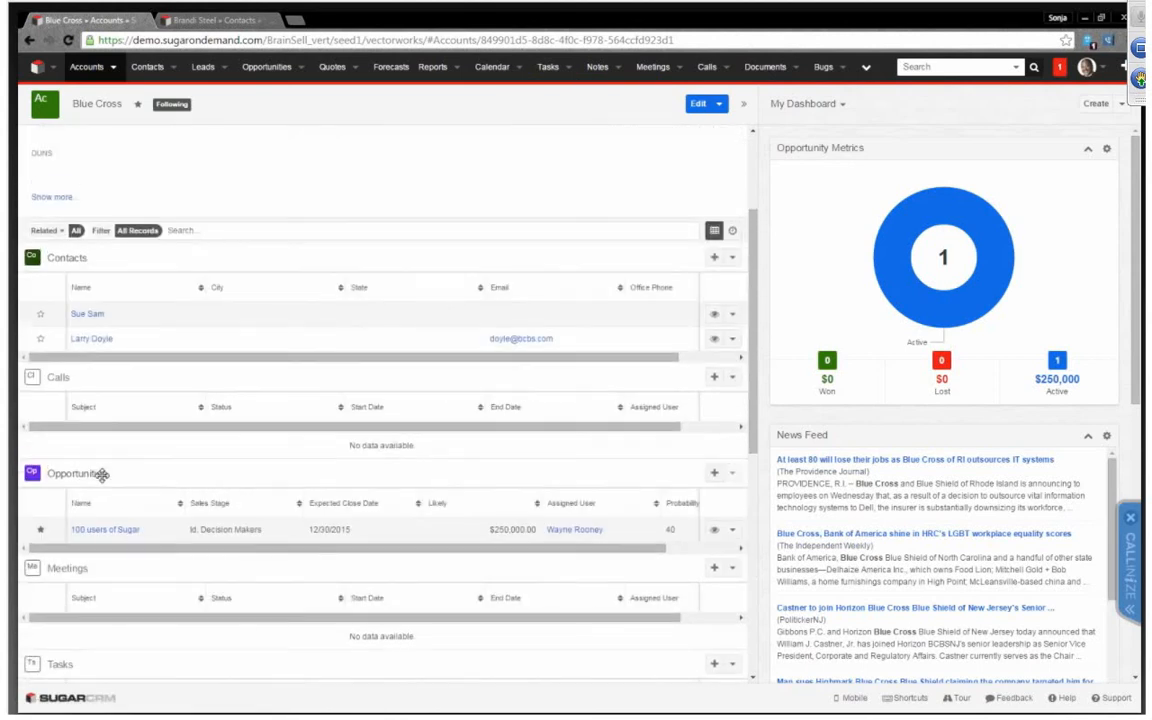
{"action": "left_click_drag", "start_coordinate": [110, 509], "coordinate": [177, 386]}
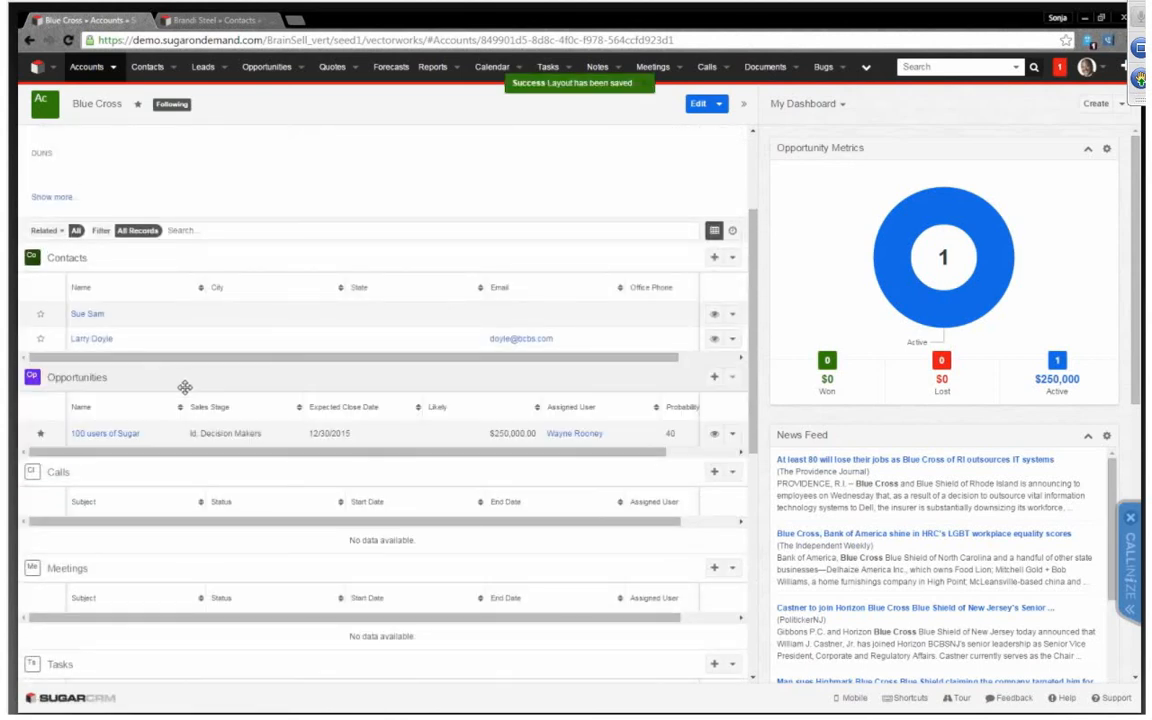
{"action": "scroll", "coordinate": [185, 393], "scroll_direction": "up", "scroll_amount": 3}
{"action": "scroll", "coordinate": [190, 400], "scroll_direction": "up", "scroll_amount": 1}
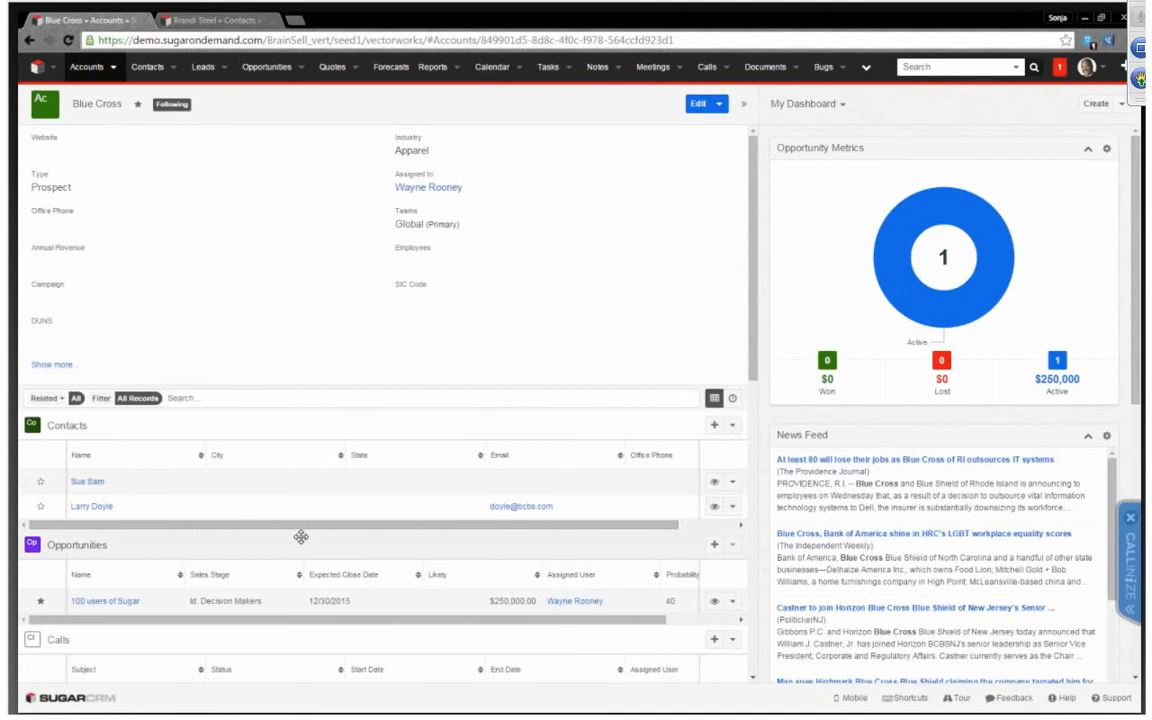
{"action": "scroll", "coordinate": [300, 537], "scroll_direction": "down", "scroll_amount": 5}
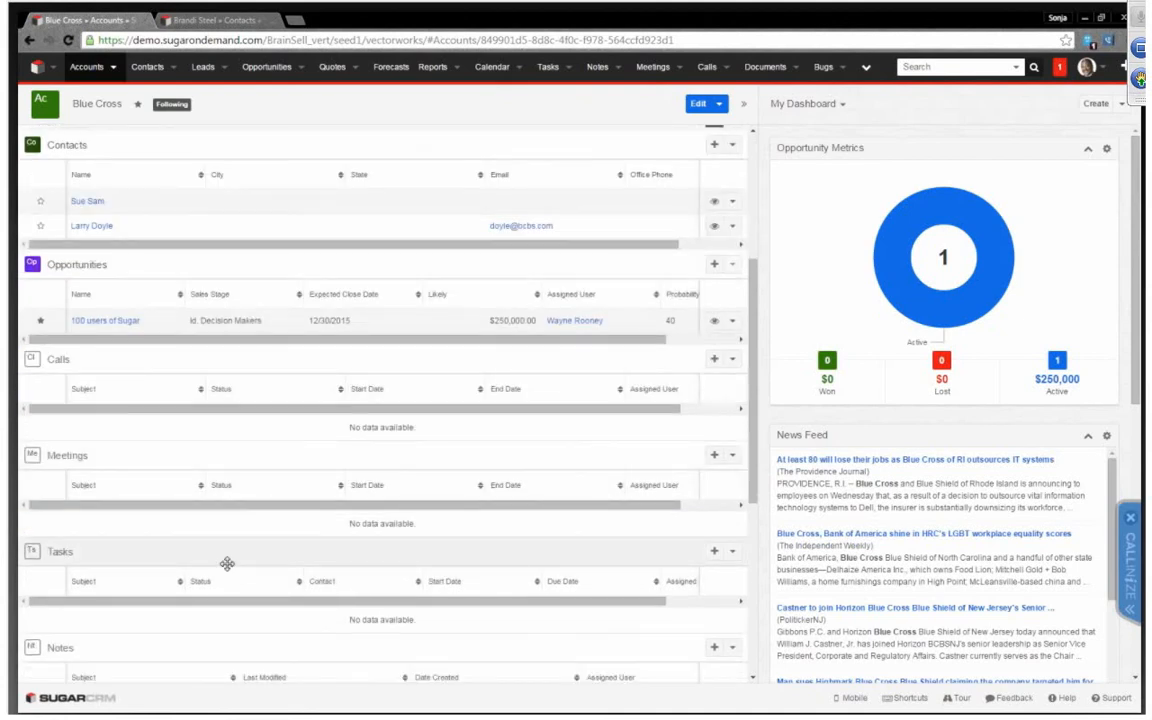
{"action": "scroll", "coordinate": [227, 563], "scroll_direction": "down", "scroll_amount": 3}
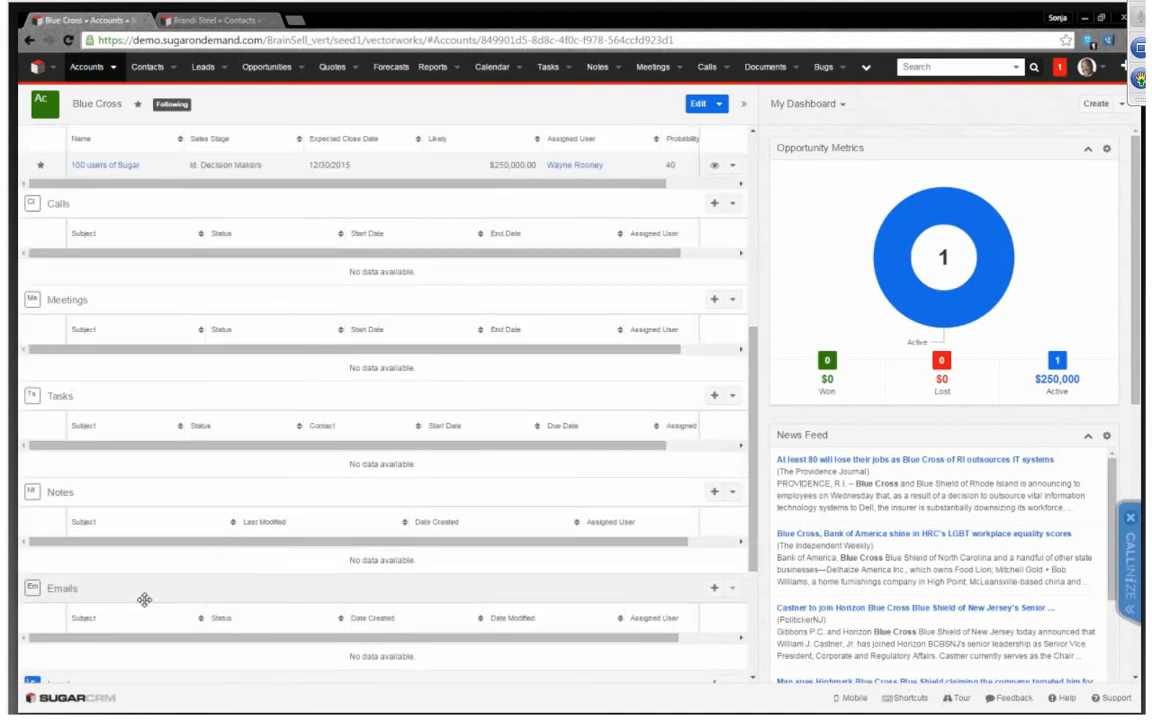
{"action": "scroll", "coordinate": [145, 600], "scroll_direction": "up", "scroll_amount": 8}
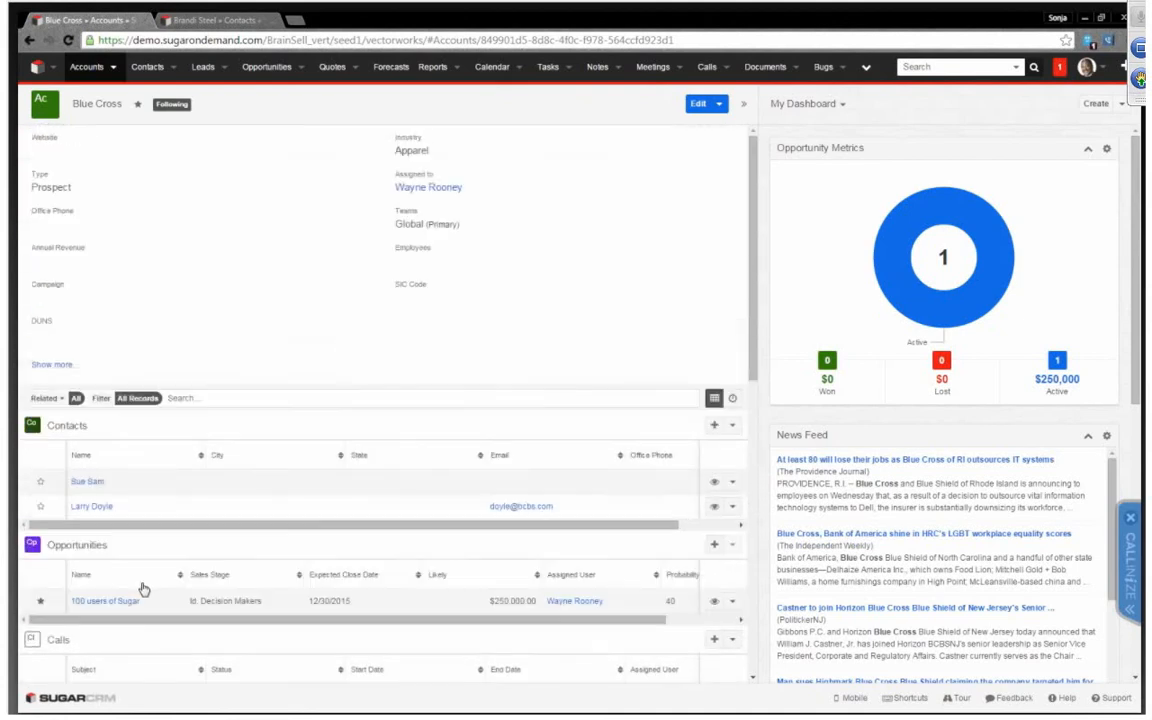
{"action": "left_click_drag", "start_coordinate": [134, 541], "coordinate": [150, 428]}
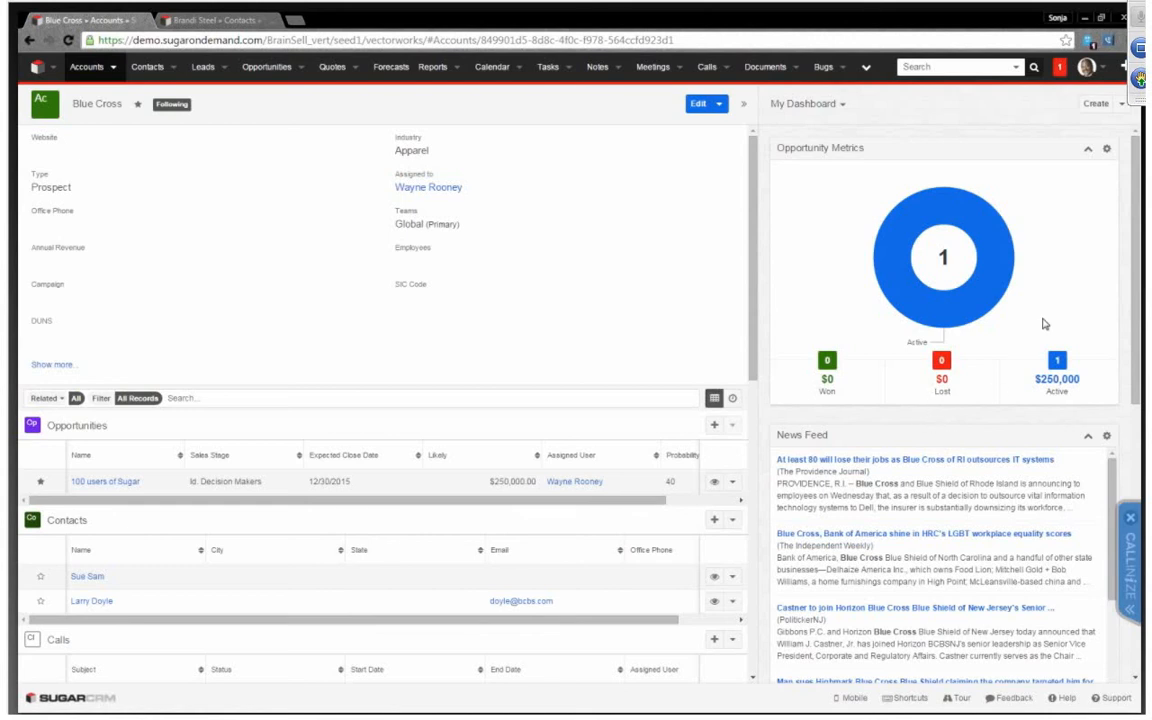
Examine the news feed, planned activities and history on the Blue Cross account dashboard
{"action": "scroll", "coordinate": [1043, 324], "scroll_direction": "down", "scroll_amount": 5}
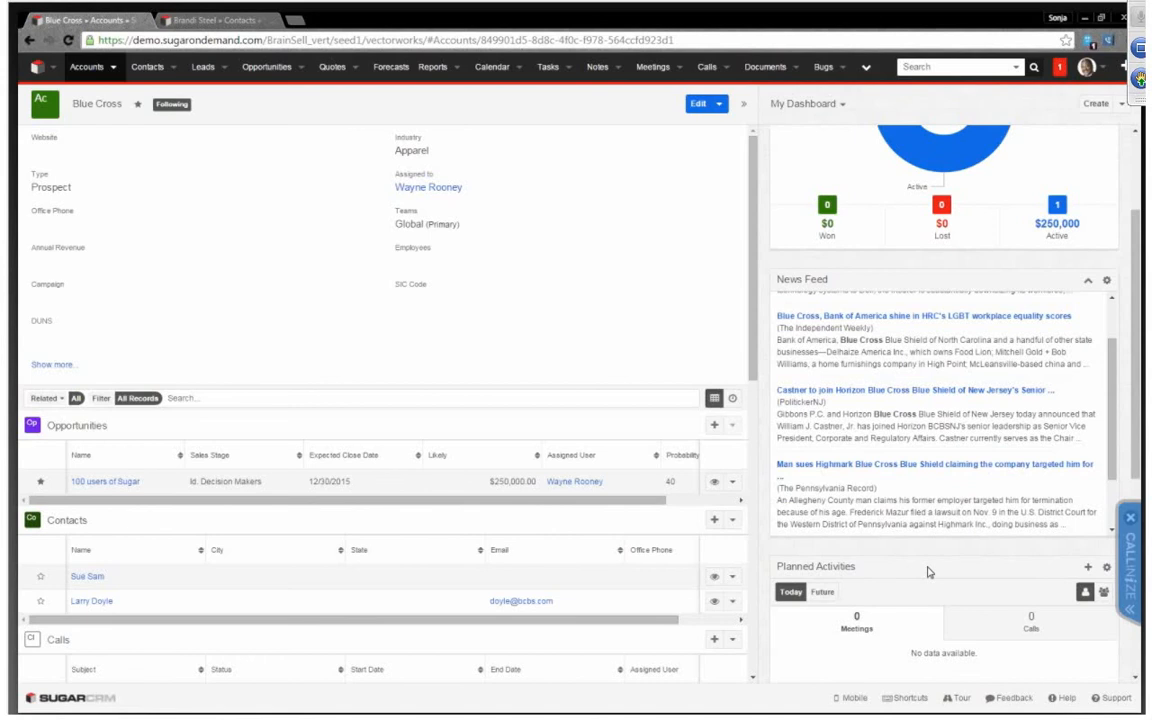
{"action": "scroll", "coordinate": [855, 600], "scroll_direction": "down", "scroll_amount": 5}
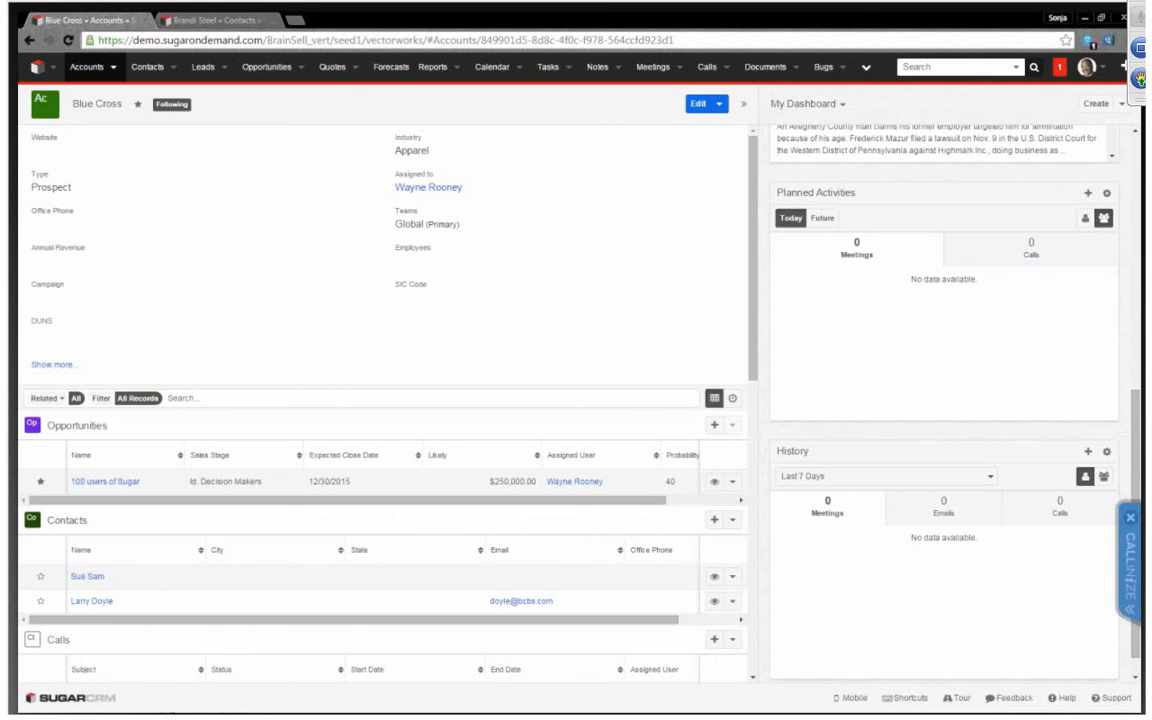
Bring up the Why SugarCRM? slide, end its slideshow, and switch to Outlook
{"action": "left_click_drag", "start_coordinate": [580, 18], "coordinate": [597, 145]}
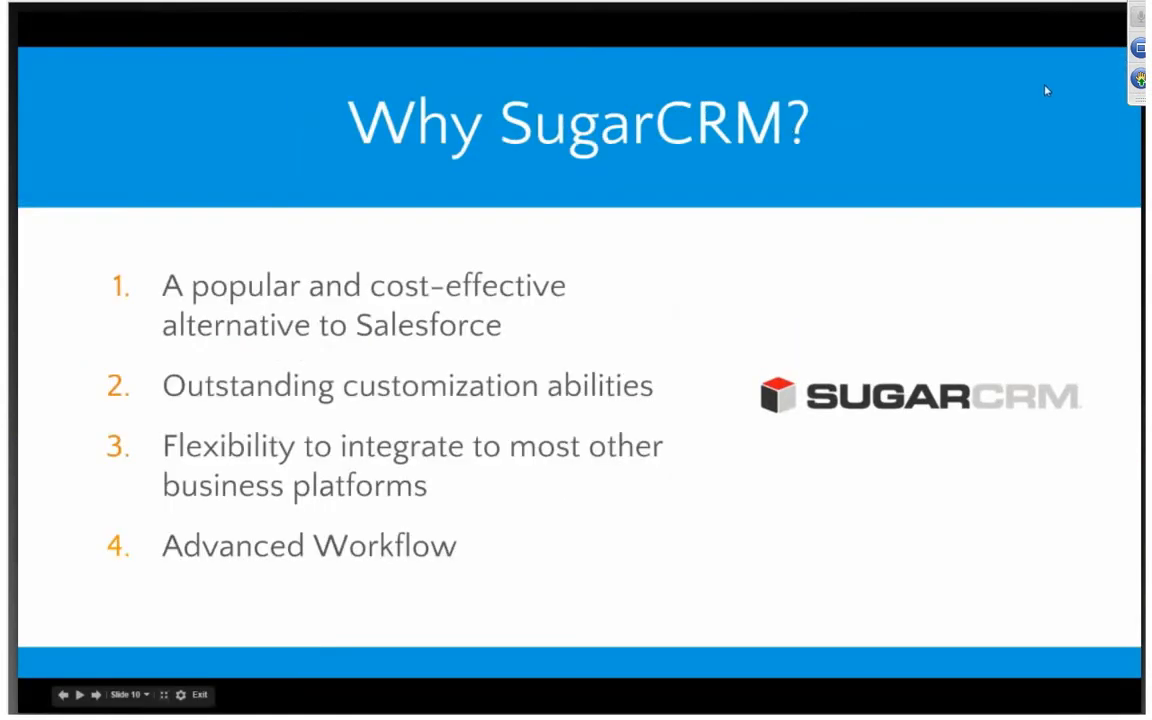
{"action": "key", "text": "Escape"}
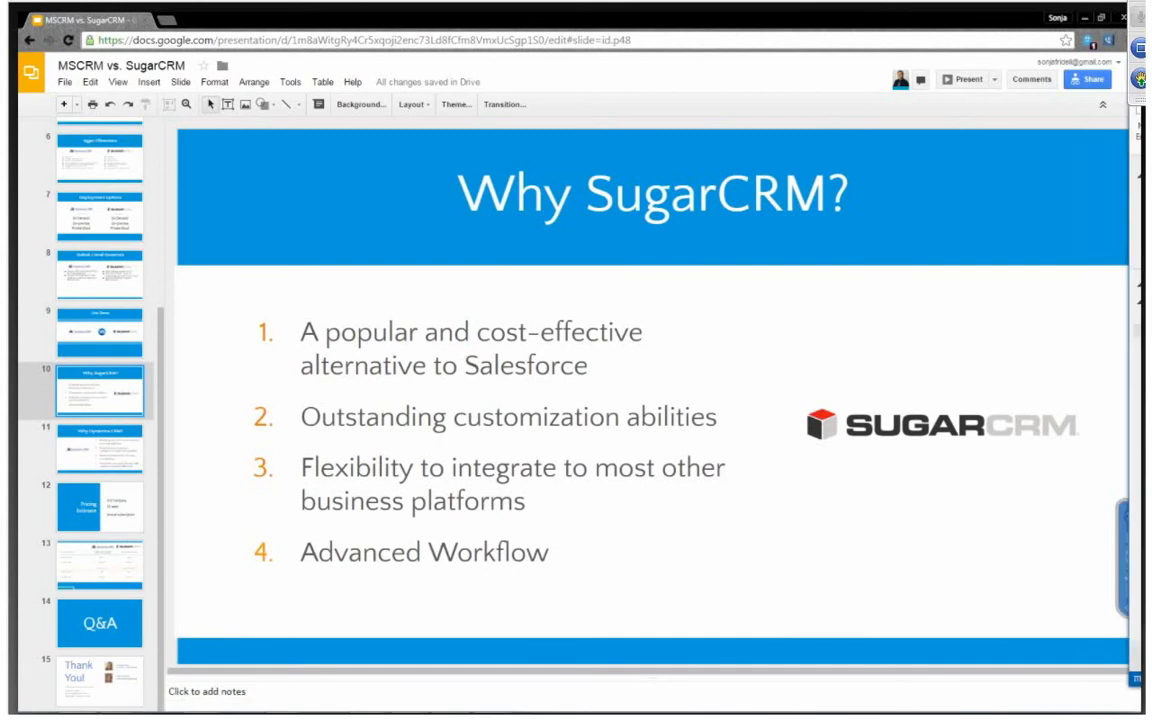
{"action": "key", "text": "alt+Tab"}
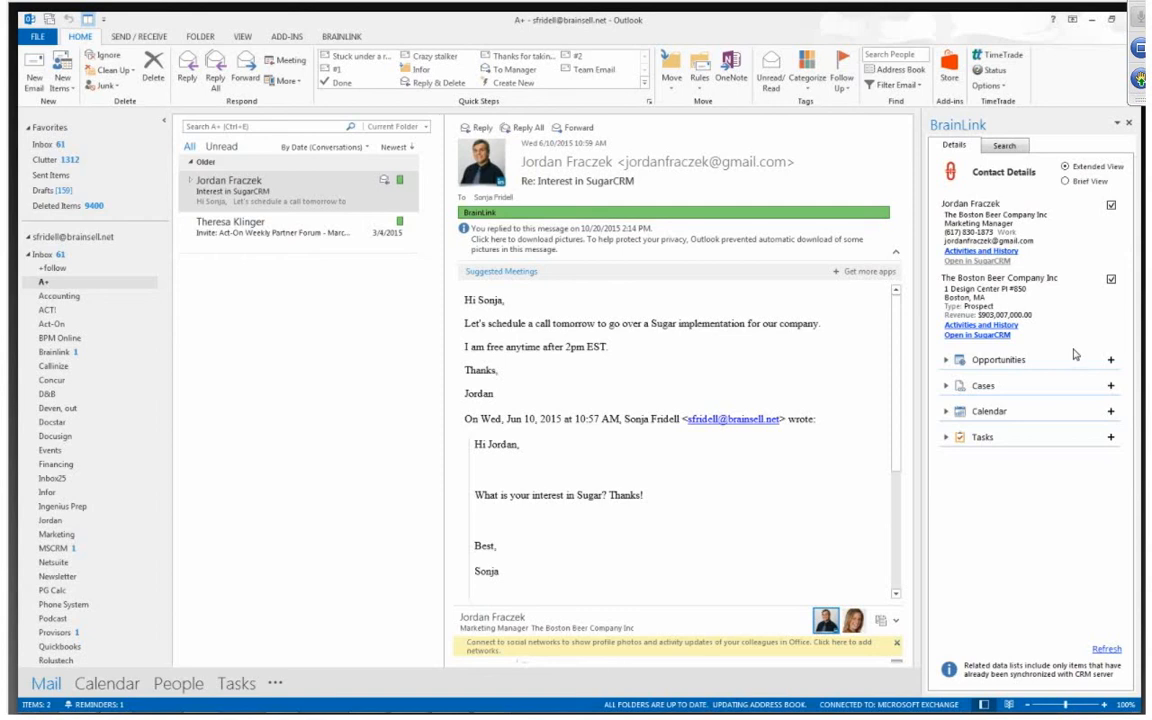
Select the Interest in SugarCRM email and expand the contact's Opportunities, Cases and Calendar sections in BrainLink
{"action": "left_click", "coordinate": [325, 194]}
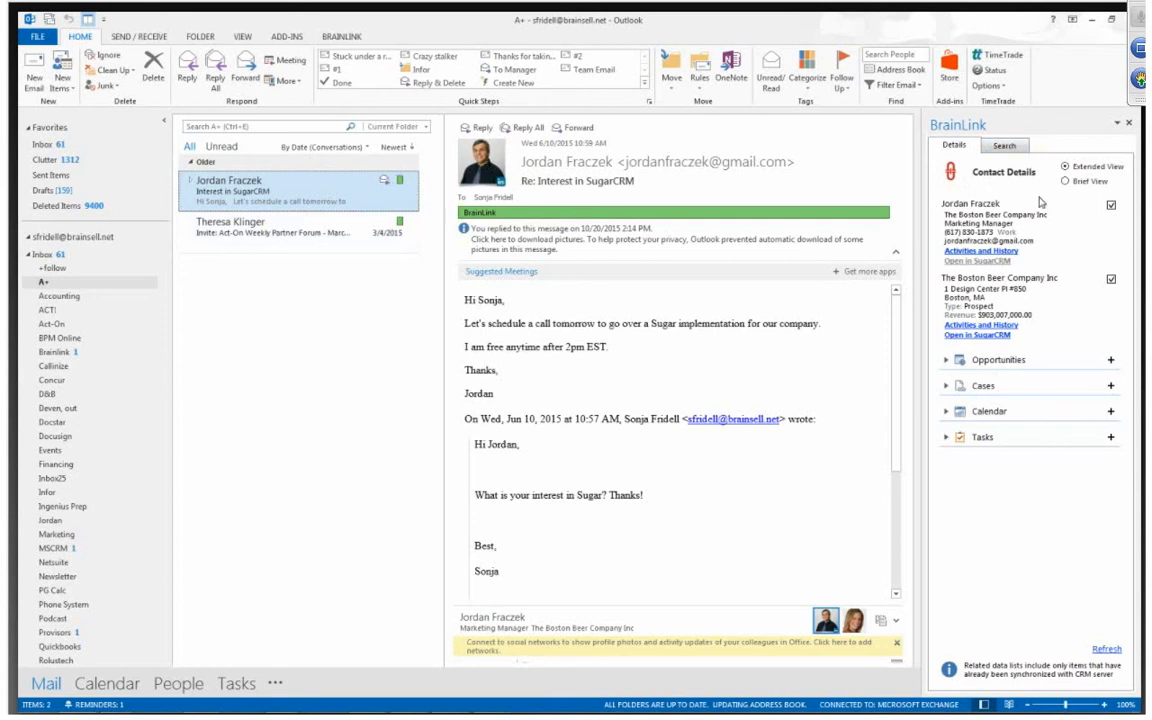
{"action": "left_click", "coordinate": [946, 360]}
{"action": "left_click", "coordinate": [945, 393]}
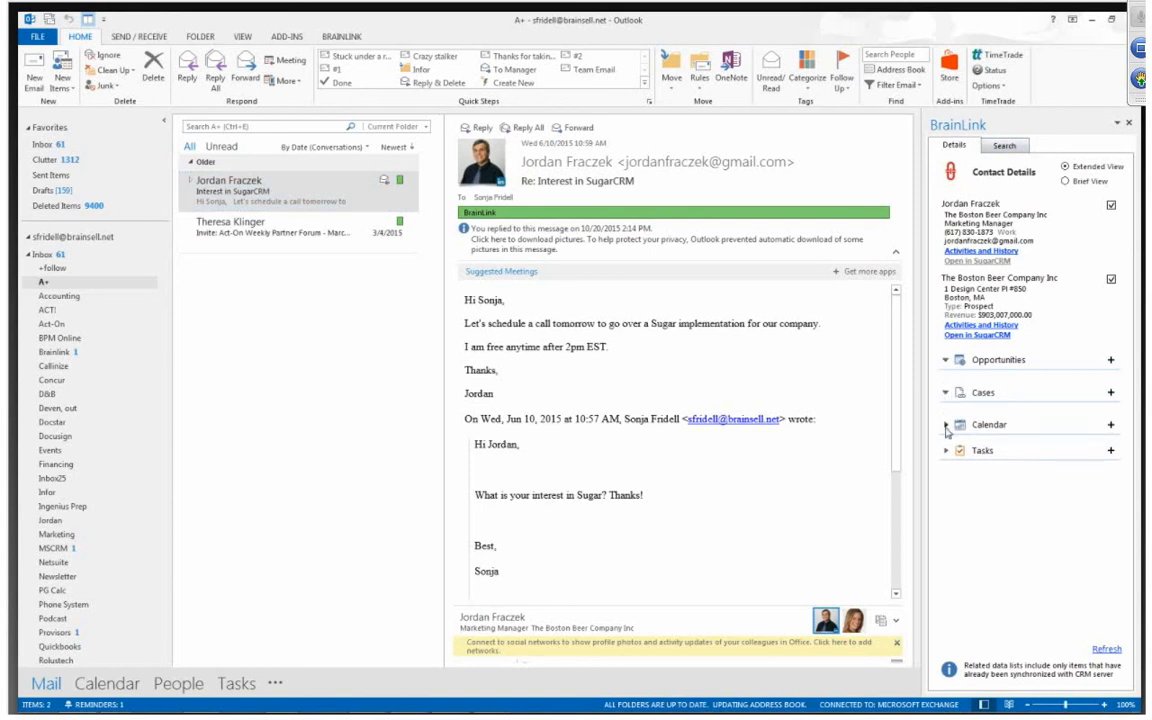
{"action": "left_click", "coordinate": [946, 424]}
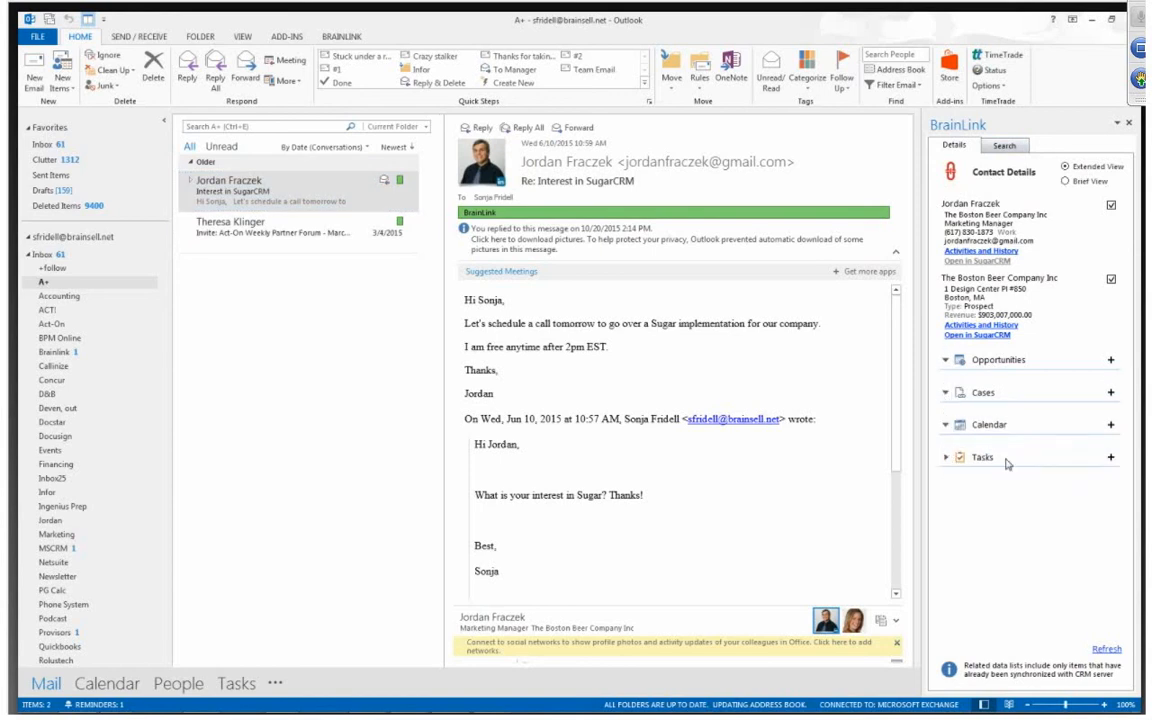
Create an opportunity from the email named "10 users of sugar", with type Sugar and probability 80%
{"action": "left_click", "coordinate": [1110, 360]}
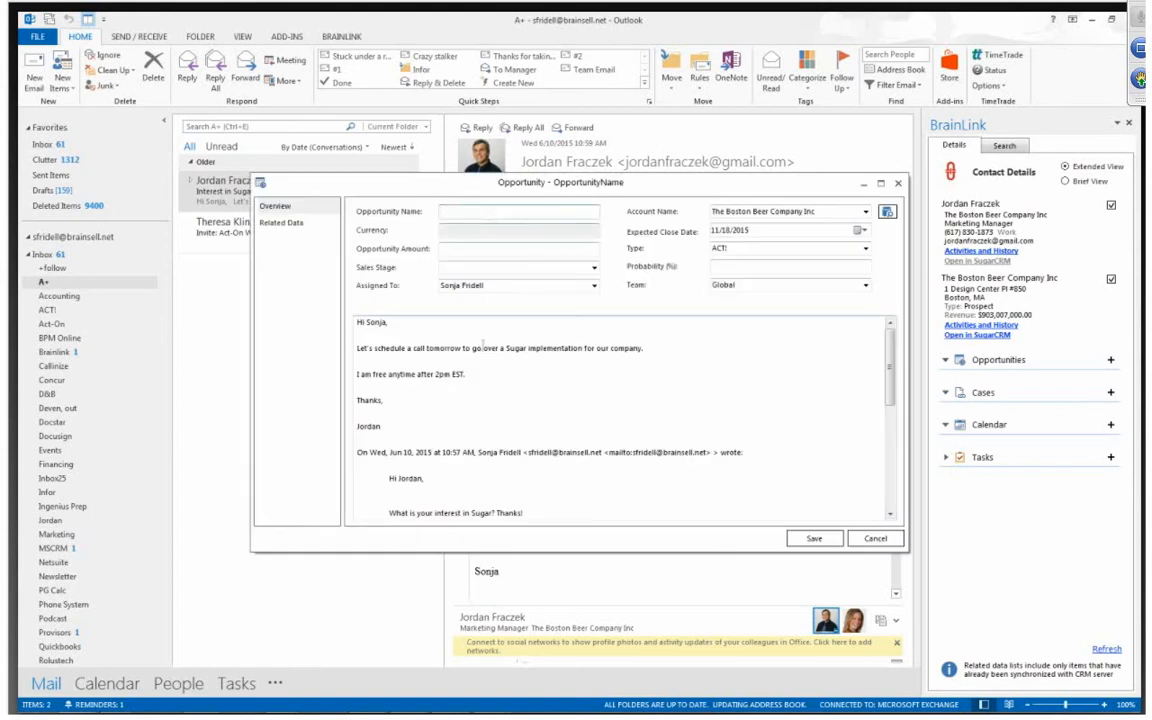
{"action": "type", "text": "10 user"}
{"action": "left_click", "coordinate": [865, 249]}
{"action": "type", "text": "Sugar"}
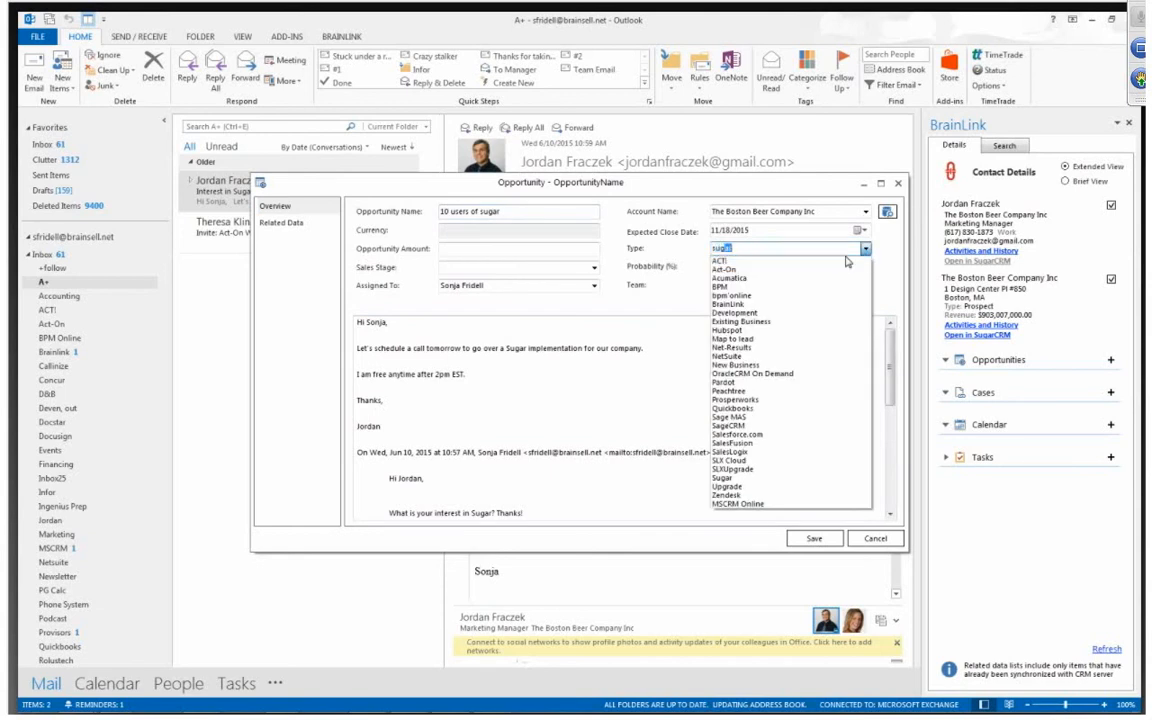
{"action": "key", "text": "Tab"}
{"action": "type", "text": "80"}
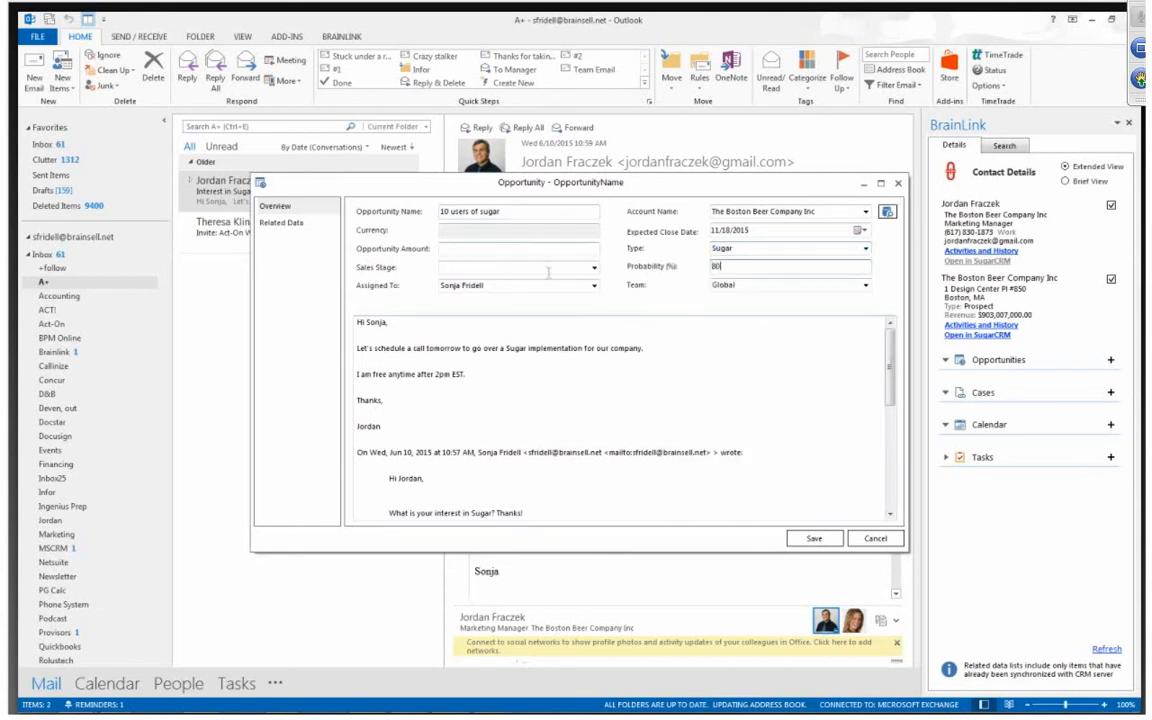
Give the opportunity the sales stage Quote, amount 4800 and expected close date 11/26/2015, and save it
{"action": "left_click", "coordinate": [594, 267]}
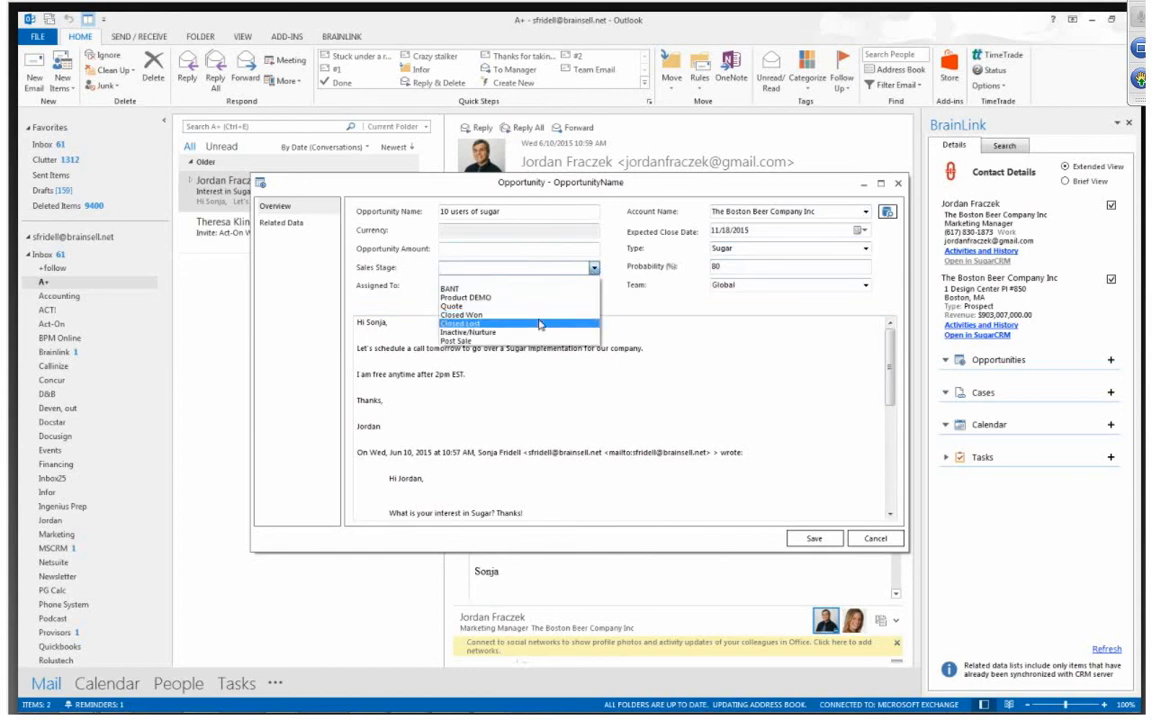
{"action": "left_click", "coordinate": [453, 306]}
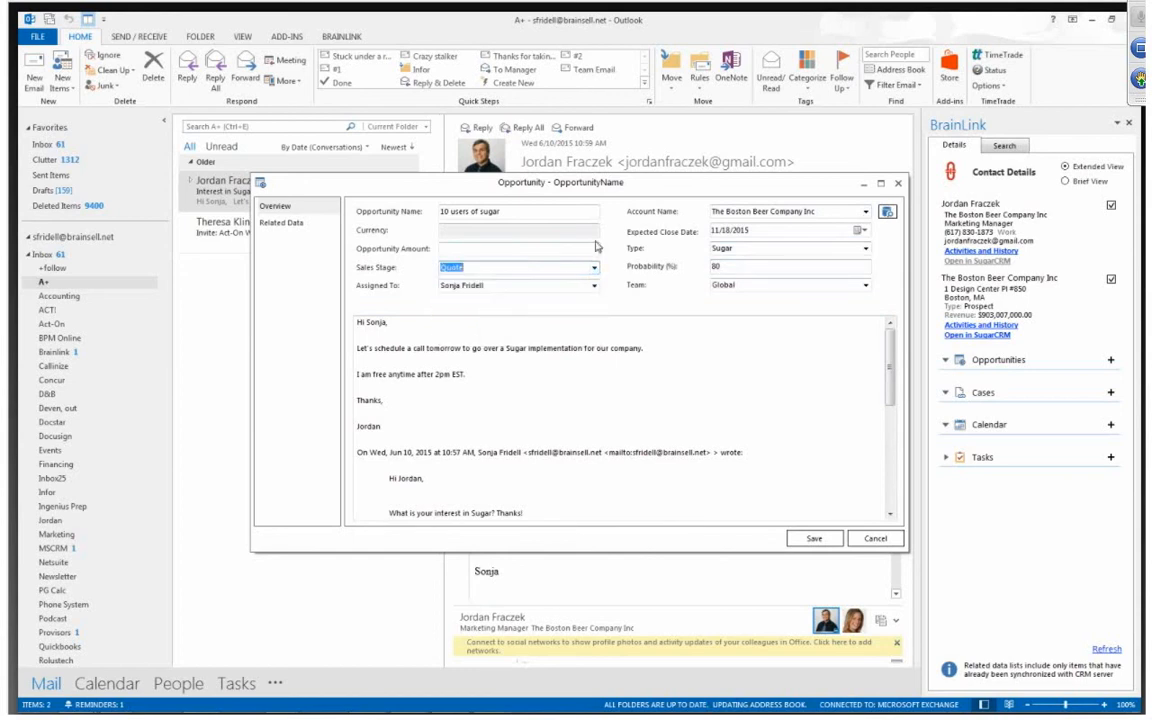
{"action": "left_click", "coordinate": [475, 243]}
{"action": "type", "text": "4800"}
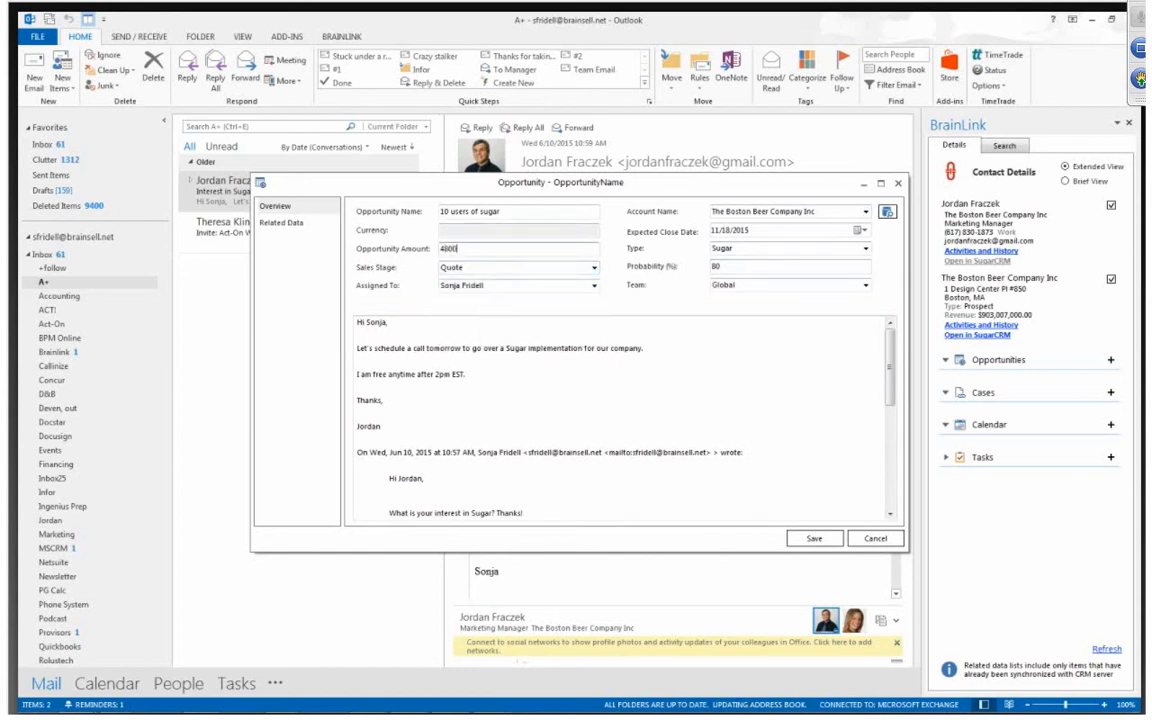
{"action": "left_click", "coordinate": [538, 373]}
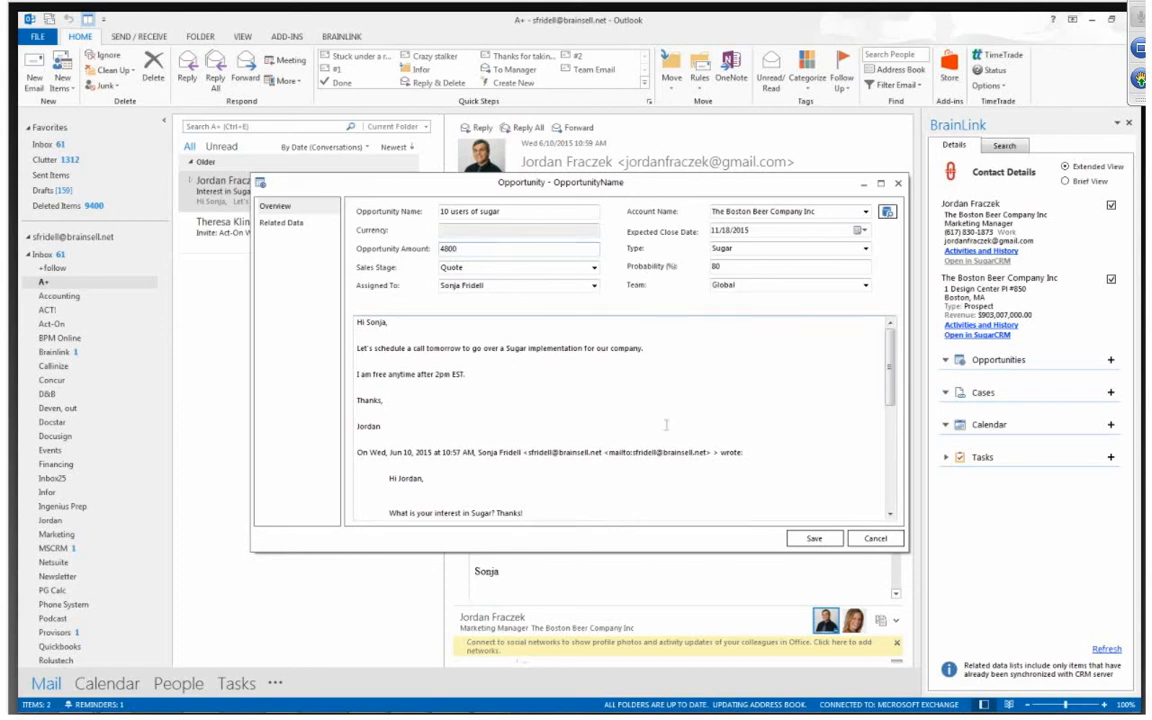
{"action": "left_click", "coordinate": [859, 230]}
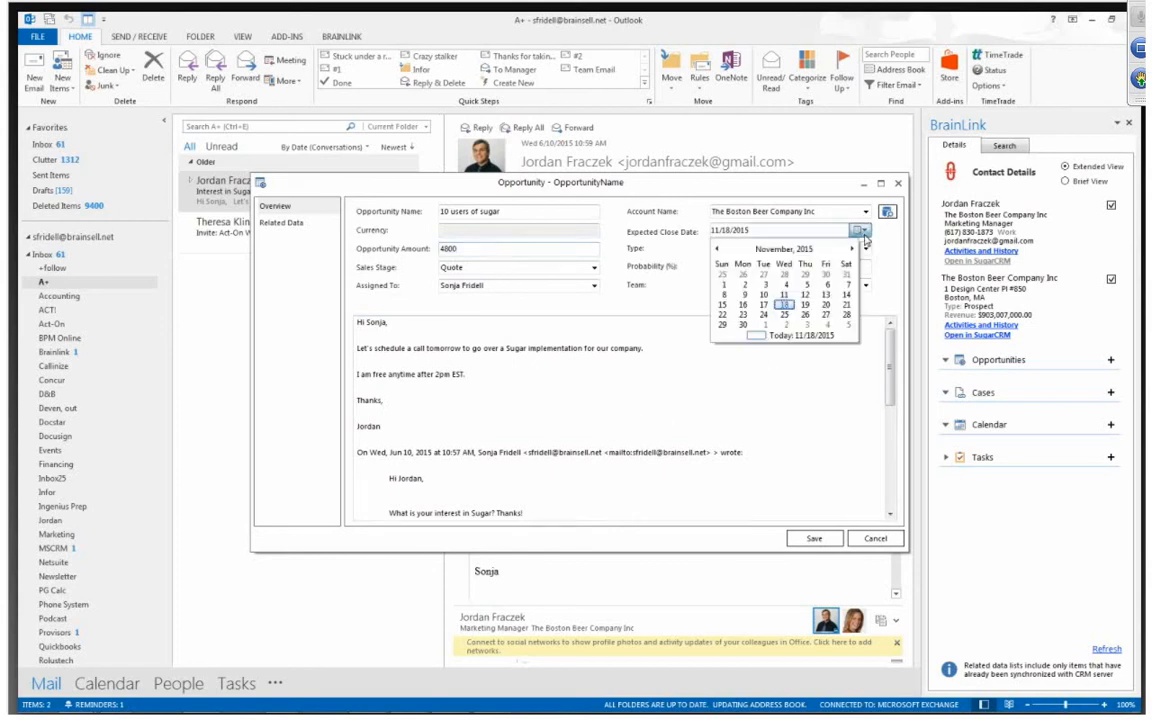
{"action": "left_click", "coordinate": [805, 314]}
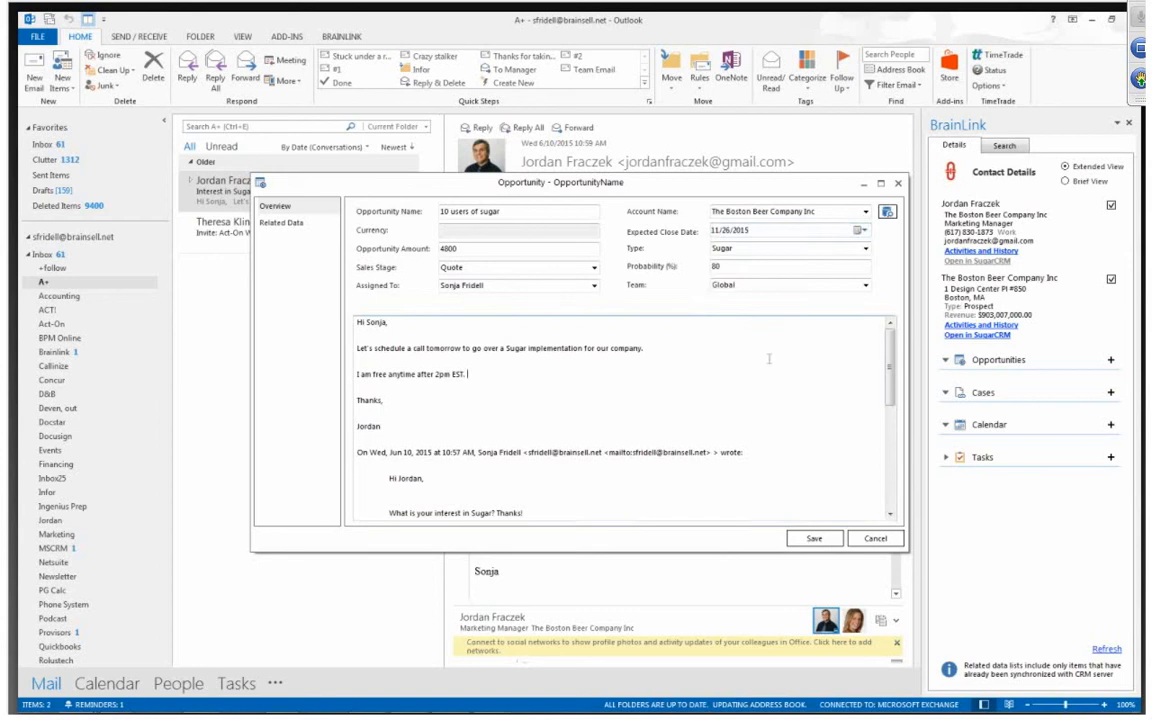
{"action": "left_click", "coordinate": [814, 538]}
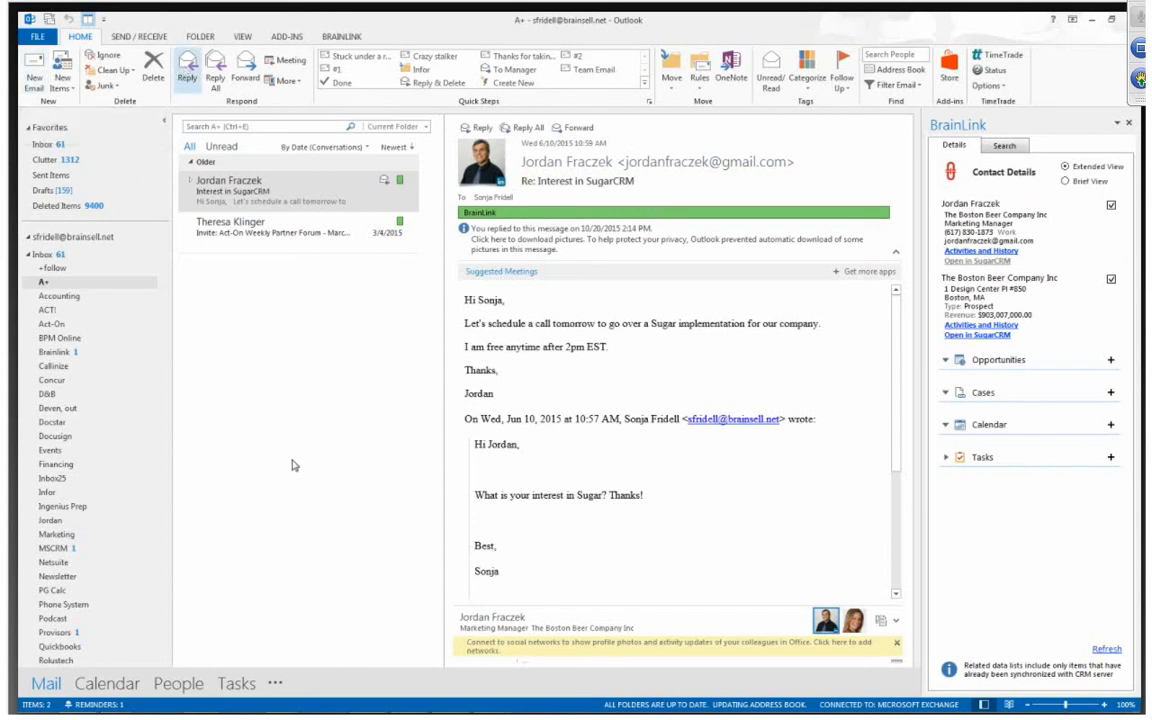
Reply to the email with Archive and Send, and prefix the archive subject with "DISCOUT OFFERED"
{"action": "key", "text": "ctrl+r"}
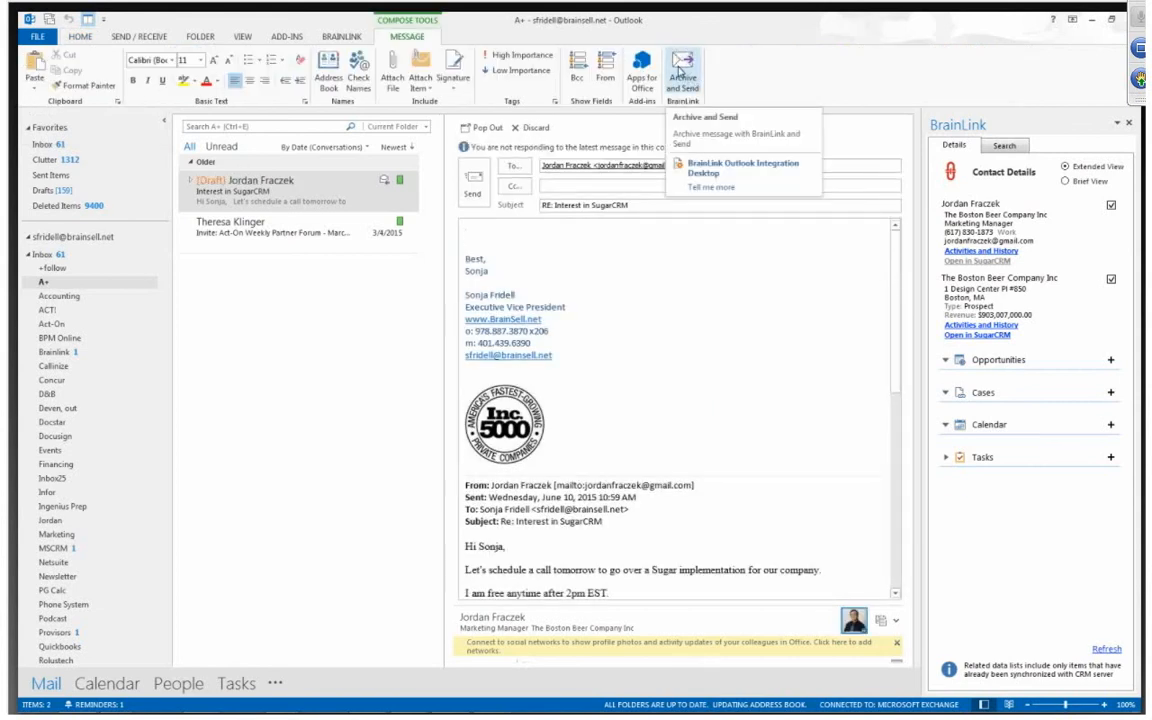
{"action": "left_click", "coordinate": [680, 72]}
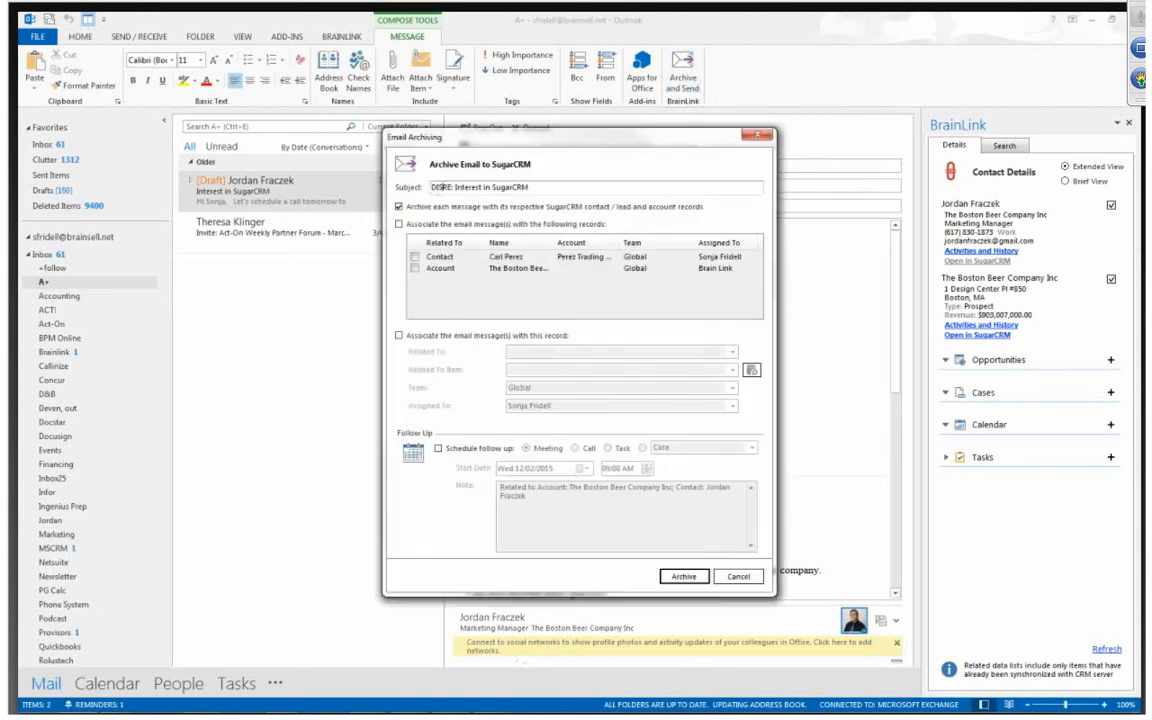
{"action": "type", "text": "COUNT OFFERE"}
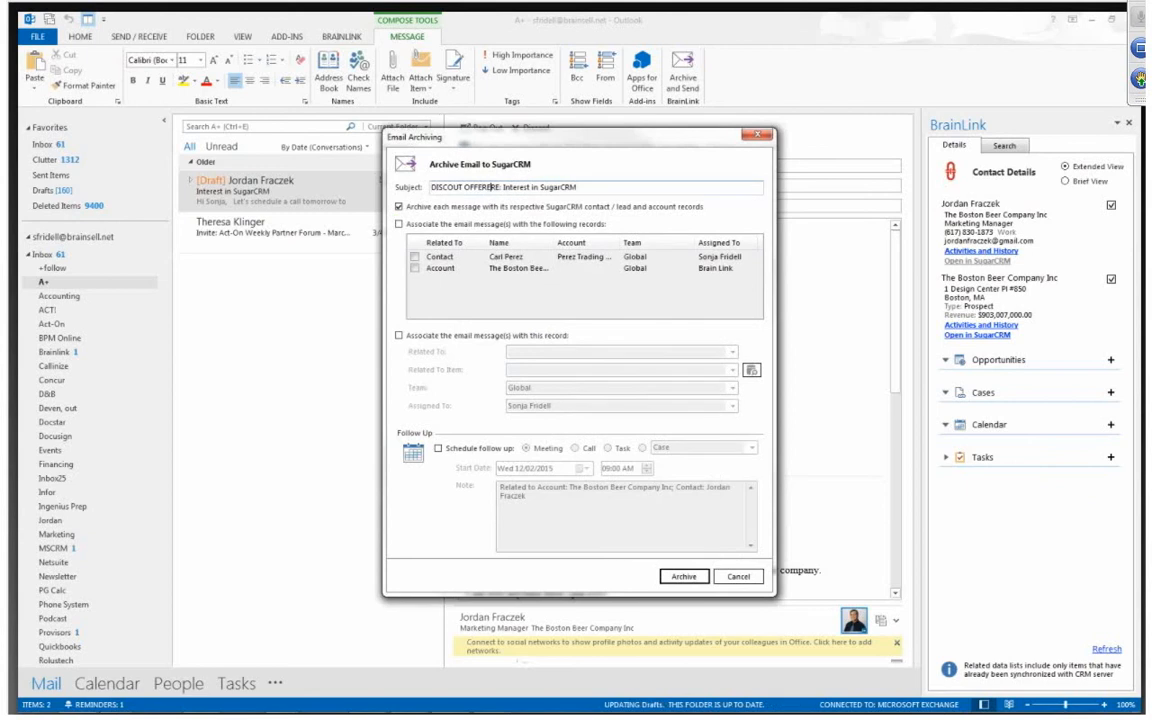
{"action": "type", "text": "D"}
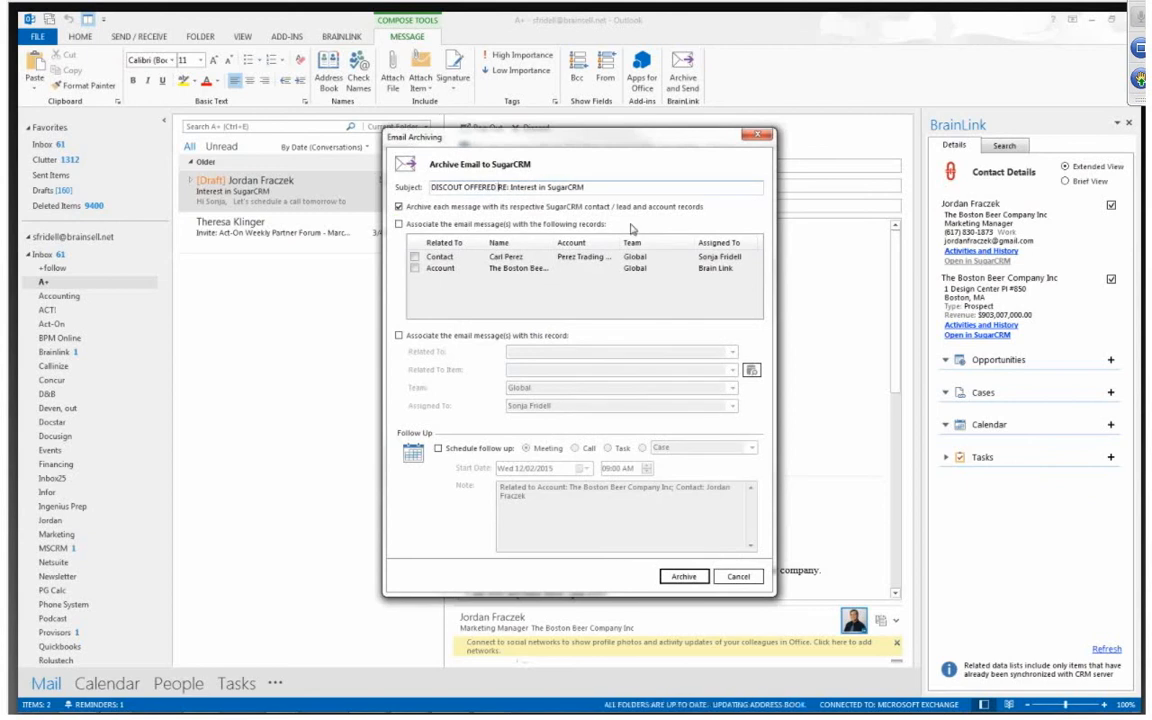
{"action": "key", "text": "shift+Home"}
{"action": "left_click", "coordinate": [510, 188]}
Schedule a follow-up task for the archived email with the start date 12/16/2015
{"action": "left_click", "coordinate": [438, 449]}
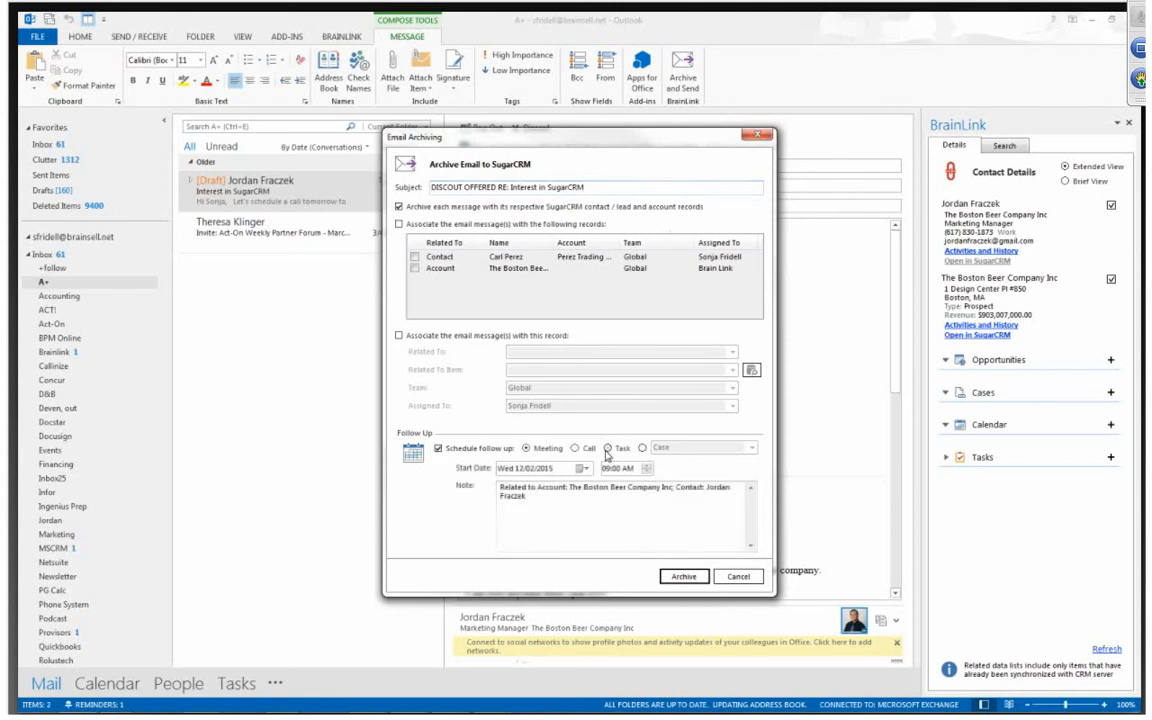
{"action": "left_click", "coordinate": [608, 448]}
{"action": "left_click", "coordinate": [582, 468]}
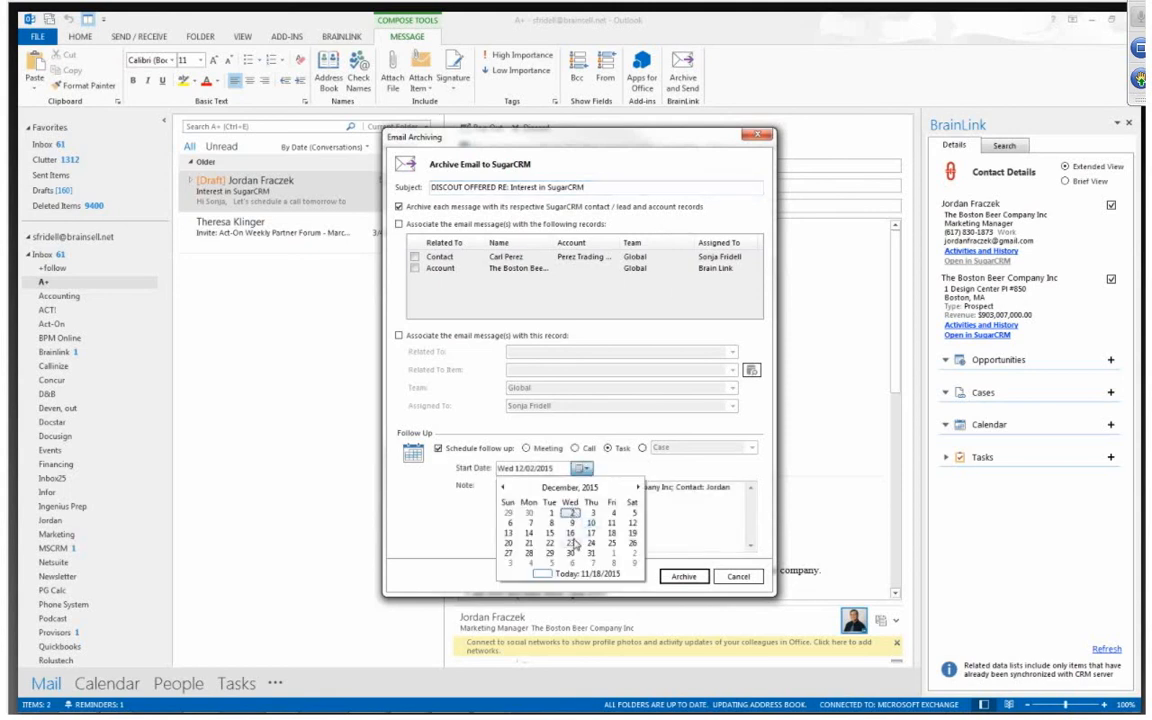
{"action": "left_click", "coordinate": [570, 533]}
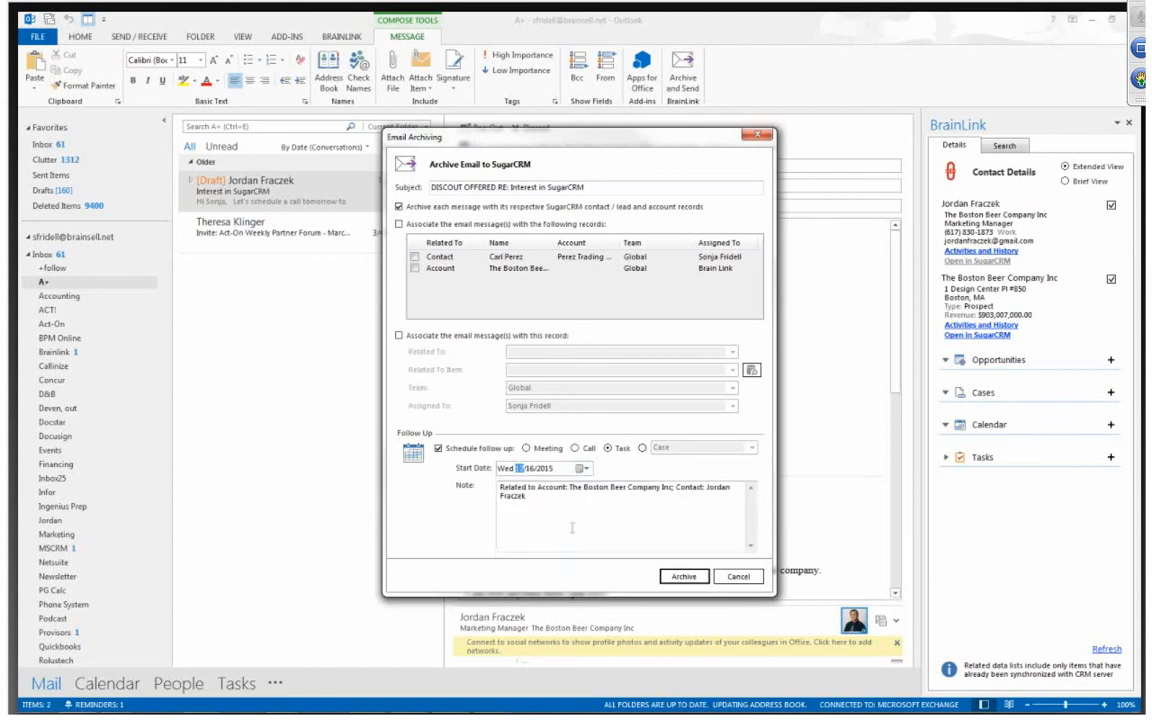
{"action": "left_click", "coordinate": [667, 540]}
Archive the reply to SugarCRM, skipping all attachments that cannot be uploaded
{"action": "left_click", "coordinate": [682, 577]}
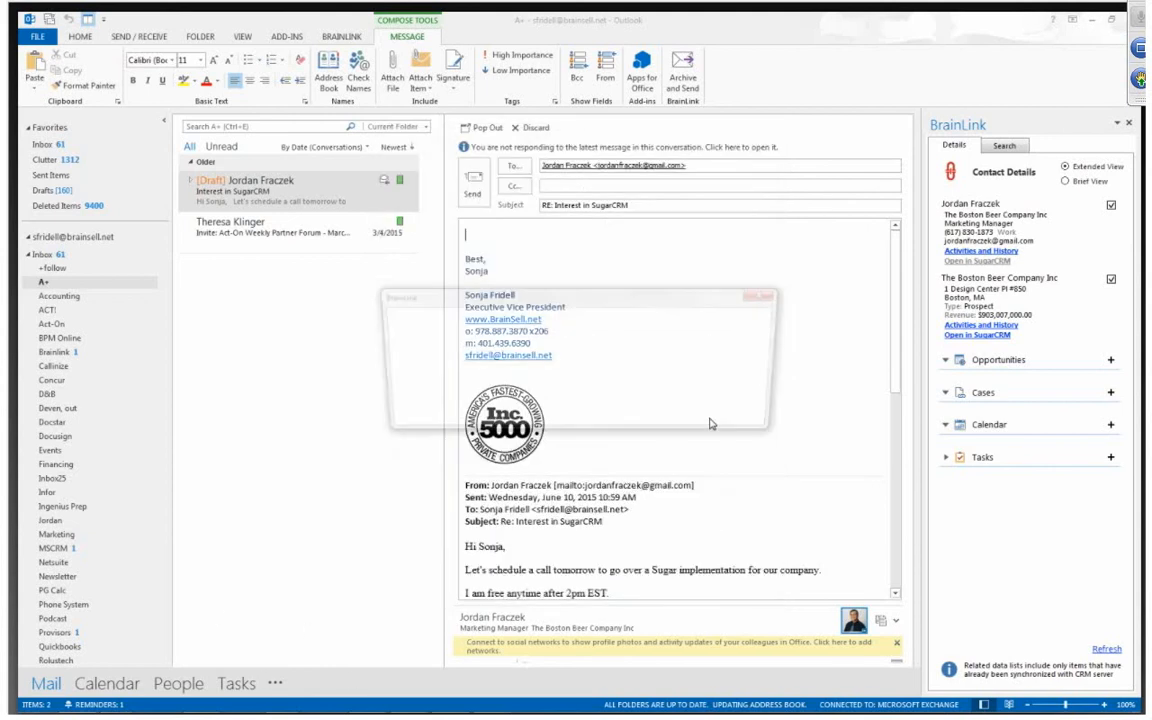
{"action": "left_click", "coordinate": [387, 416]}
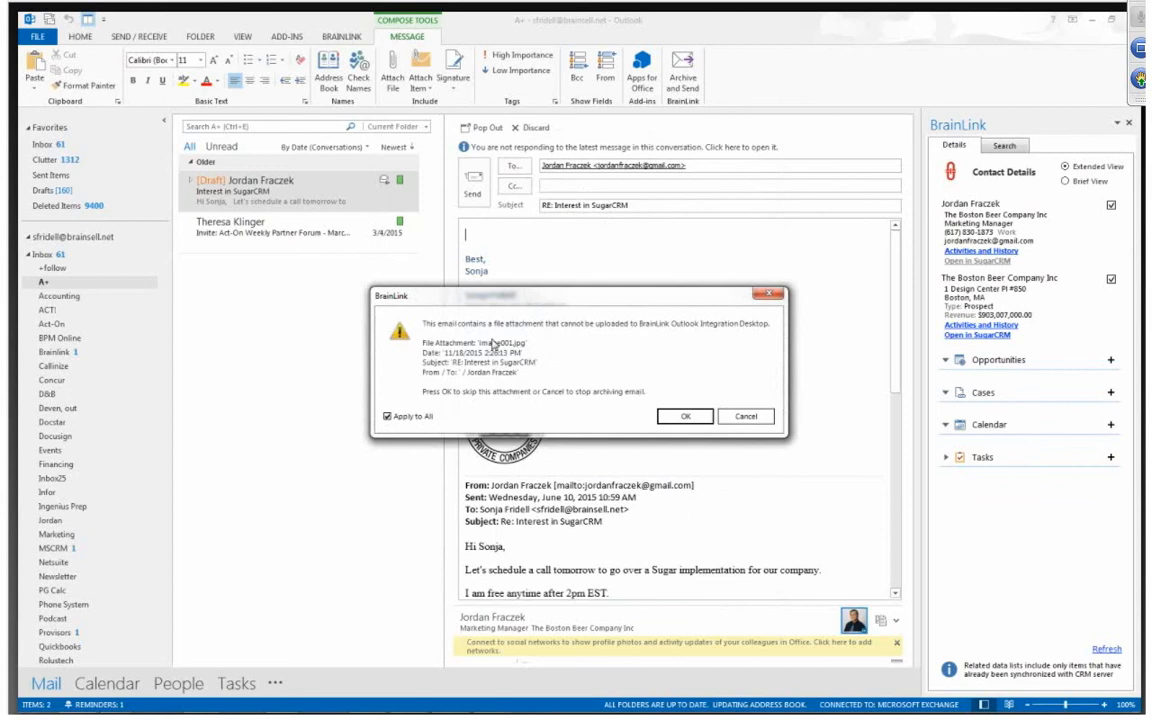
{"action": "left_click", "coordinate": [680, 418]}
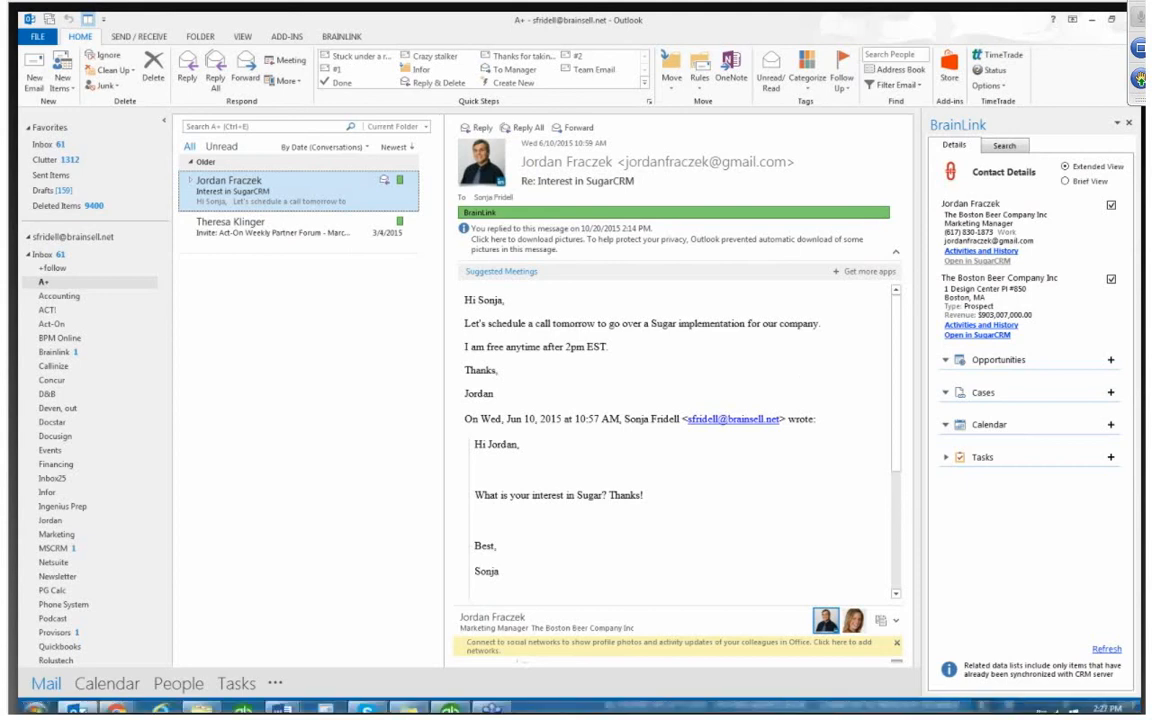
Switch to Microsoft Dynamics CRM, examine the record types offered under the Sales area, and return to the home dashboard
{"action": "left_click", "coordinate": [478, 705]}
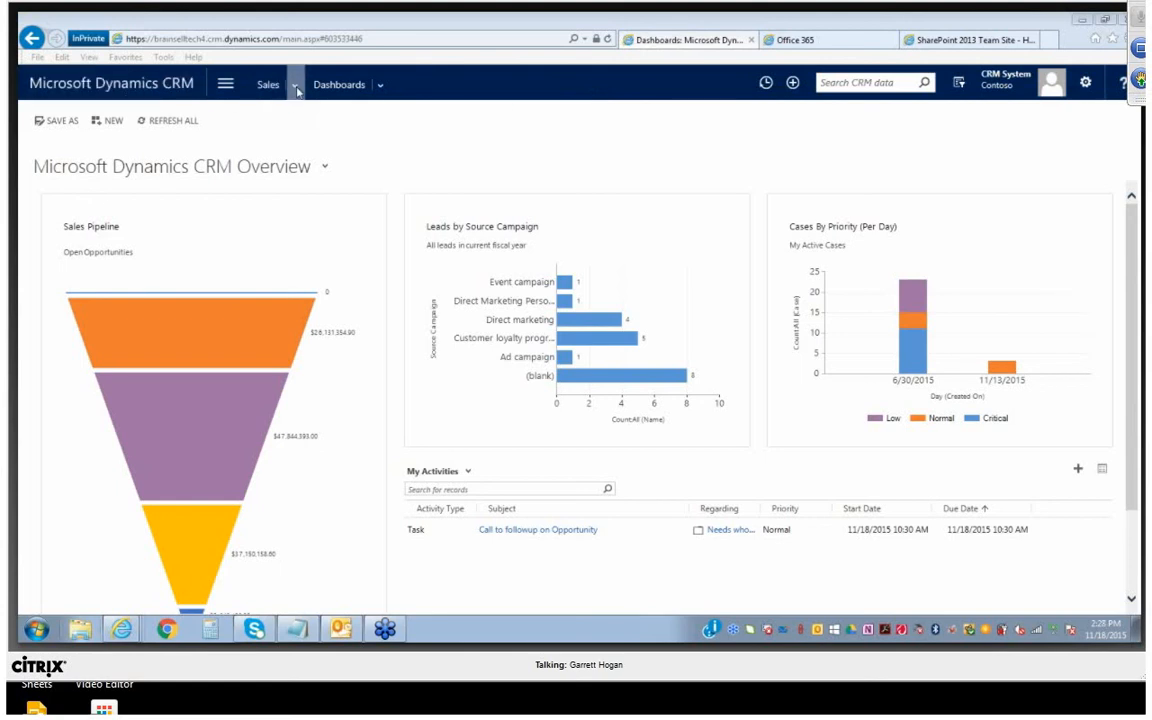
{"action": "left_click", "coordinate": [218, 83]}
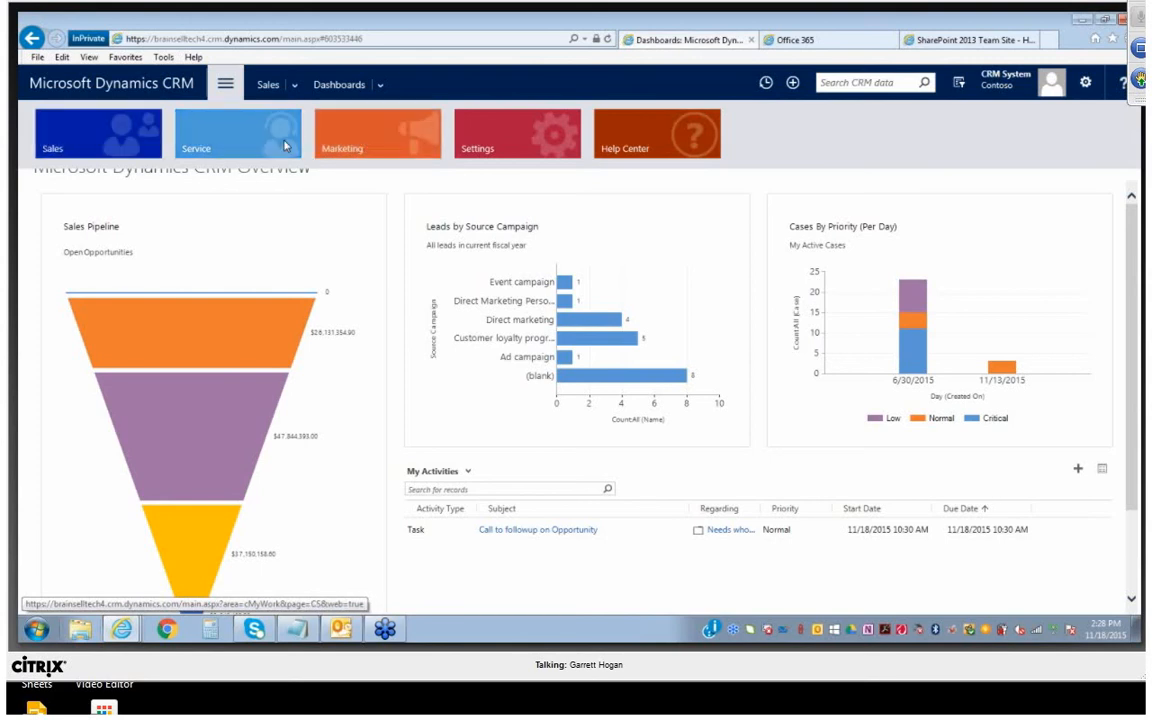
{"action": "left_click", "coordinate": [112, 137]}
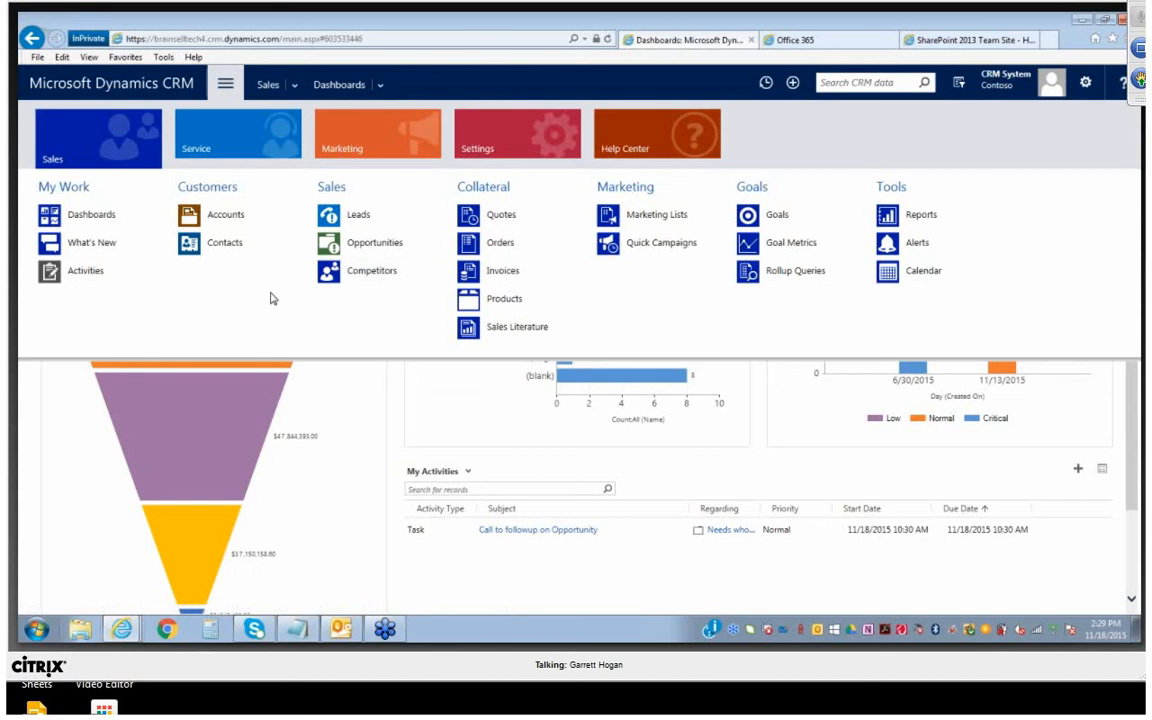
{"action": "left_click", "coordinate": [131, 83]}
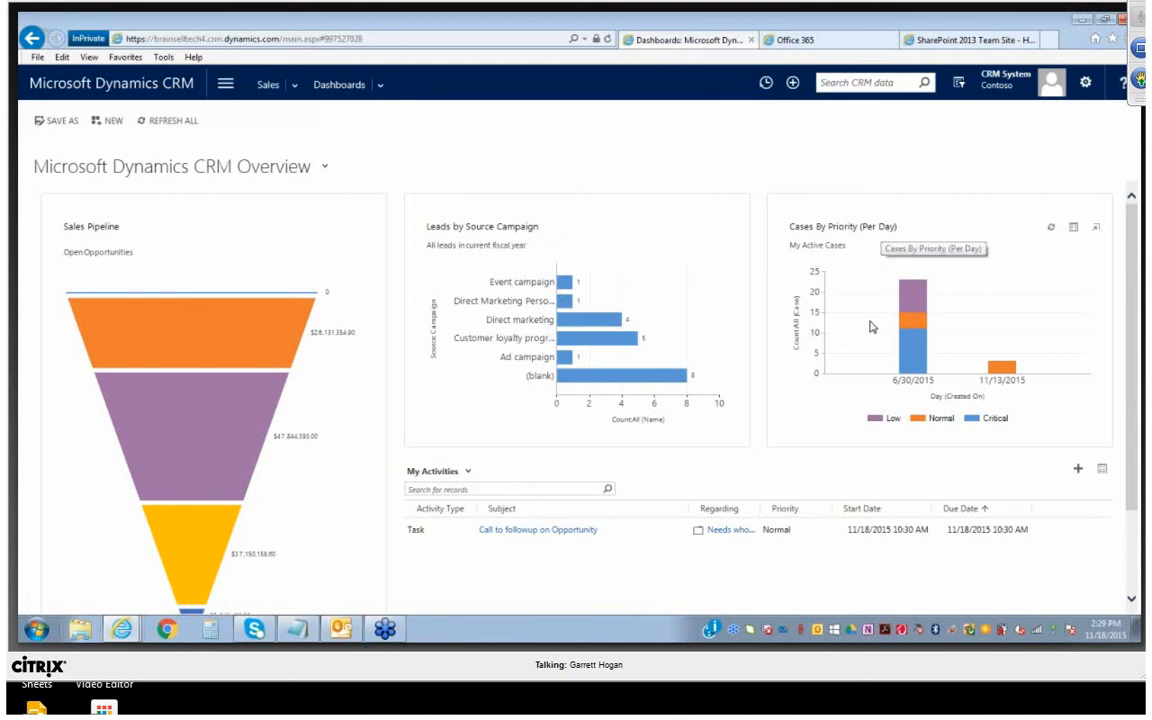
Examine the charts and activities on the Microsoft Dynamics CRM Overview dashboard and the choice of system dashboards
{"action": "scroll", "coordinate": [643, 521], "scroll_direction": "down", "scroll_amount": 2}
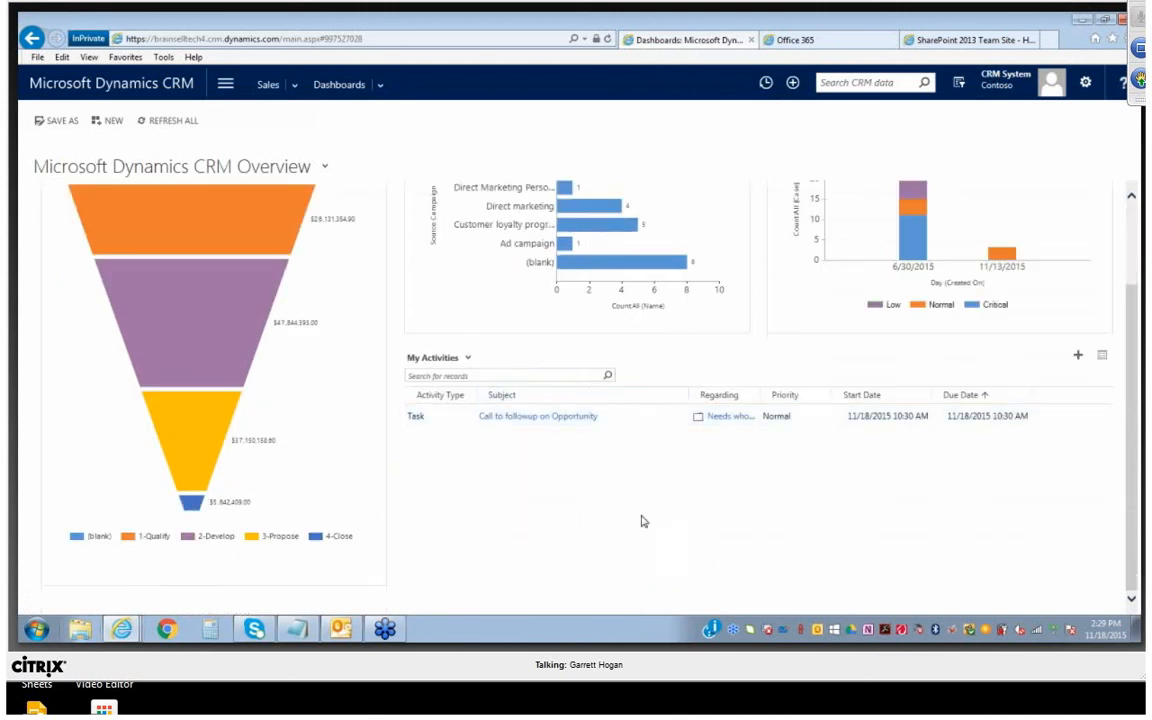
{"action": "scroll", "coordinate": [475, 284], "scroll_direction": "up", "scroll_amount": 1}
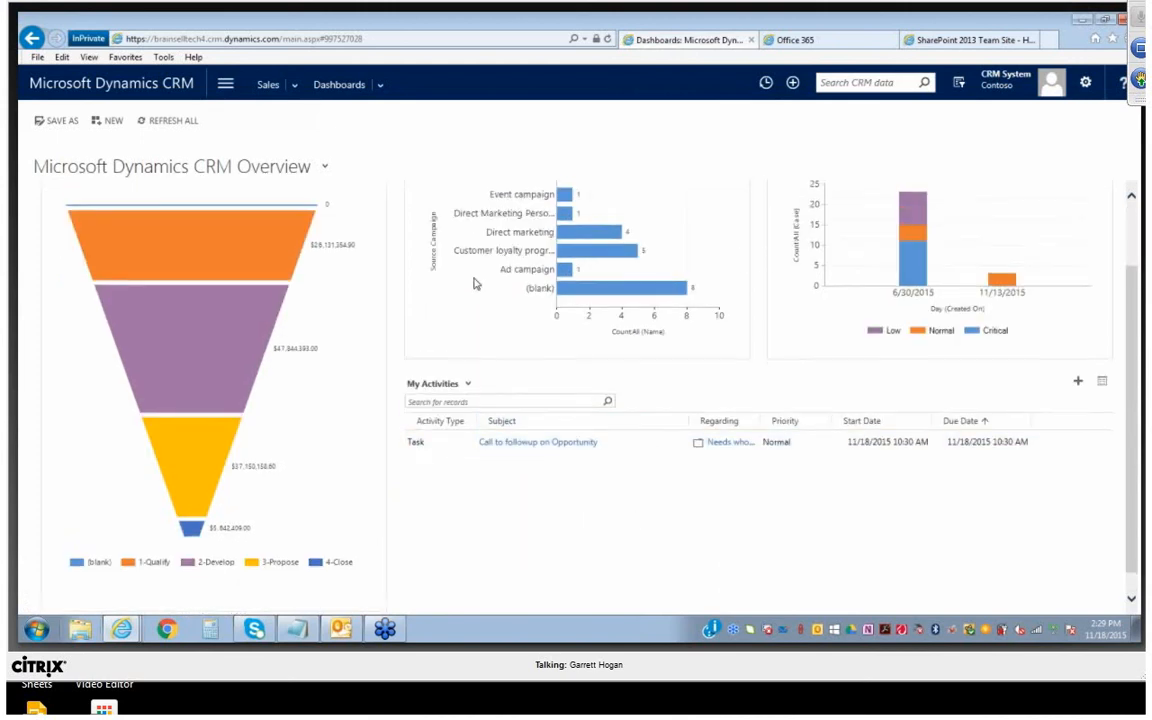
{"action": "scroll", "coordinate": [475, 284], "scroll_direction": "up", "scroll_amount": 2}
{"action": "left_click", "coordinate": [325, 167]}
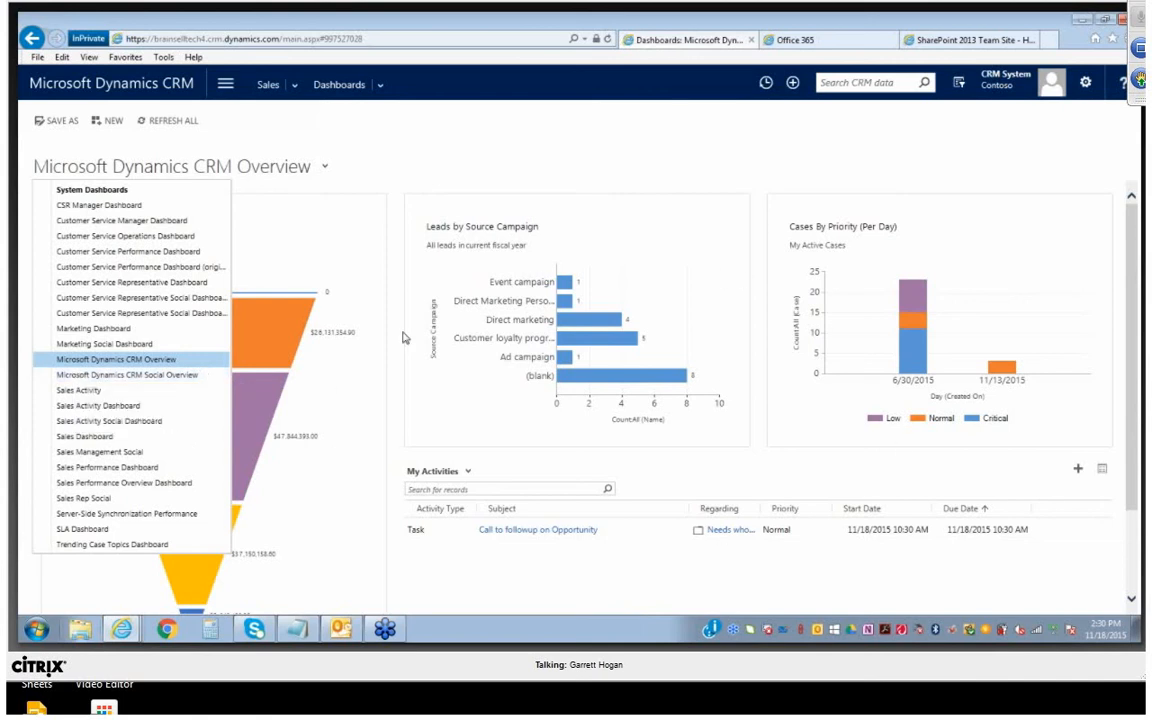
{"action": "left_click", "coordinate": [417, 175]}
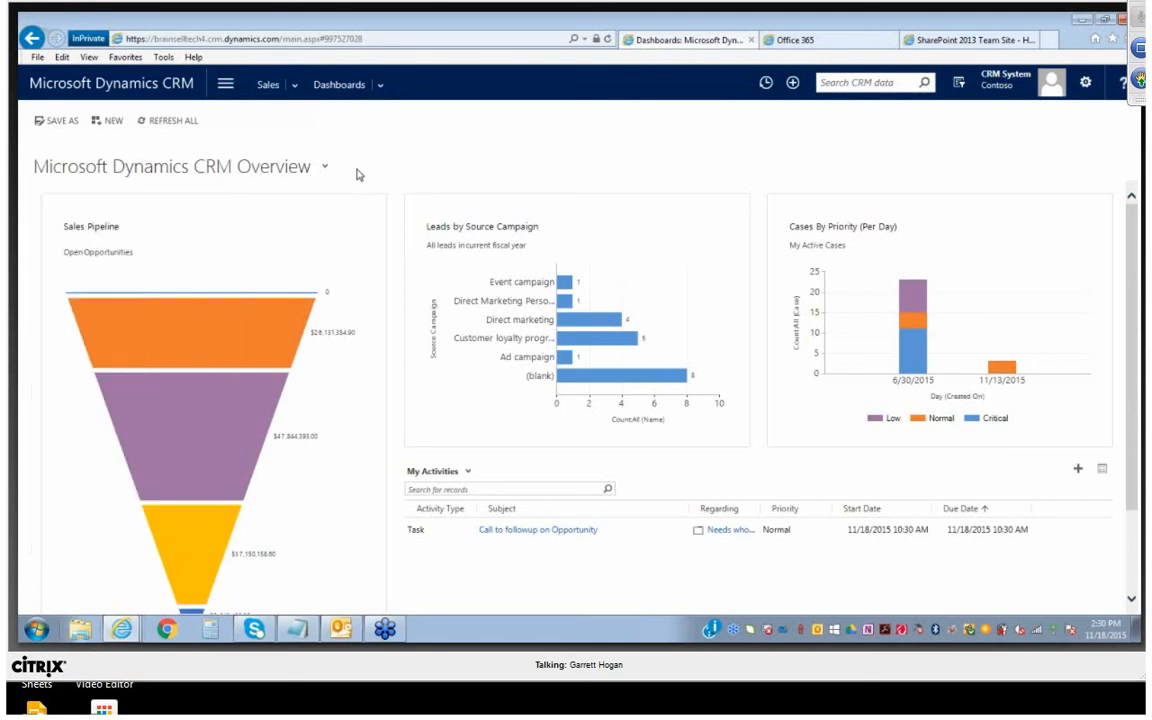
Switch to the Sales Activity dashboard and look over its charts and lists
{"action": "left_click", "coordinate": [325, 168]}
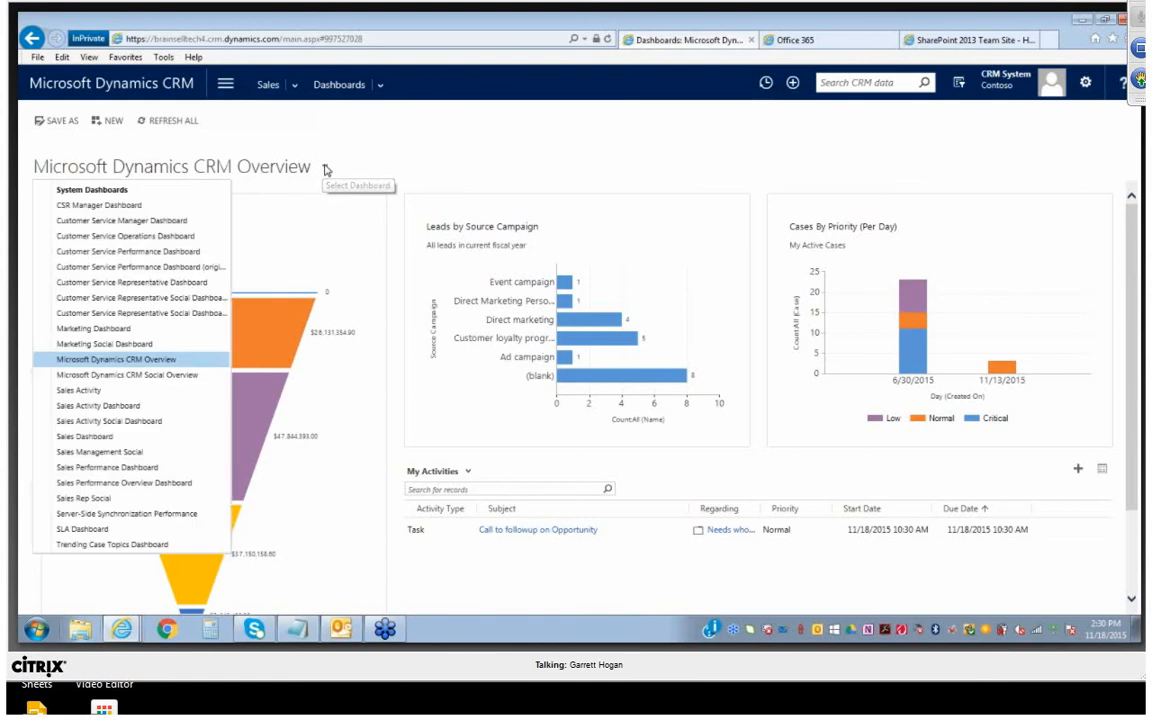
{"action": "left_click", "coordinate": [93, 394]}
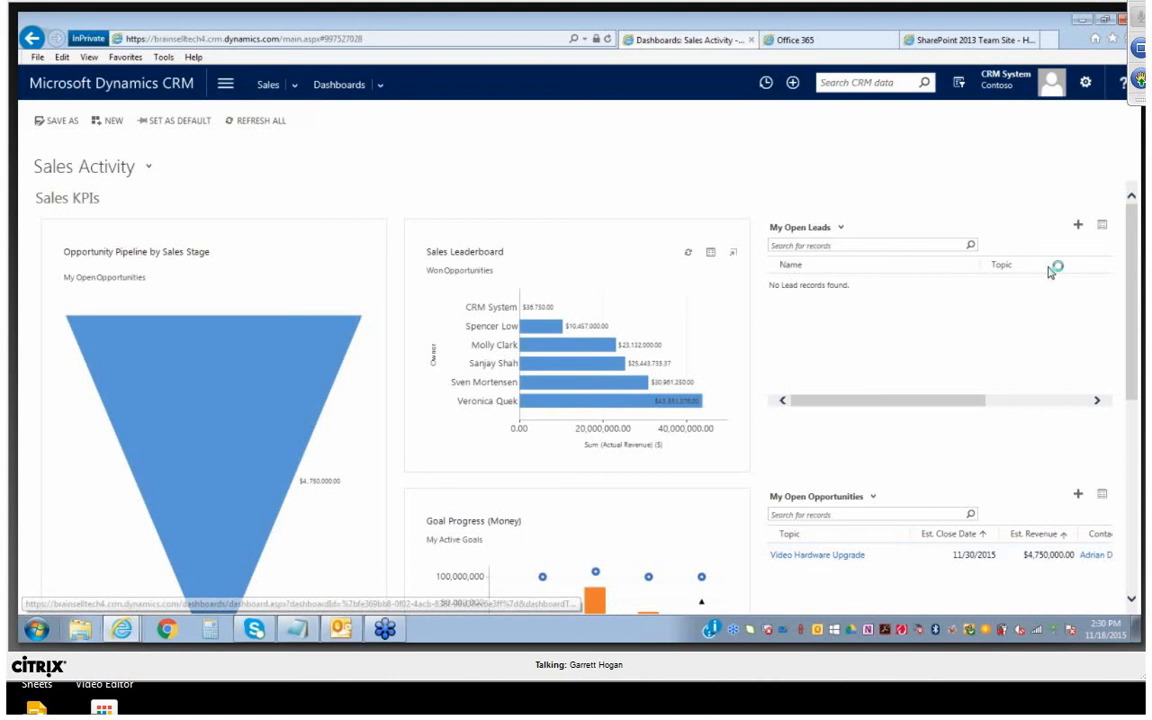
{"action": "scroll", "coordinate": [1020, 252], "scroll_direction": "down", "scroll_amount": 1}
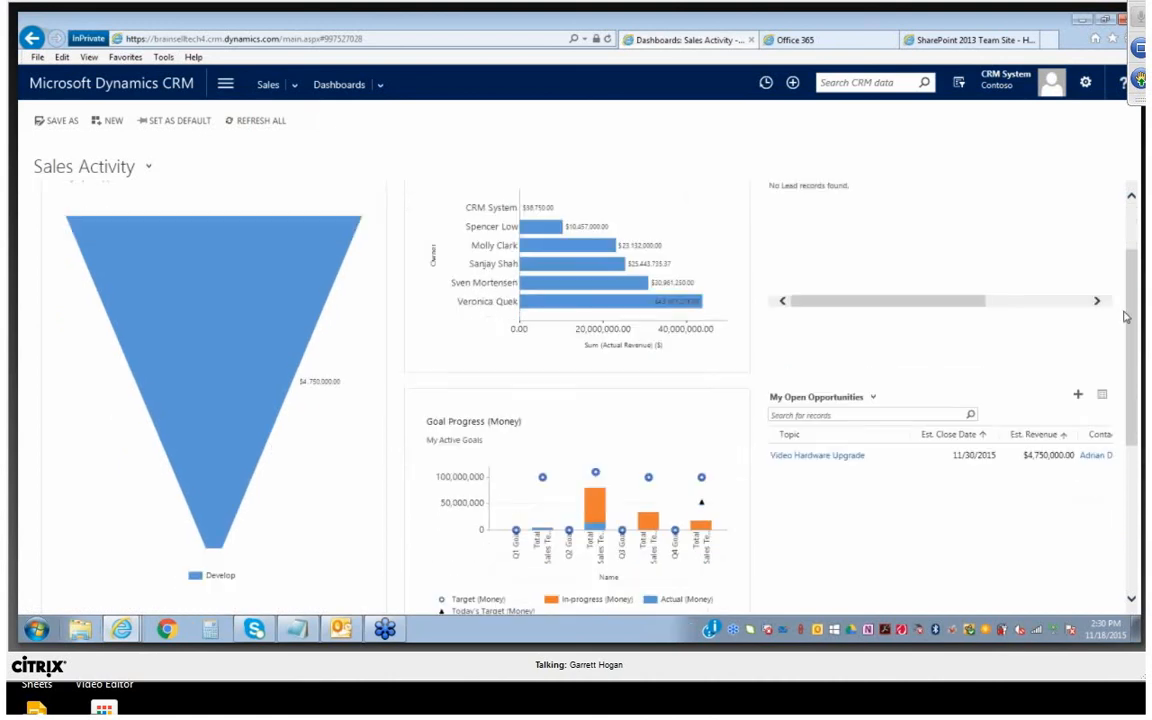
{"action": "scroll", "coordinate": [1124, 316], "scroll_direction": "up", "scroll_amount": 1}
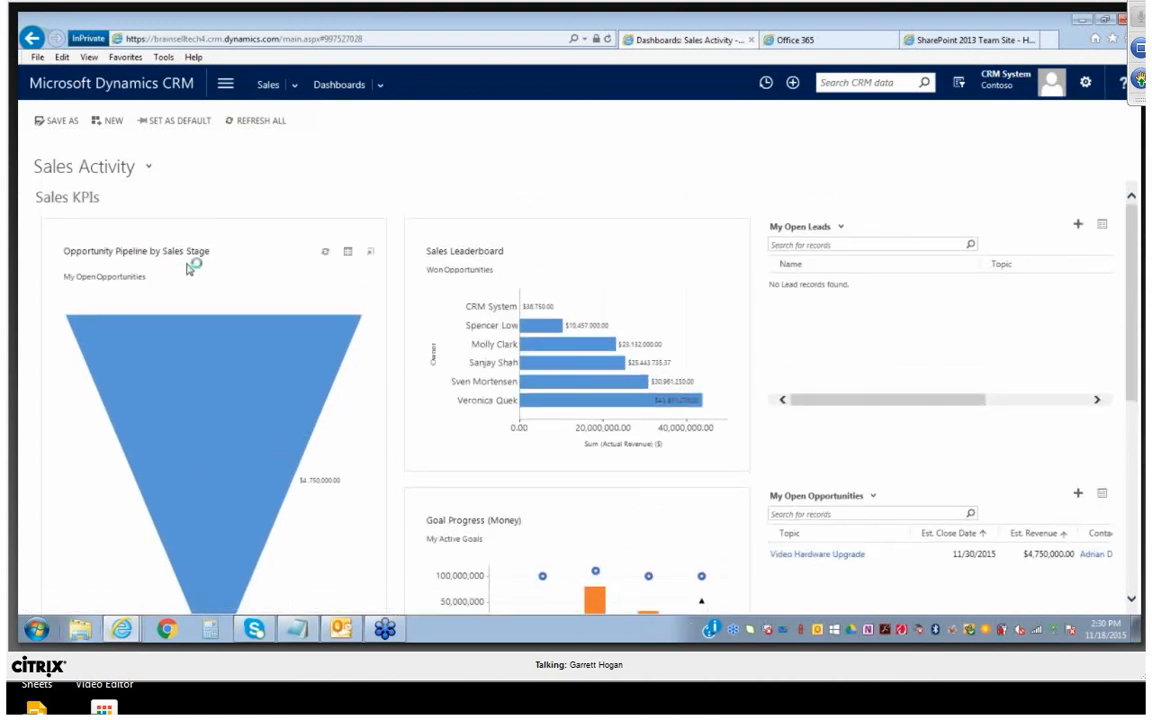
Collapse the dashboard's Sales KPIs section and expand it again
{"action": "left_click", "coordinate": [150, 168]}
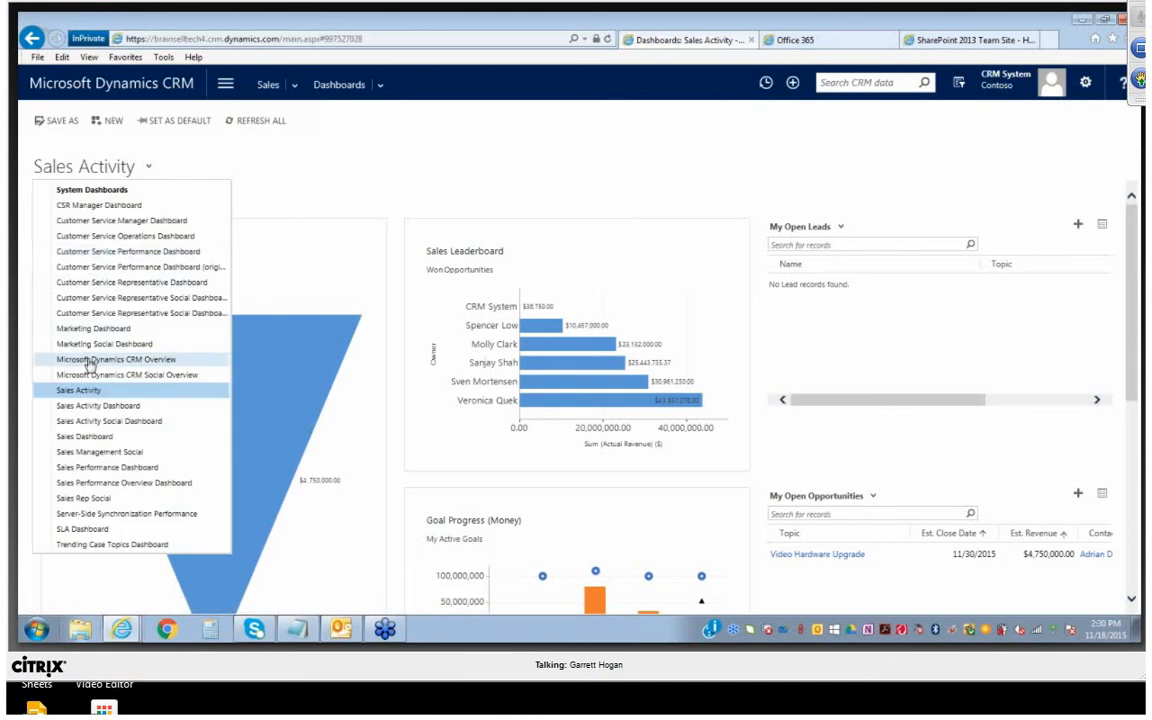
{"action": "left_click", "coordinate": [262, 181]}
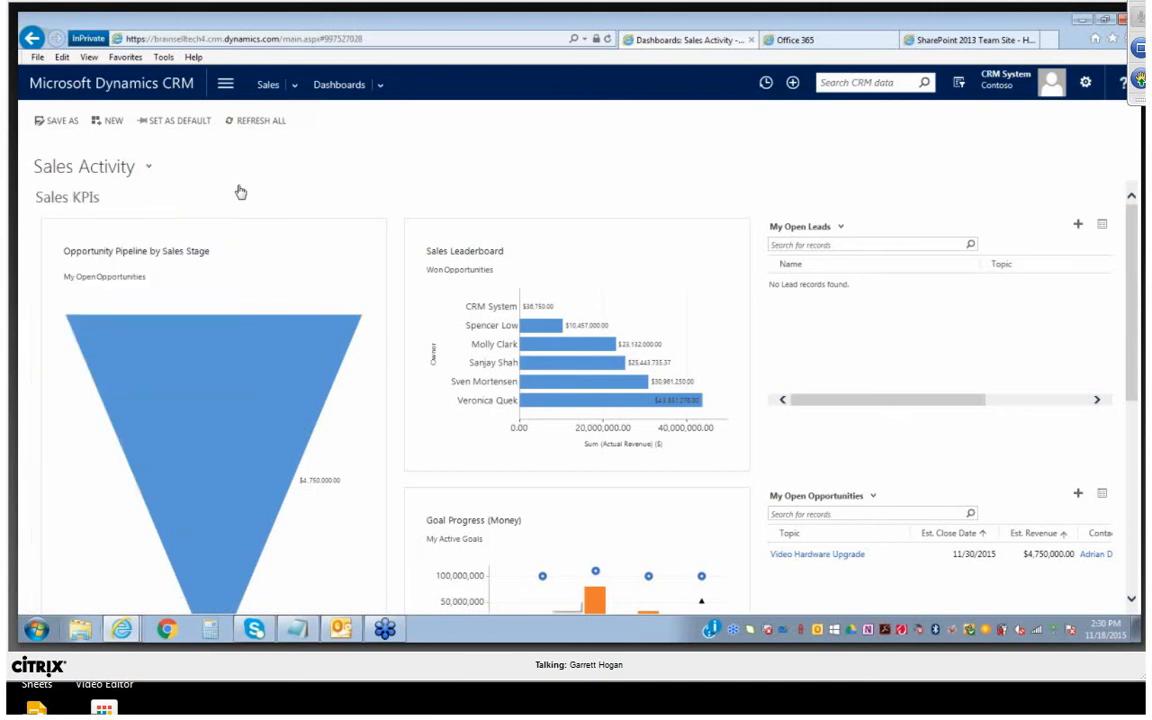
{"action": "left_click", "coordinate": [84, 200]}
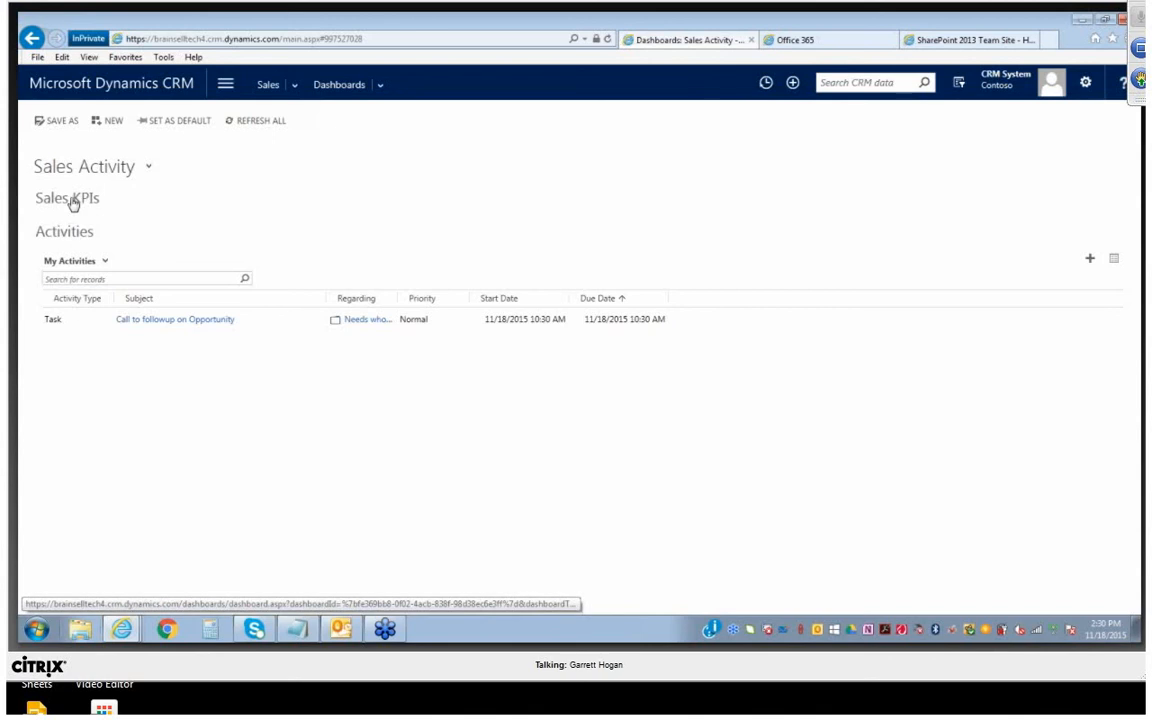
{"action": "left_click", "coordinate": [72, 200]}
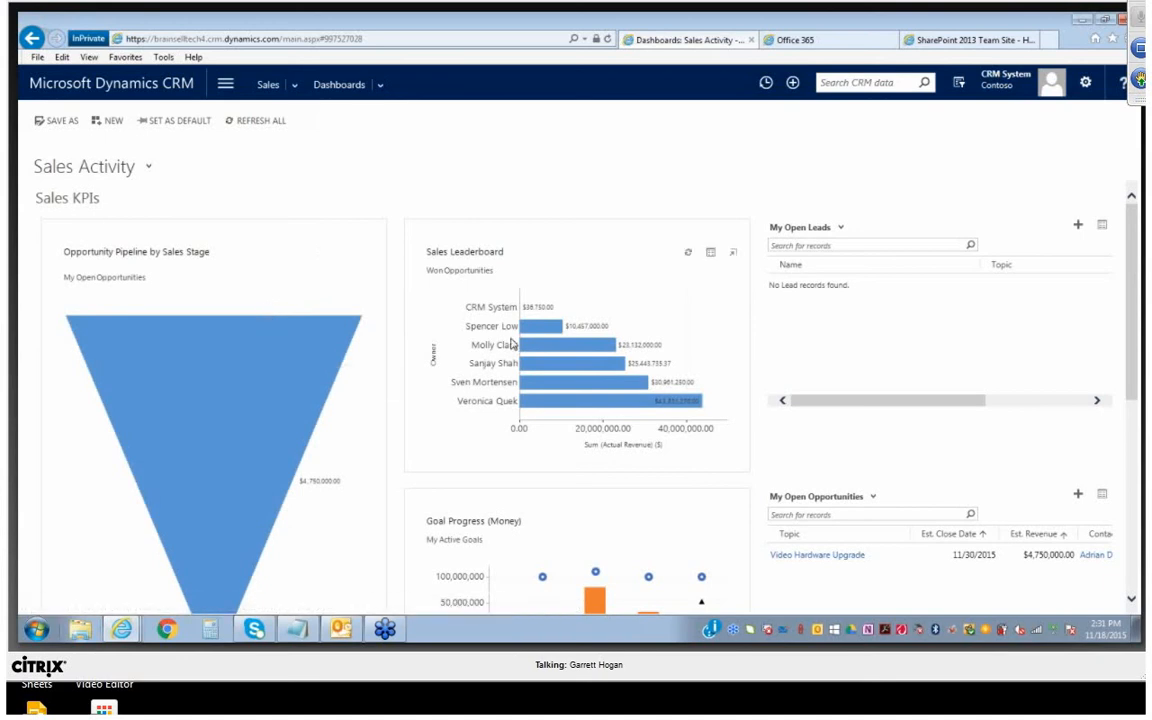
View the records behind the Sales Leaderboard chart and an enlarged version of the chart, closing each view
{"action": "left_click", "coordinate": [710, 254]}
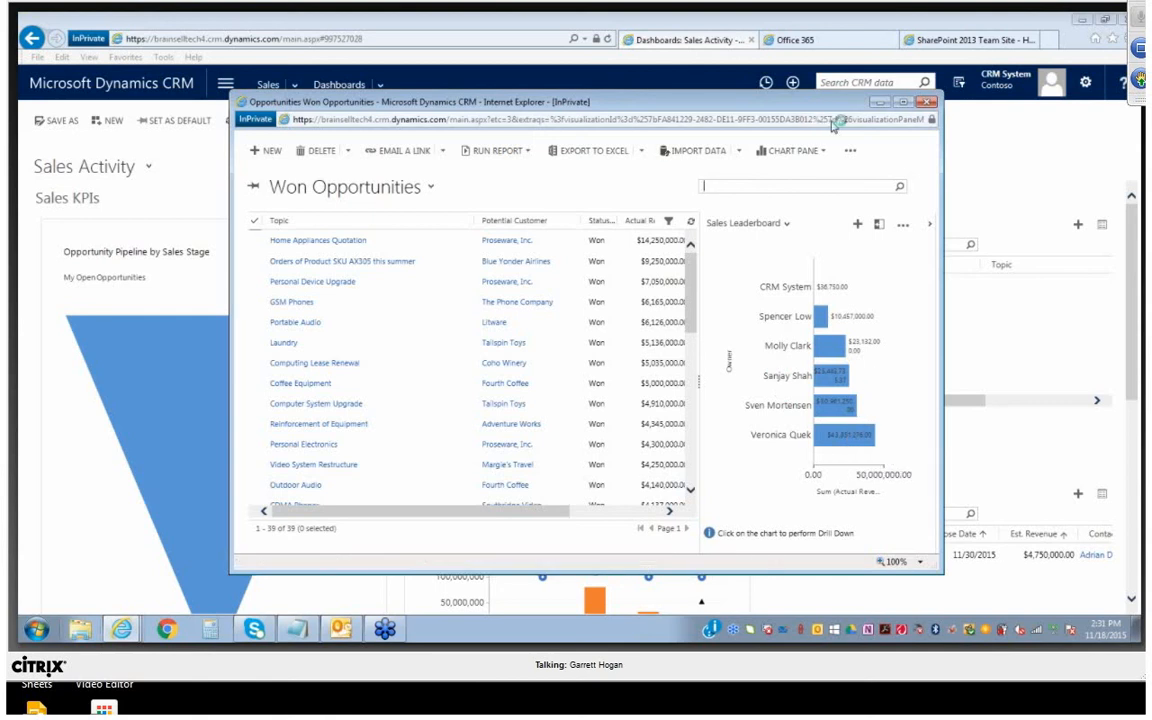
{"action": "left_click", "coordinate": [929, 102]}
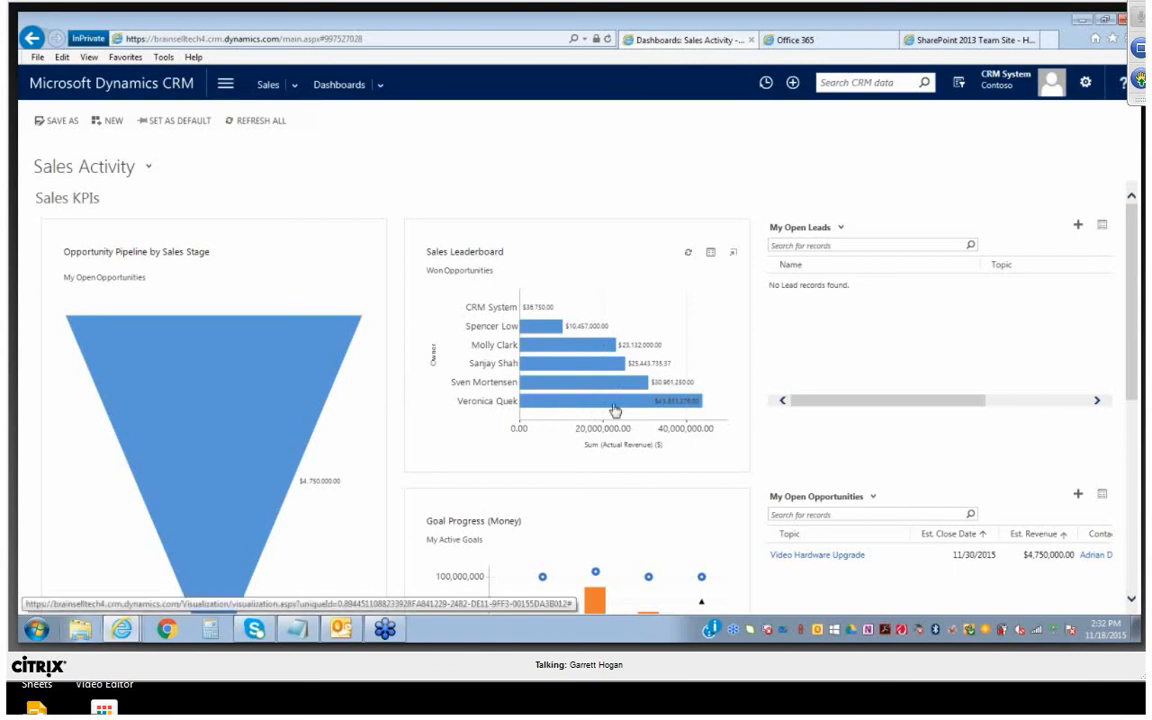
{"action": "left_click", "coordinate": [733, 255]}
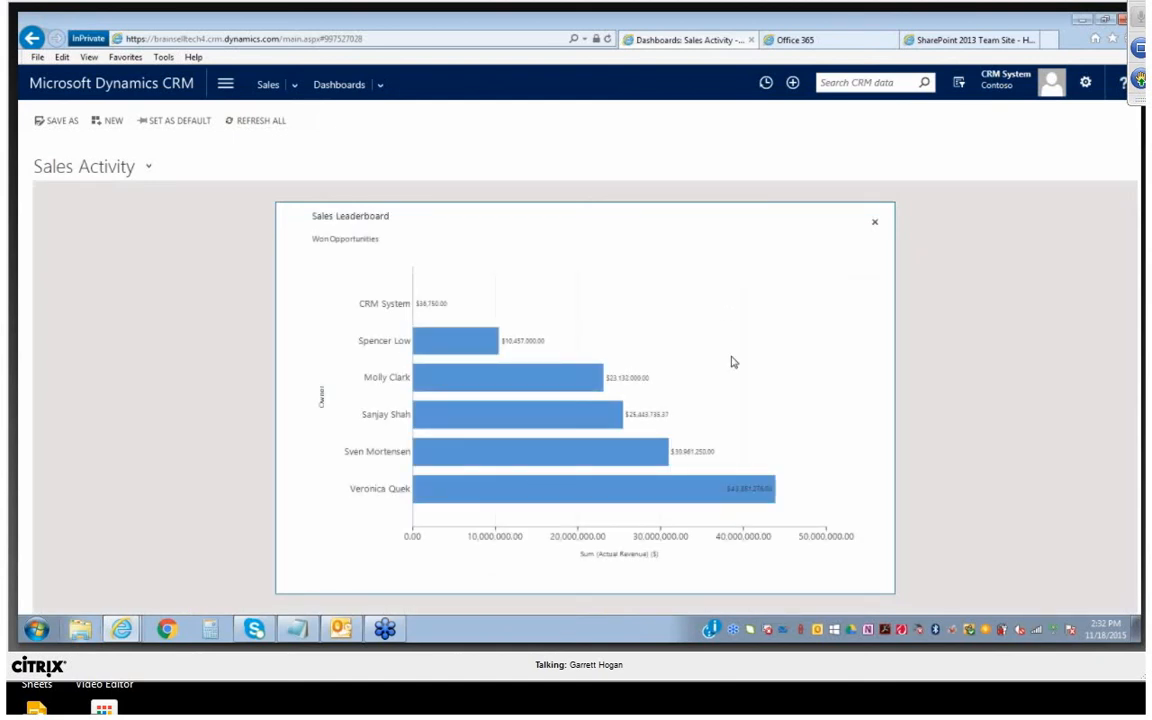
{"action": "left_click", "coordinate": [875, 226]}
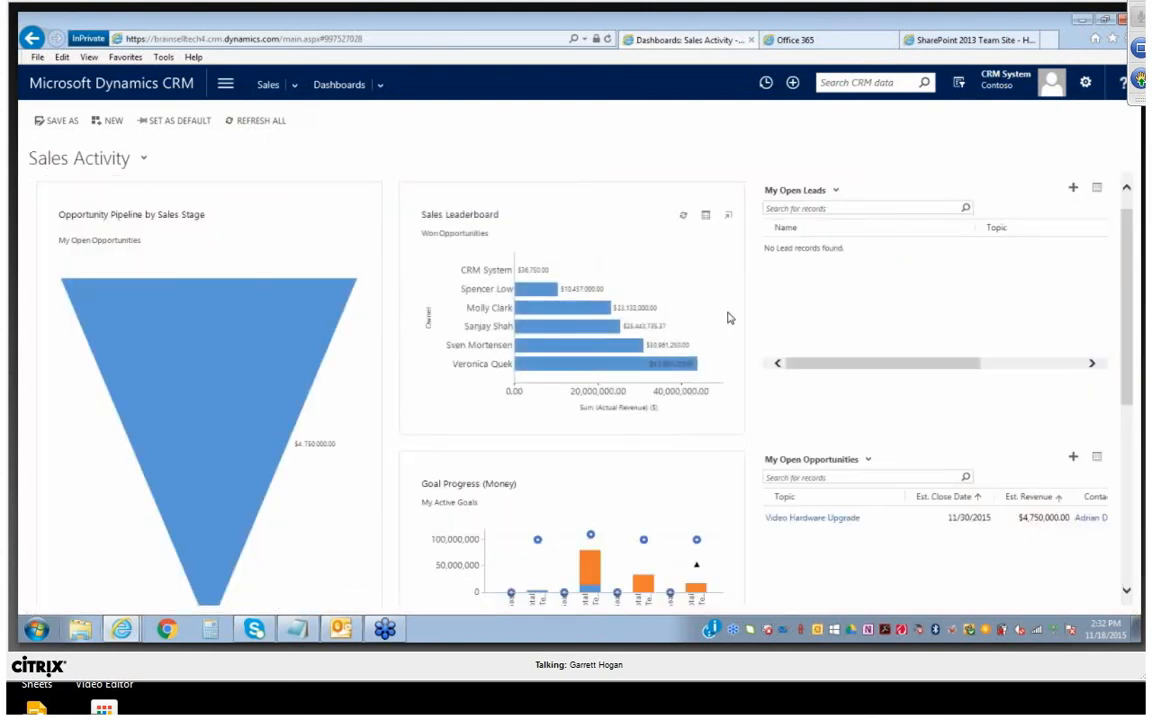
Switch the dashboard's My Open Leads list to the All Leads view
{"action": "left_click", "coordinate": [829, 190]}
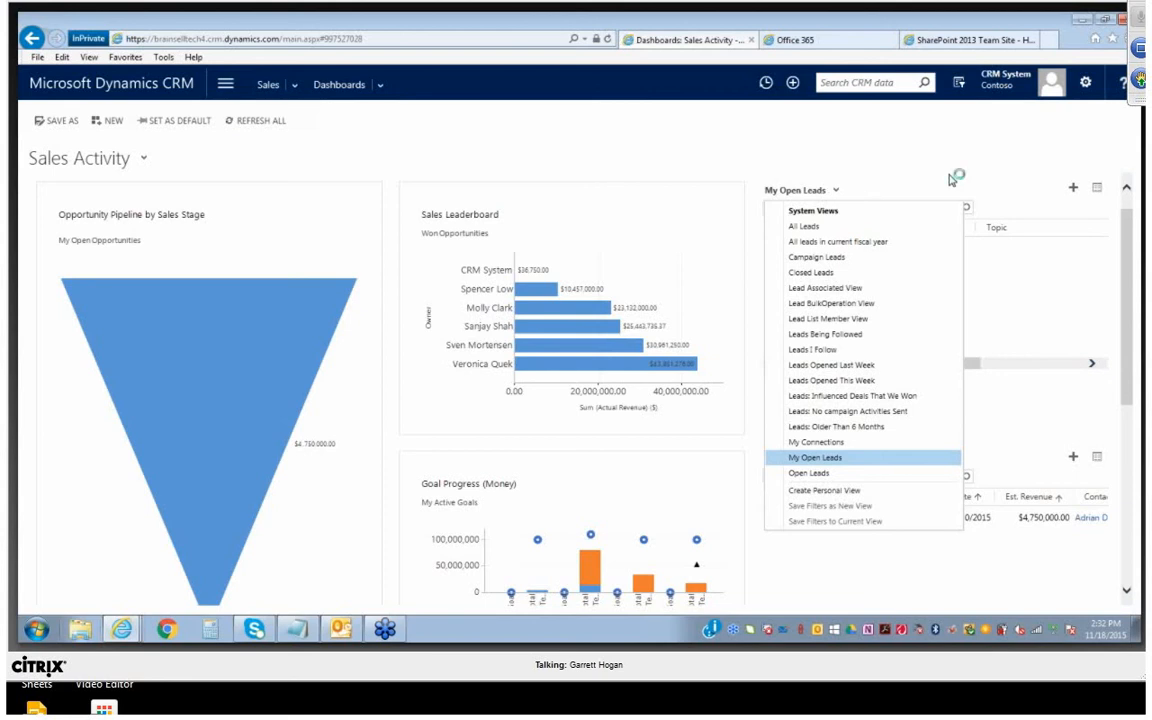
{"action": "left_click", "coordinate": [895, 190]}
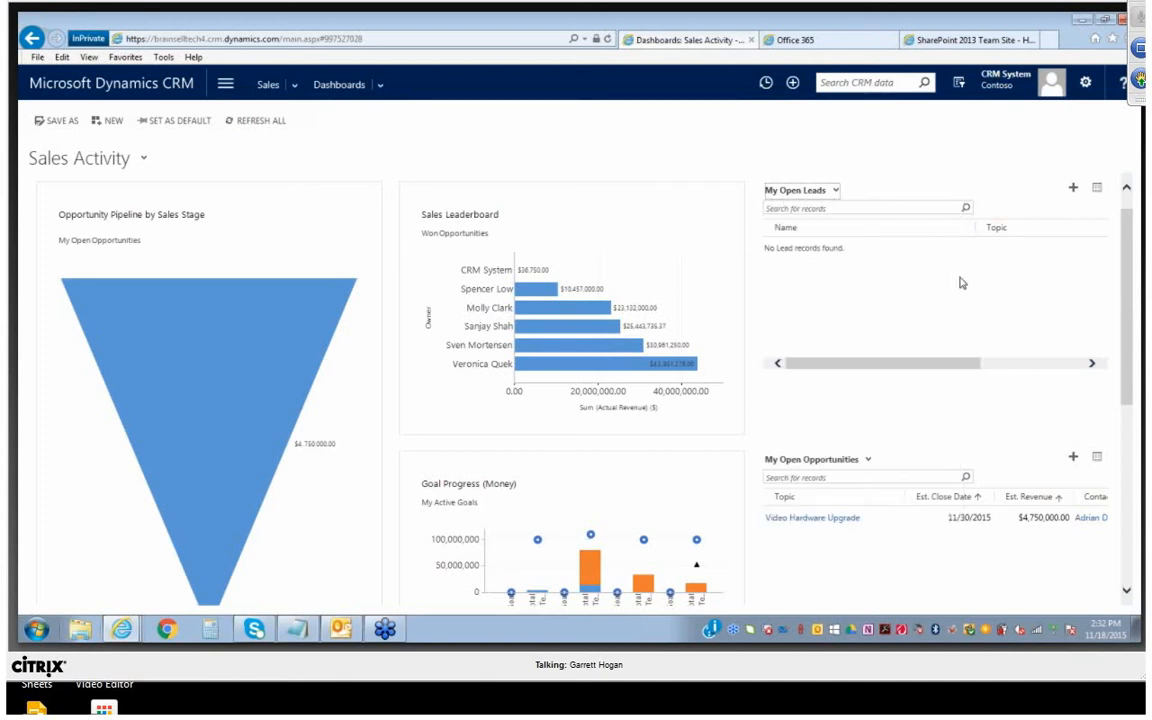
{"action": "left_click", "coordinate": [836, 191]}
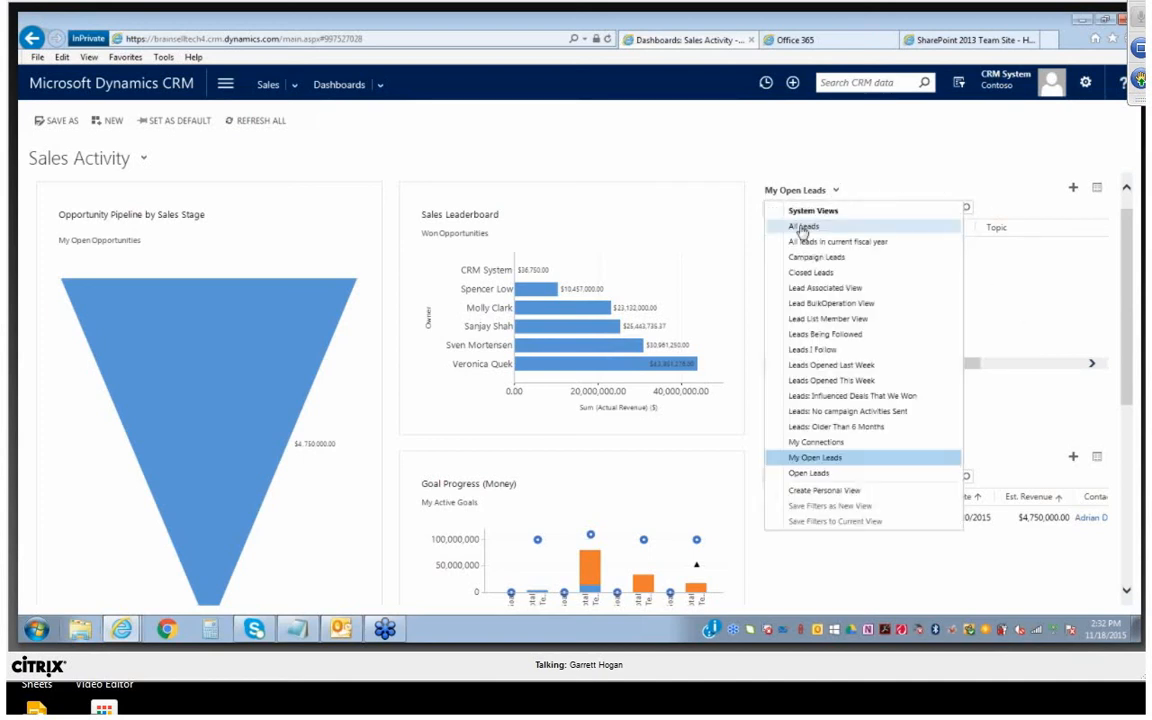
{"action": "left_click", "coordinate": [802, 224]}
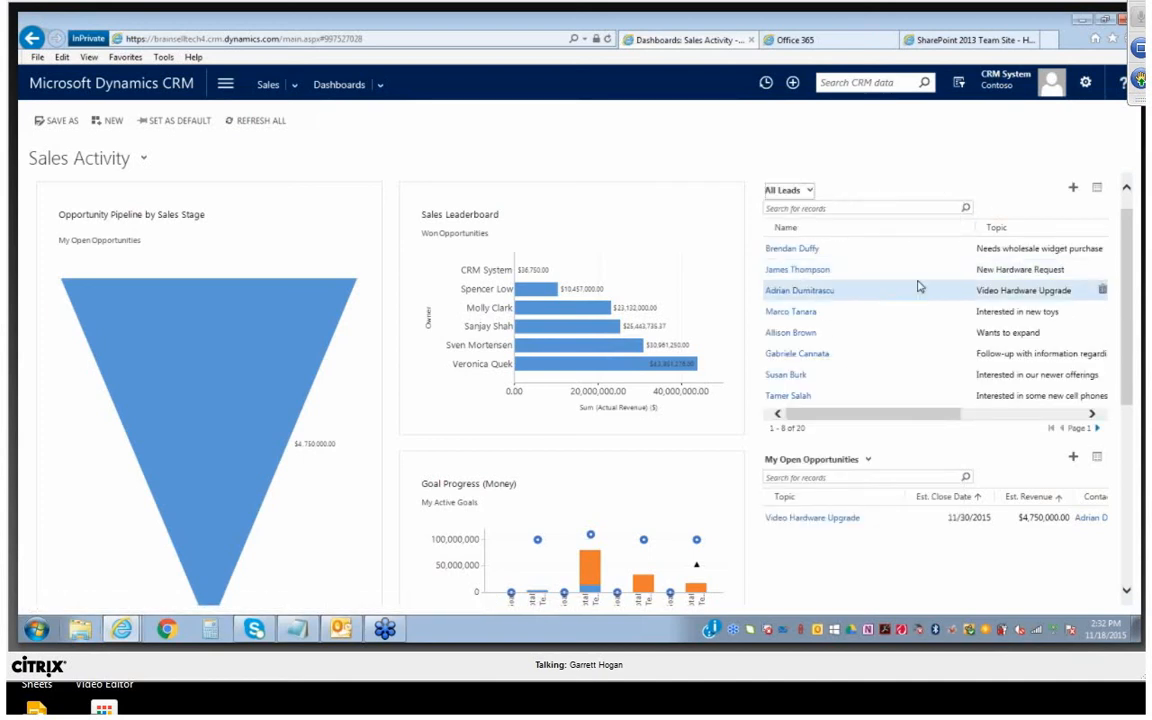
Search the dashboard's leads by surname and open the lead with the topic "Interested in new toys"
{"action": "left_click", "coordinate": [920, 208]}
{"action": "type", "text": "ta"}
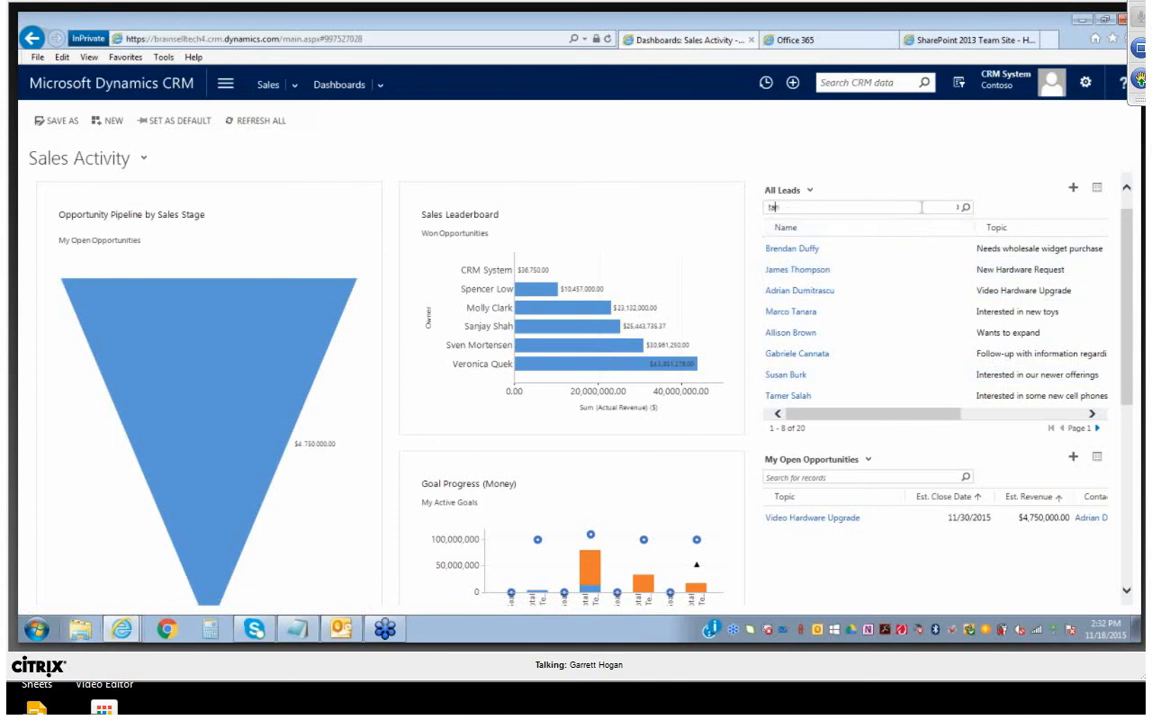
{"action": "type", "text": "nara"}
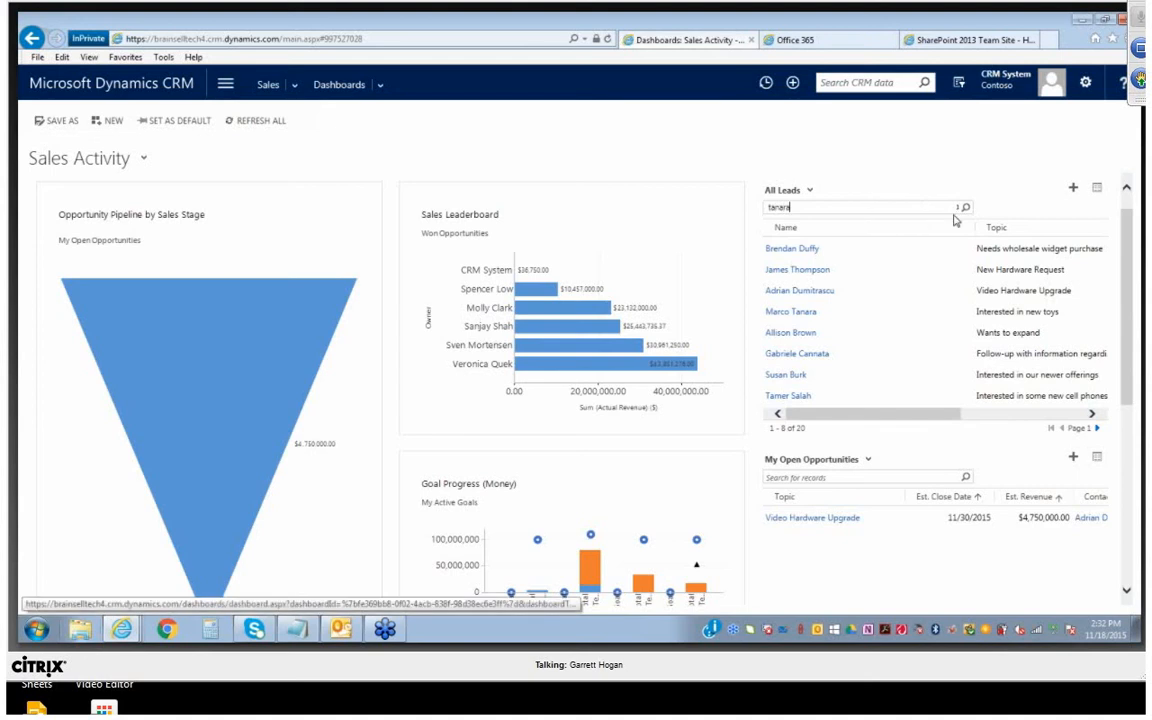
{"action": "left_click", "coordinate": [966, 207]}
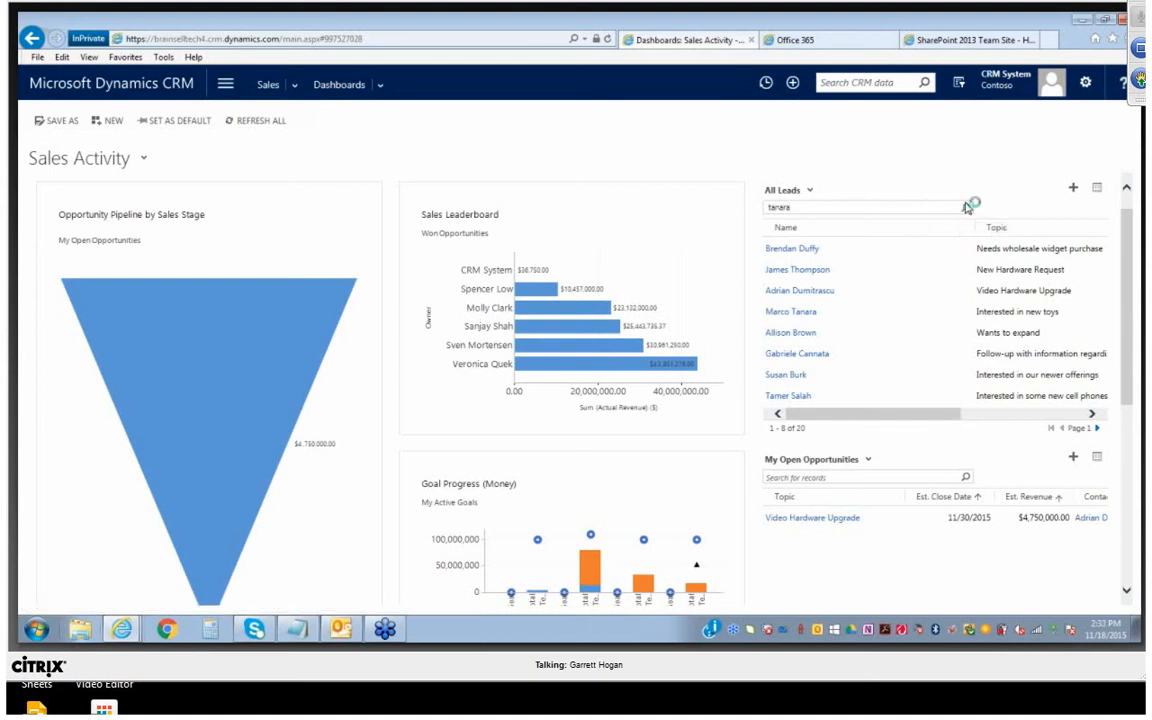
{"action": "left_click", "coordinate": [788, 312]}
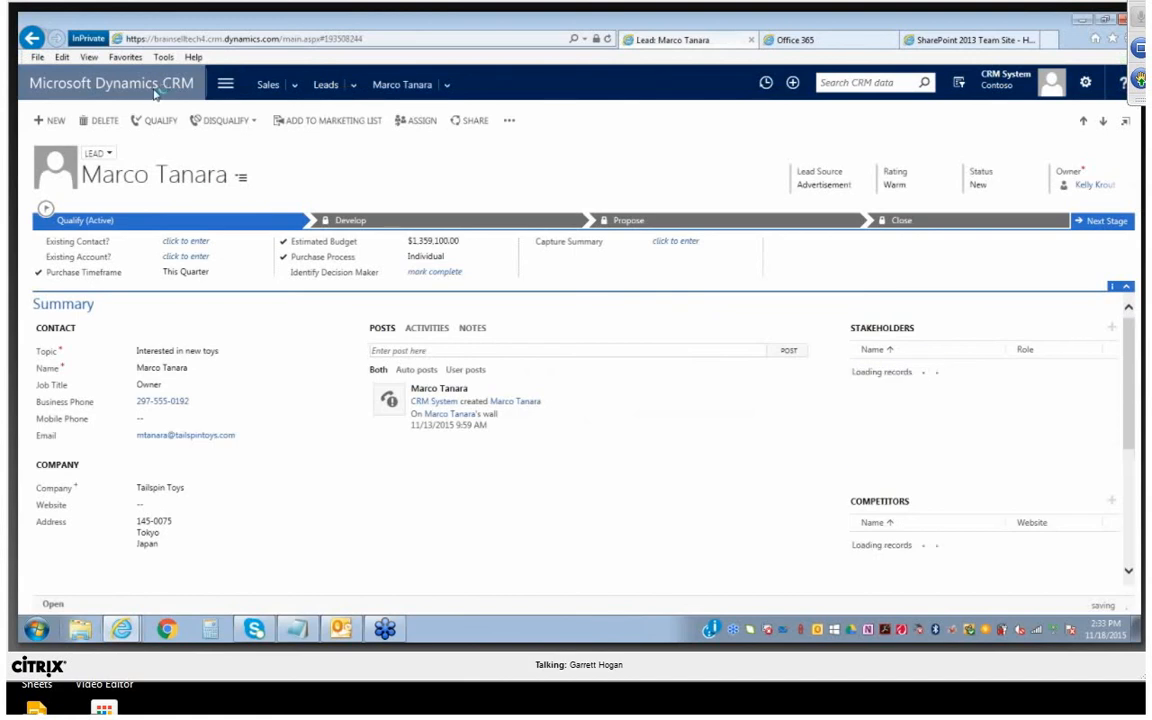
Return to the home dashboard, go to the Sales Leads list, and try to create a new lead record
{"action": "left_click", "coordinate": [155, 88]}
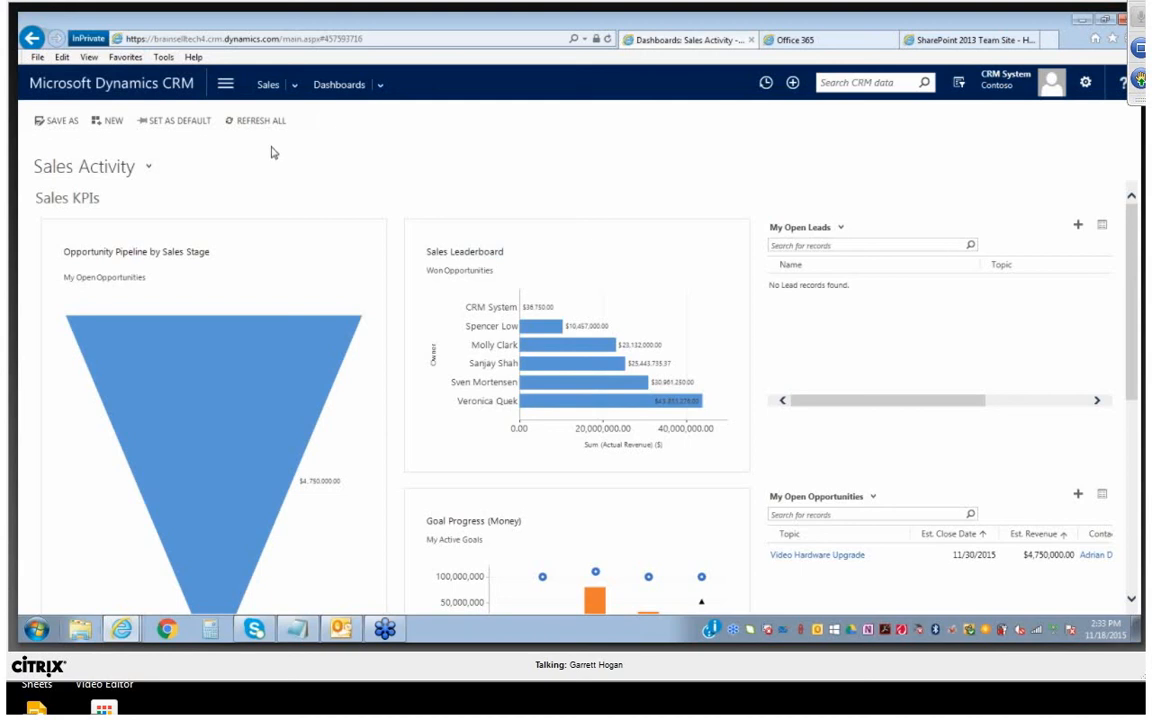
{"action": "left_click", "coordinate": [295, 87]}
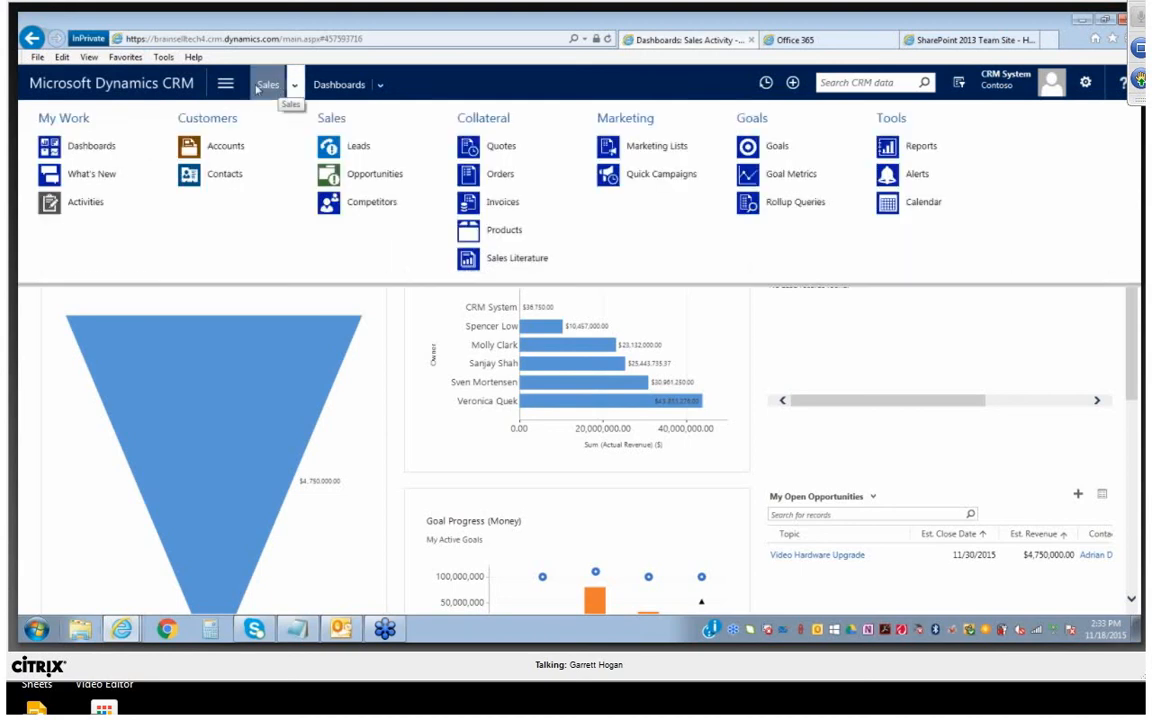
{"action": "left_click", "coordinate": [362, 150]}
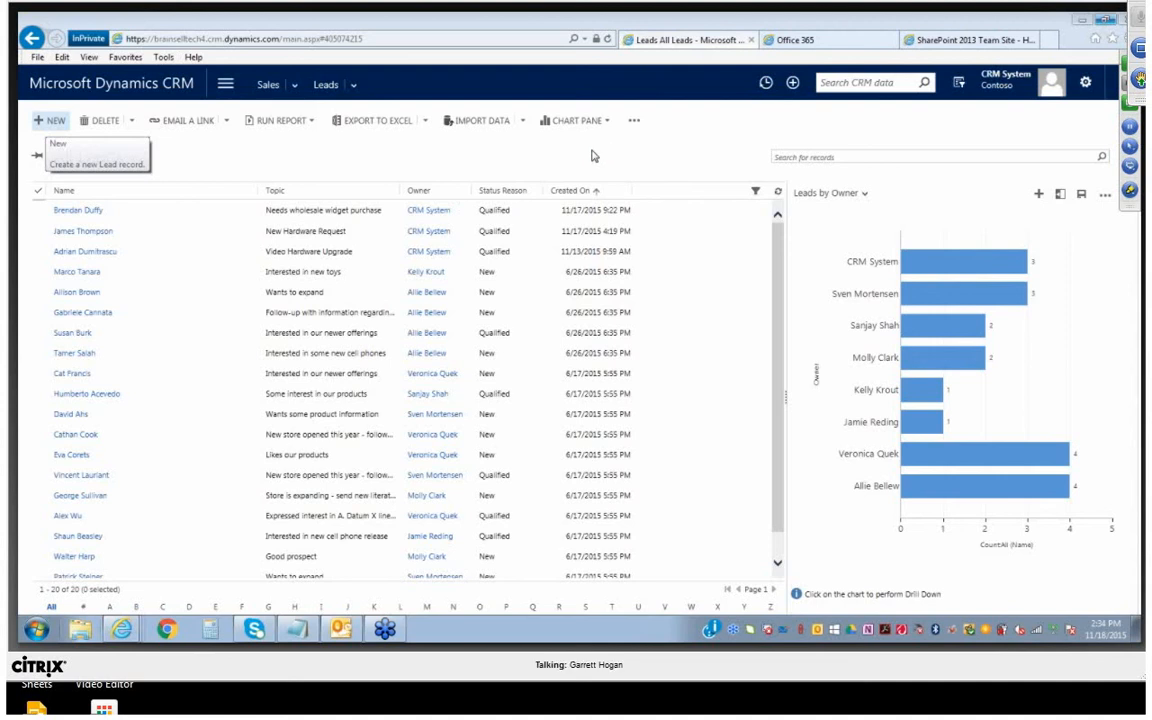
{"action": "left_click", "coordinate": [53, 121]}
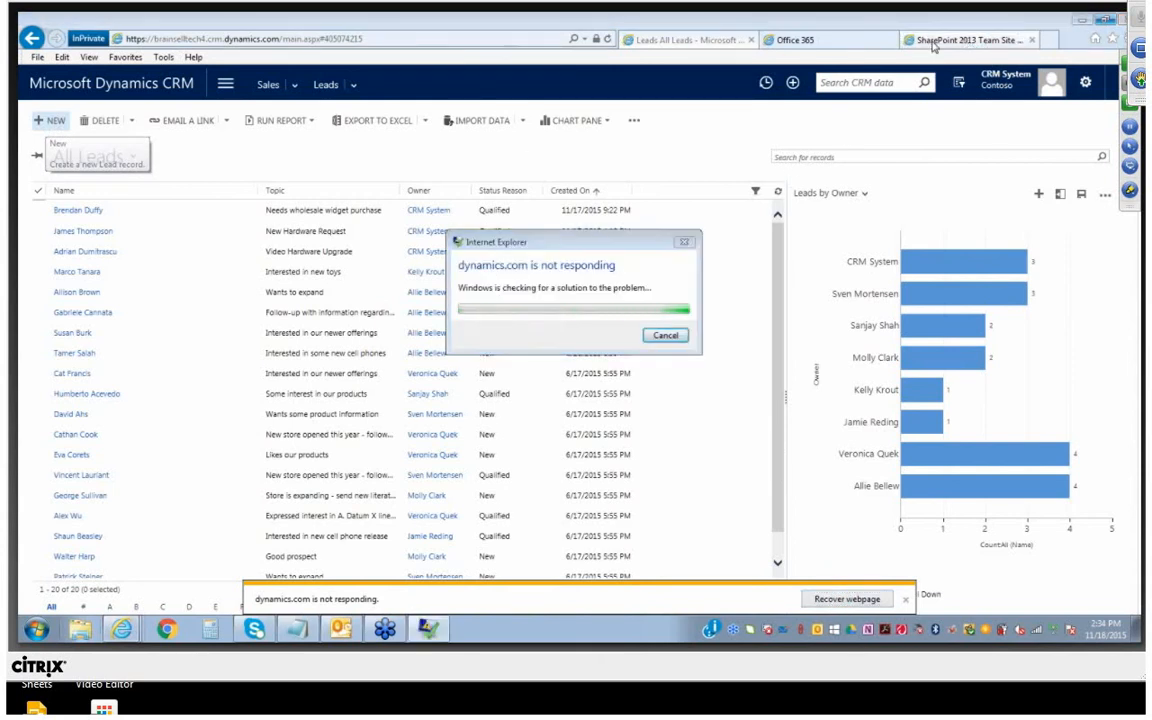
{"action": "left_click", "coordinate": [978, 42]}
{"action": "left_click", "coordinate": [1048, 40]}
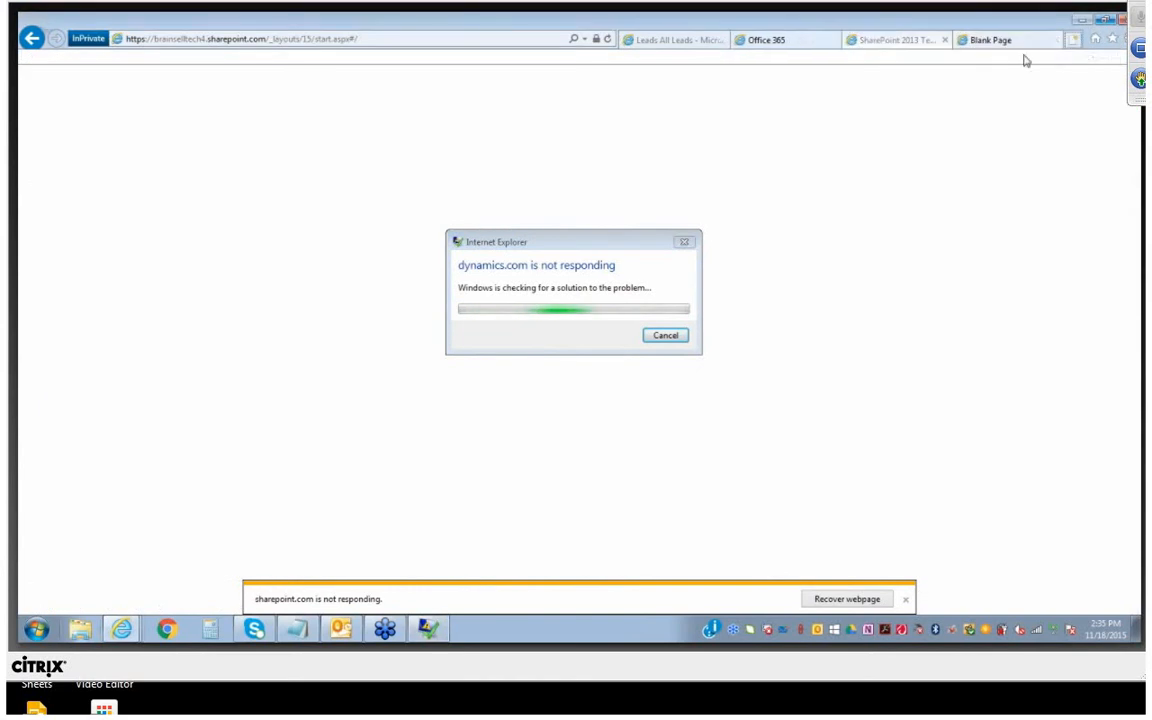
{"action": "left_click", "coordinate": [426, 39]}
{"action": "type", "text": "https://brainselltech4.crm.dynamics.com/"}
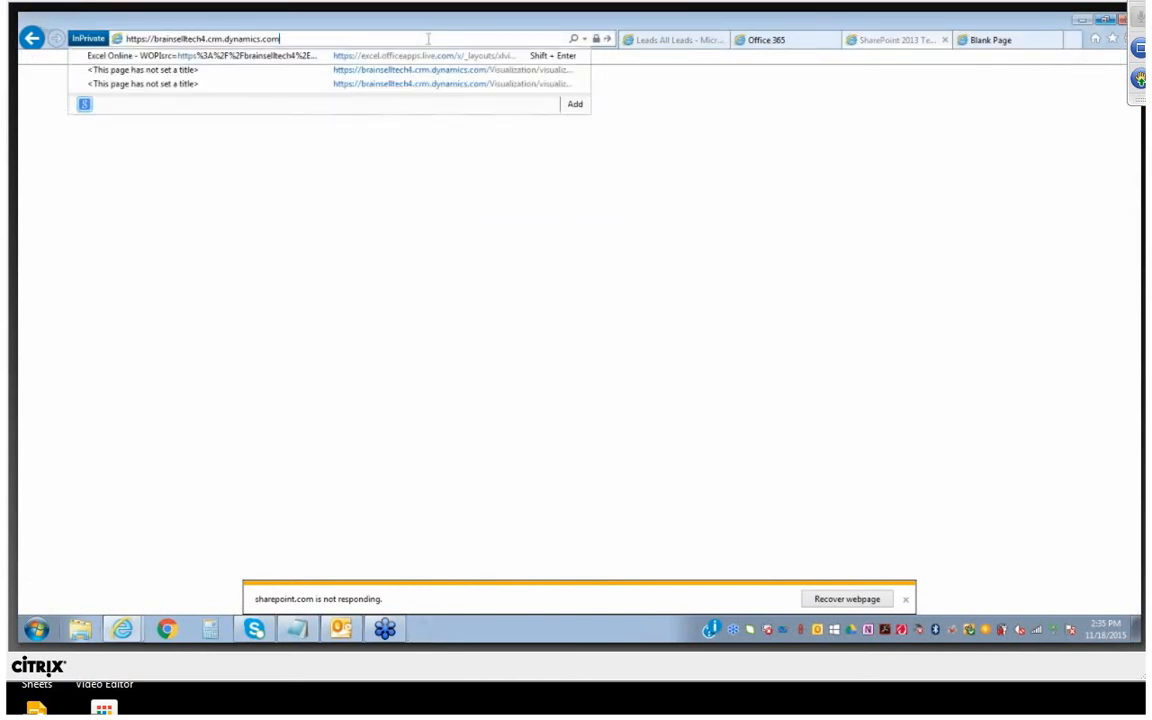
{"action": "key", "text": "Return"}
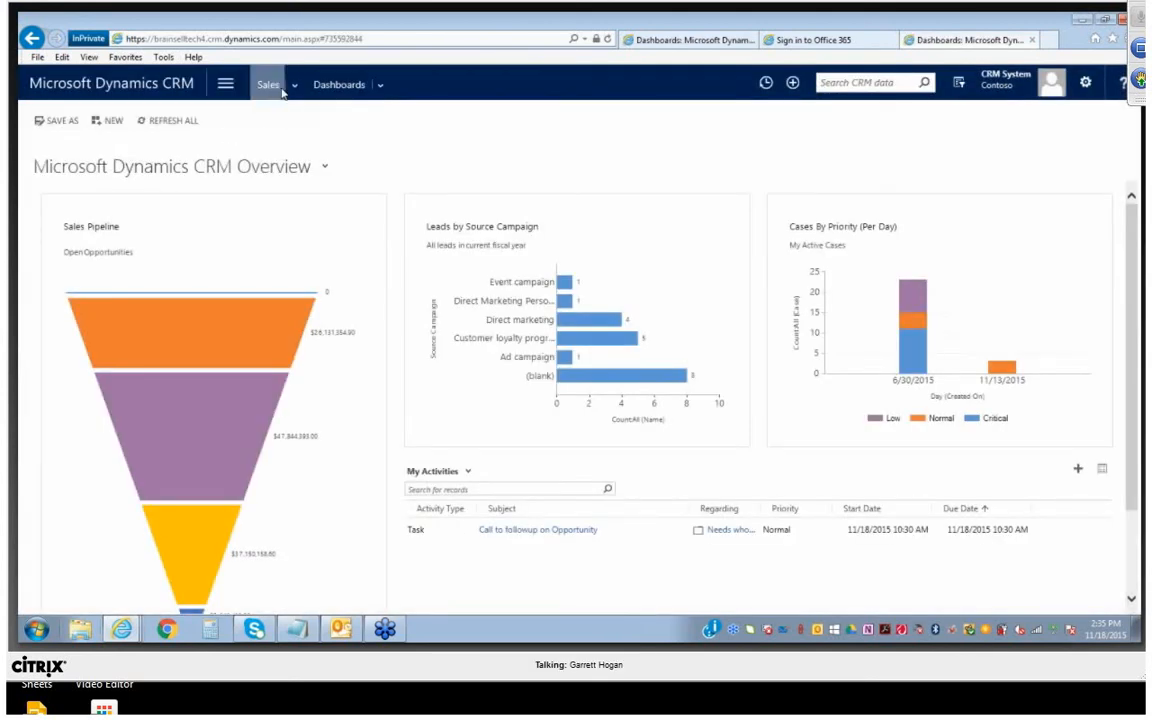
Go to the Sales Leads list and switch it to the All Leads view
{"action": "left_click", "coordinate": [295, 86]}
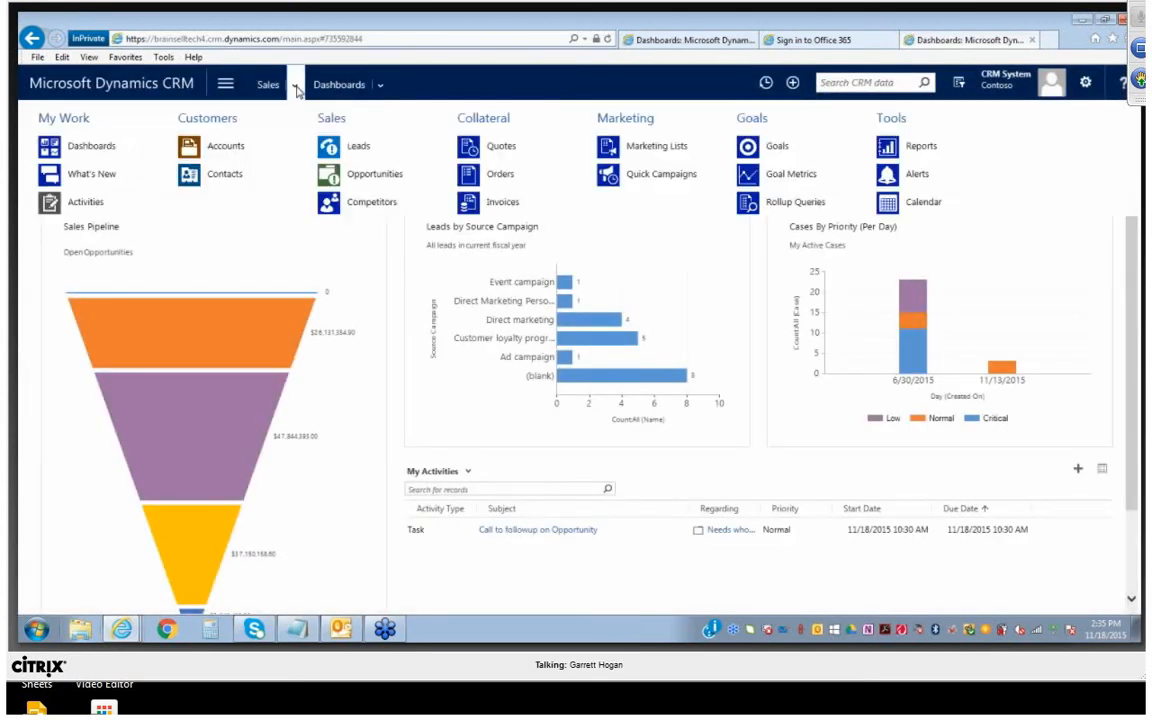
{"action": "left_click", "coordinate": [356, 147]}
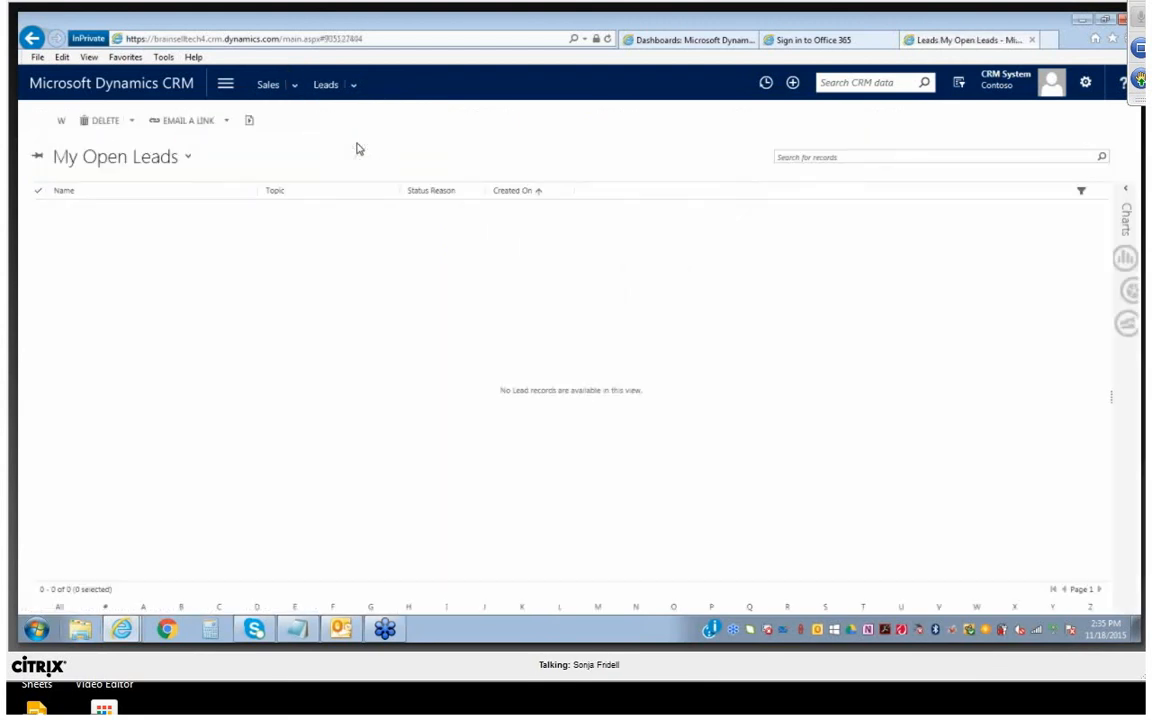
{"action": "left_click", "coordinate": [185, 157]}
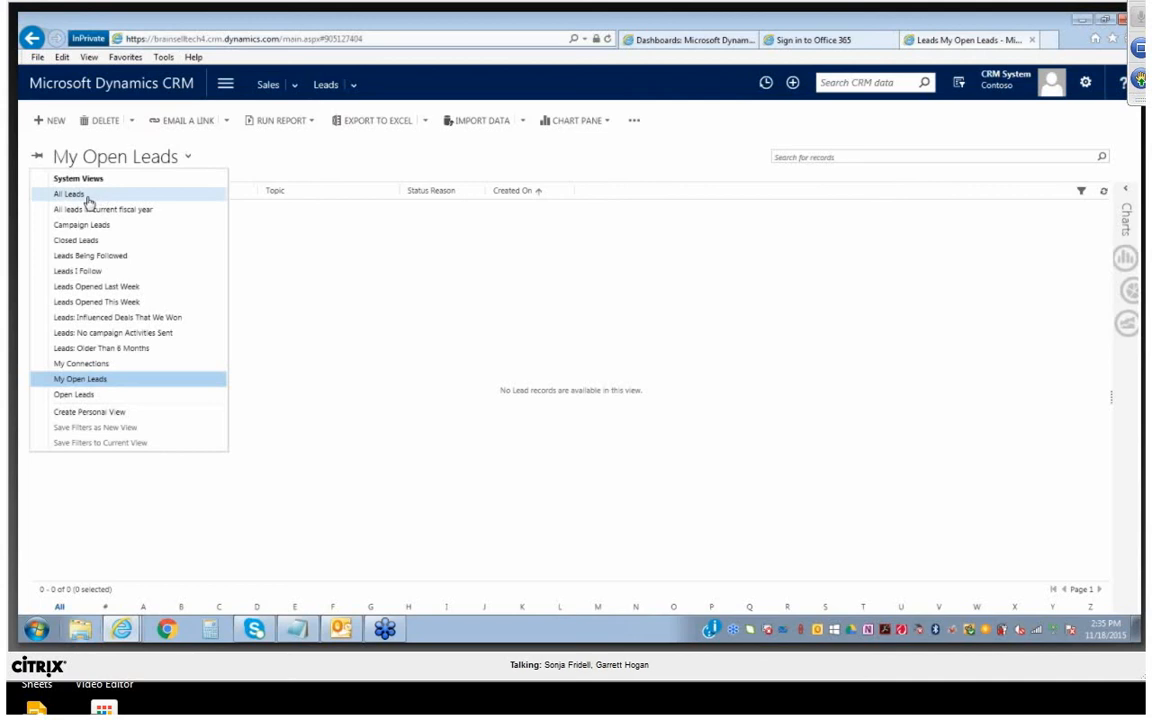
{"action": "left_click", "coordinate": [78, 180]}
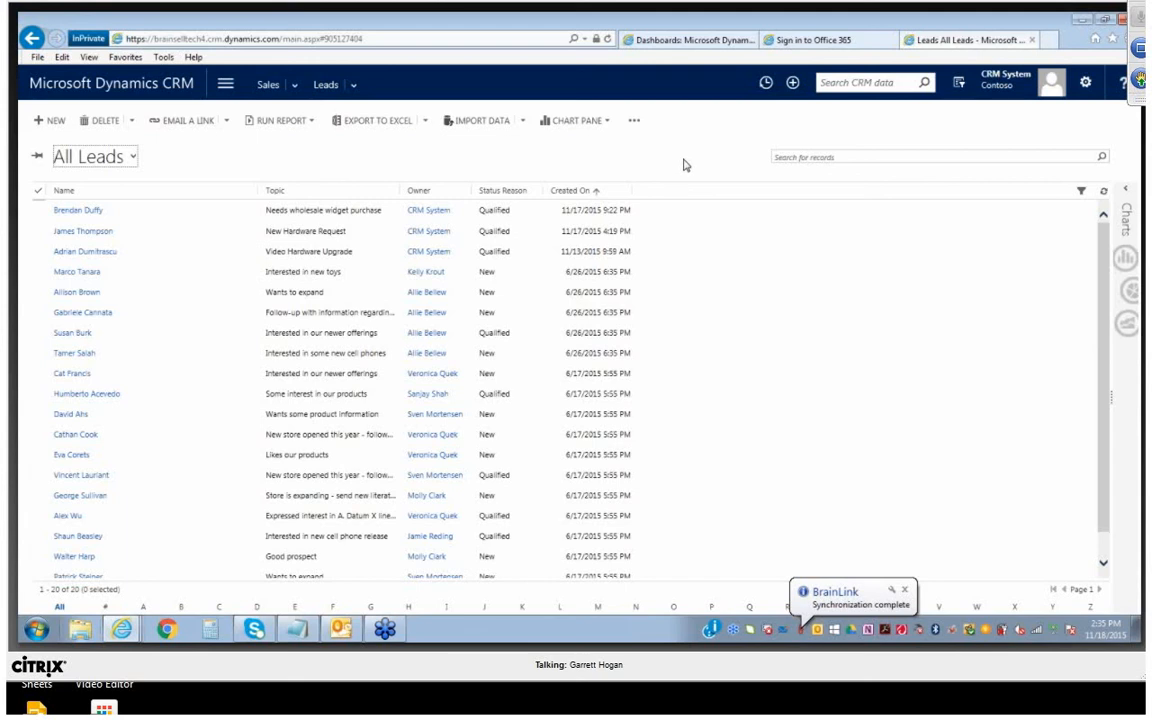
Create a new lead record and set its lead source to Trade Show
{"action": "left_click", "coordinate": [48, 120]}
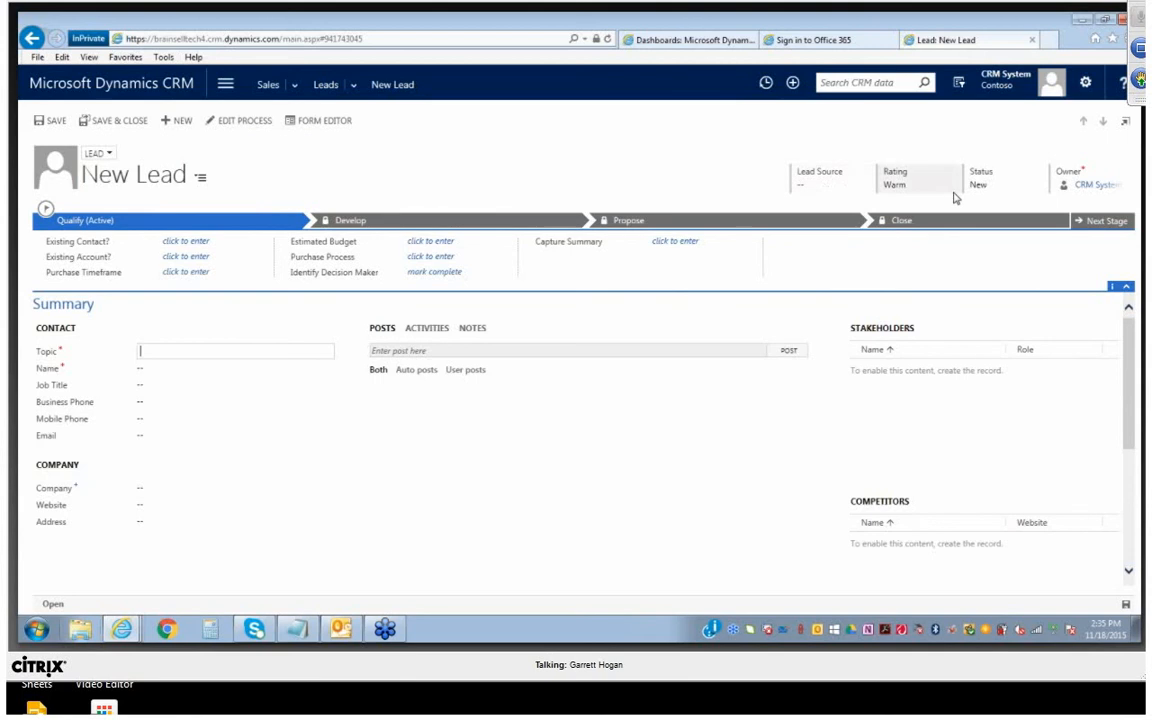
{"action": "left_click", "coordinate": [1077, 190]}
{"action": "left_click", "coordinate": [828, 186]}
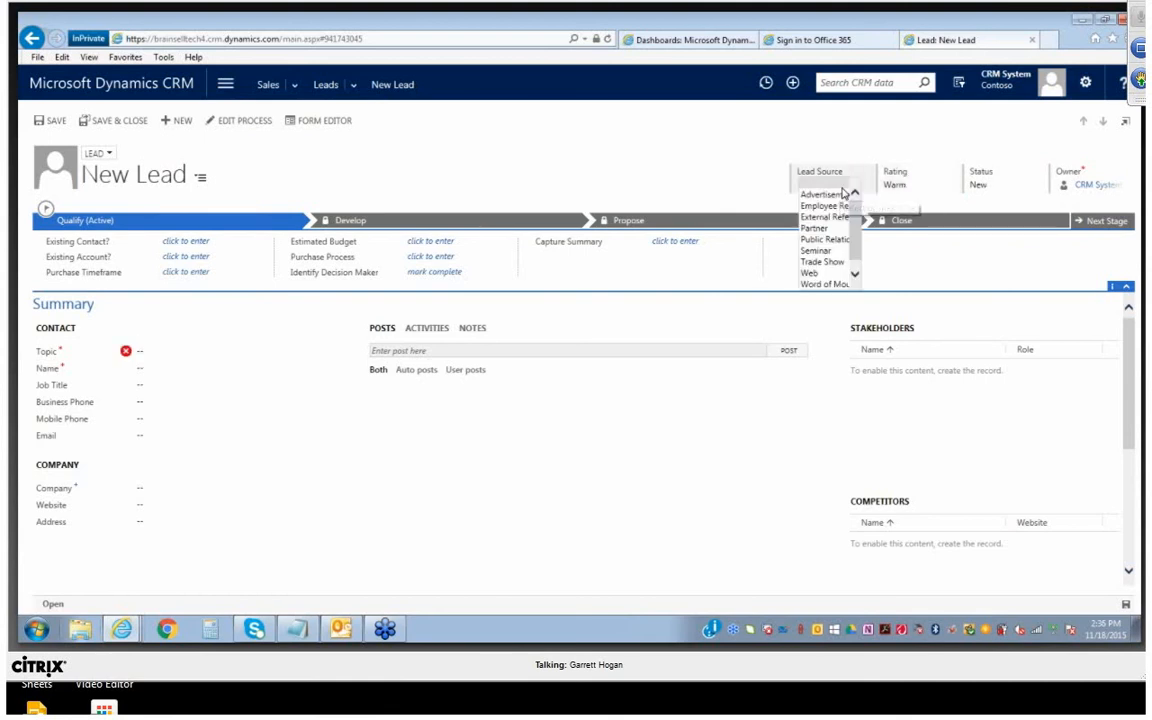
{"action": "left_click", "coordinate": [820, 263]}
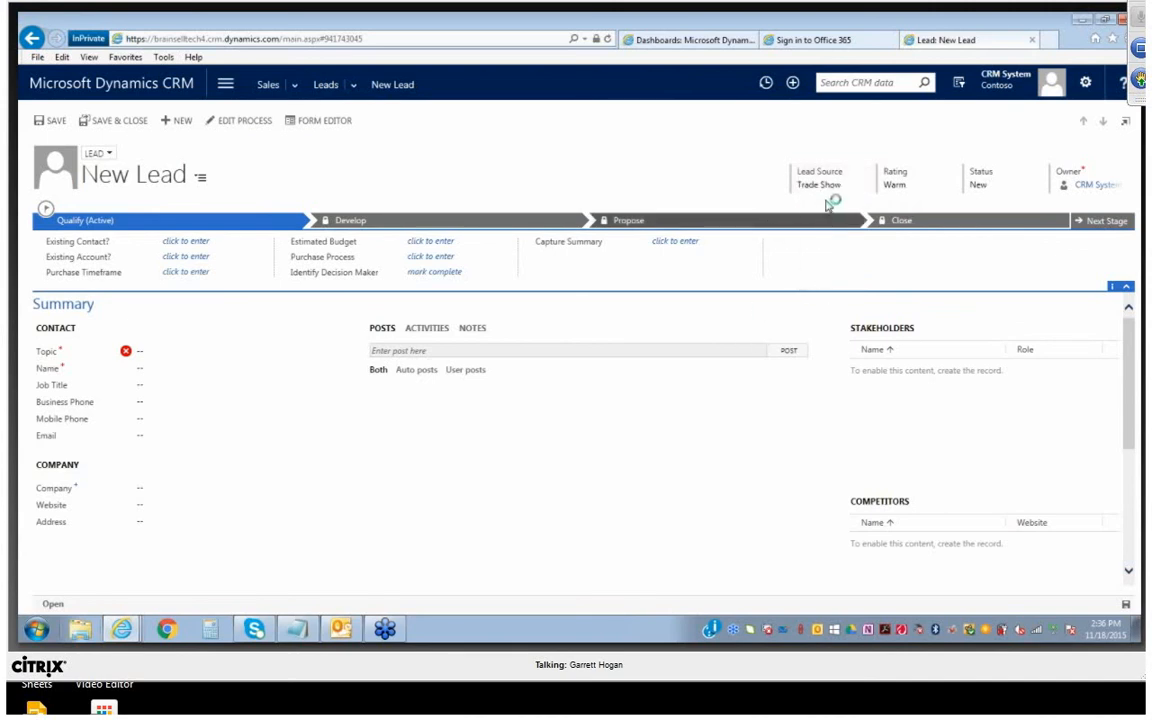
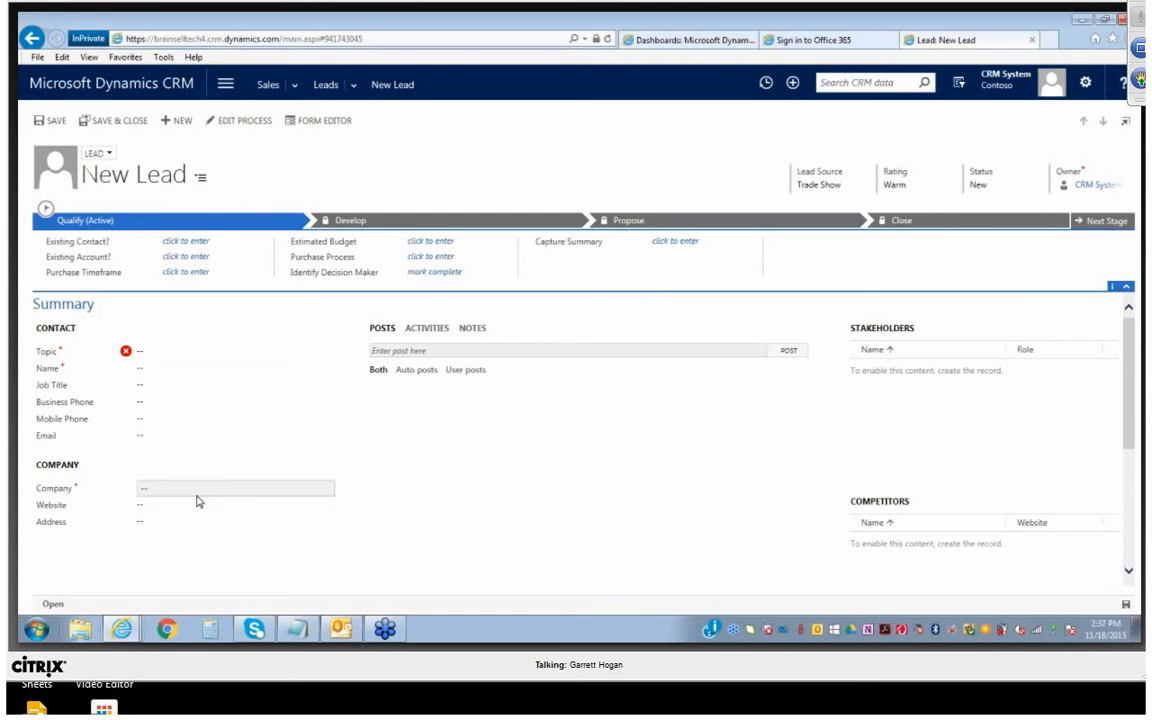
Set the new lead's topic to "Needs new widgets" and enter the contact's first and last name
{"action": "left_click", "coordinate": [189, 352]}
{"action": "type", "text": "Ne"}
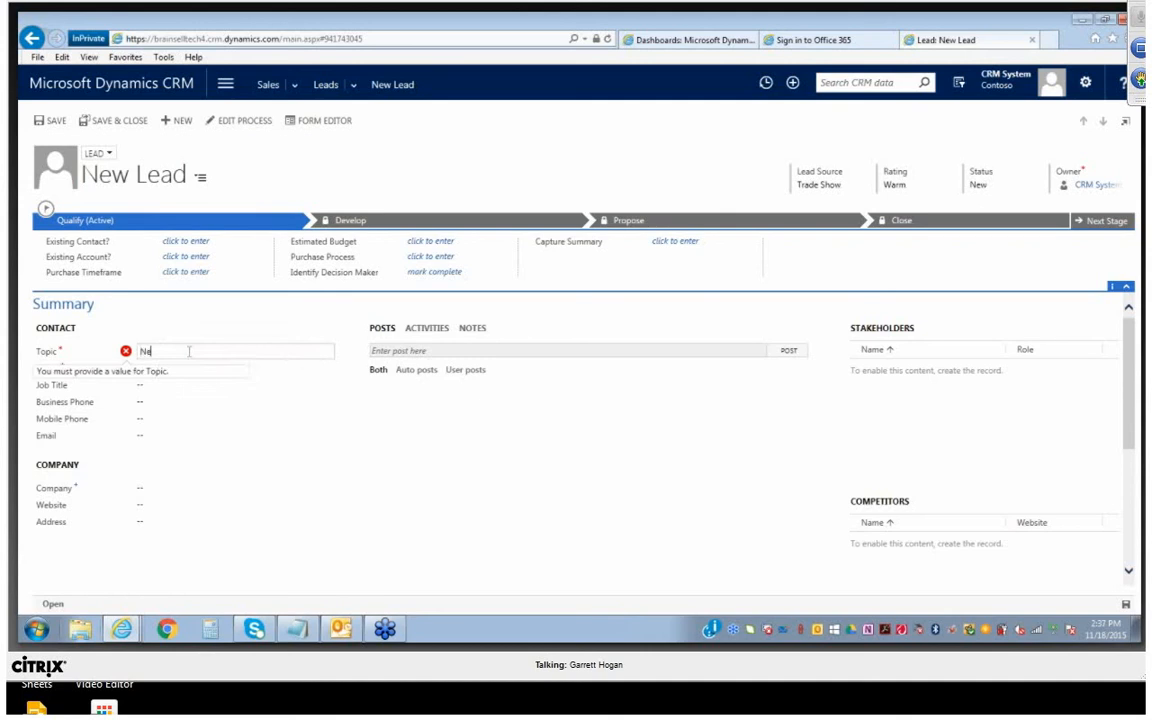
{"action": "type", "text": "eds new widgets"}
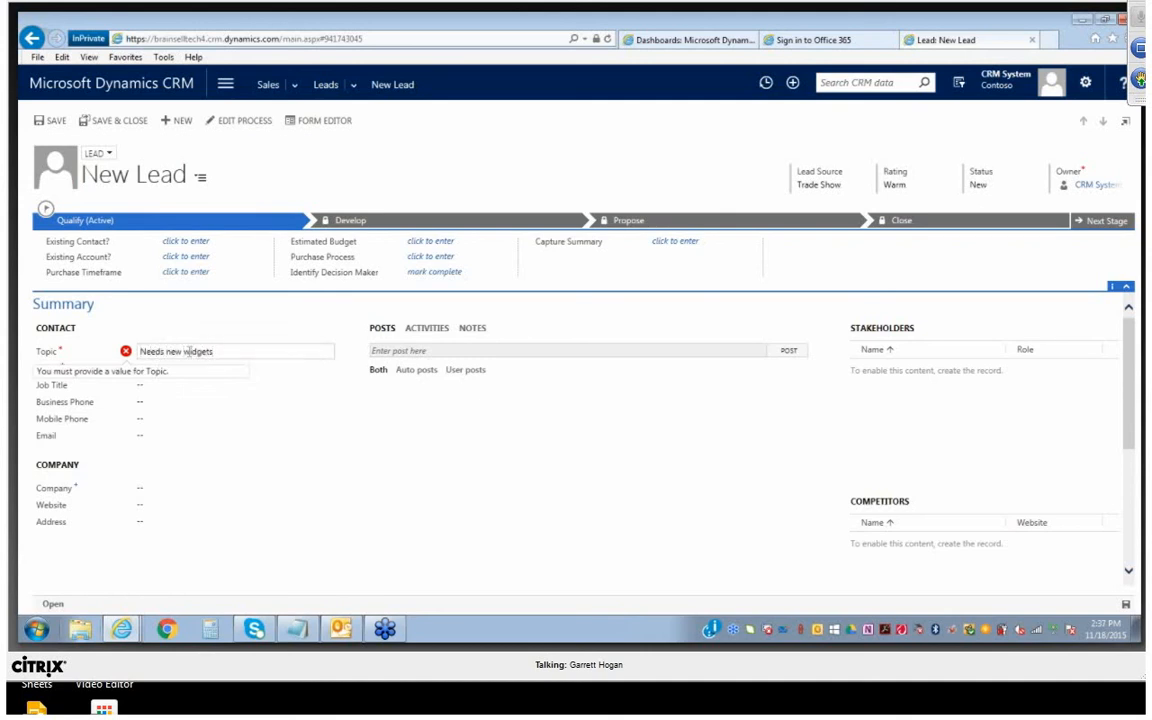
{"action": "left_click", "coordinate": [267, 370]}
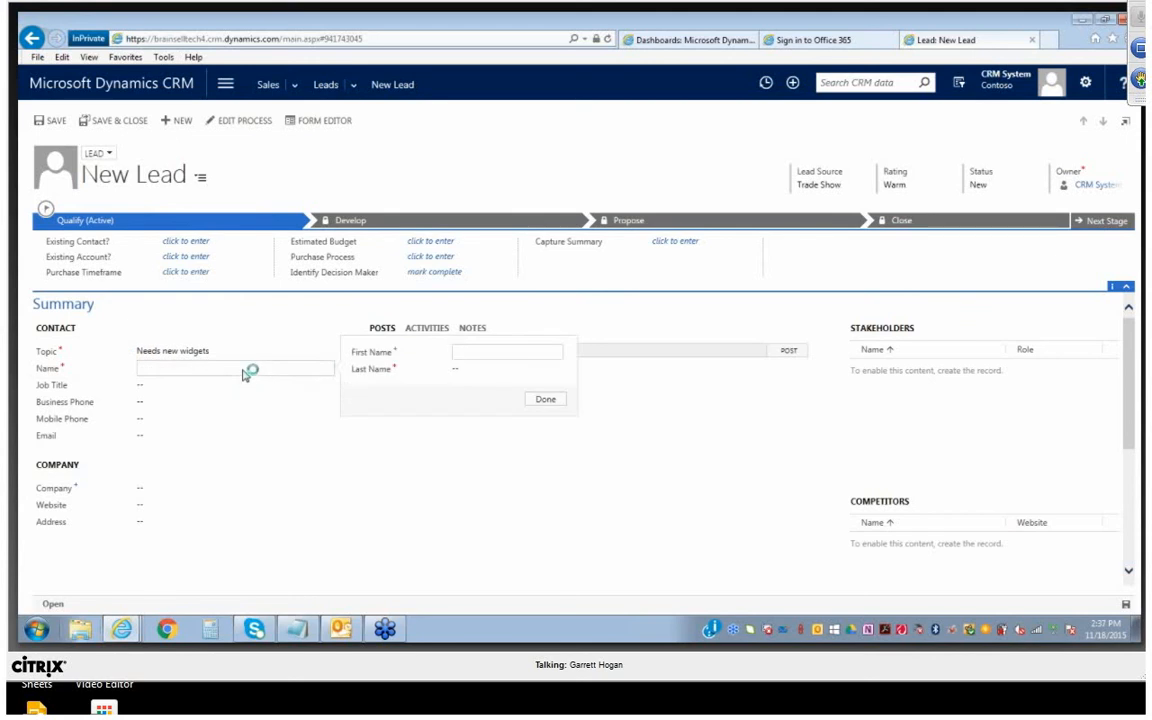
{"action": "key", "text": "Tab"}
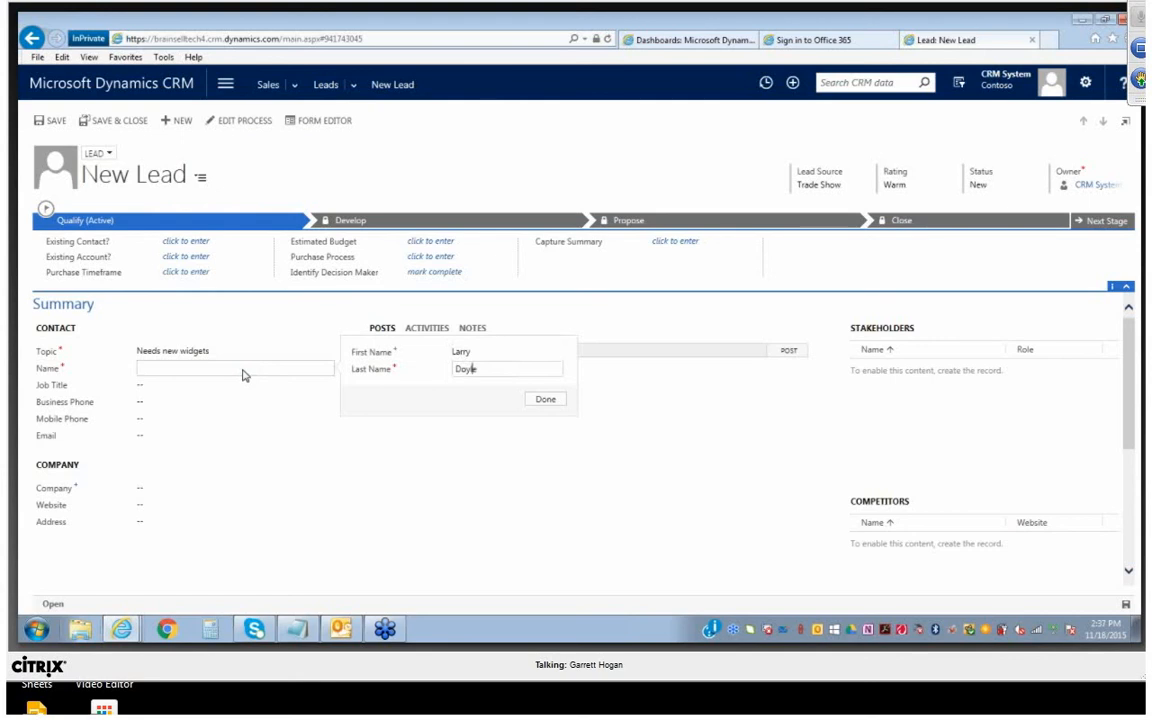
{"action": "left_click", "coordinate": [544, 400]}
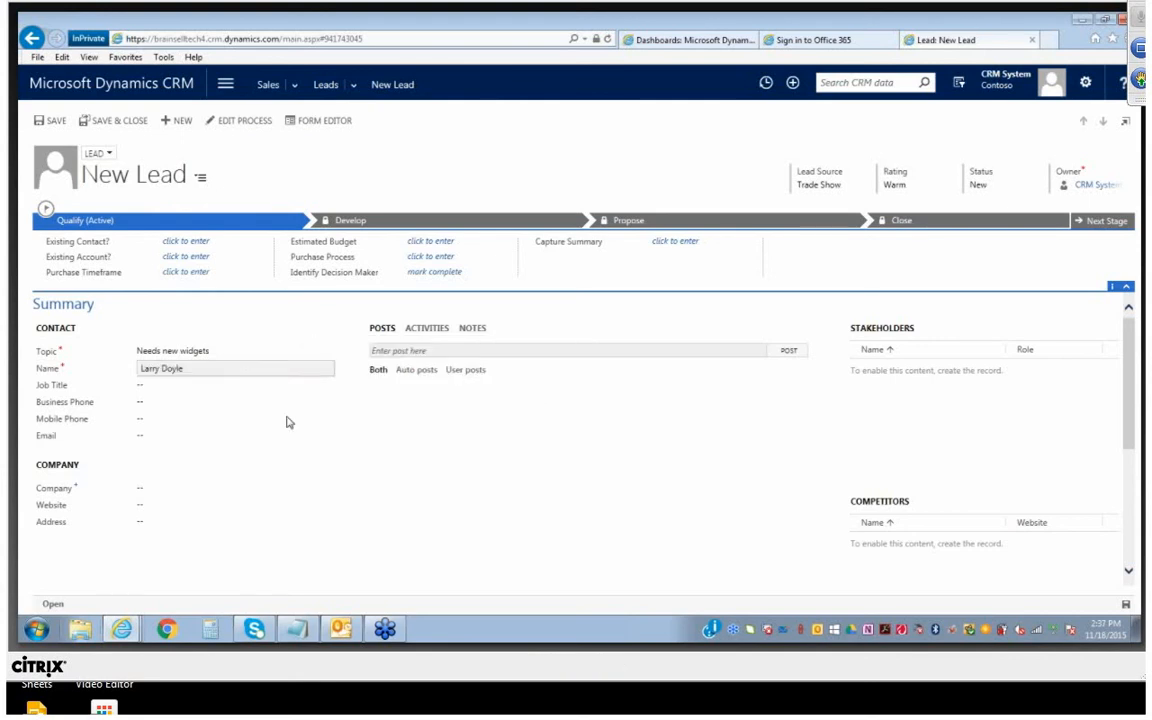
Set the lead's job title to President and enter the business phone number
{"action": "left_click", "coordinate": [207, 388]}
{"action": "type", "text": "Pre"}
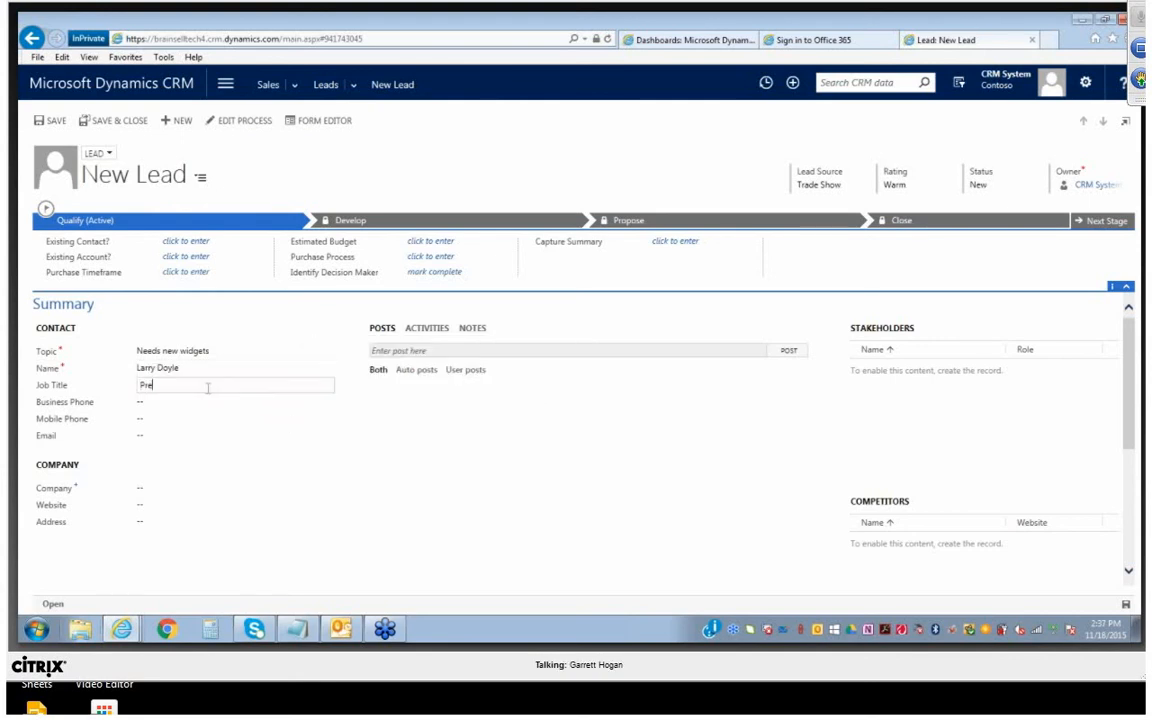
{"action": "type", "text": "sidwent"}
{"action": "key", "text": "Tab"}
{"action": "type", "text": "56"}
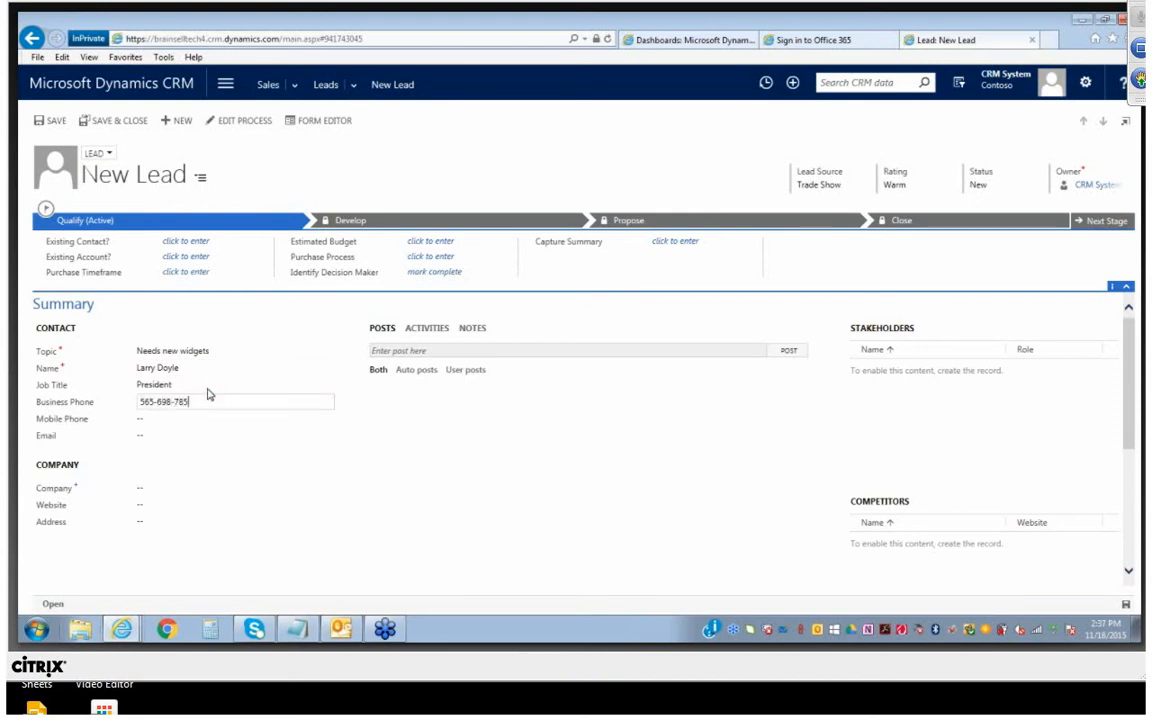
Enter the lead's mobile phone number and e-mail address
{"action": "key", "text": "Tab"}
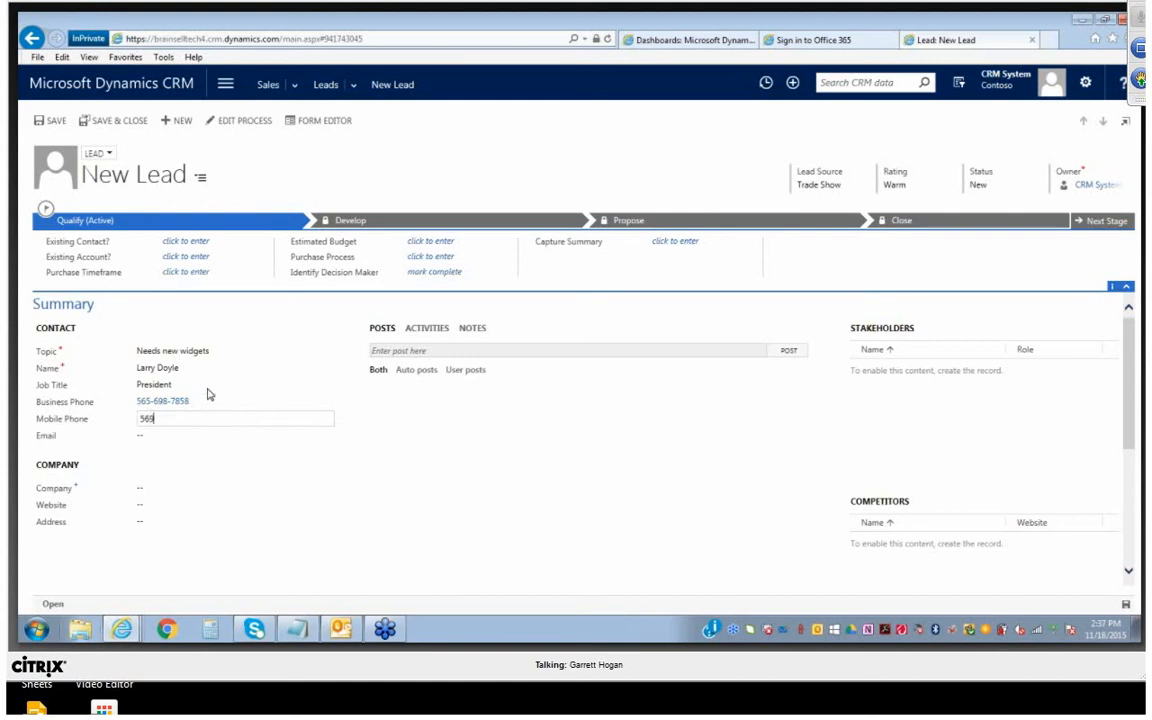
{"action": "key", "text": "Tab"}
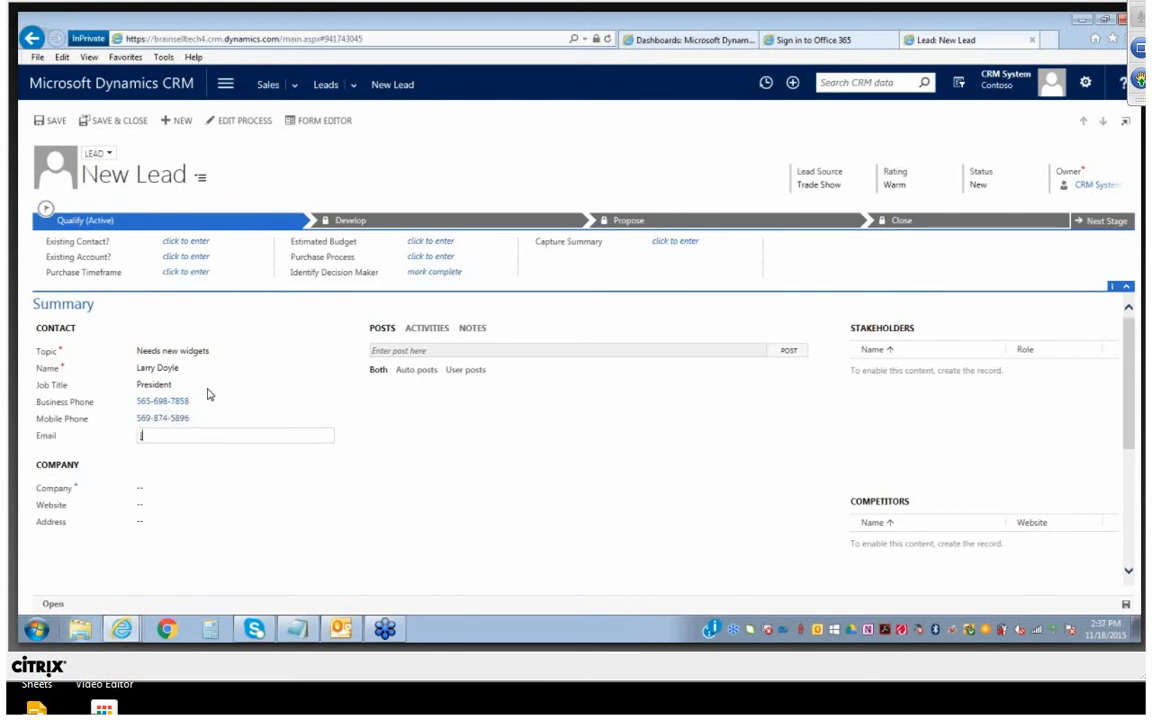
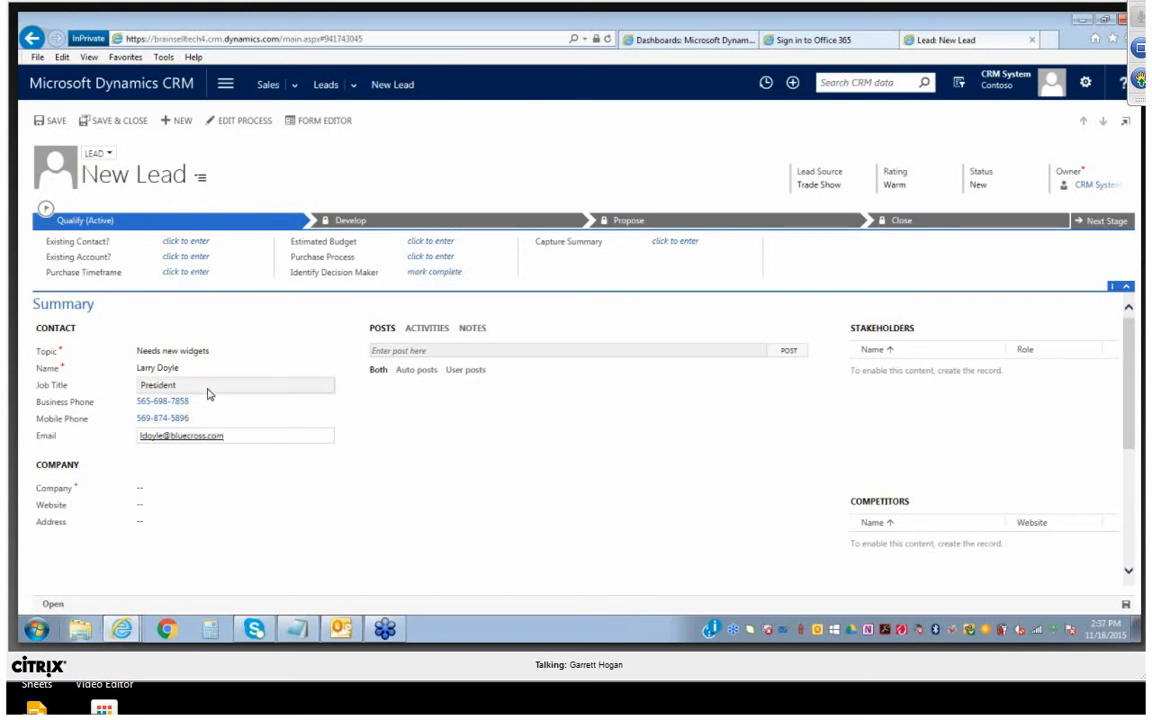
{"action": "key", "text": "Tab"}
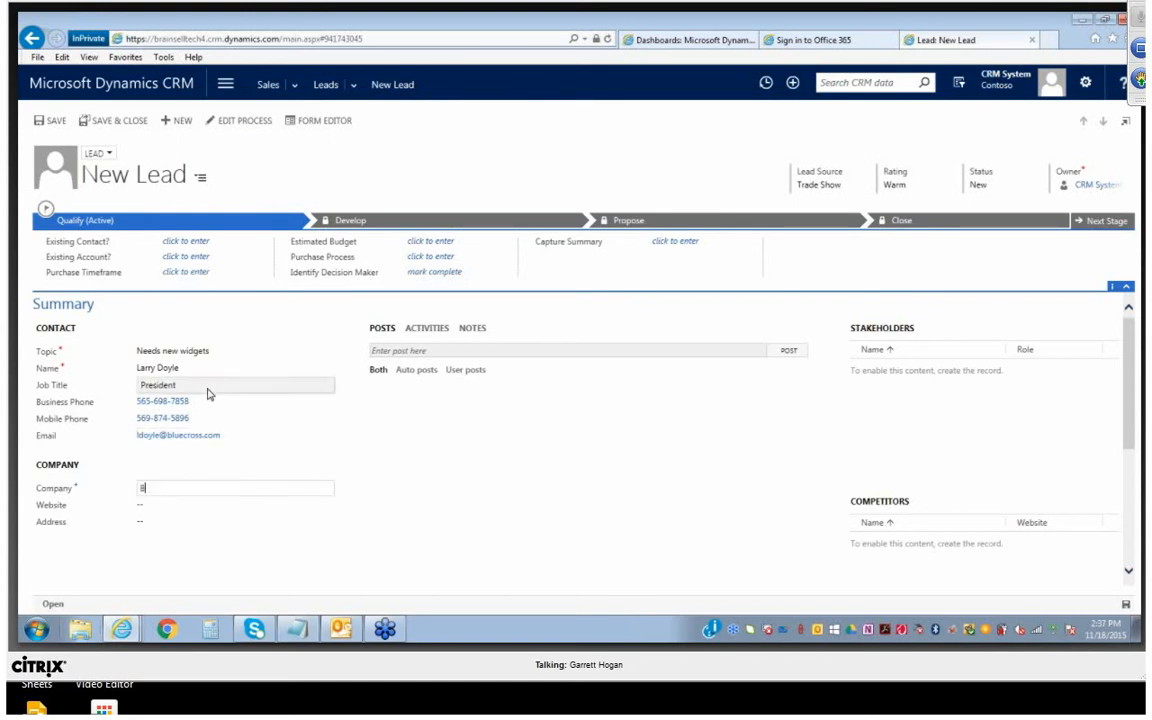
{"action": "key", "text": "Tab"}
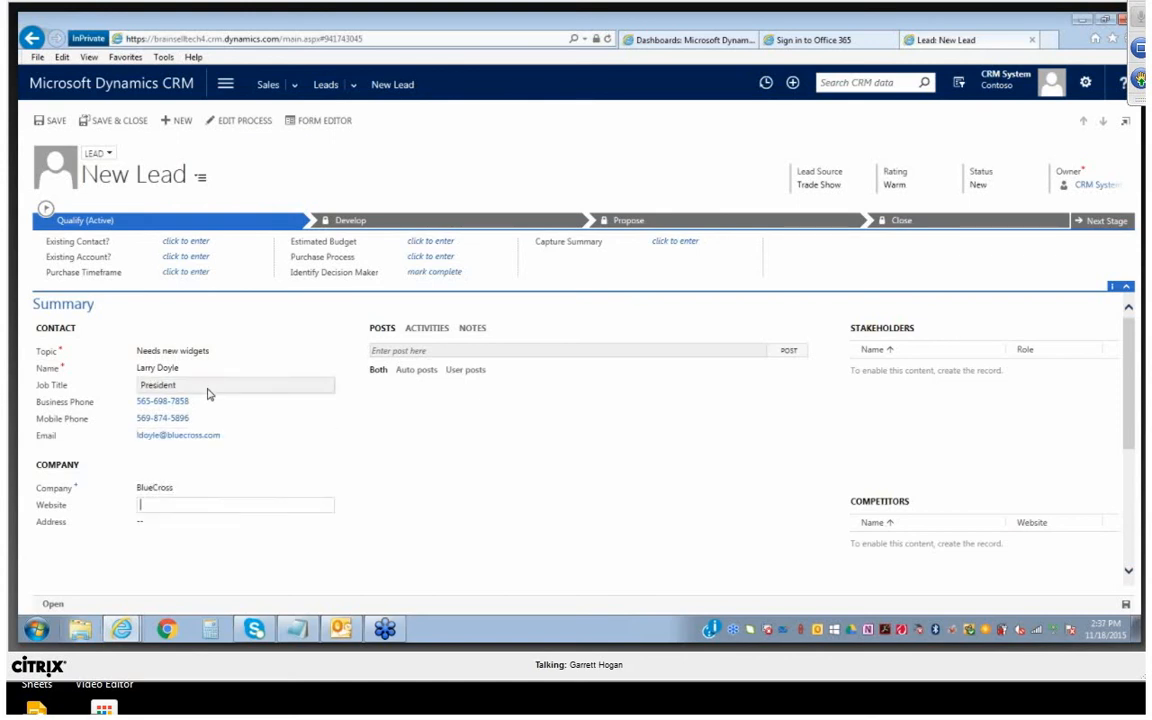
{"action": "type", "text": "www.bluecros"}
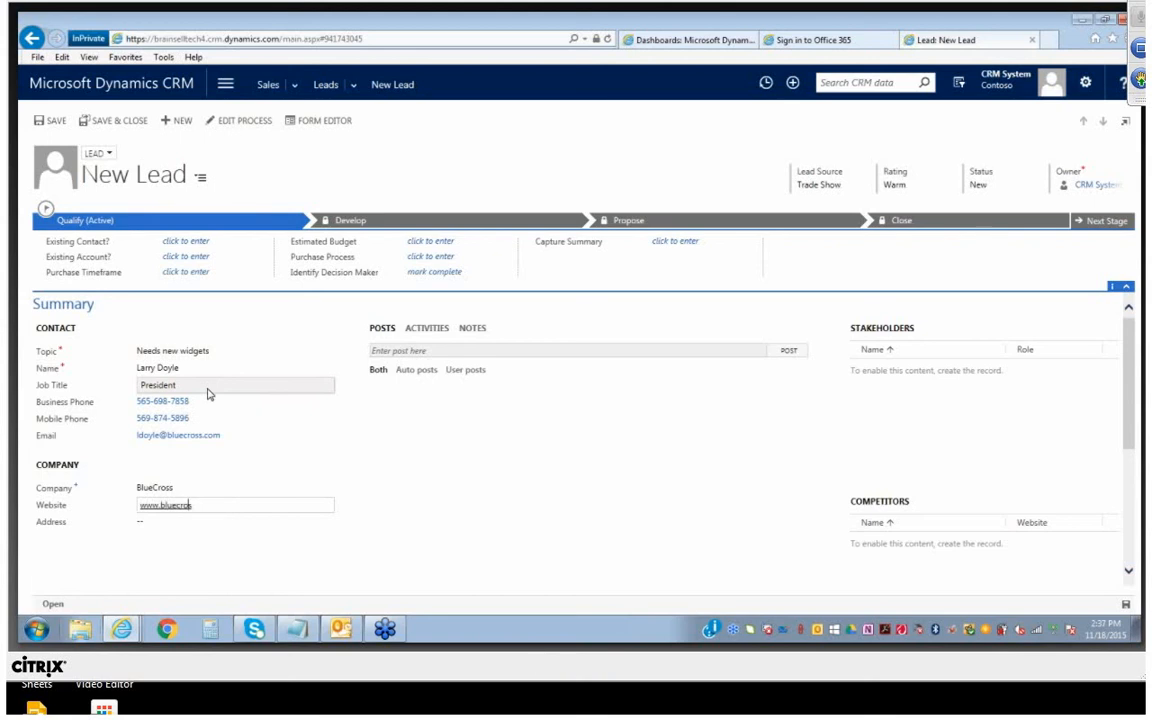
{"action": "type", "text": "s.com"}
{"action": "key", "text": "Tab"}
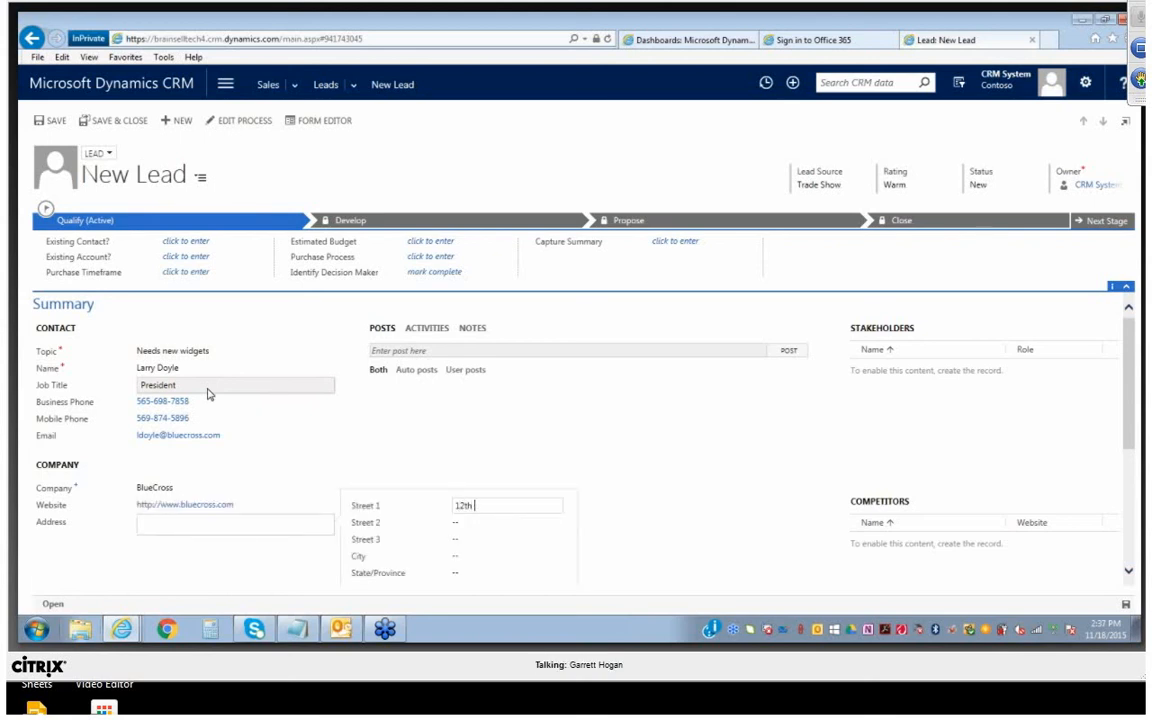
Fill in the company's address with the street, suite, city, state and ZIP code, leaving the country blank
{"action": "key", "text": "Tab"}
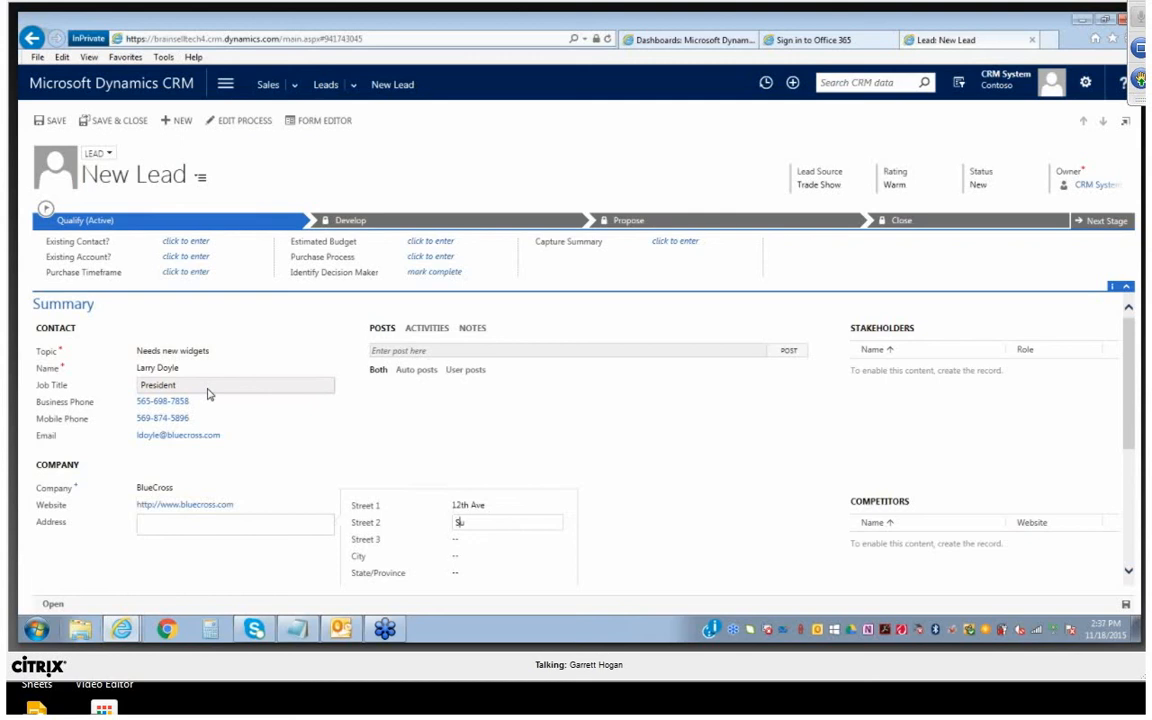
{"action": "type", "text": "Suite 201"}
{"action": "key", "text": "Tab"}
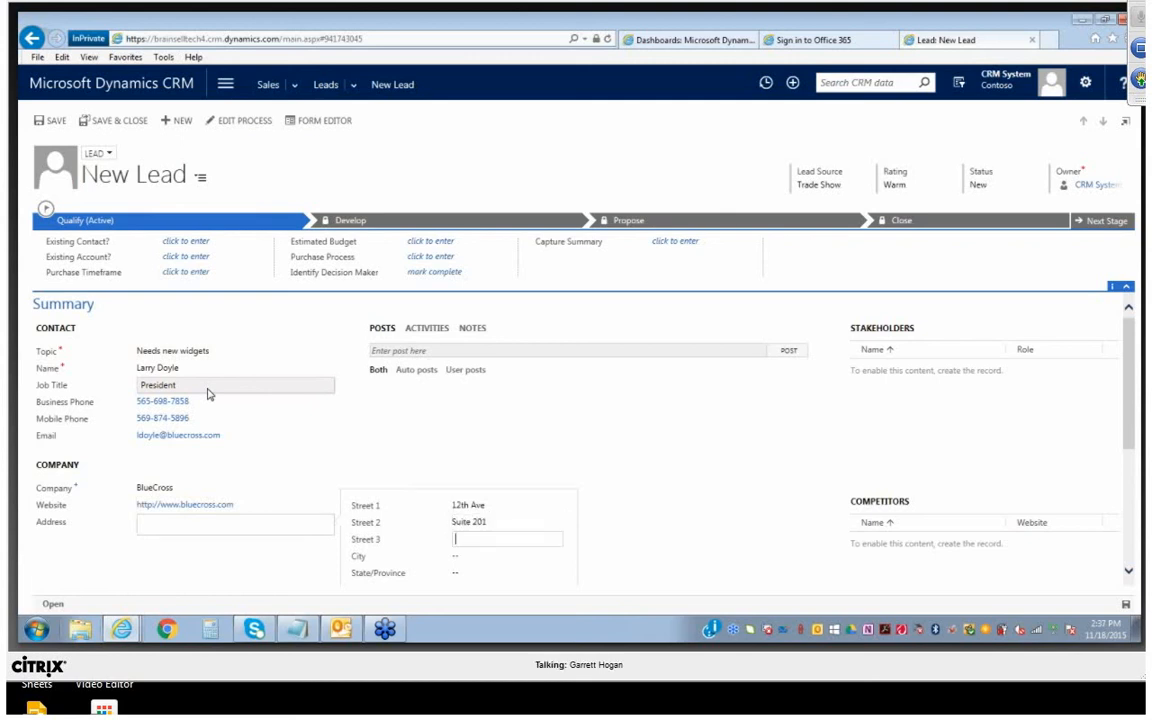
{"action": "type", "text": "Manasquan"}
{"action": "key", "text": "Tab"}
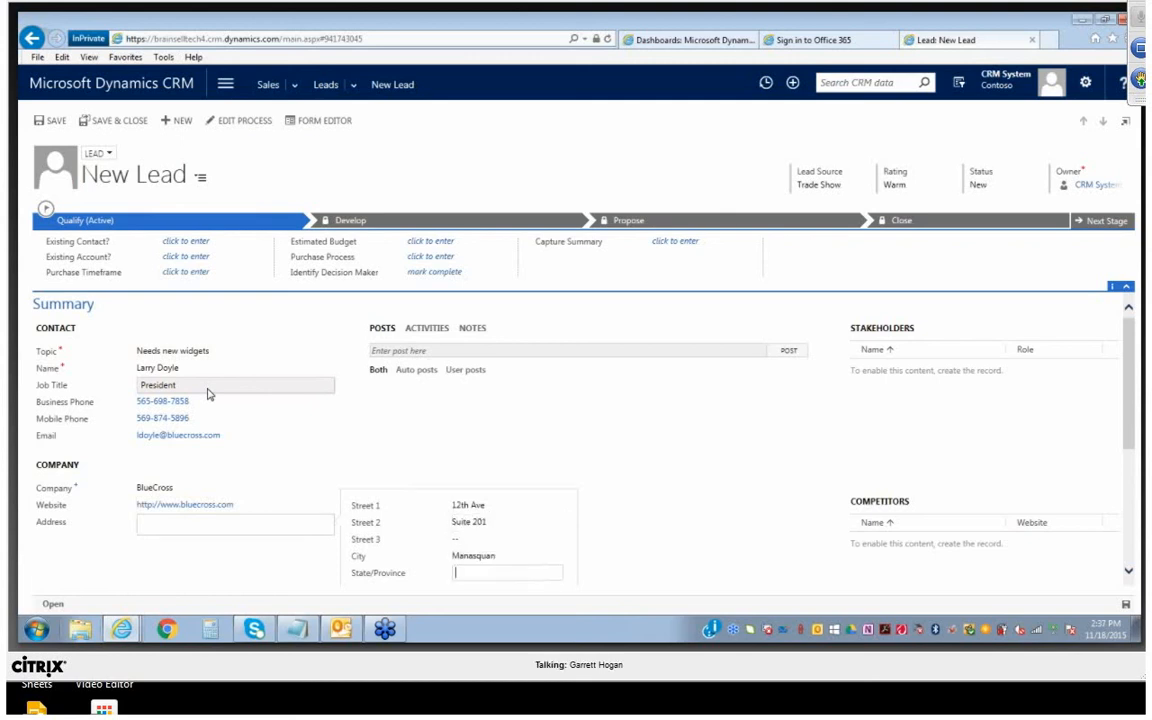
{"action": "key", "text": "Tab"}
{"action": "type", "text": "087"}
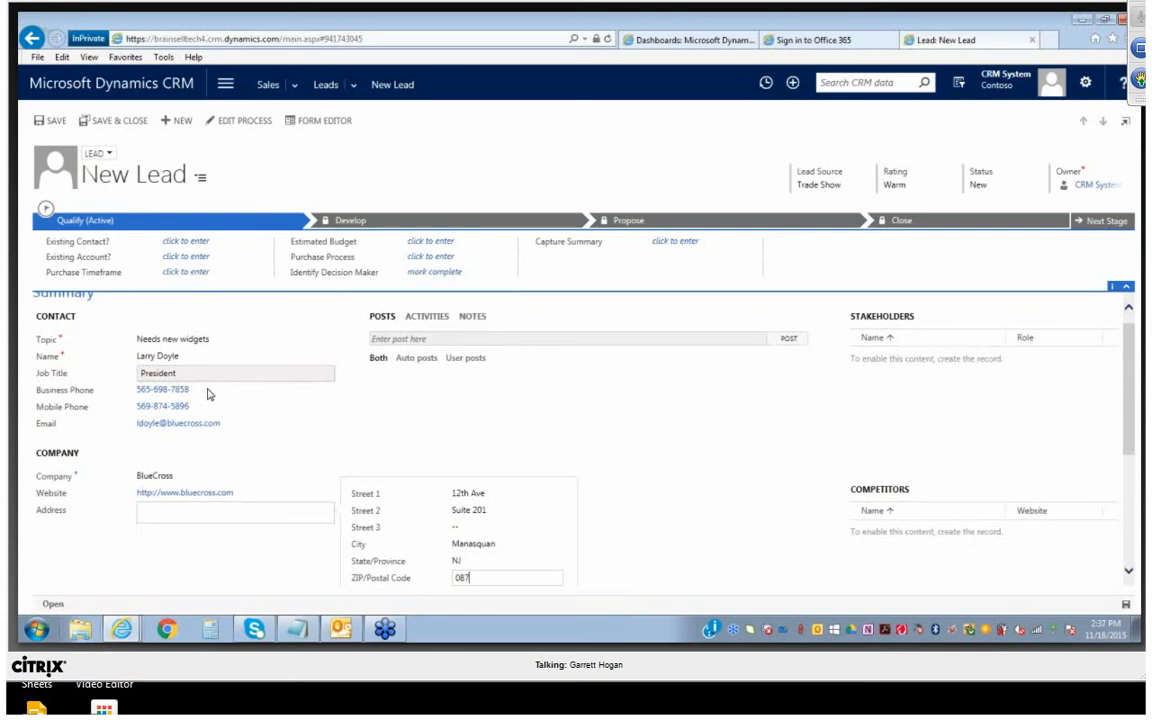
{"action": "type", "text": "36"}
{"action": "key", "text": "Tab"}
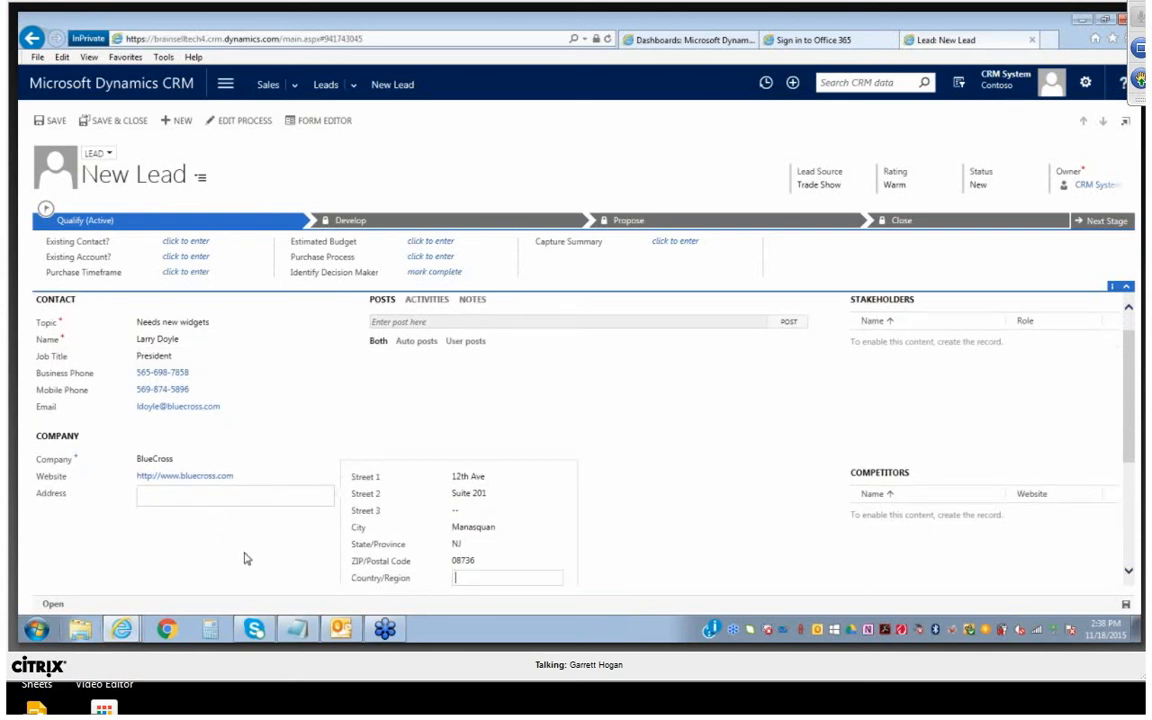
{"action": "scroll", "coordinate": [330, 530], "scroll_direction": "down", "scroll_amount": 1}
{"action": "left_click", "coordinate": [543, 521]}
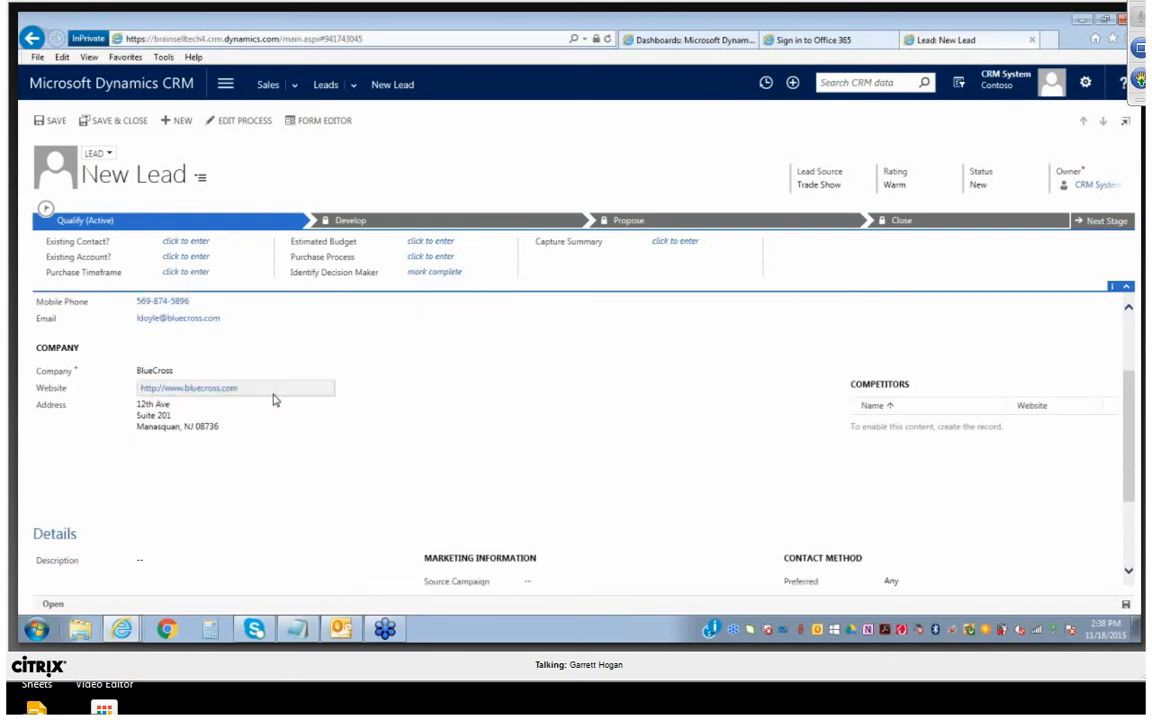
In the lead's details, set the annual revenue to 15000000 and the number of employees to 200
{"action": "scroll", "coordinate": [283, 388], "scroll_direction": "up", "scroll_amount": 1}
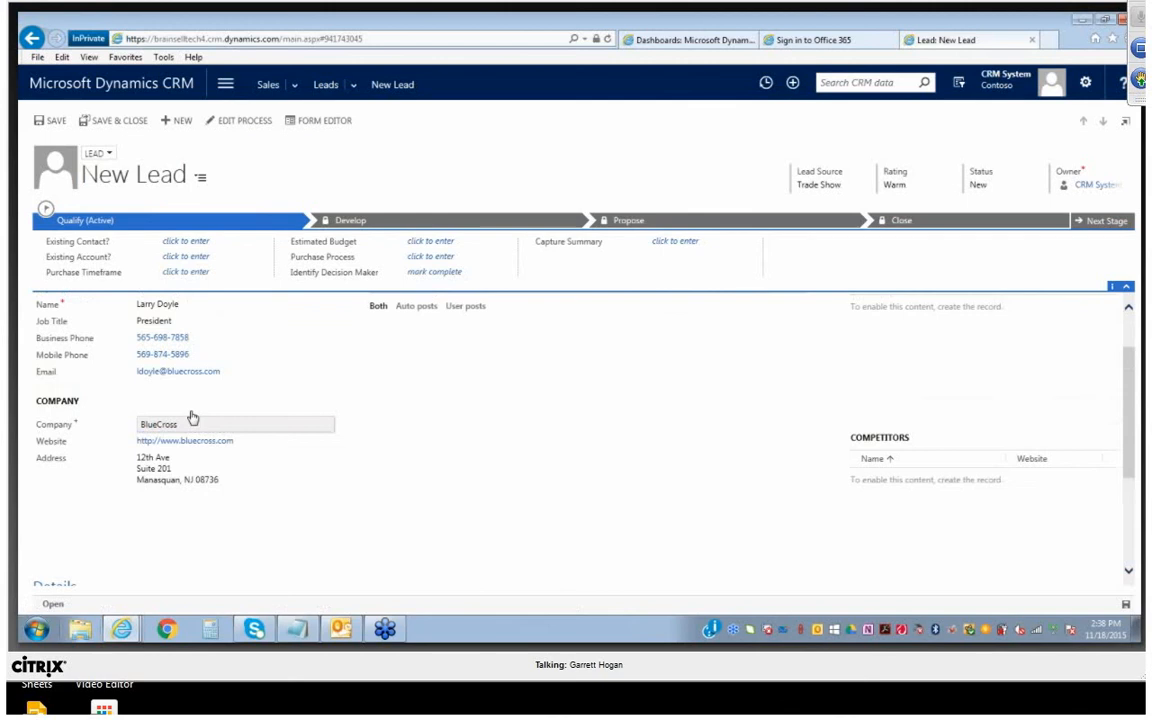
{"action": "scroll", "coordinate": [172, 420], "scroll_direction": "up", "scroll_amount": 1}
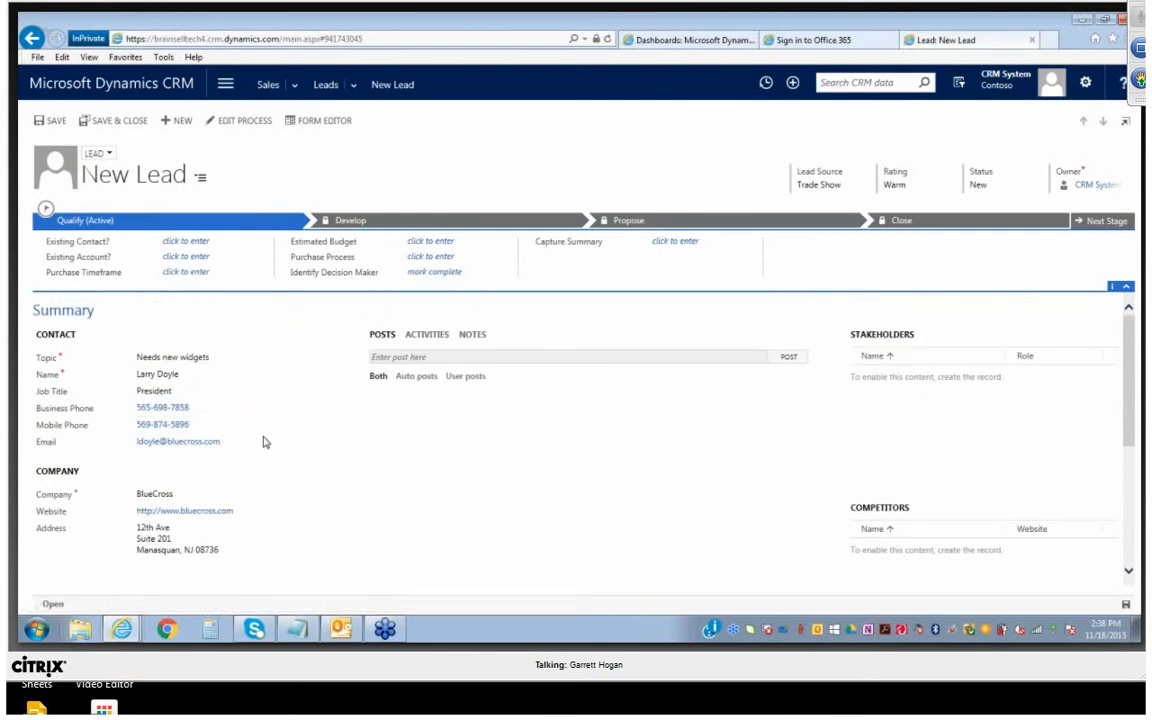
{"action": "scroll", "coordinate": [237, 560], "scroll_direction": "down", "scroll_amount": 1}
{"action": "scroll", "coordinate": [237, 560], "scroll_direction": "down", "scroll_amount": 2}
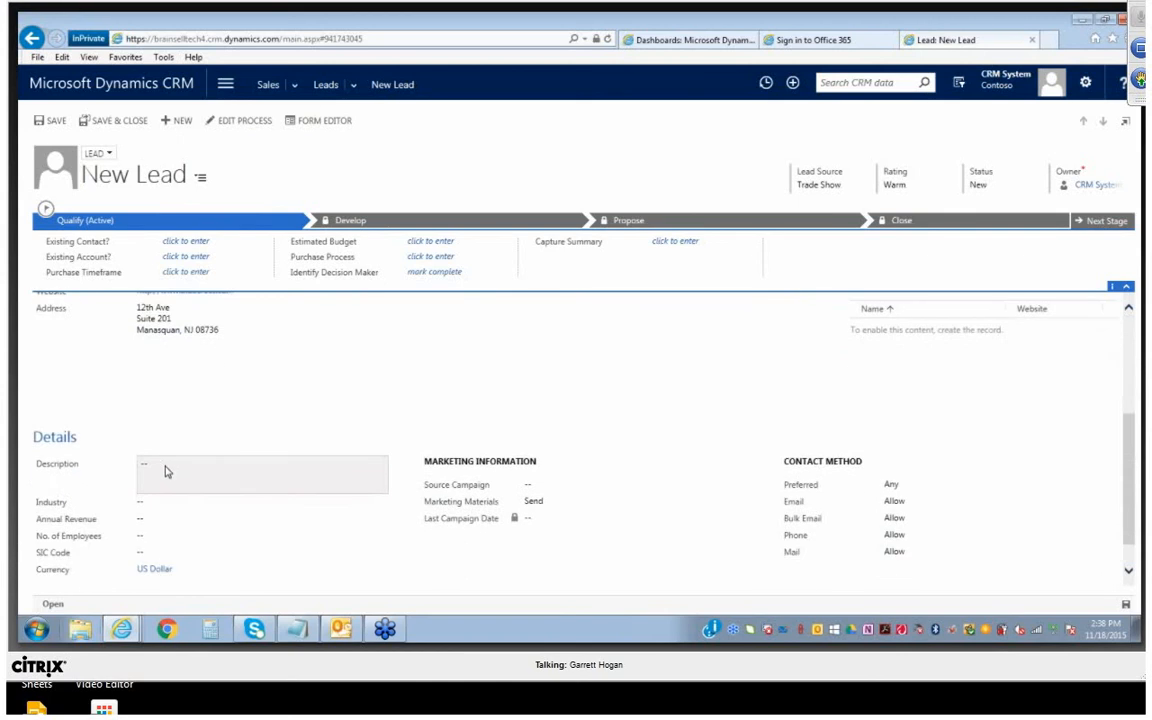
{"action": "left_click", "coordinate": [167, 516]}
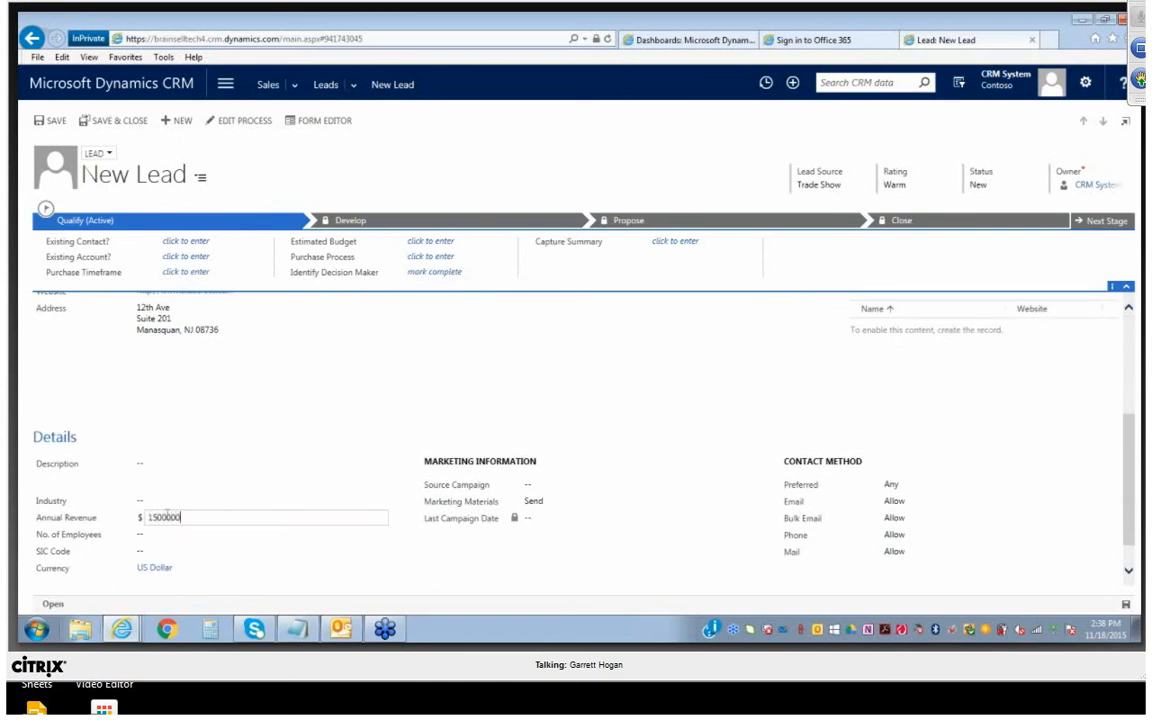
{"action": "type", "text": "15000000"}
{"action": "key", "text": "Tab"}
{"action": "type", "text": "200"}
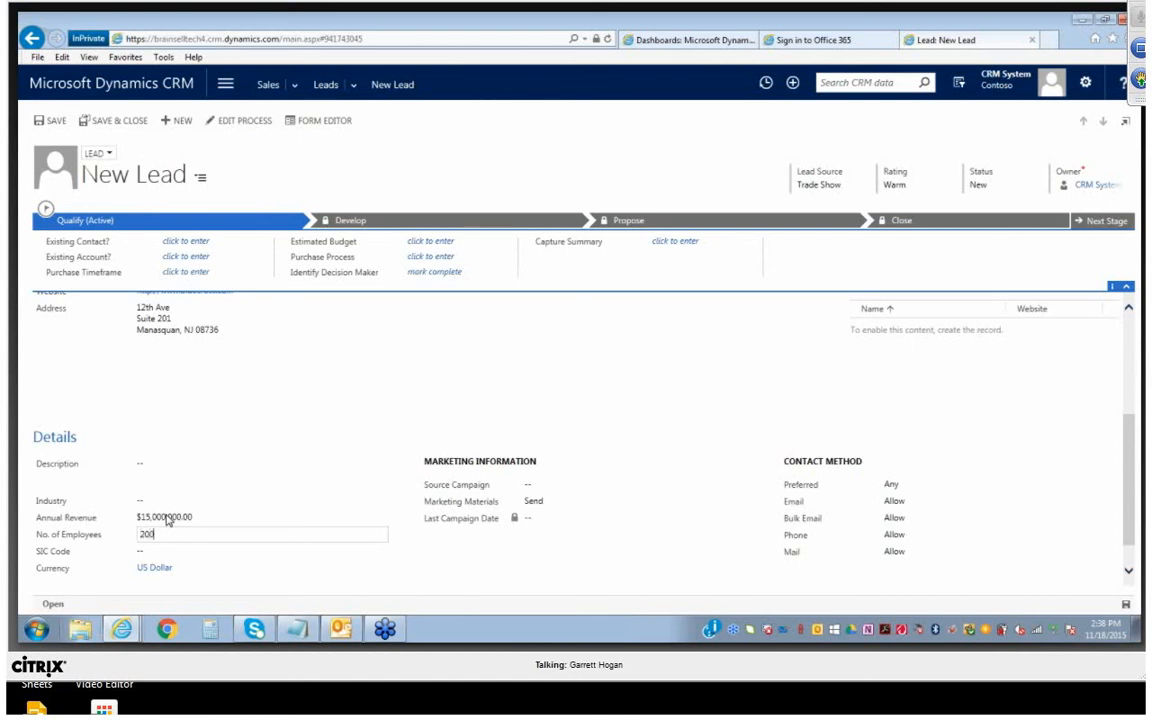
{"action": "key", "text": "Tab"}
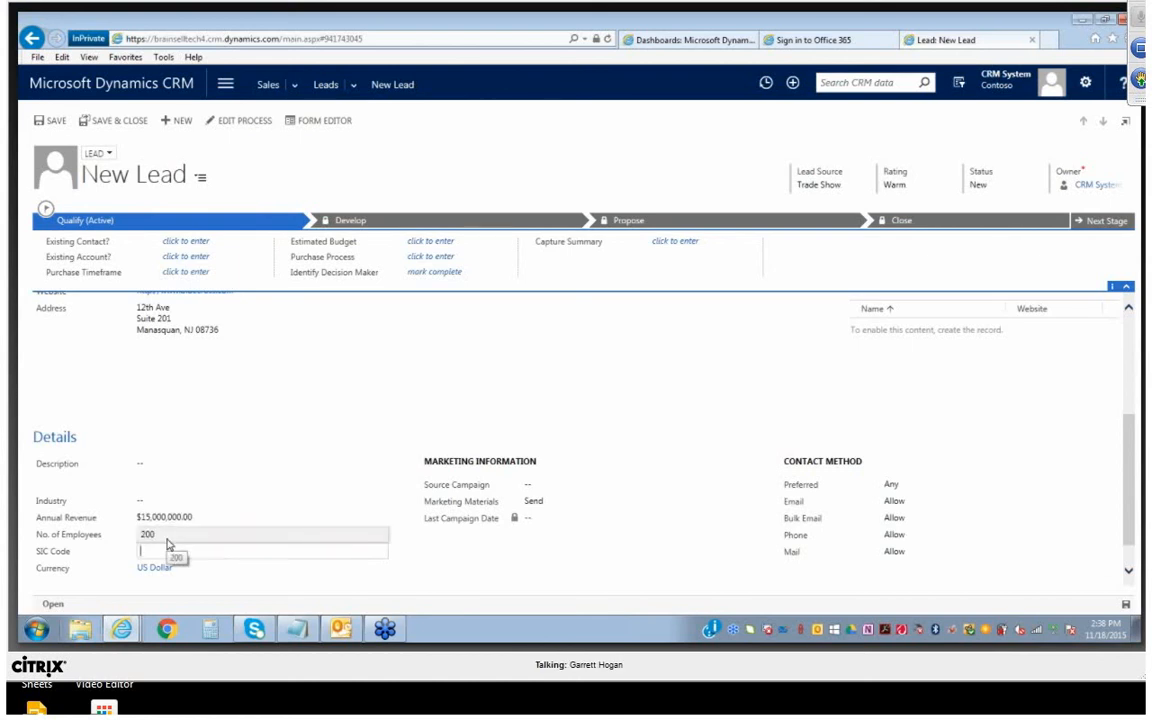
Save the new lead record
{"action": "scroll", "coordinate": [224, 485], "scroll_direction": "down", "scroll_amount": 1}
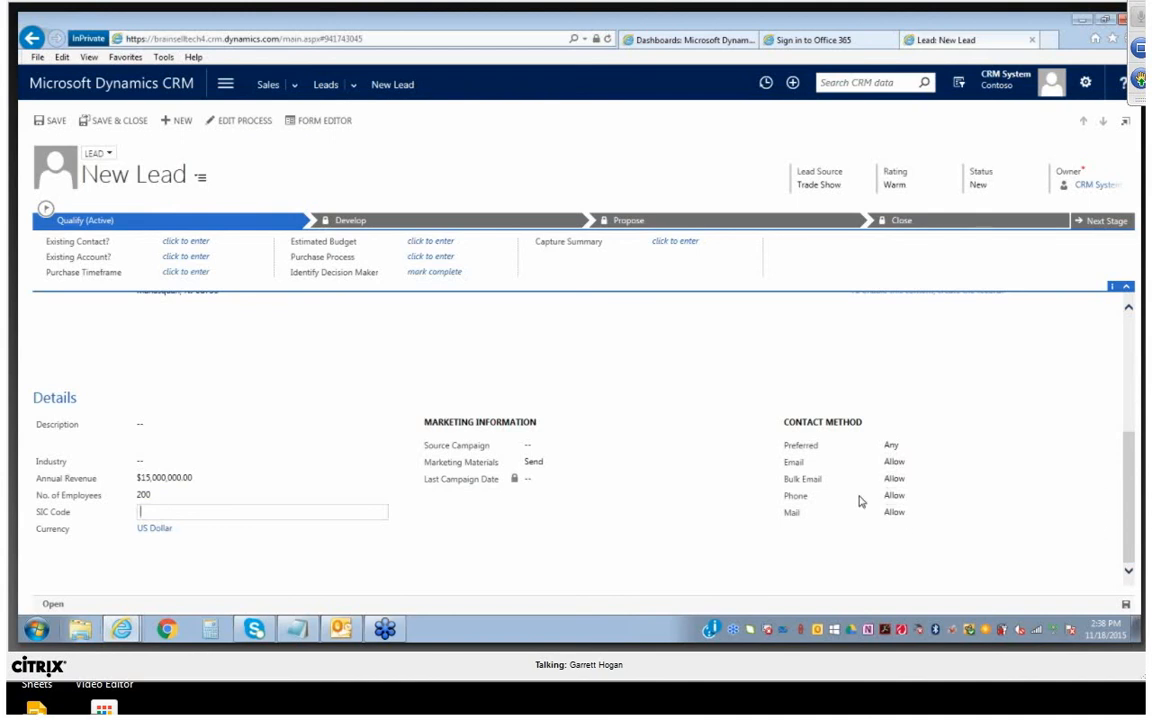
{"action": "scroll", "coordinate": [420, 518], "scroll_direction": "up", "scroll_amount": 5}
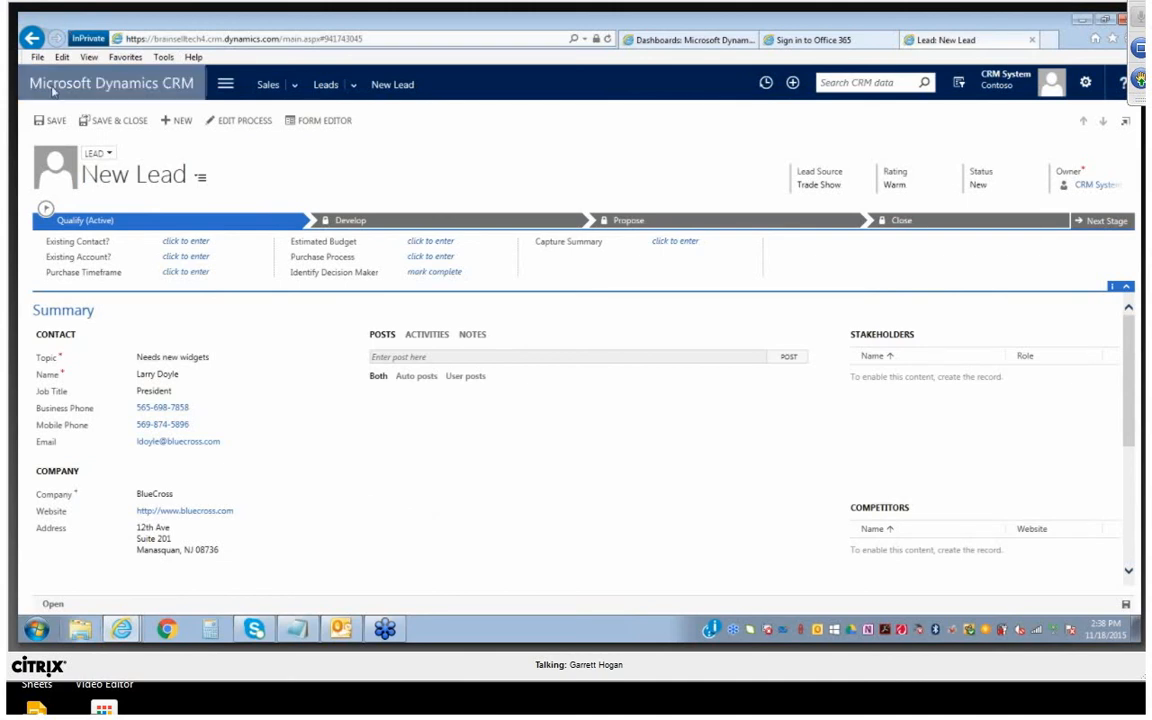
{"action": "left_click", "coordinate": [52, 120]}
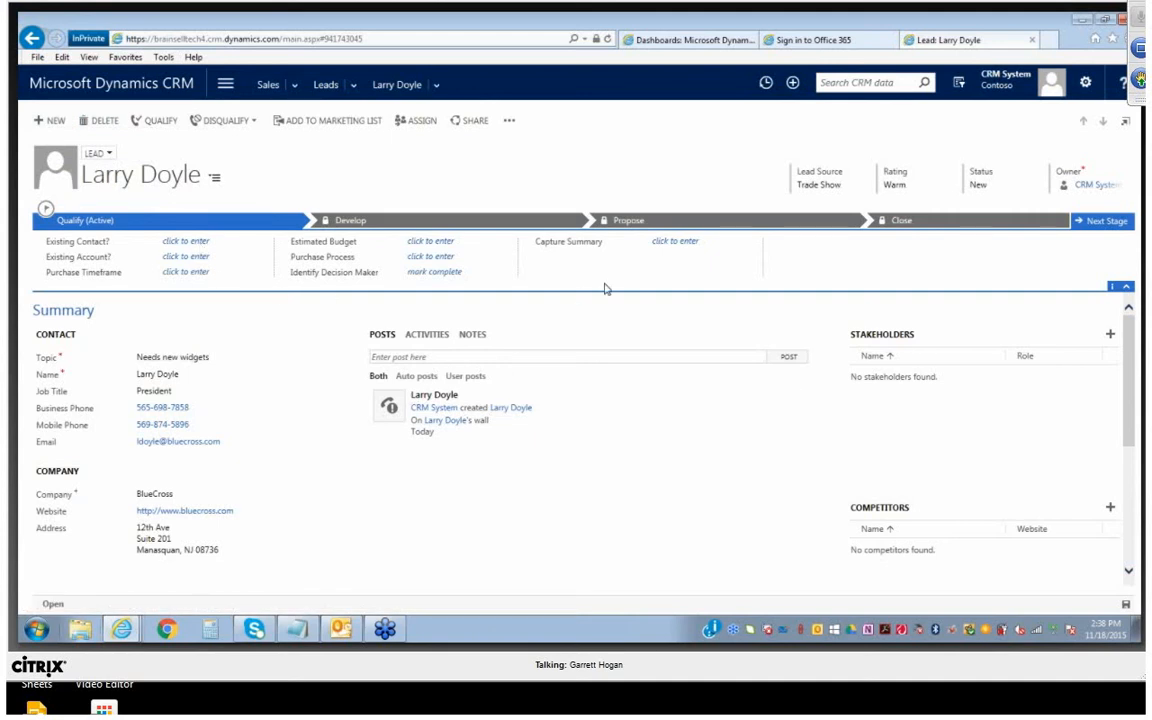
Try to look up the lead's full name as the existing contact in the Qualify stage, and clear the entry
{"action": "left_click", "coordinate": [240, 245]}
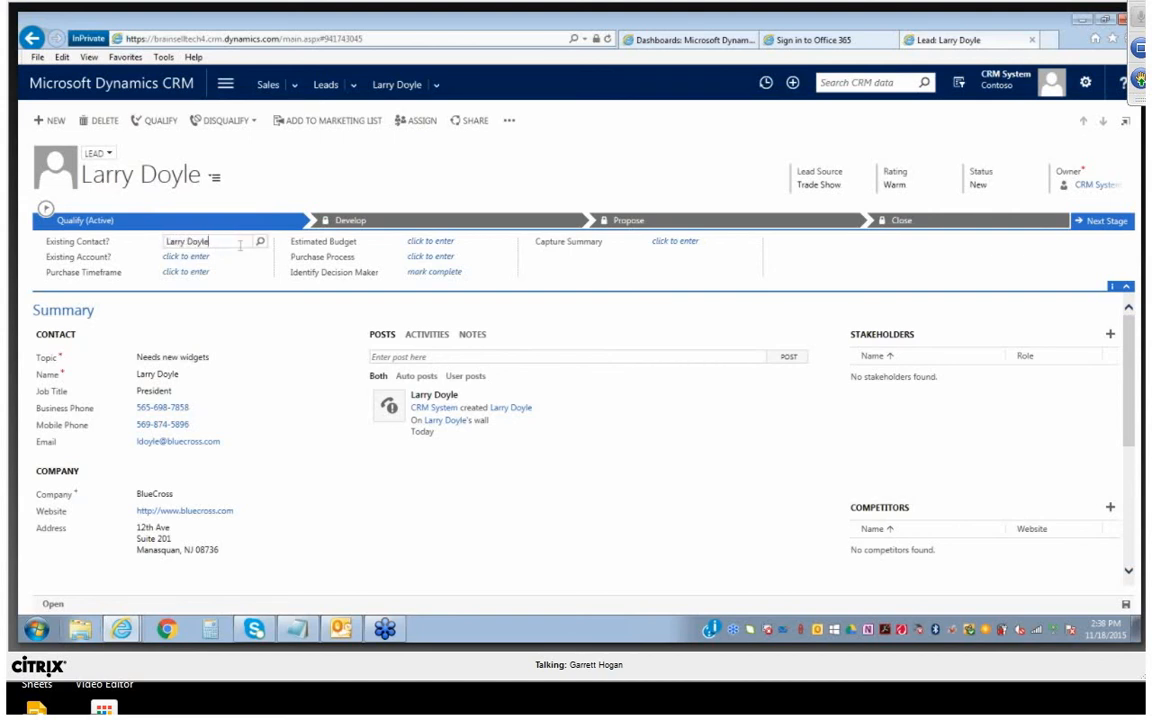
{"action": "left_click", "coordinate": [261, 243]}
{"action": "left_click_drag", "start_coordinate": [228, 244], "coordinate": [29, 248]}
{"action": "key", "text": "BackSpace"}
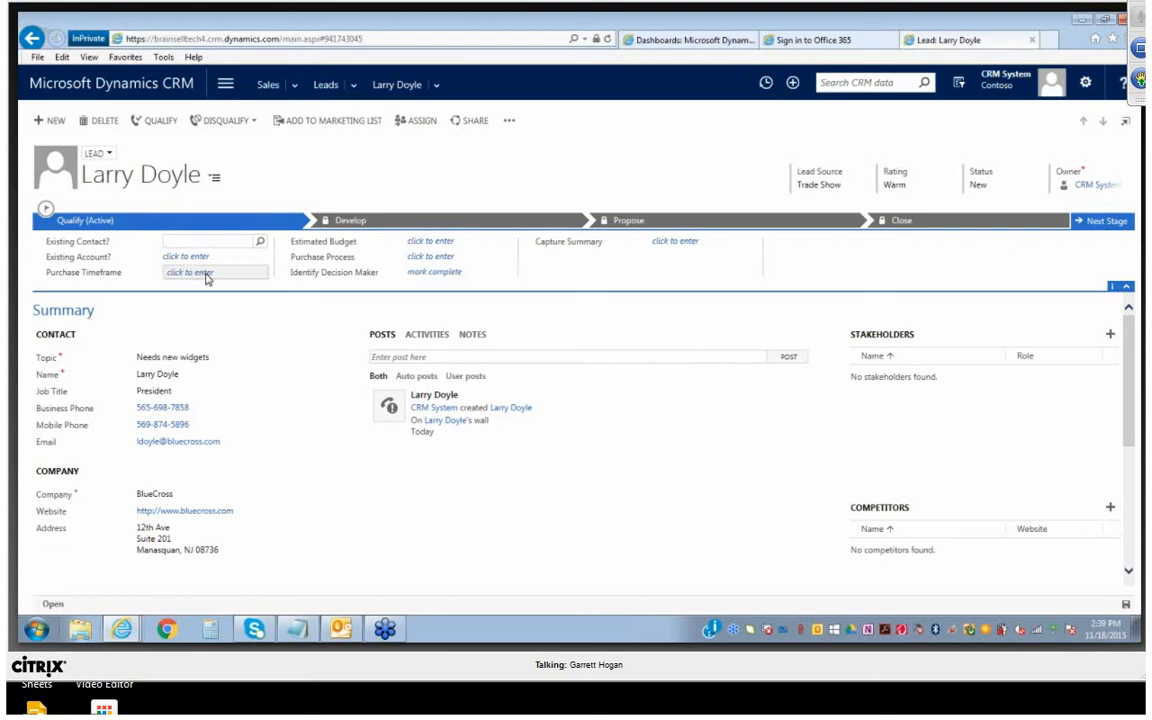
In the Qualify stage, set the purchase timeframe to Immediate and the estimated budget to $10
{"action": "left_click", "coordinate": [207, 276]}
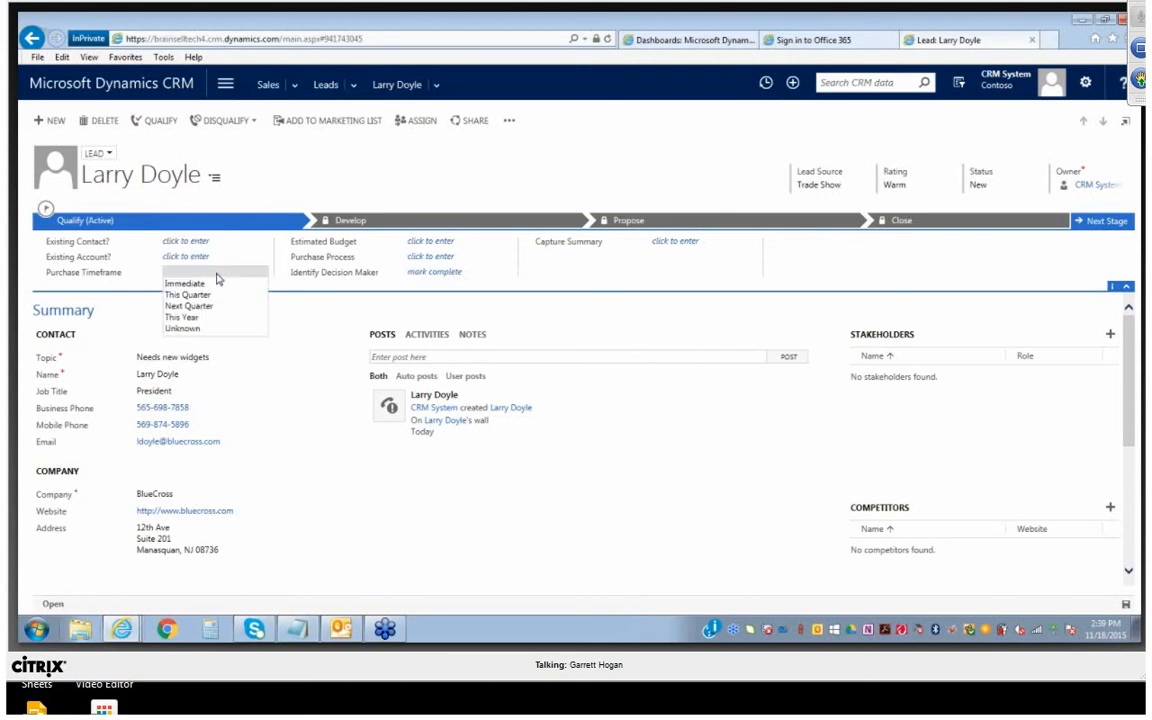
{"action": "left_click", "coordinate": [200, 284]}
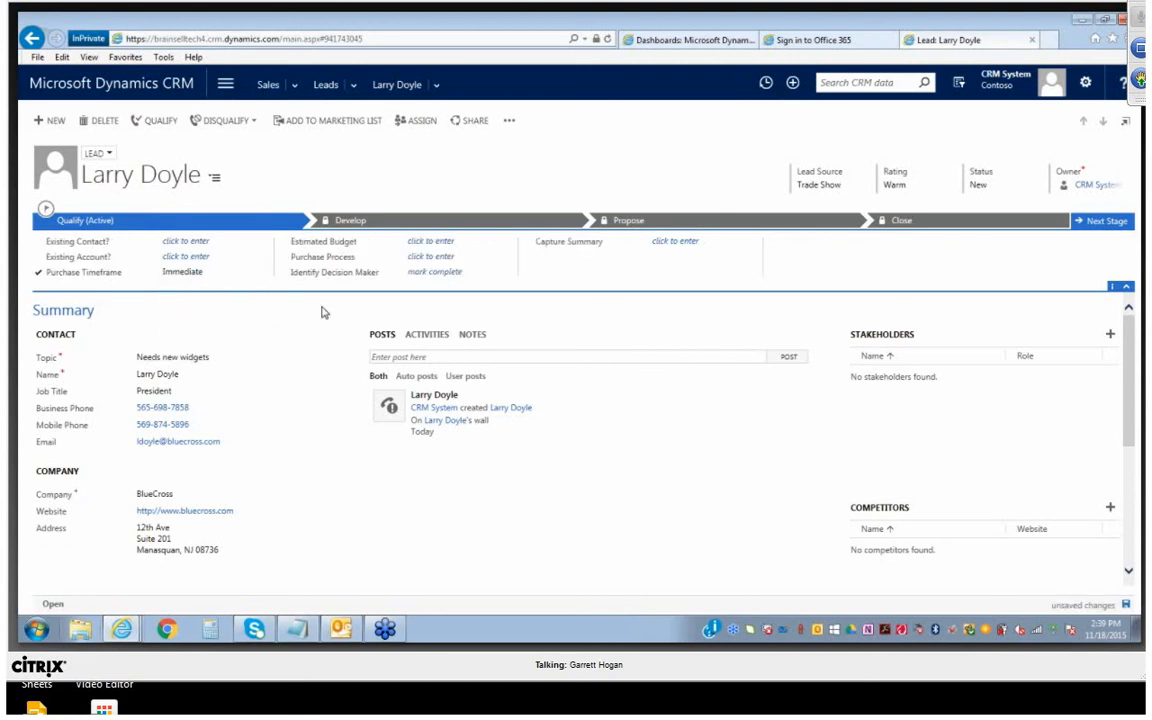
{"action": "left_click", "coordinate": [432, 243]}
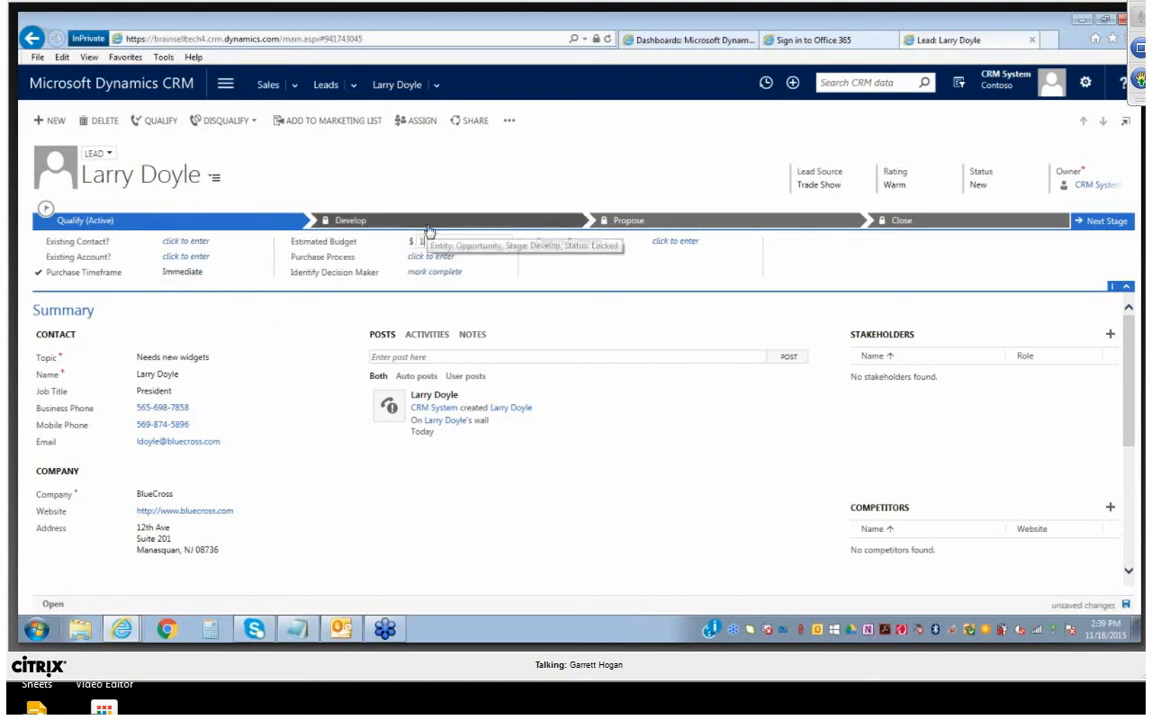
{"action": "type", "text": "10"}
{"action": "key", "text": "Tab"}
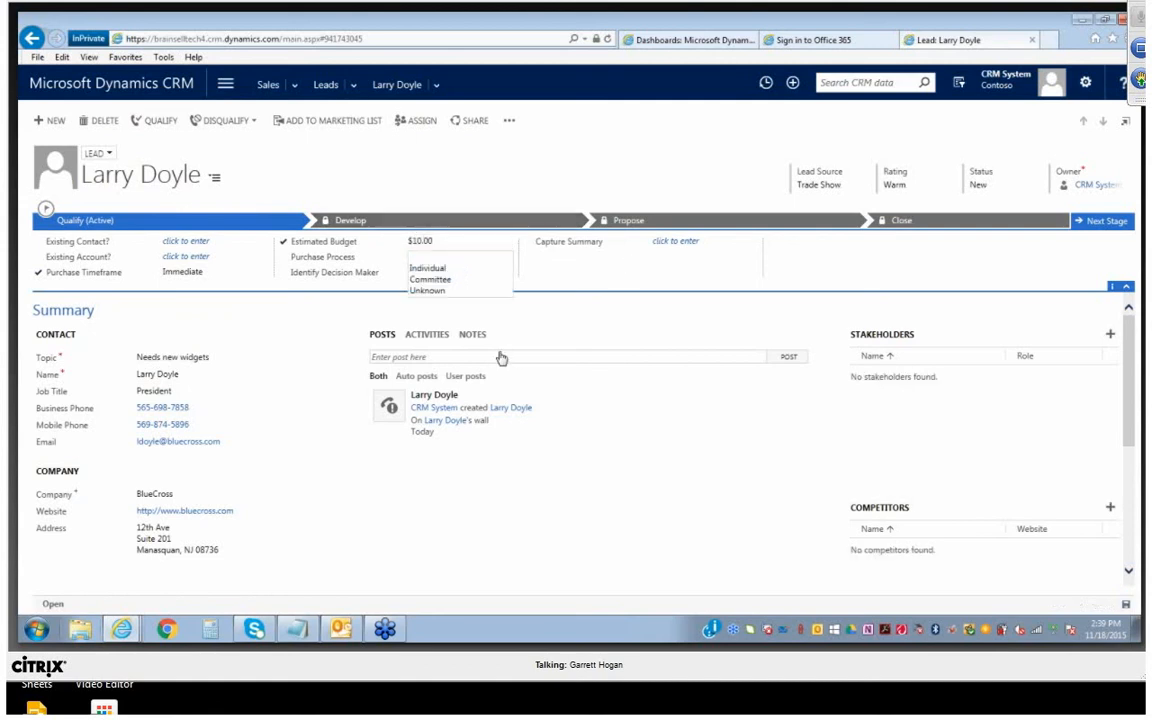
Set the estimated budget to $10,000 in the lead's Qualify stage
{"action": "left_click", "coordinate": [442, 243]}
{"action": "type", "text": "10"}
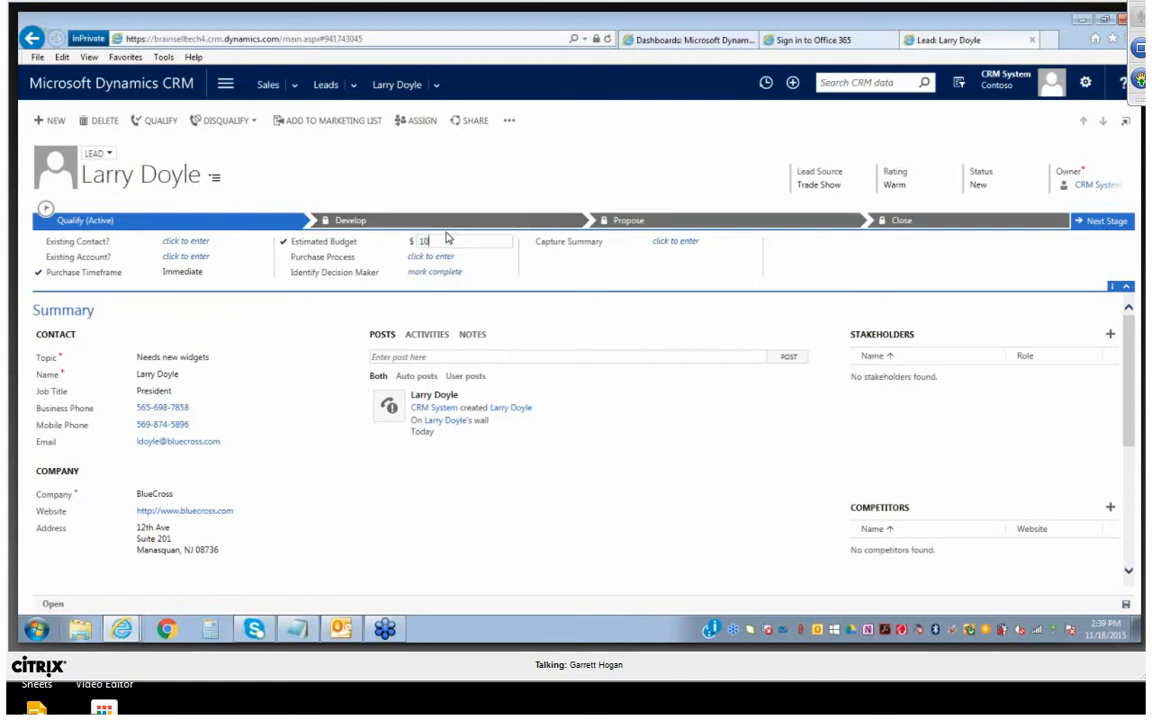
{"action": "key", "text": "Tab"}
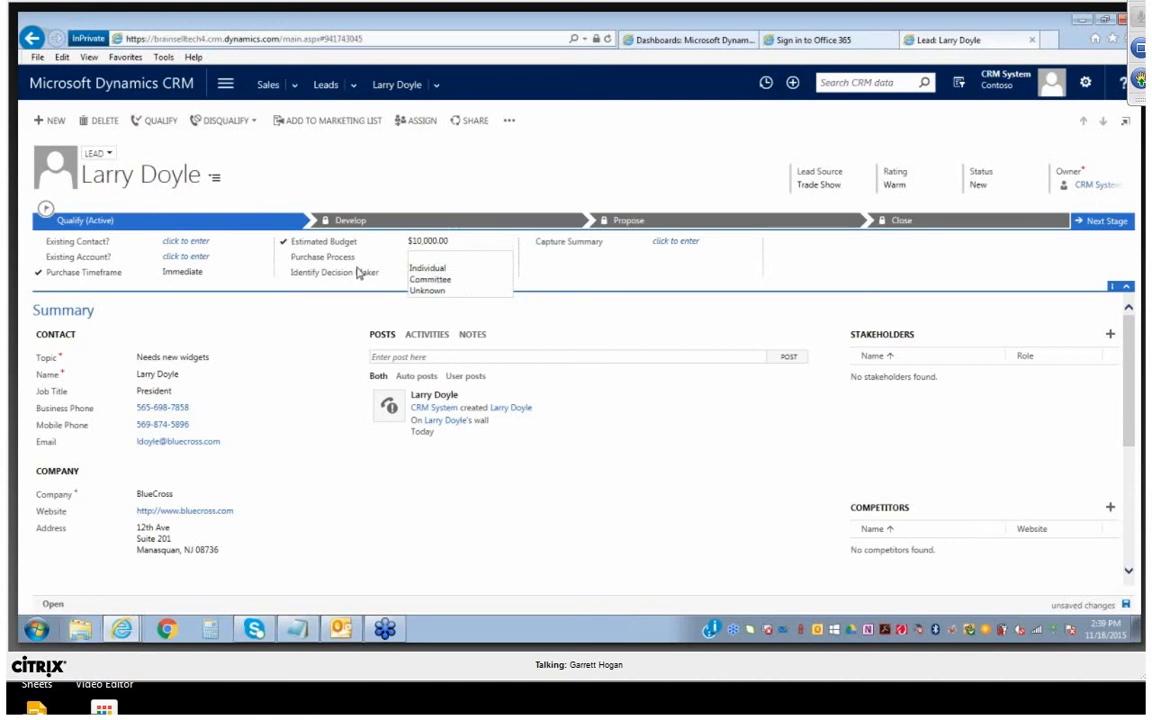
Set the purchase process to Individual and mark the decision maker as identified in the Qualify stage
{"action": "left_click", "coordinate": [430, 268]}
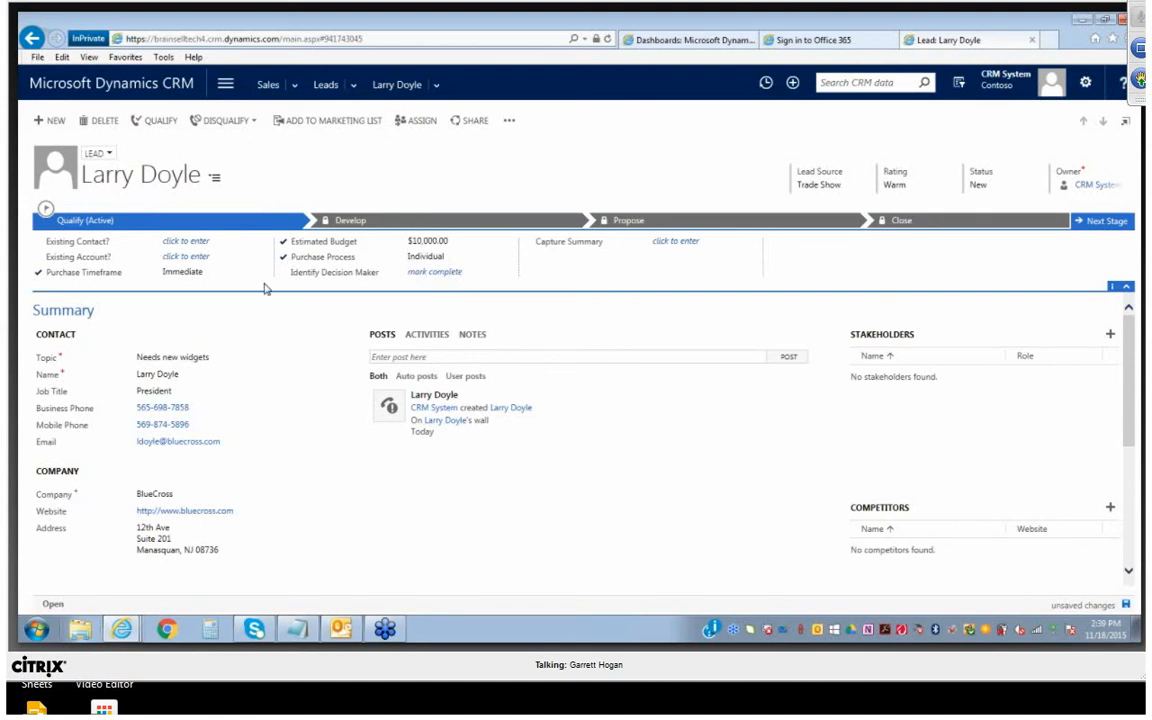
{"action": "left_click", "coordinate": [425, 271]}
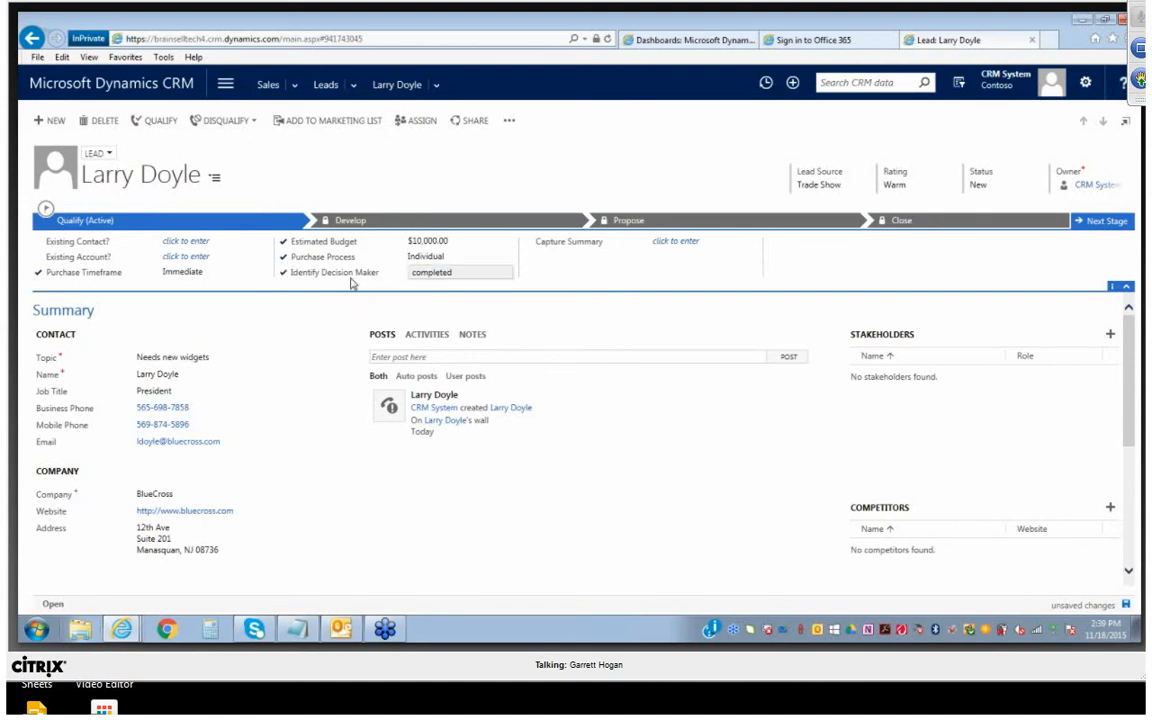
Enter the capture summary "Needs new company to buy Widgets from for the year 2016 - bulk purchase"
{"action": "left_click", "coordinate": [704, 224]}
{"action": "type", "text": "Needs"}
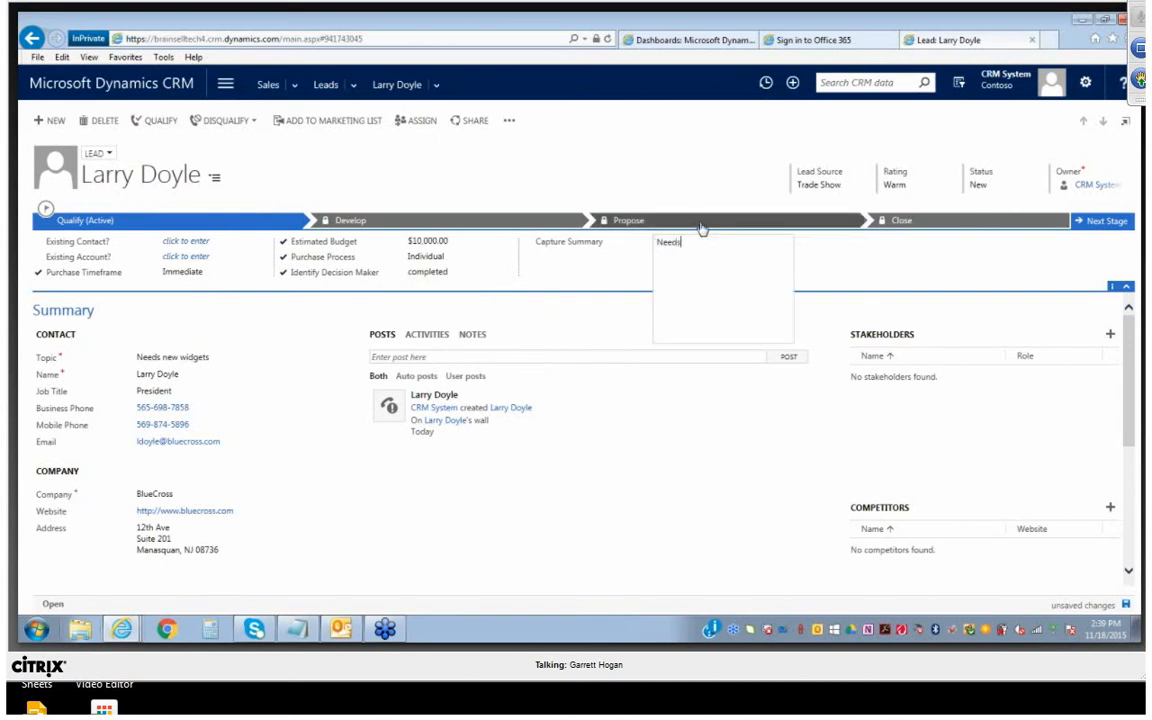
{"action": "type", "text": " new company to buy Widgets from"}
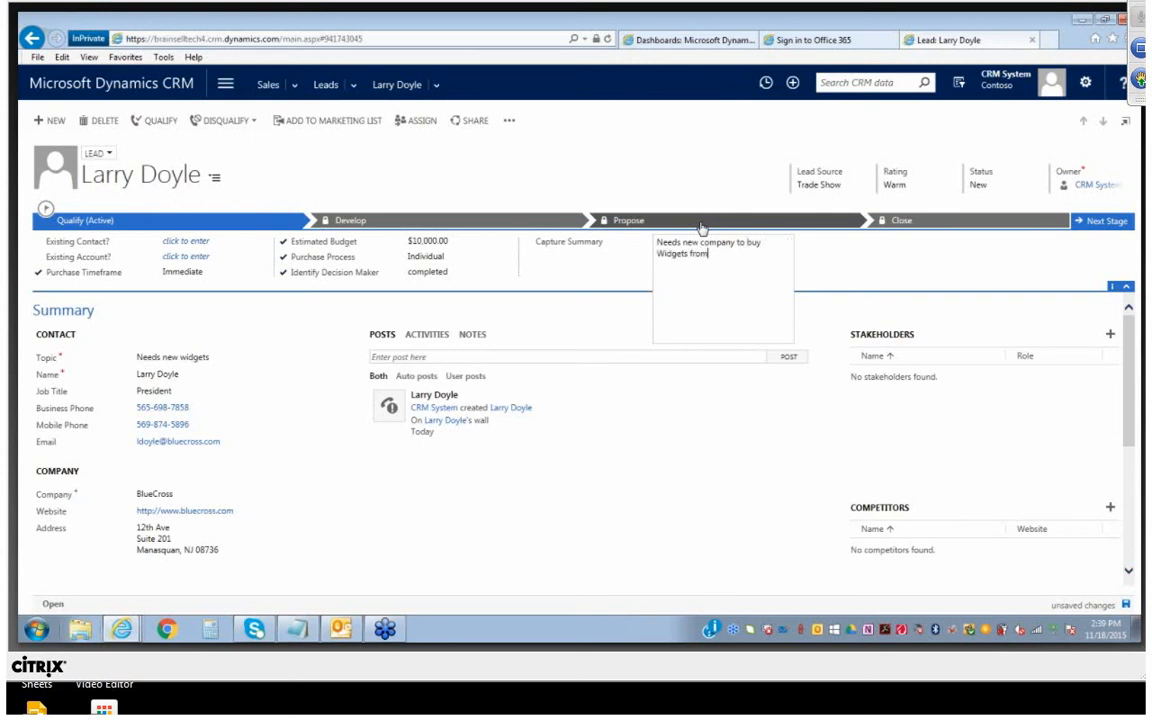
{"action": "type", "text": " for the year 2016 - bulk pu"}
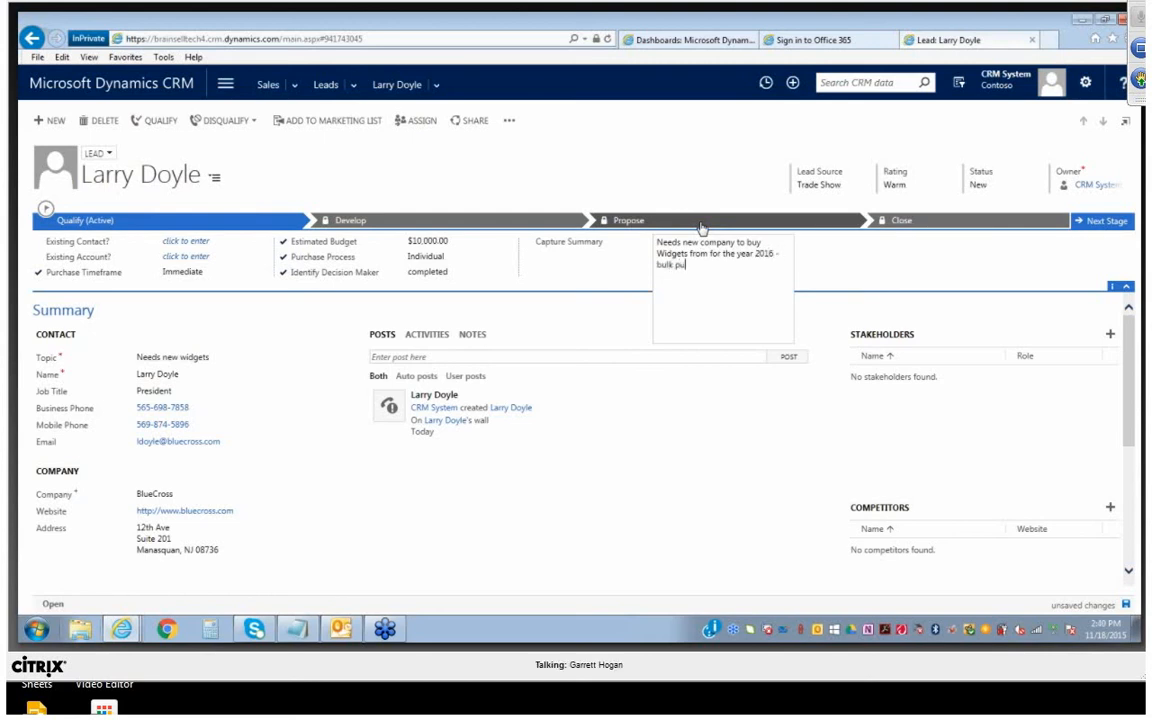
{"action": "type", "text": "rchase"}
{"action": "left_click", "coordinate": [820, 277]}
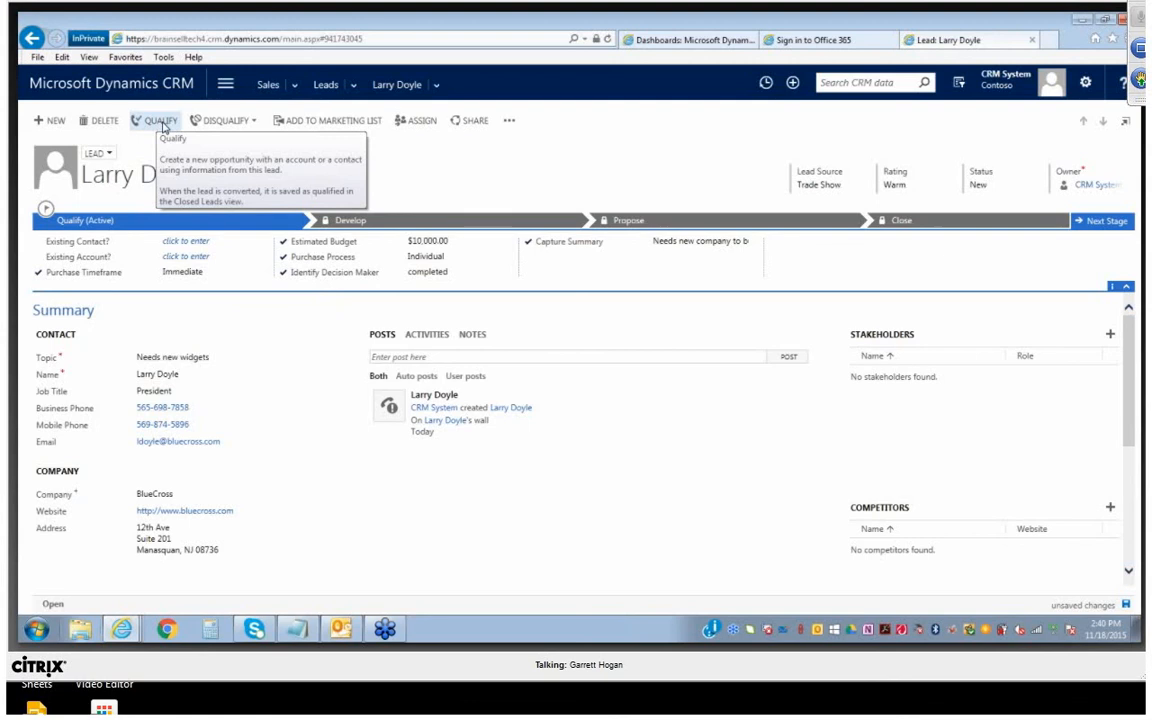
Qualify the lead to convert it into an opportunity, stopping the long-running page script
{"action": "left_click", "coordinate": [161, 122]}
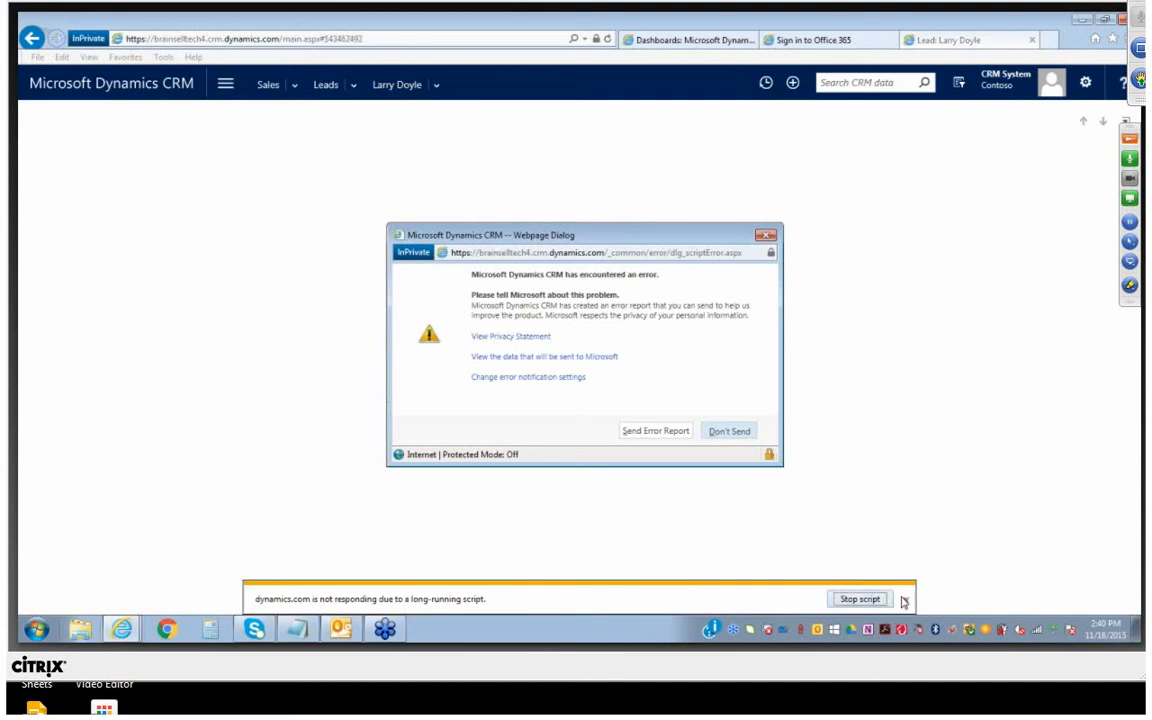
{"action": "left_click", "coordinate": [860, 599]}
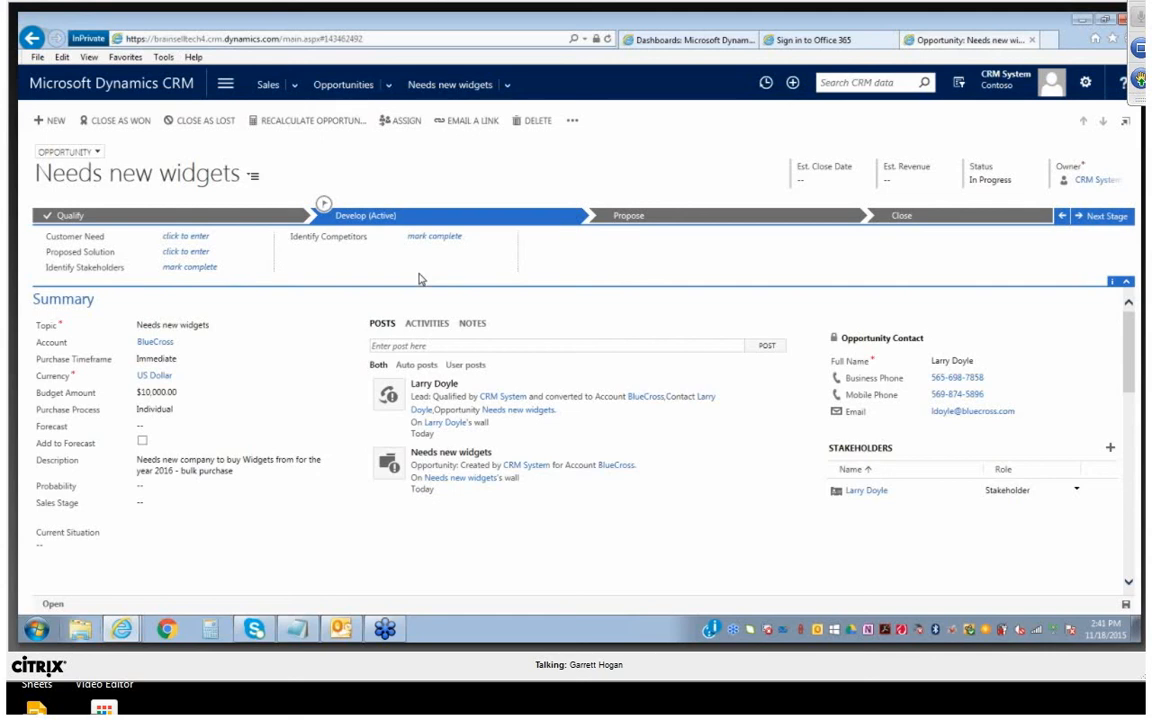
Enter "Widgets" as the customer need in the opportunity's Develop stage
{"action": "left_click", "coordinate": [214, 237]}
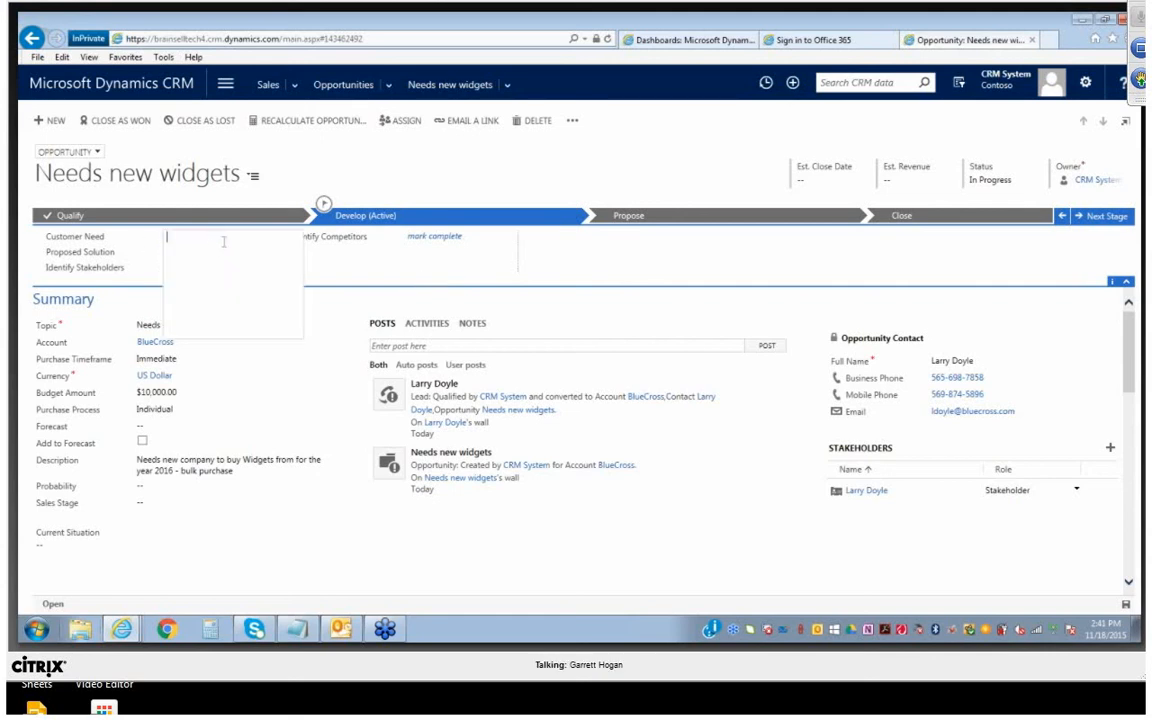
{"action": "type", "text": "Widgets"}
{"action": "key", "text": "Return"}
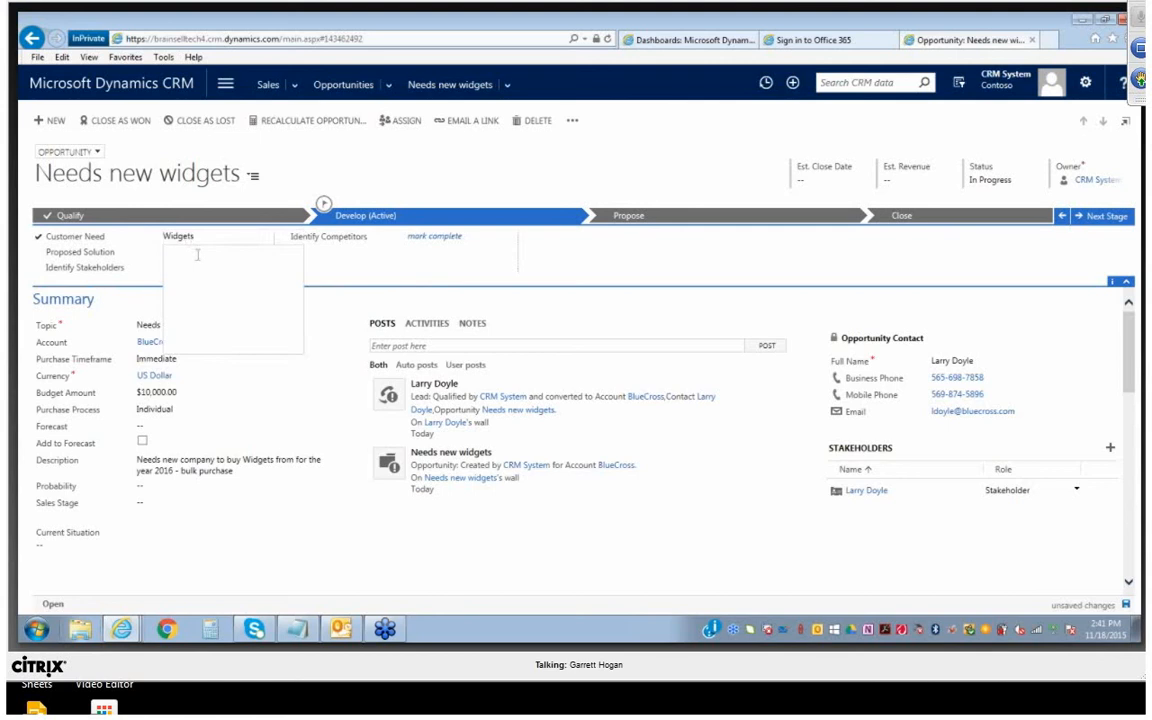
Enter "Sell them Widgets" as the proposed solution and mark the stakeholders as identified
{"action": "type", "text": "Sidgets"}
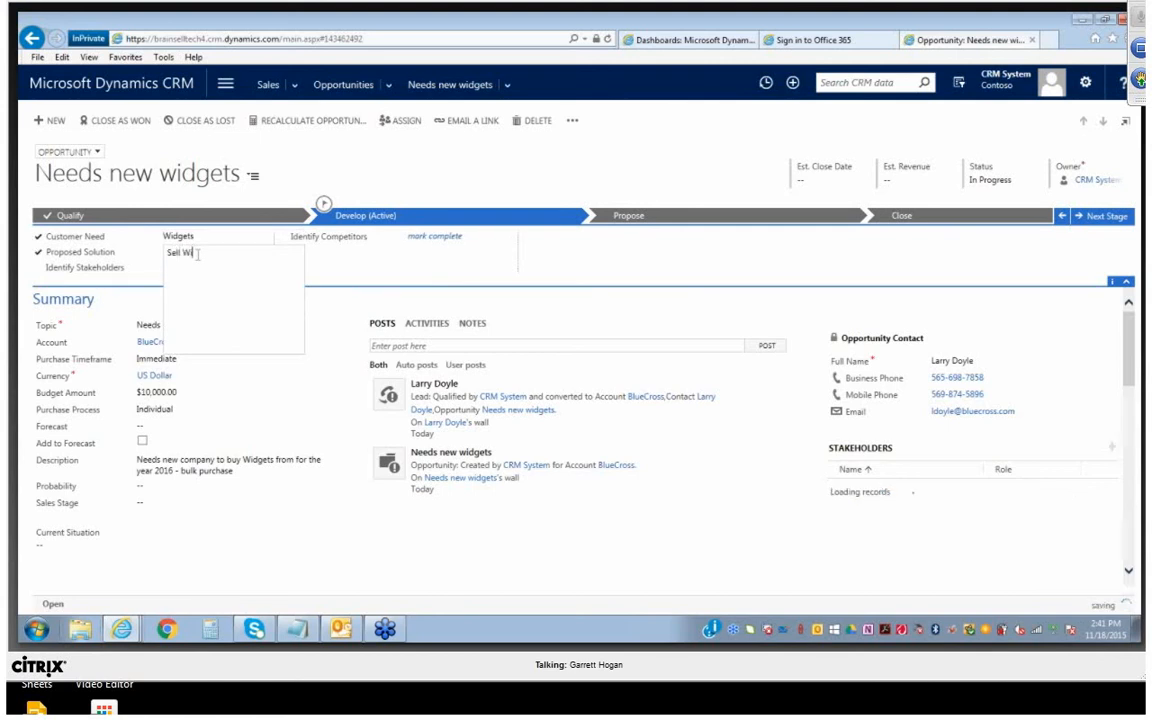
{"action": "left_click_drag", "start_coordinate": [198, 254], "coordinate": [134, 253]}
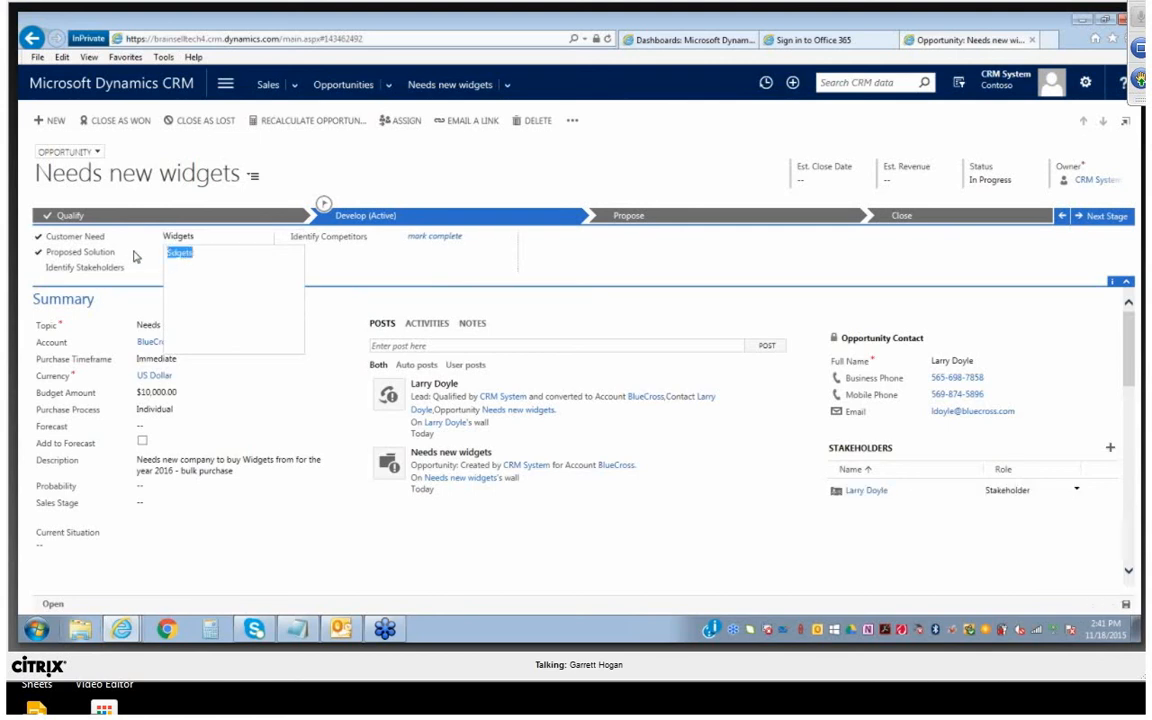
{"action": "type", "text": "Sell th"}
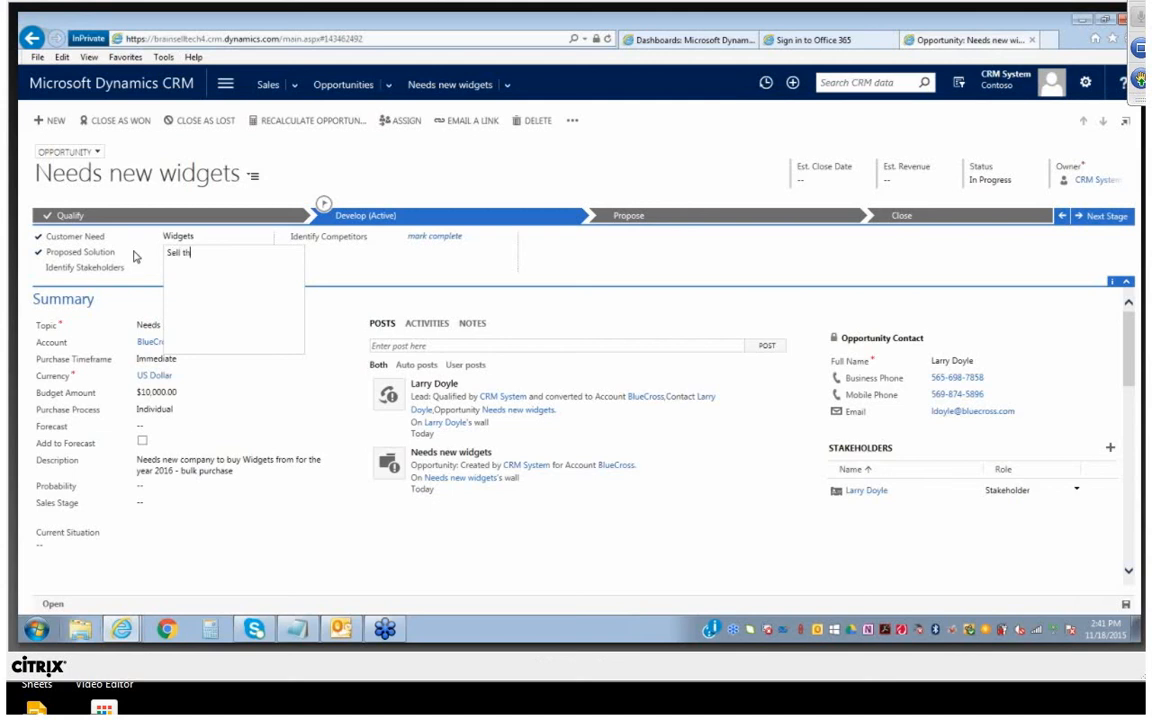
{"action": "type", "text": "em Widgets"}
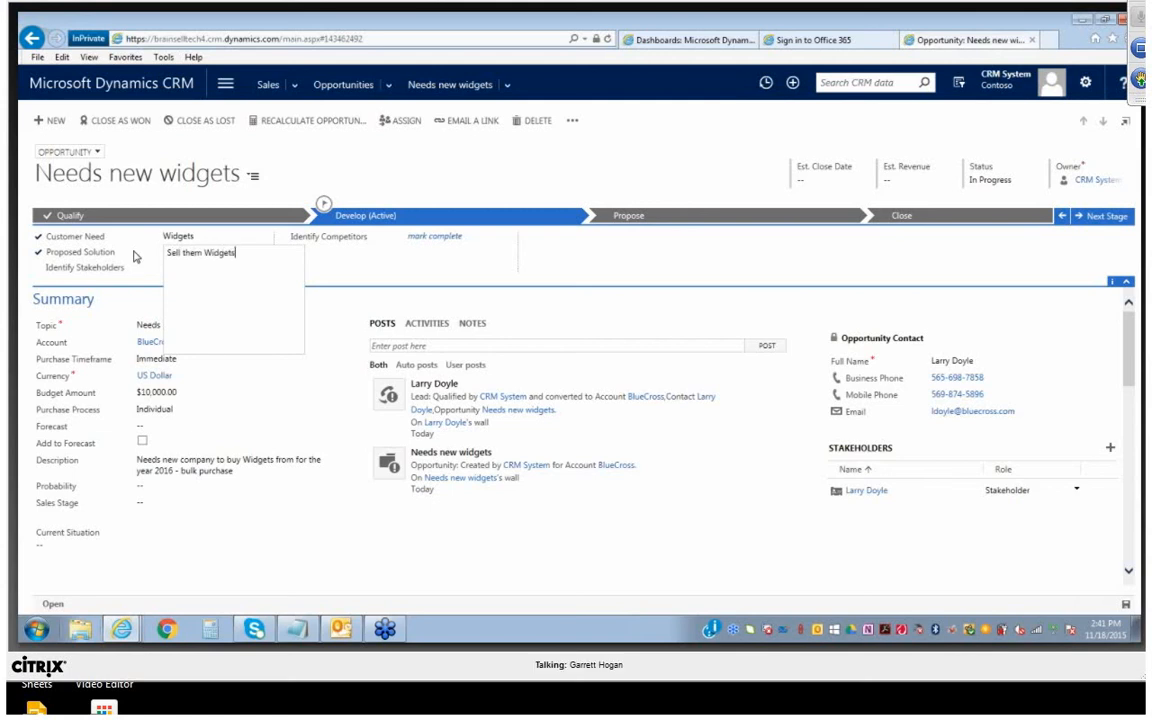
{"action": "key", "text": "Tab"}
{"action": "left_click", "coordinate": [236, 270]}
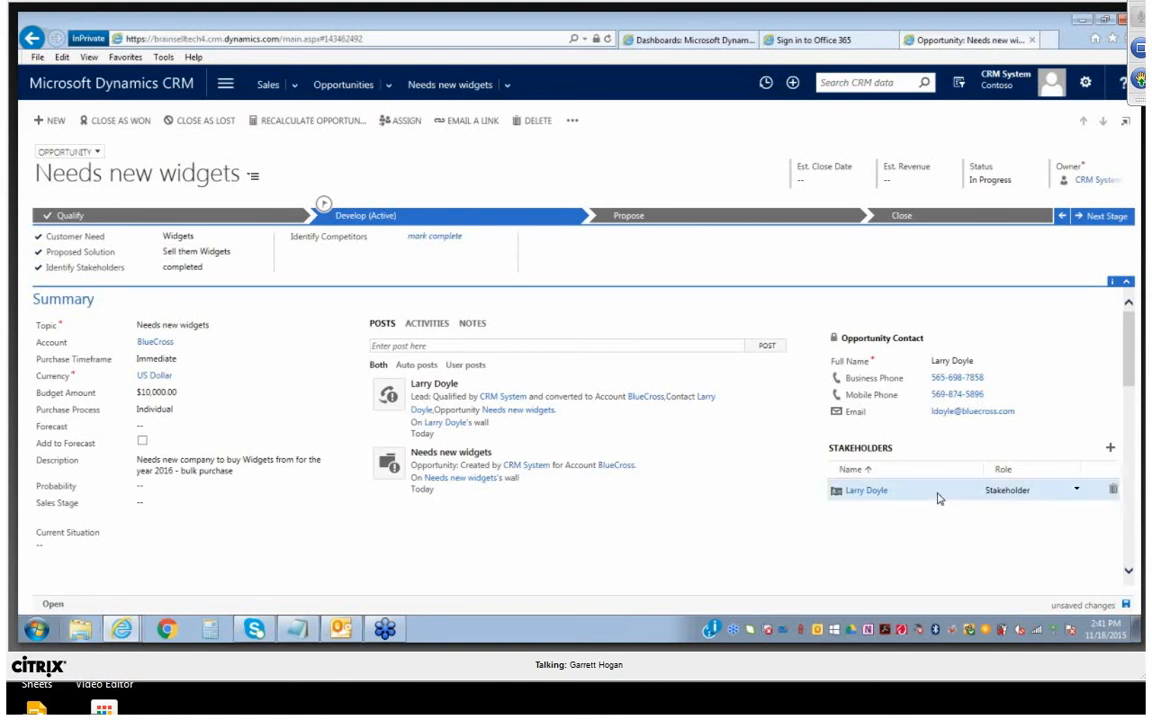
Look through the opportunity's posts, activities and notes, including the blank note form with its attachment option
{"action": "left_click", "coordinate": [400, 346]}
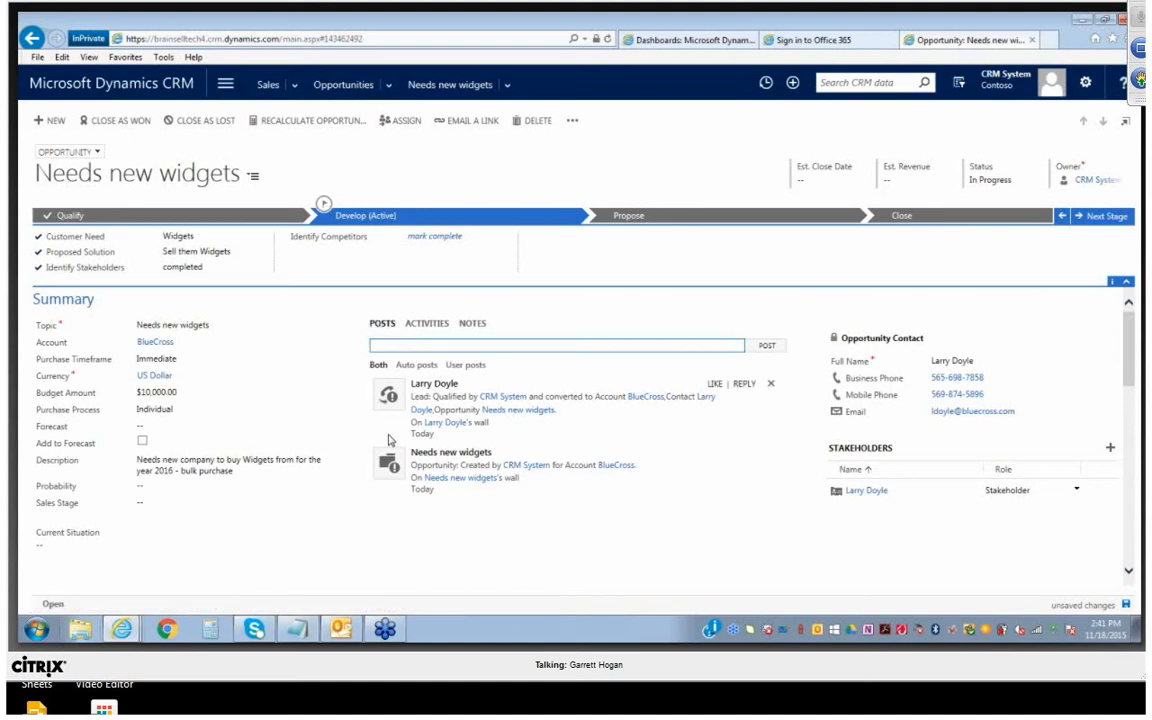
{"action": "left_click", "coordinate": [410, 349]}
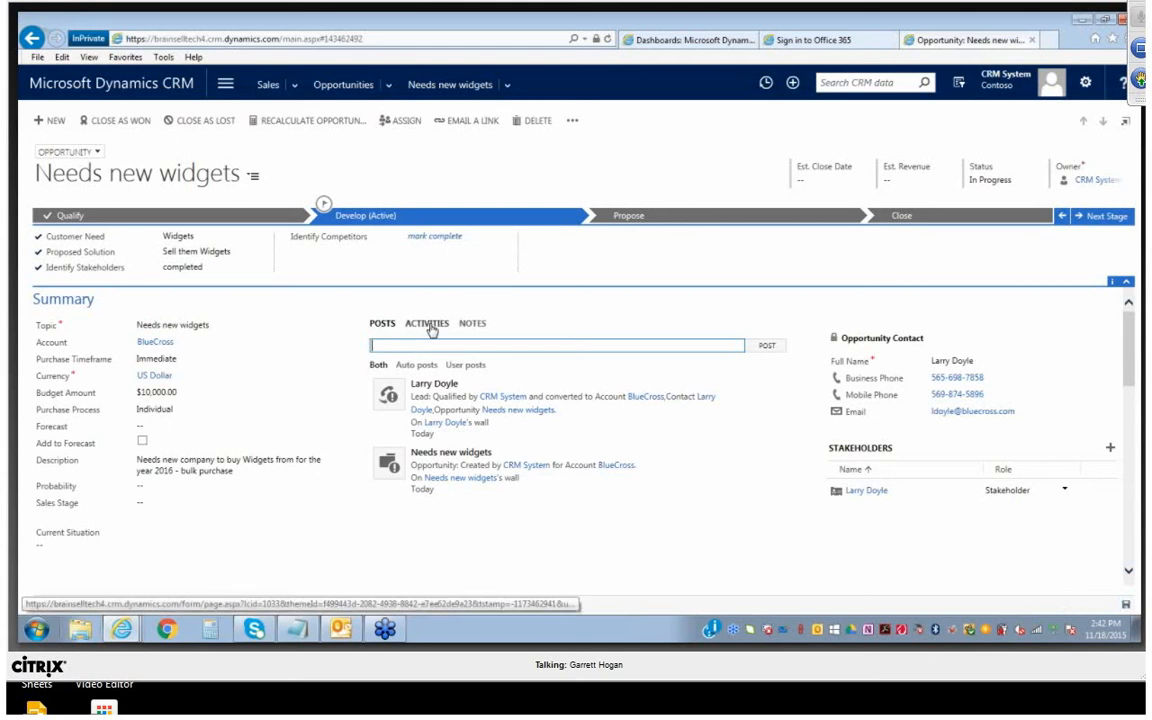
{"action": "left_click", "coordinate": [432, 327]}
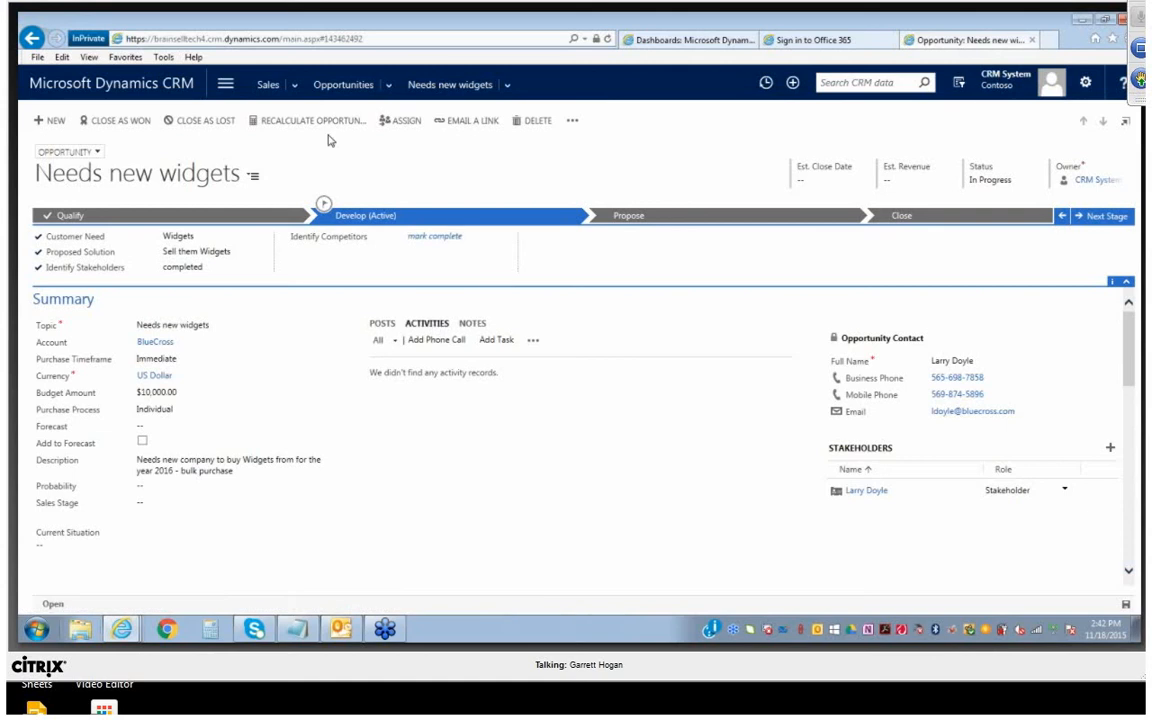
{"action": "left_click", "coordinate": [296, 88]}
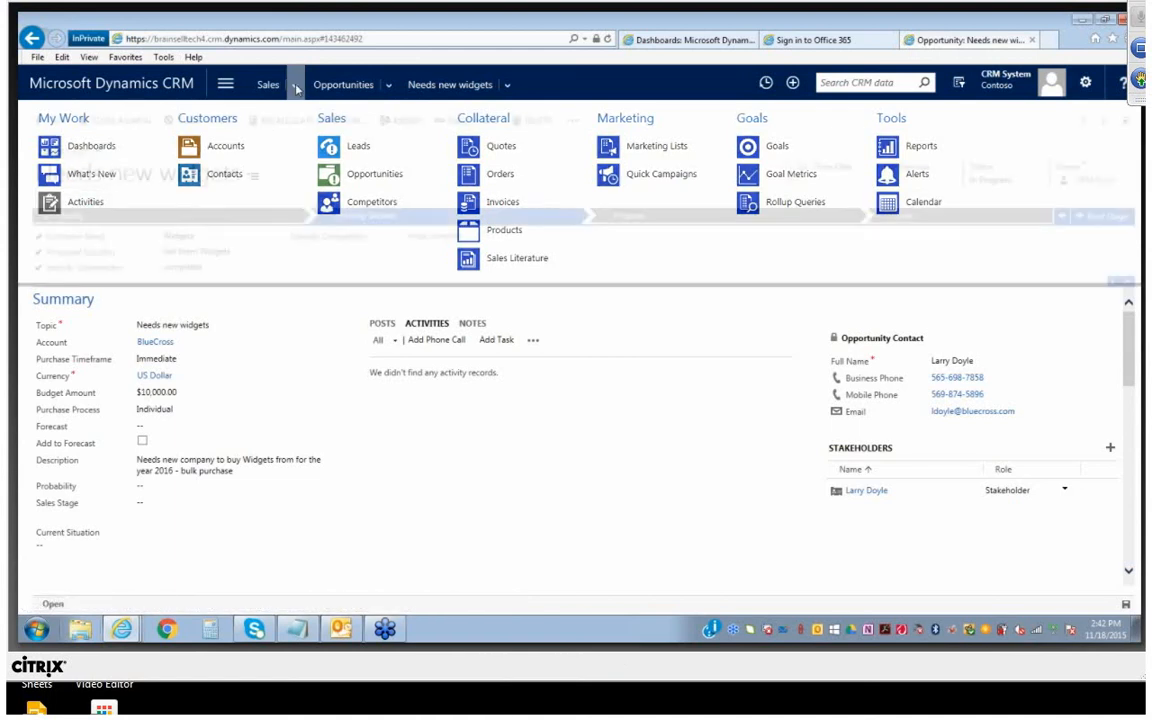
{"action": "left_click", "coordinate": [476, 325]}
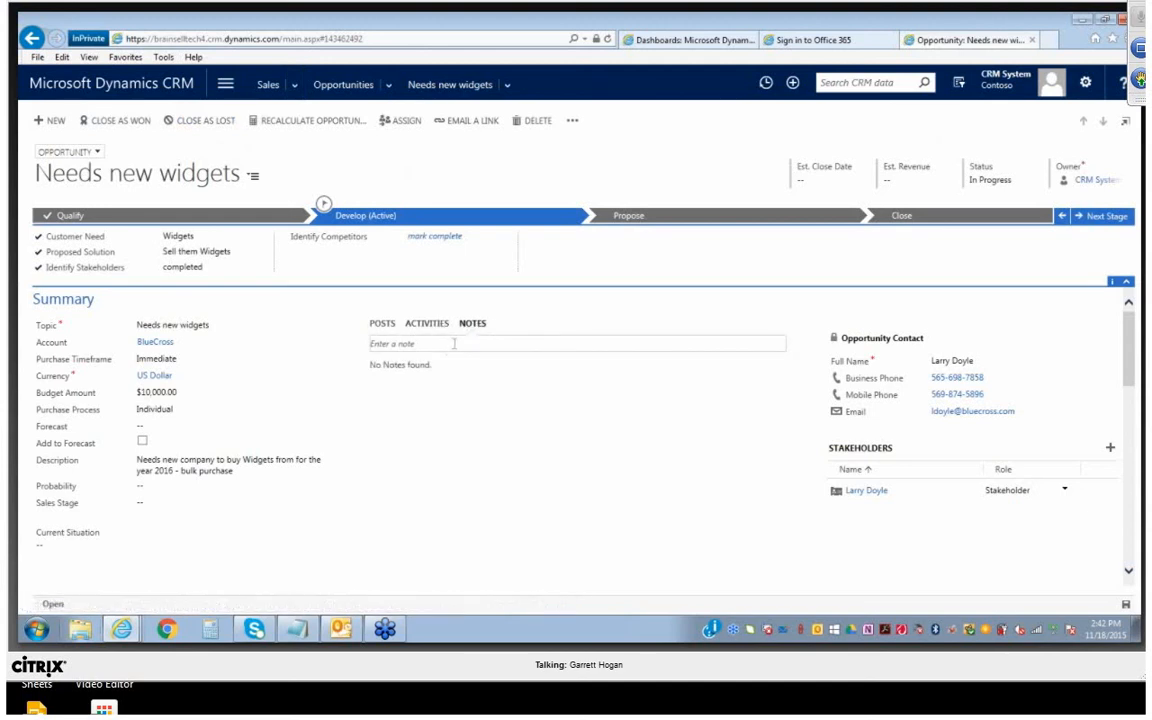
{"action": "left_click", "coordinate": [418, 343]}
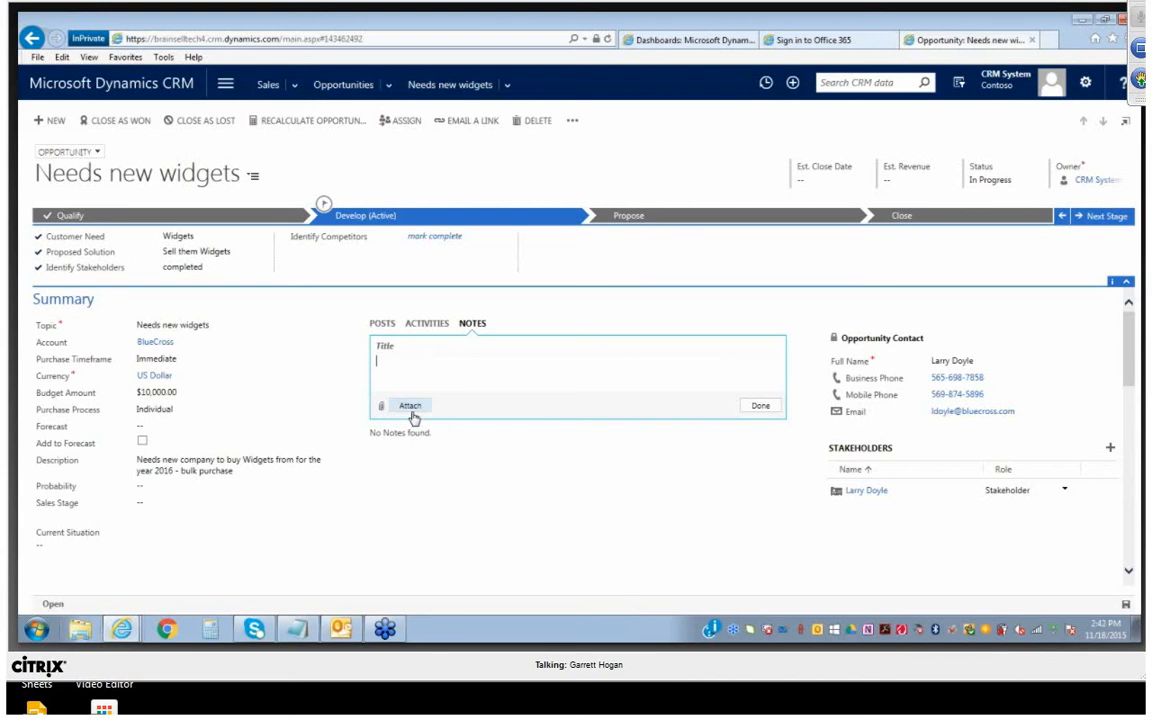
{"action": "left_click", "coordinate": [455, 500]}
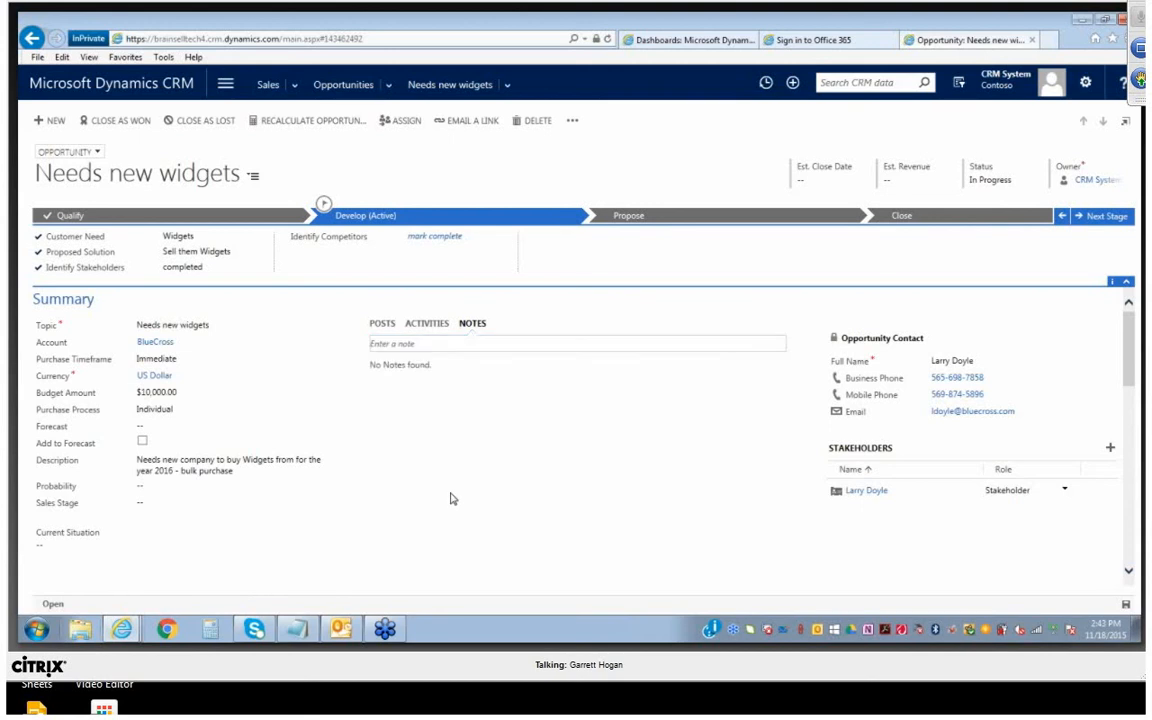
Set the opportunity's forecast to $15,000 and include it in the forecast
{"action": "left_click", "coordinate": [162, 426]}
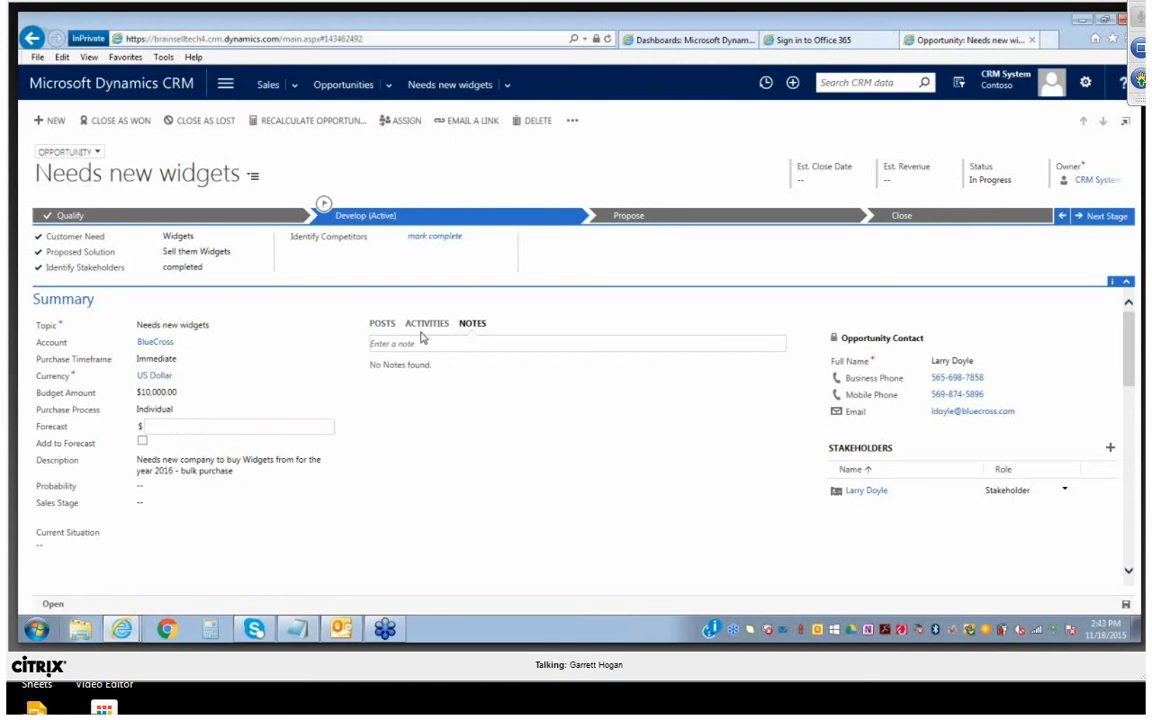
{"action": "type", "text": "15000"}
{"action": "key", "text": "Tab"}
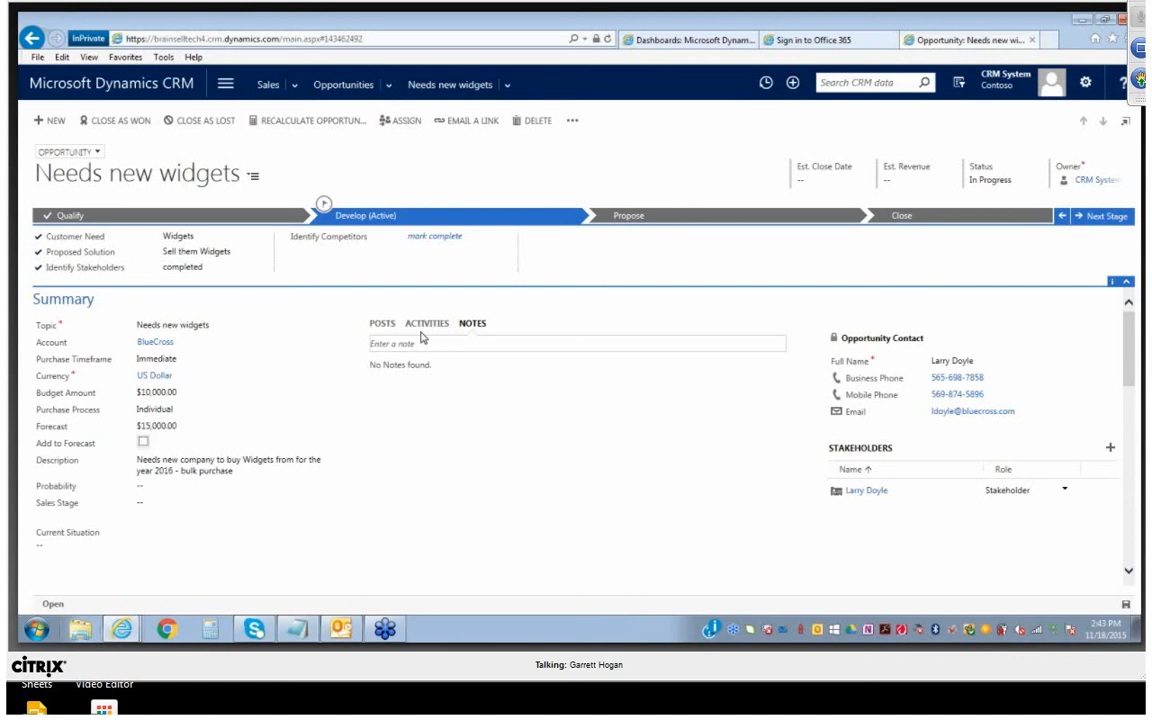
{"action": "left_click", "coordinate": [142, 441]}
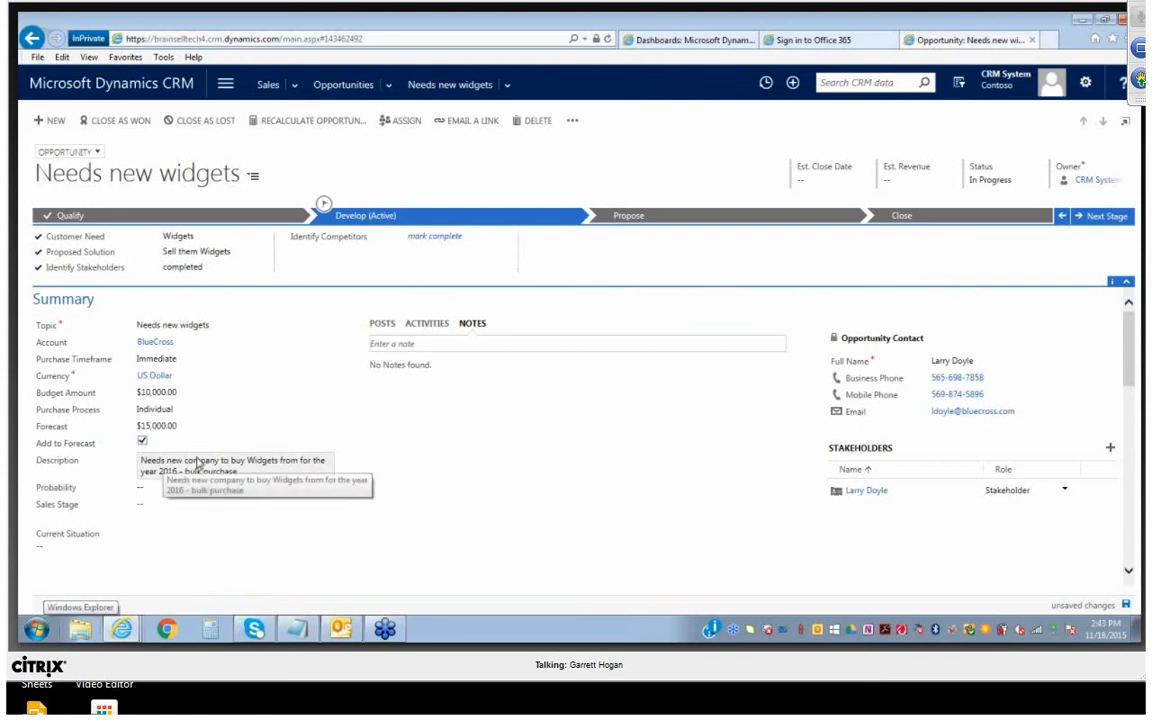
Set the opportunity's probability to 50 and its sales stage to Develop
{"action": "scroll", "coordinate": [255, 501], "scroll_direction": "down", "scroll_amount": 1}
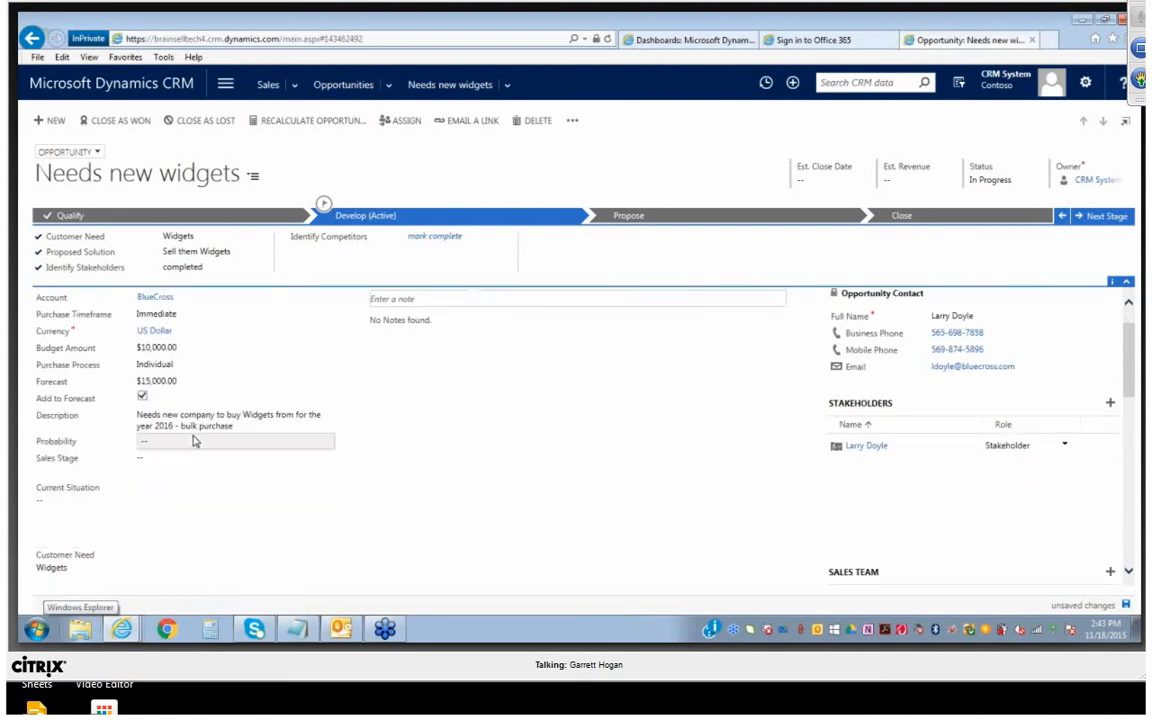
{"action": "type", "text": "50"}
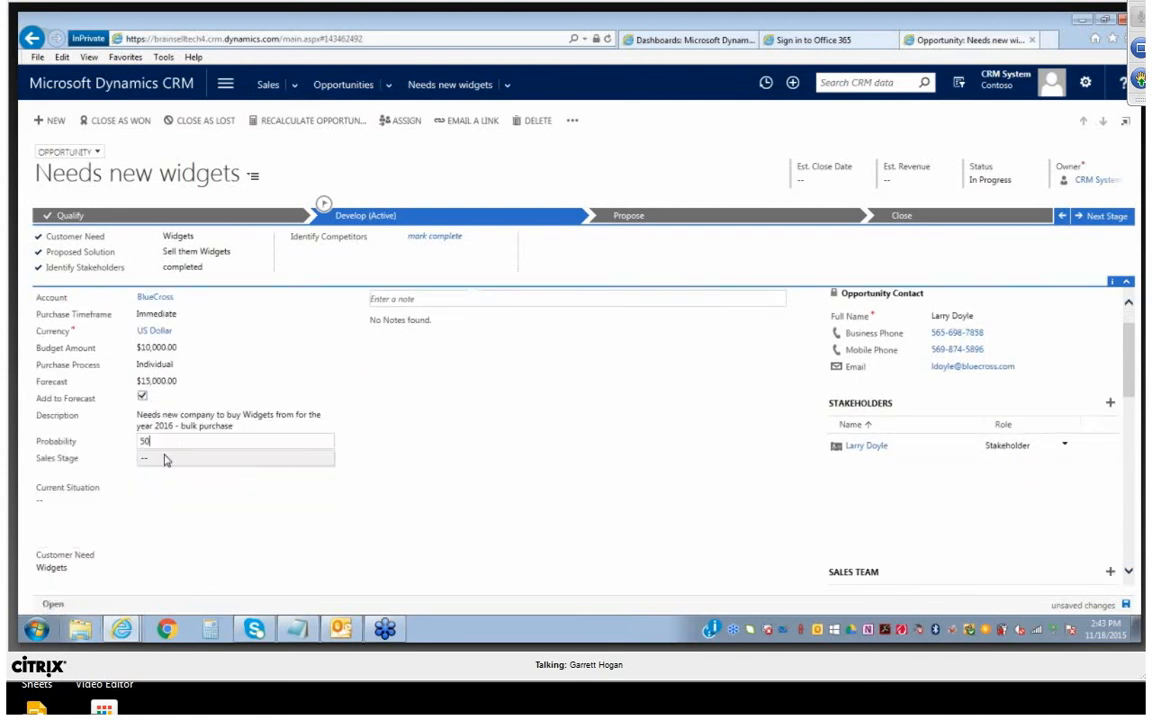
{"action": "left_click", "coordinate": [160, 460]}
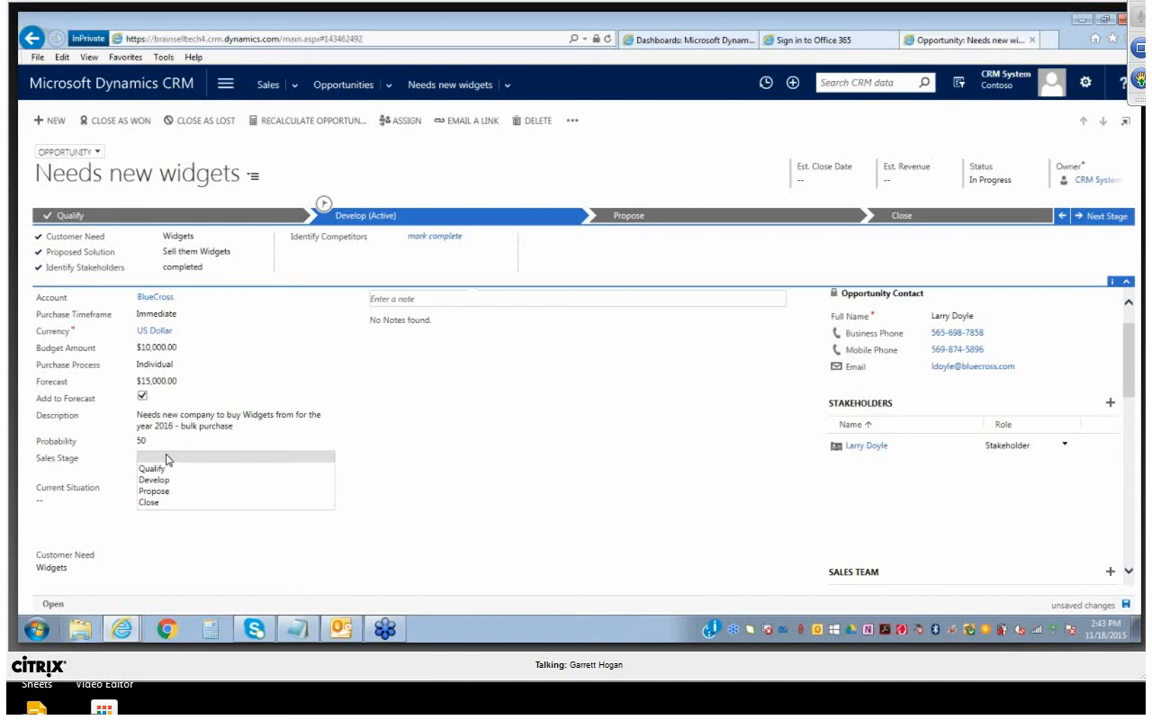
{"action": "left_click", "coordinate": [172, 481]}
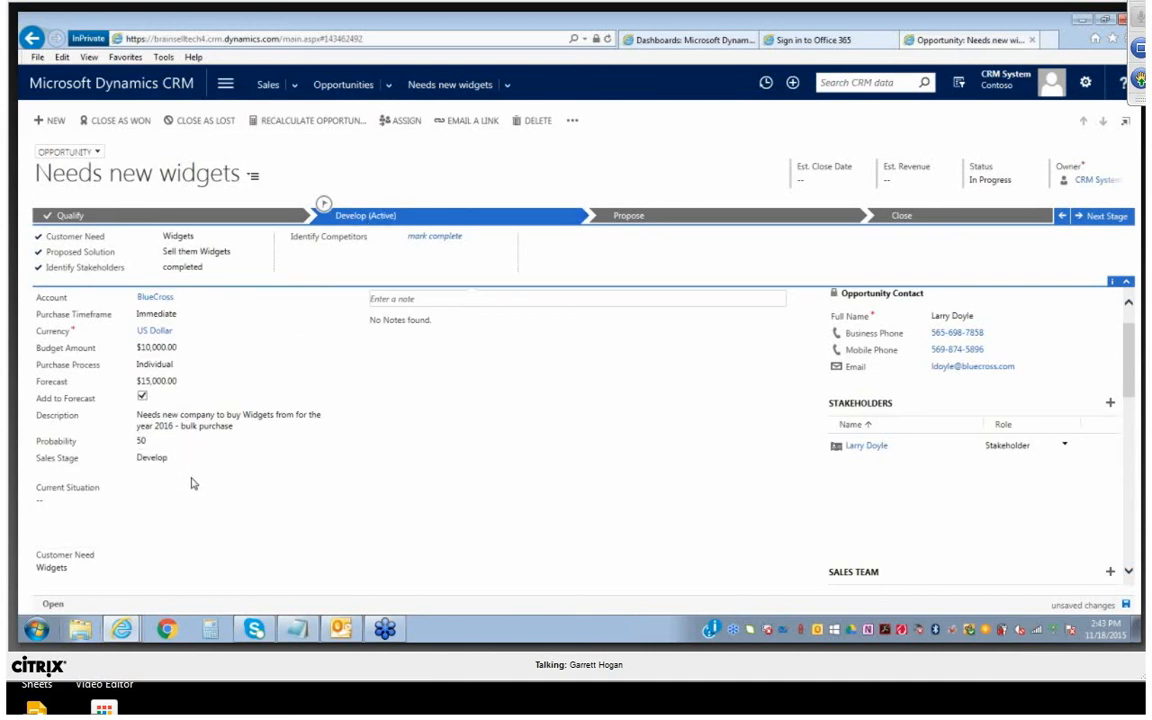
Enter "Unhappy with exisiting relationship" as the opportunity's current situation
{"action": "scroll", "coordinate": [196, 480], "scroll_direction": "down", "scroll_amount": 1}
{"action": "left_click", "coordinate": [118, 476]}
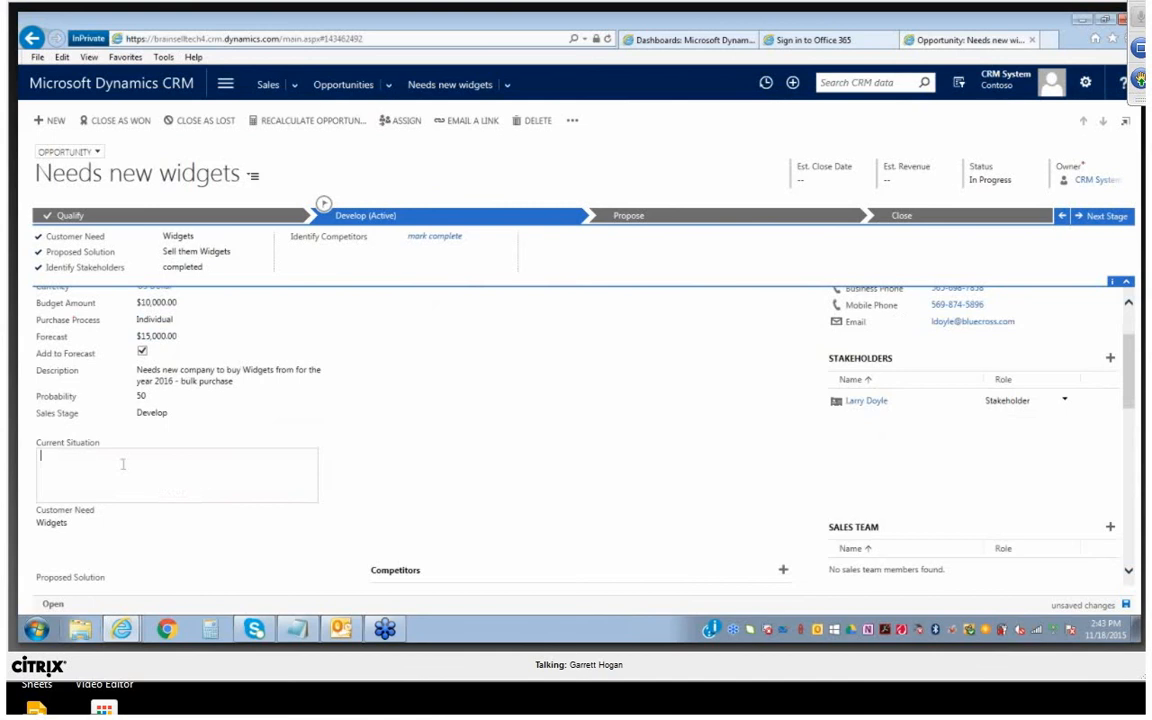
{"action": "type", "text": "Unhappy with existing rela"}
{"action": "key", "text": "BackSpace"}
{"action": "key", "text": "BackSpace"}
{"action": "key", "text": "BackSpace"}
{"action": "key", "text": "BackSpace"}
{"action": "key", "text": "BackSpace"}
{"action": "key", "text": "BackSpace"}
{"action": "key", "text": "BackSpace"}
{"action": "type", "text": "ng relationship"}
{"action": "left_click", "coordinate": [121, 525]}
{"action": "scroll", "coordinate": [437, 488], "scroll_direction": "down", "scroll_amount": 2}
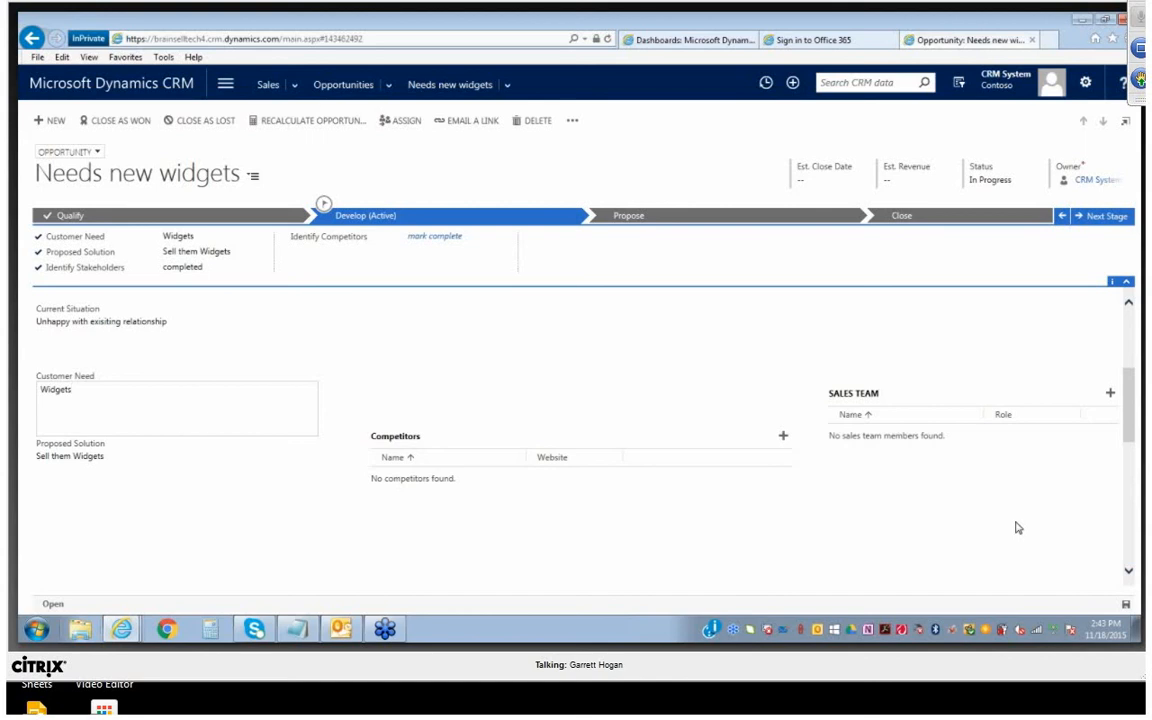
{"action": "scroll", "coordinate": [1016, 525], "scroll_direction": "up", "scroll_amount": 3}
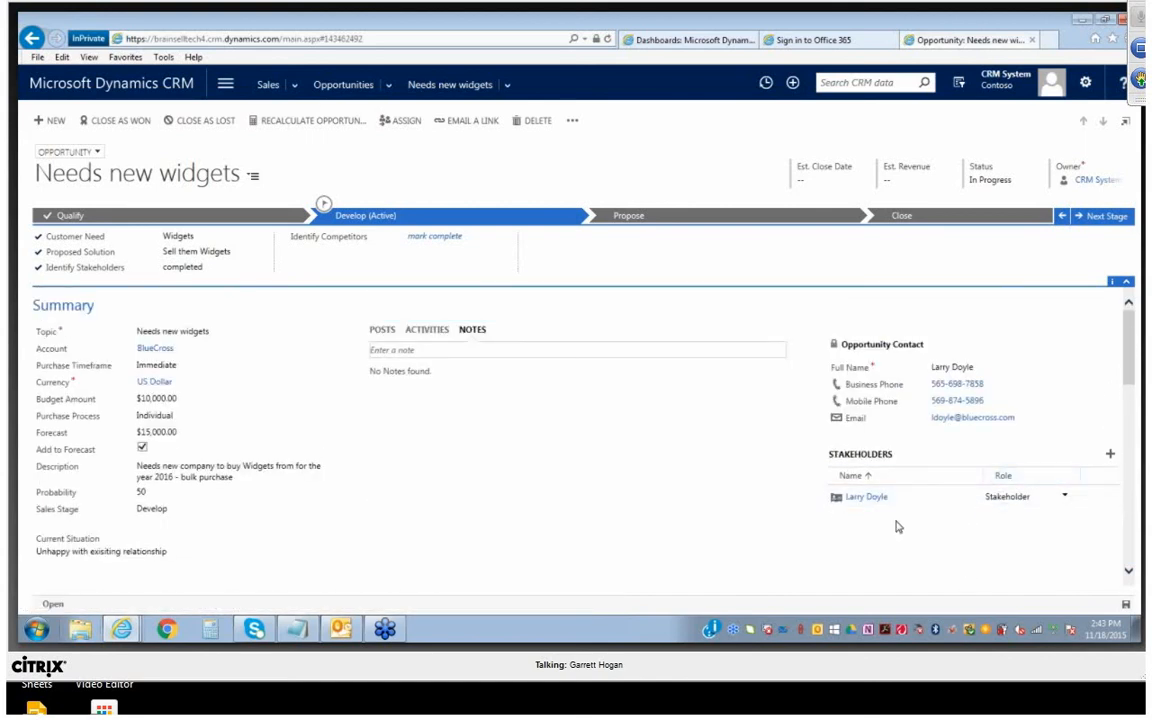
{"action": "scroll", "coordinate": [940, 530], "scroll_direction": "down", "scroll_amount": 4}
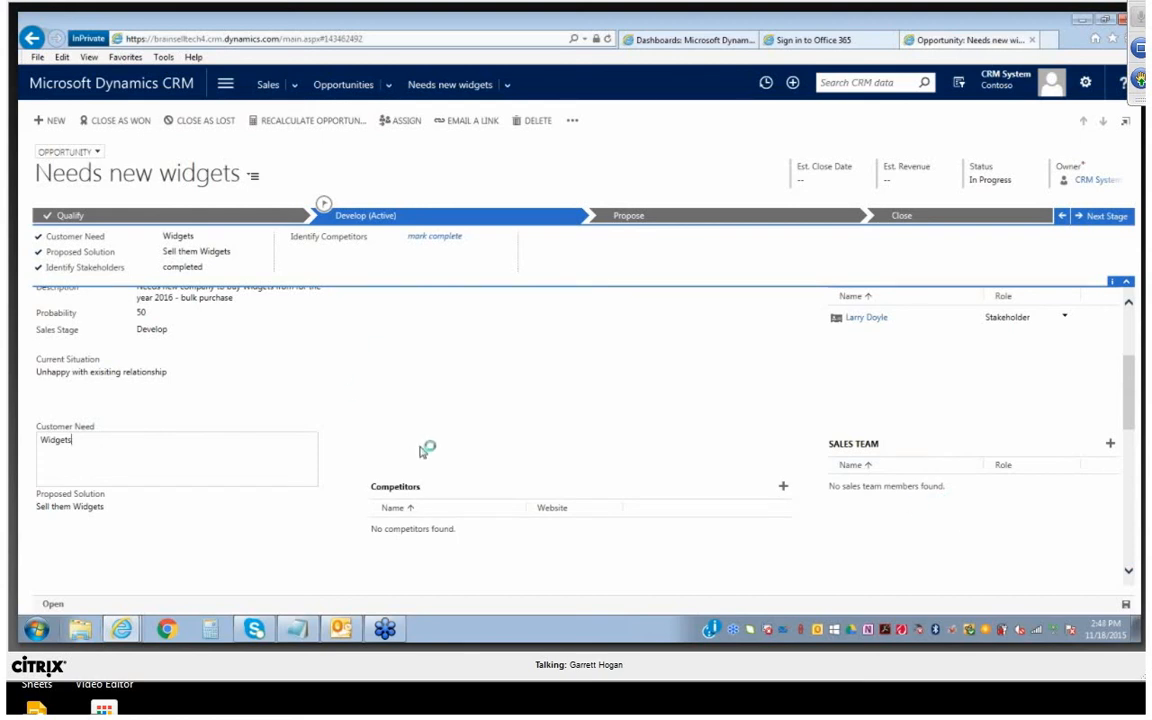
Mark the Identify Competitors task in the opportunity's Develop stage as complete
{"action": "scroll", "coordinate": [445, 442], "scroll_direction": "down", "scroll_amount": 3}
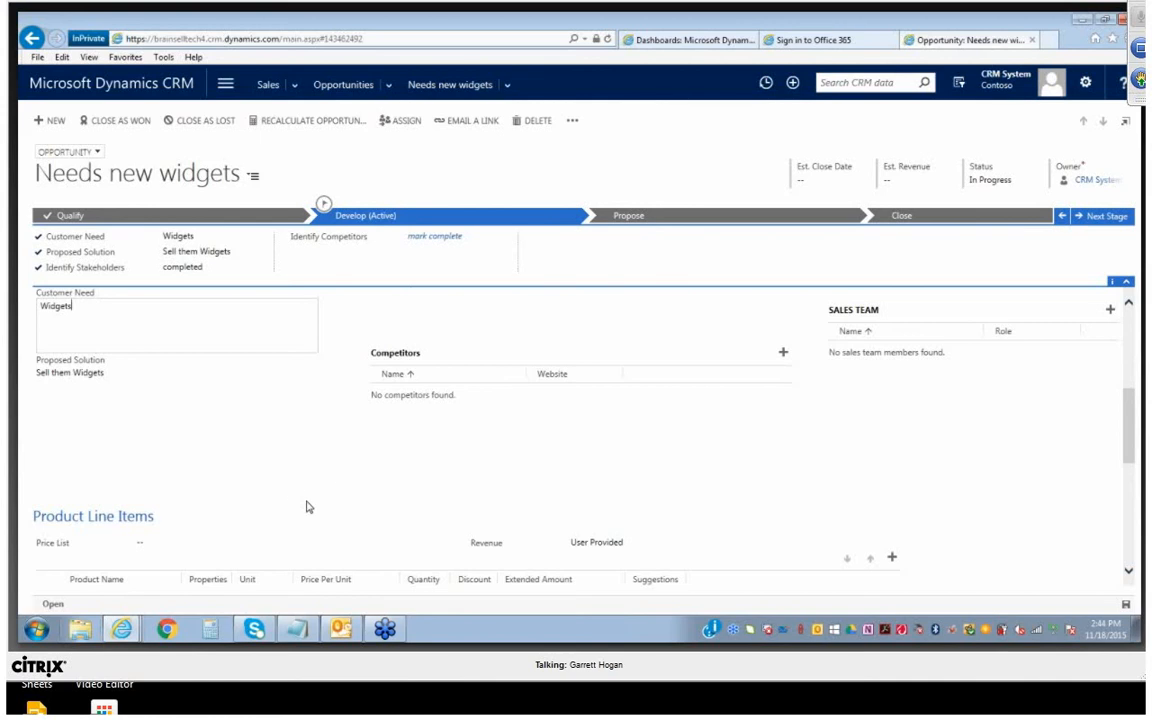
{"action": "scroll", "coordinate": [321, 517], "scroll_direction": "down", "scroll_amount": 1}
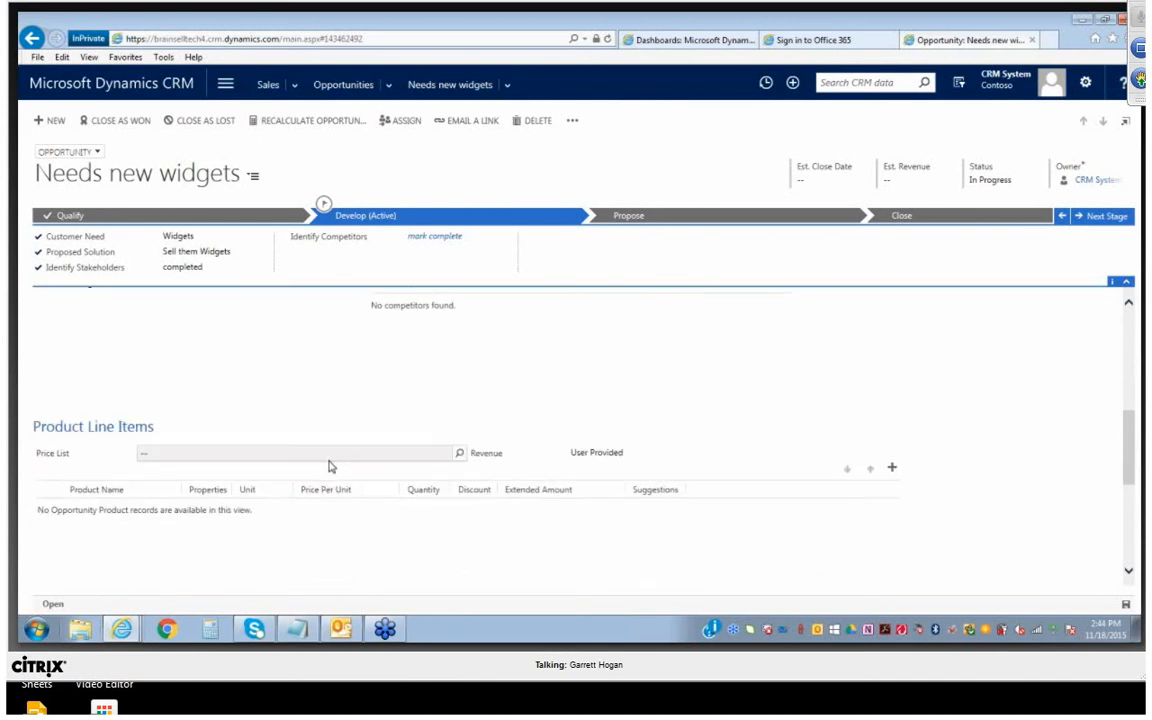
{"action": "scroll", "coordinate": [290, 447], "scroll_direction": "up", "scroll_amount": 4}
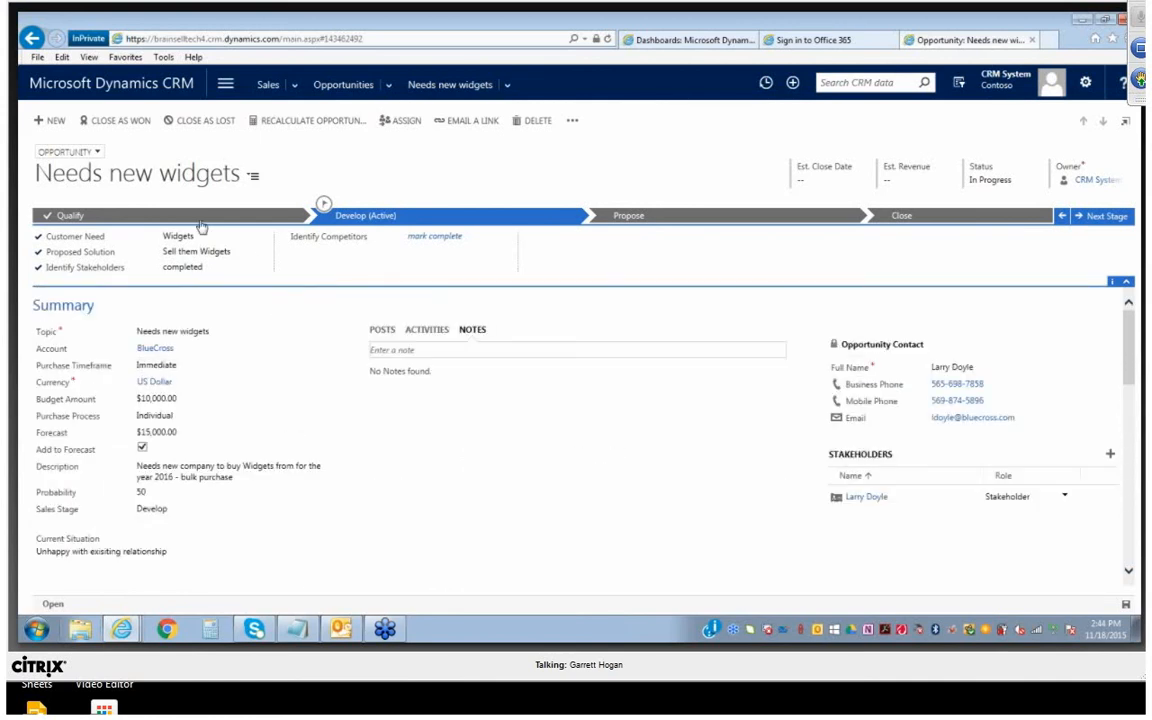
{"action": "left_click", "coordinate": [425, 237]}
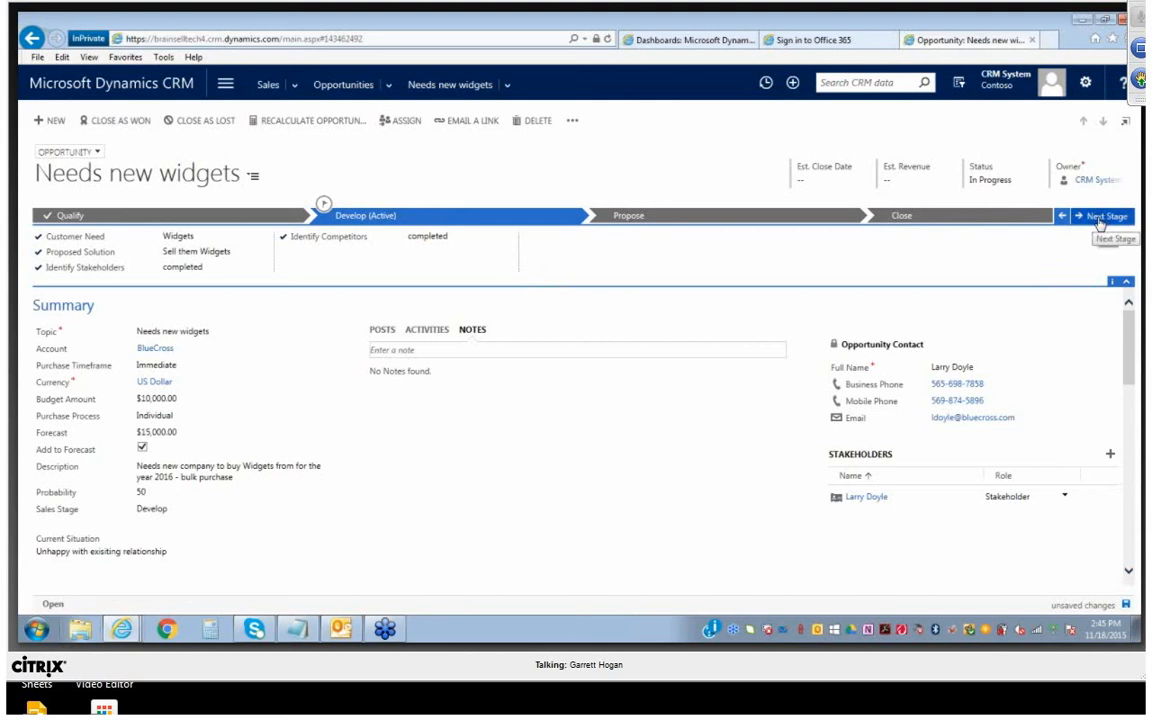
Set the opportunity's estimated revenue to $18,000 and its estimated close date to 11/30/2015
{"action": "left_click", "coordinate": [918, 179]}
{"action": "type", "text": "18,000.00"}
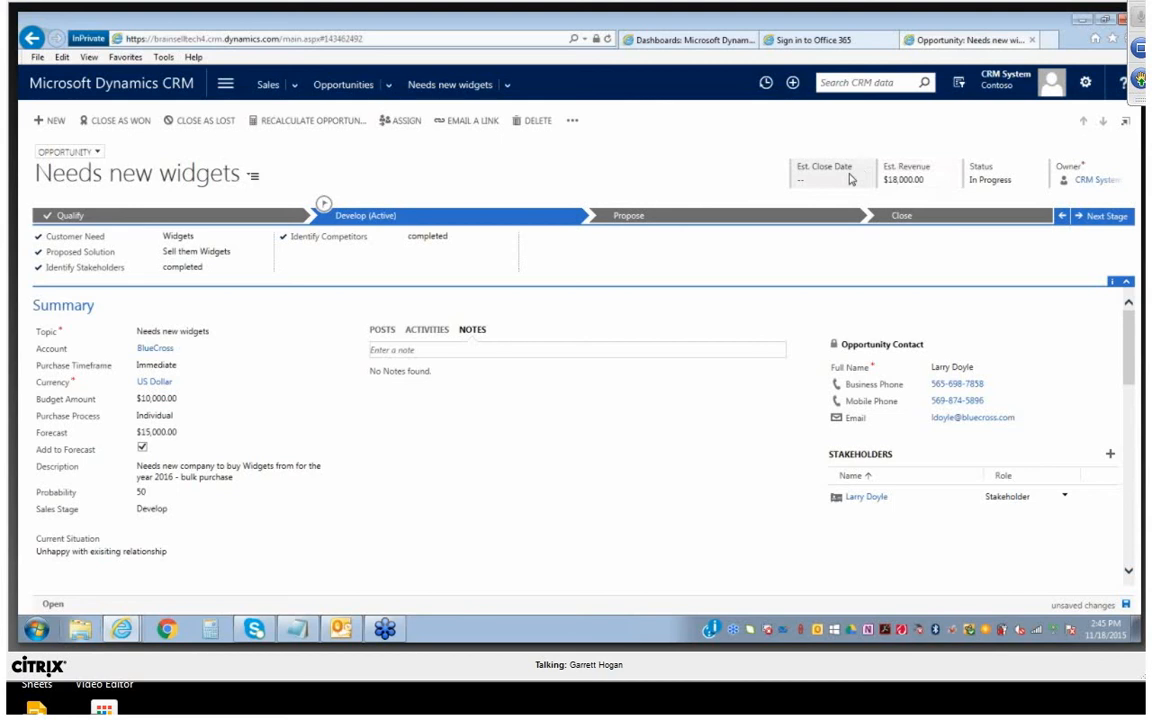
{"action": "left_click", "coordinate": [820, 179]}
{"action": "left_click", "coordinate": [854, 178]}
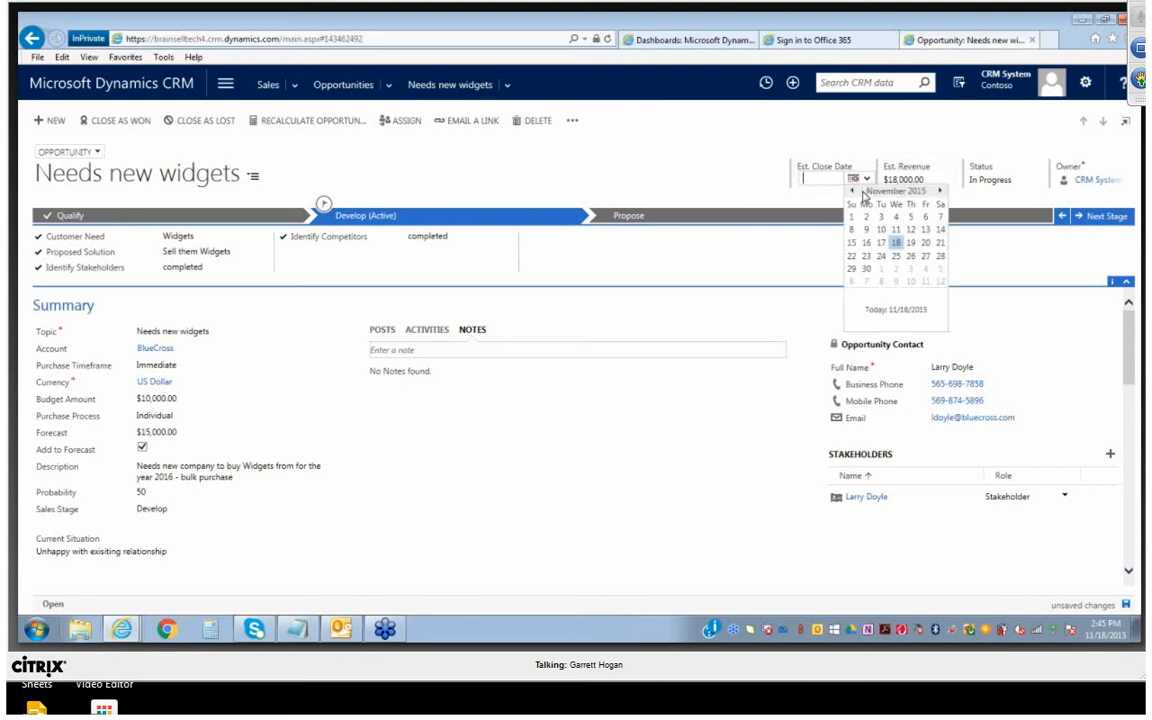
{"action": "left_click", "coordinate": [866, 268]}
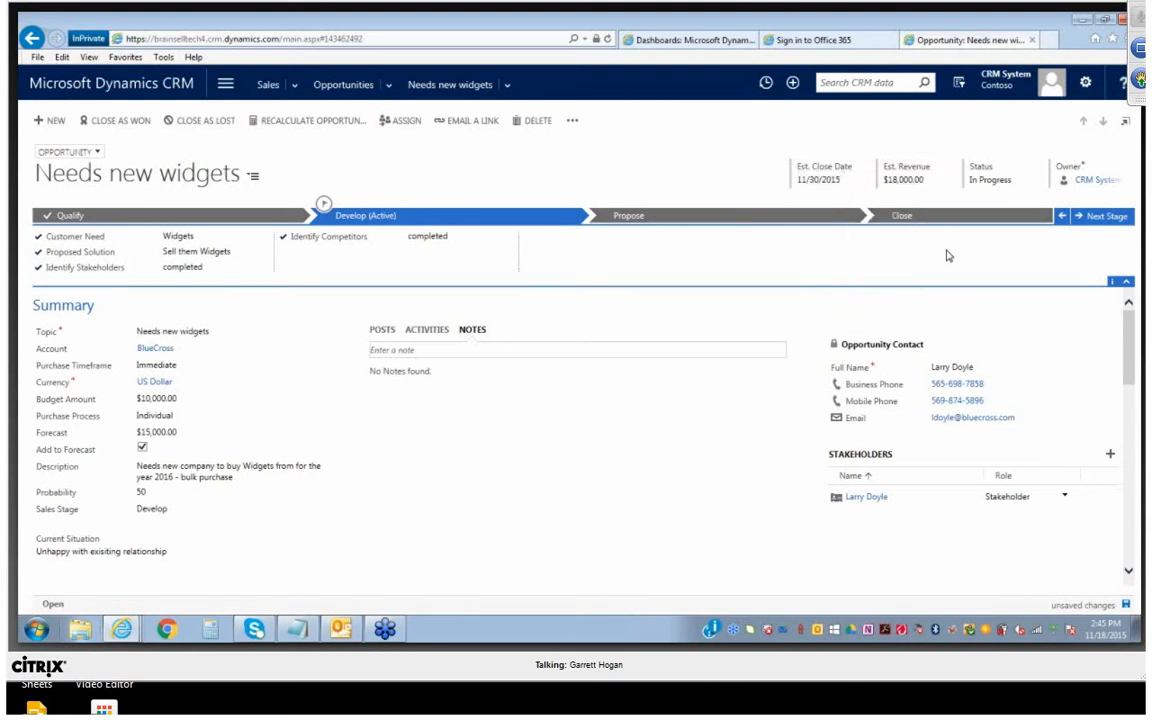
Advance the opportunity to the Propose stage and mark Identify Sales Team as complete
{"action": "left_click", "coordinate": [1095, 218]}
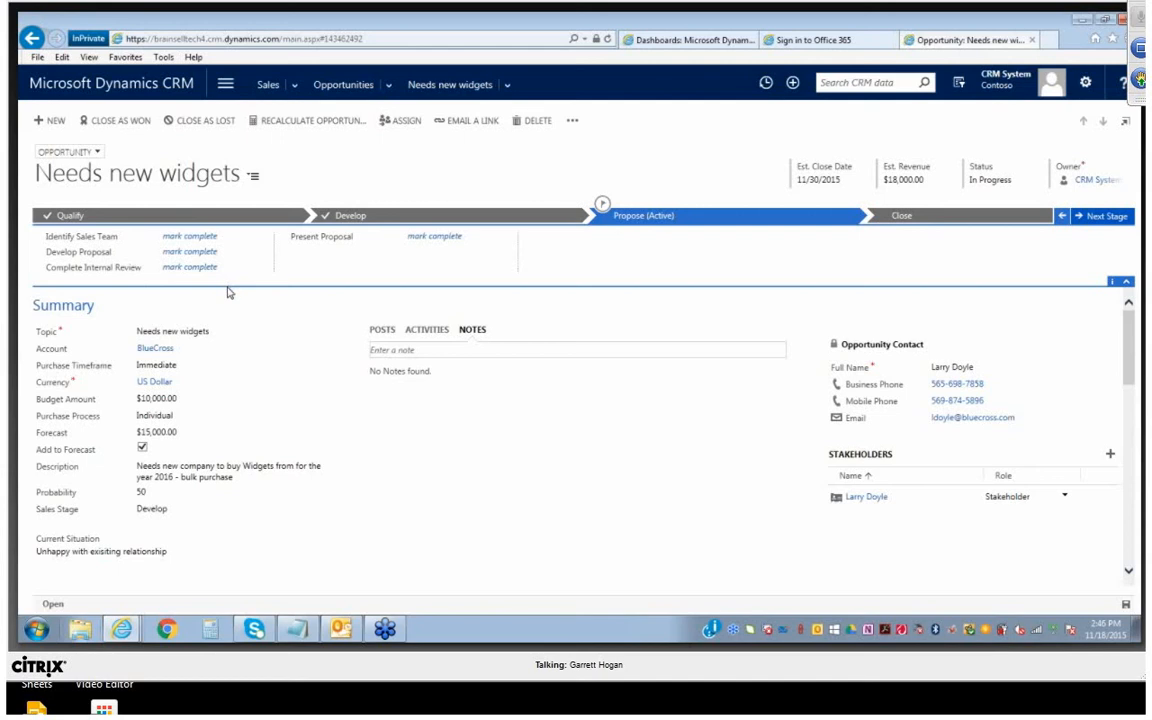
{"action": "left_click", "coordinate": [198, 237]}
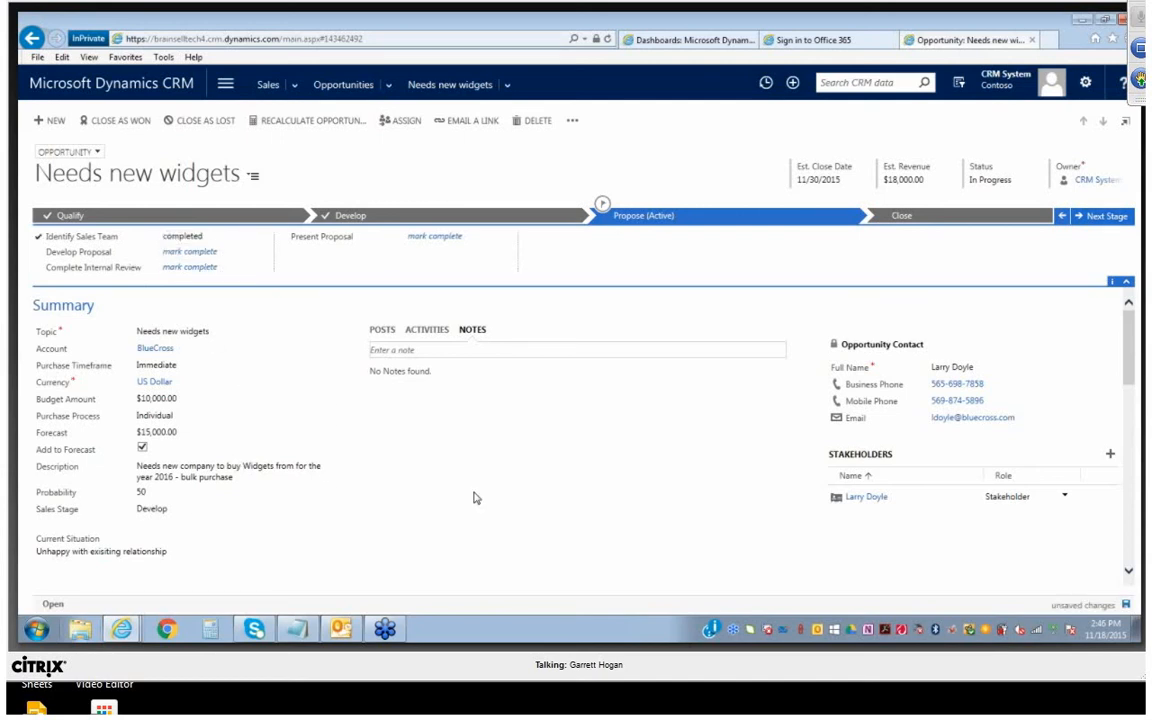
Set the product line items' price list to Preferred Reseller and the revenue to System Calculated
{"action": "scroll", "coordinate": [484, 494], "scroll_direction": "down", "scroll_amount": 10}
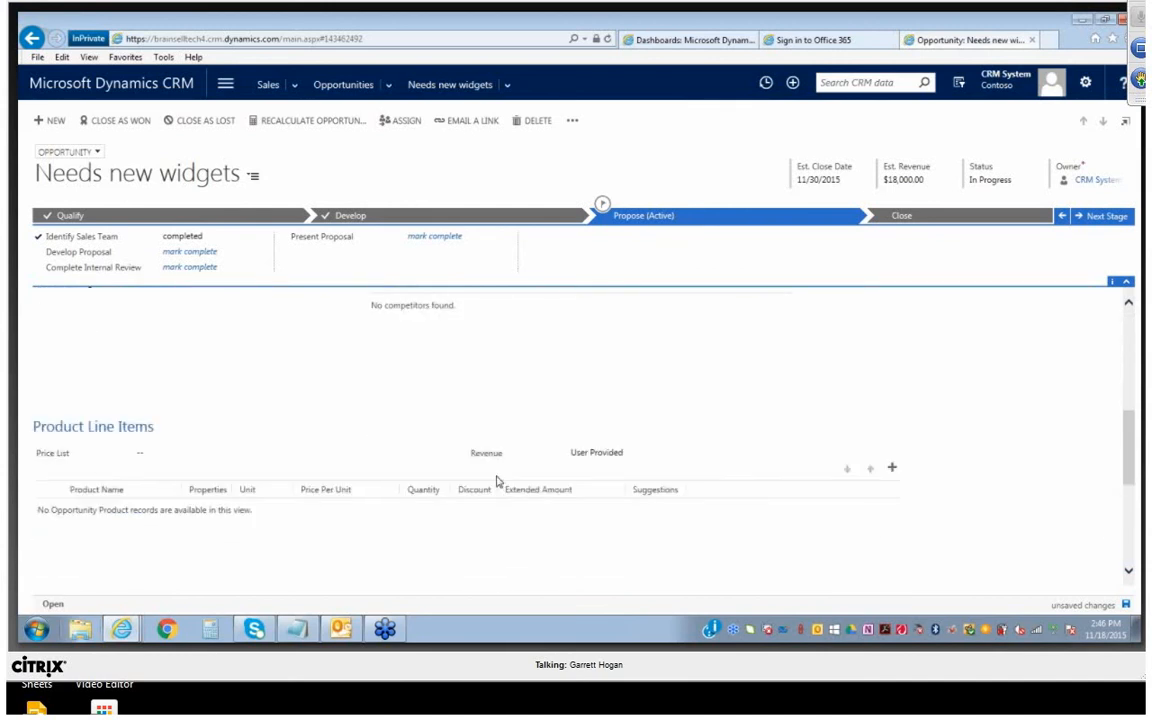
{"action": "scroll", "coordinate": [490, 460], "scroll_direction": "down", "scroll_amount": 1}
{"action": "left_click", "coordinate": [390, 414]}
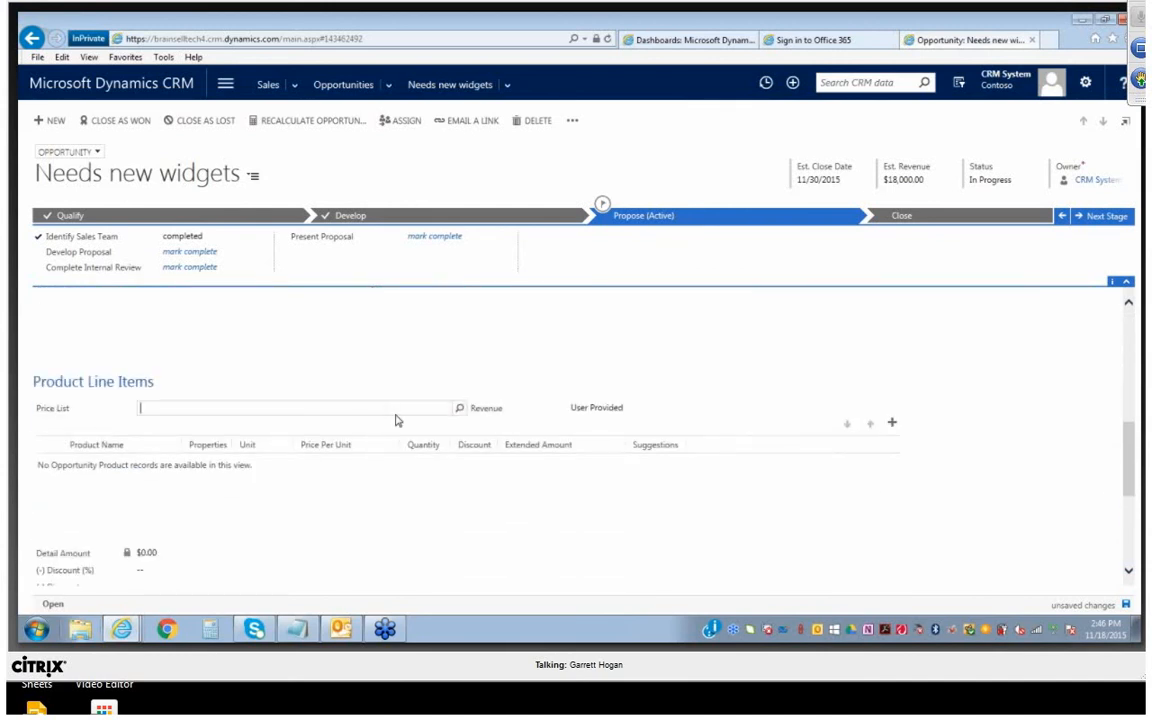
{"action": "left_click", "coordinate": [459, 408]}
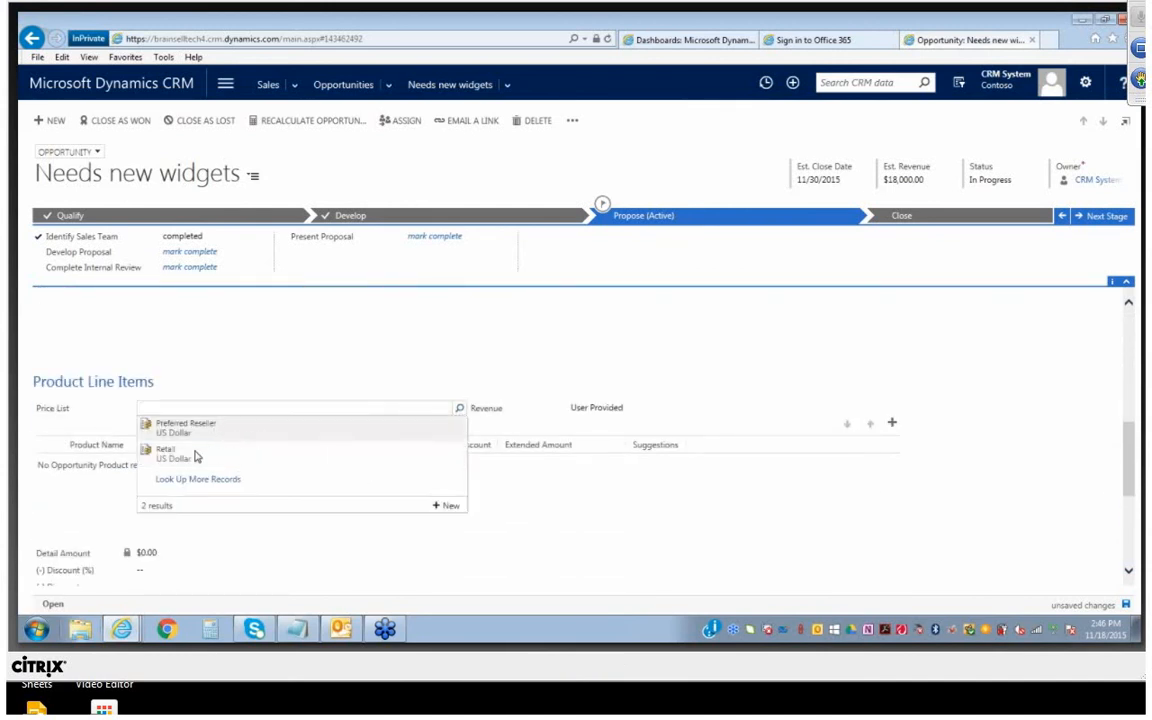
{"action": "left_click", "coordinate": [175, 433]}
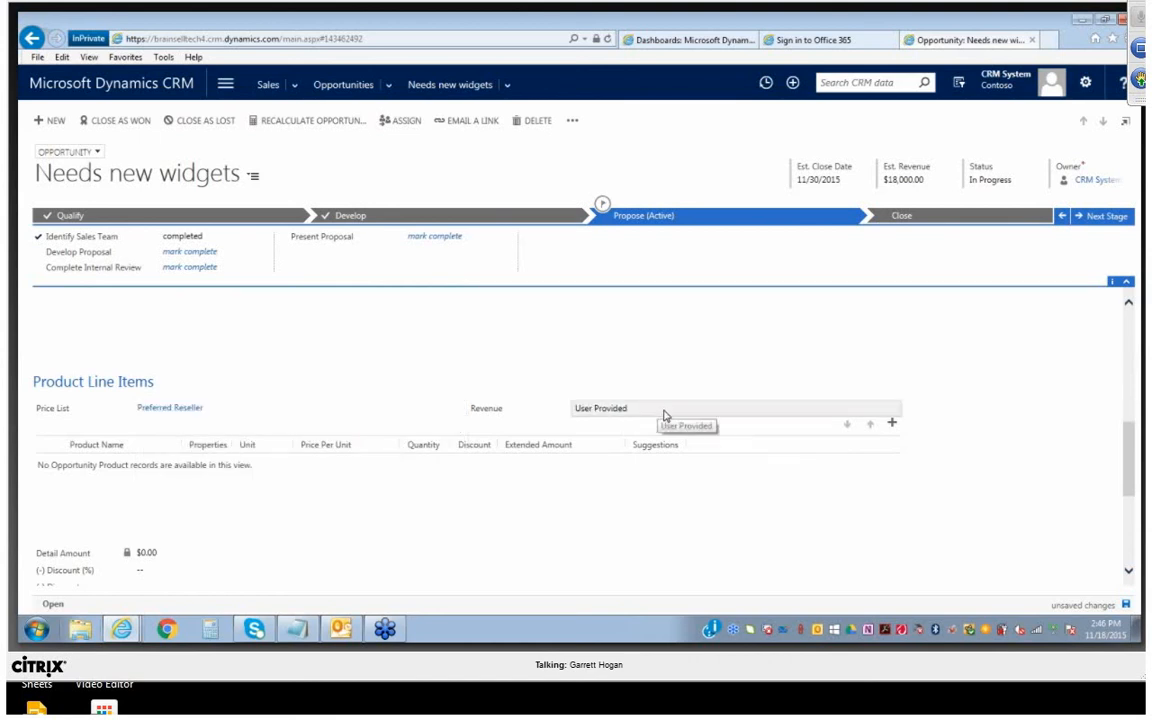
{"action": "left_click", "coordinate": [863, 413]}
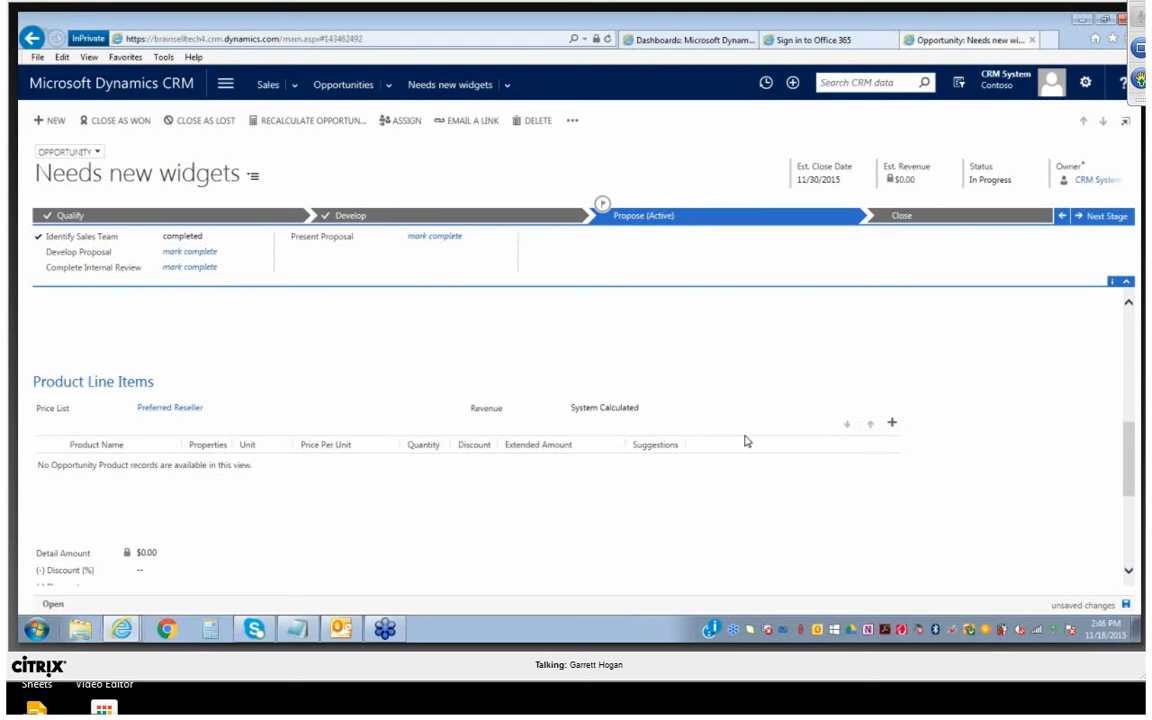
Add a product line item named Widgets with a price per unit of $1,000
{"action": "left_click", "coordinate": [892, 423]}
{"action": "left_click", "coordinate": [824, 461]}
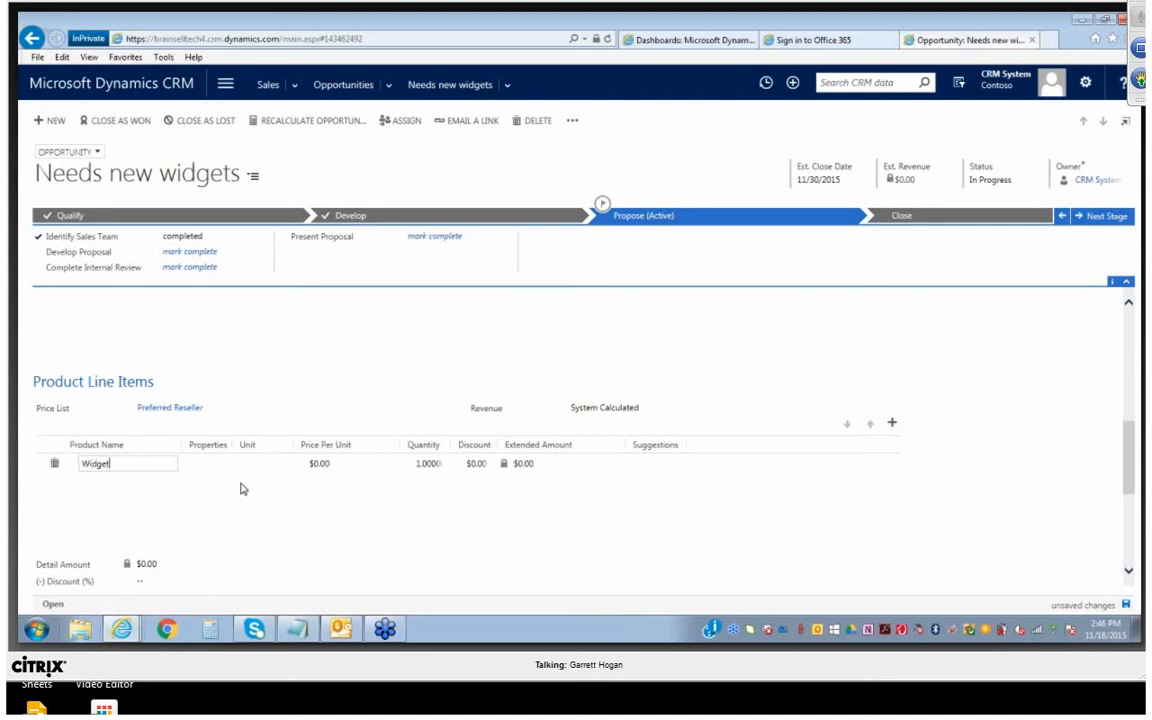
{"action": "type", "text": "Widgets"}
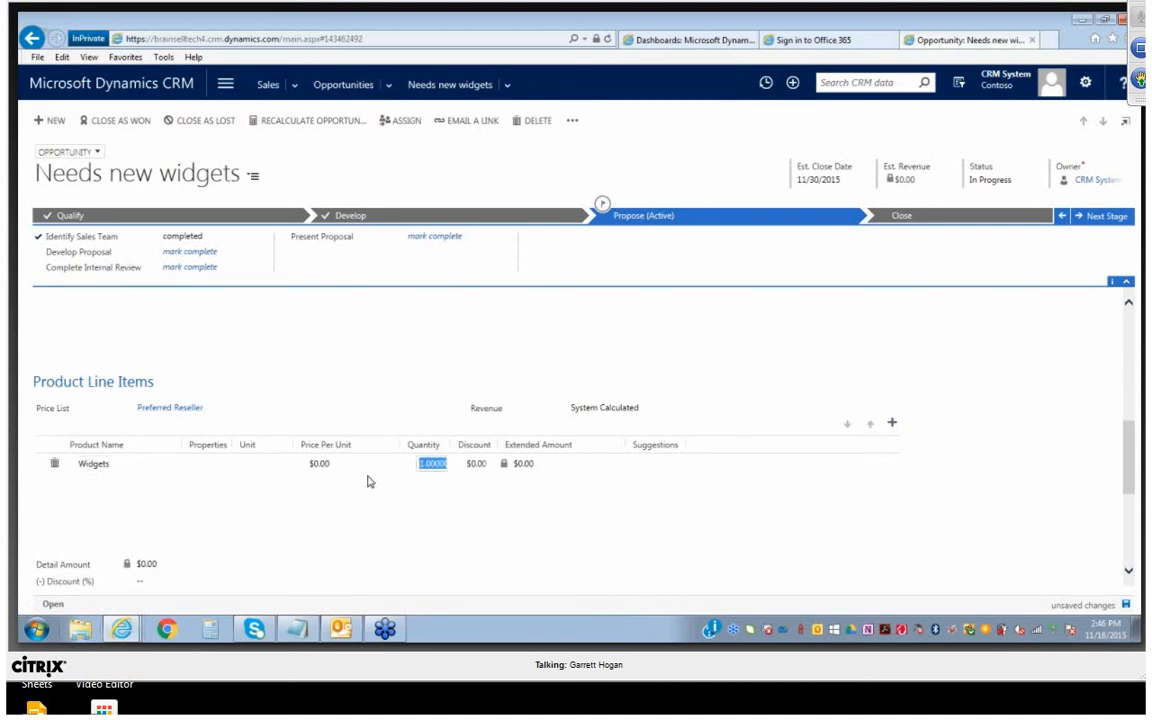
{"action": "left_click", "coordinate": [347, 468]}
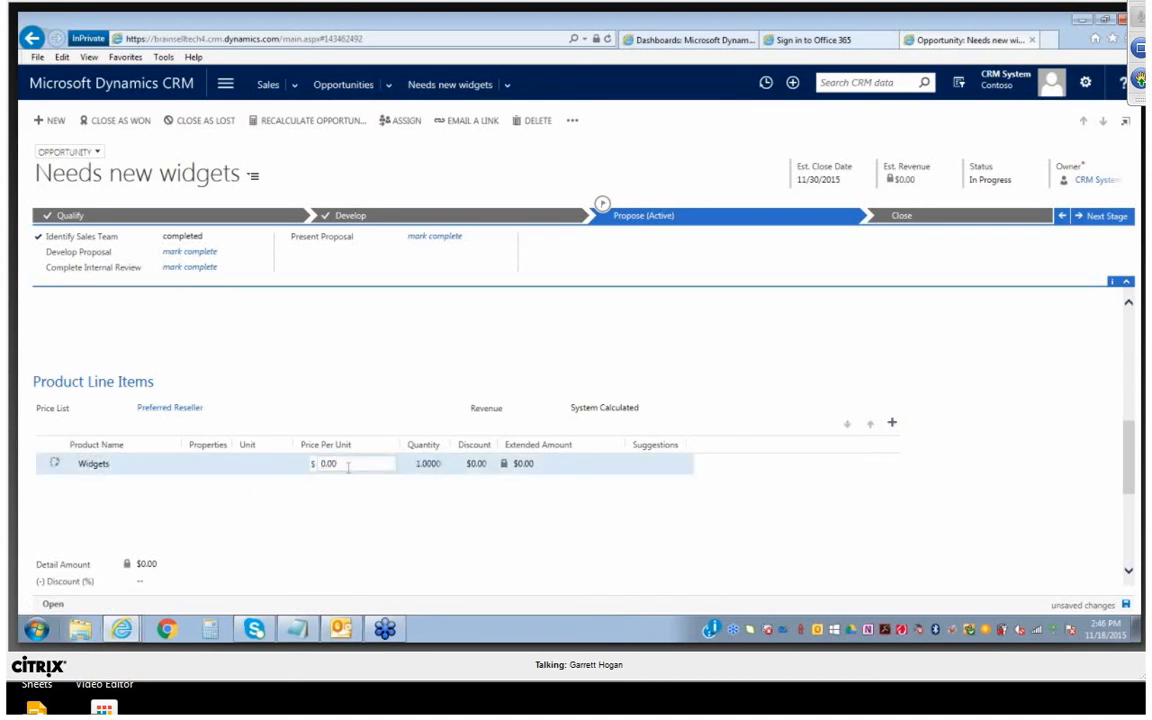
{"action": "left_click", "coordinate": [312, 464]}
{"action": "type", "text": "1000"}
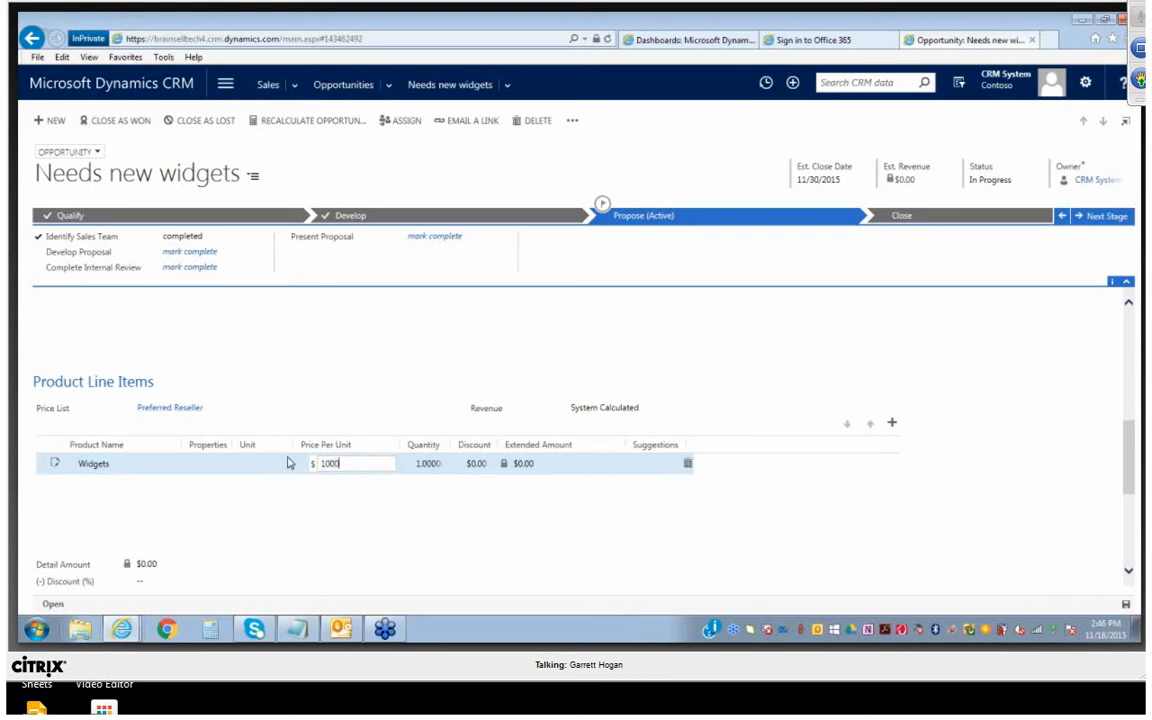
{"action": "key", "text": "Tab"}
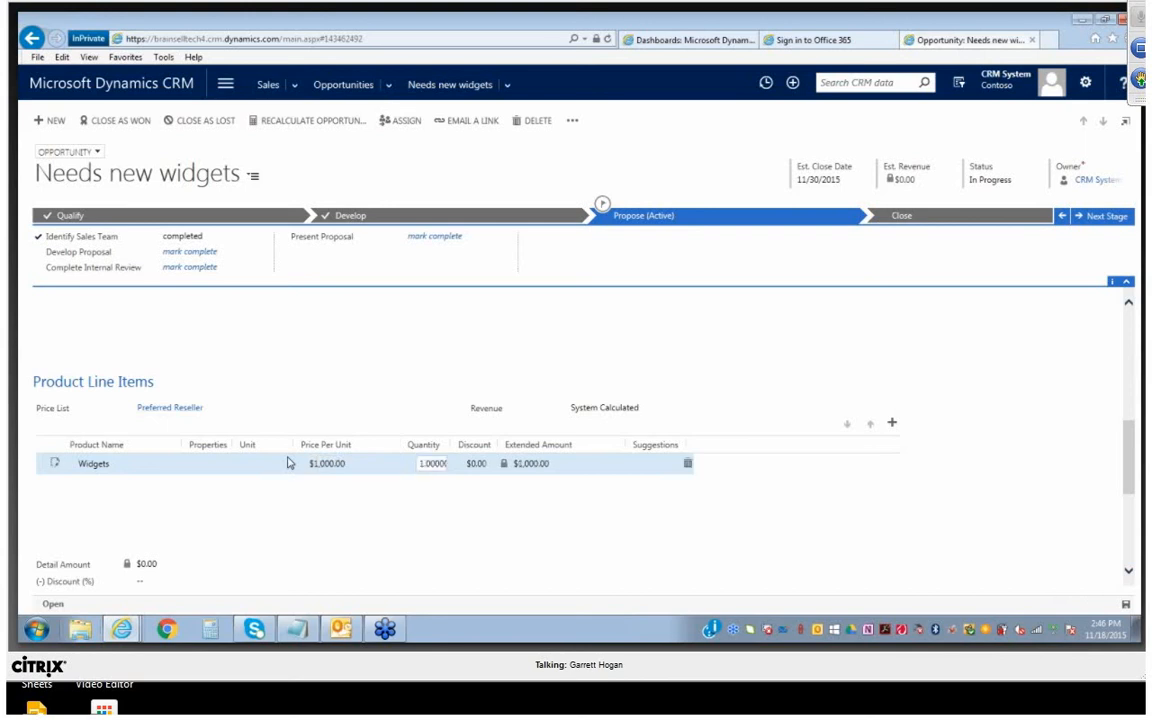
Set the quantity of the Widgets line item to 20
{"action": "type", "text": "20"}
{"action": "key", "text": "Tab"}
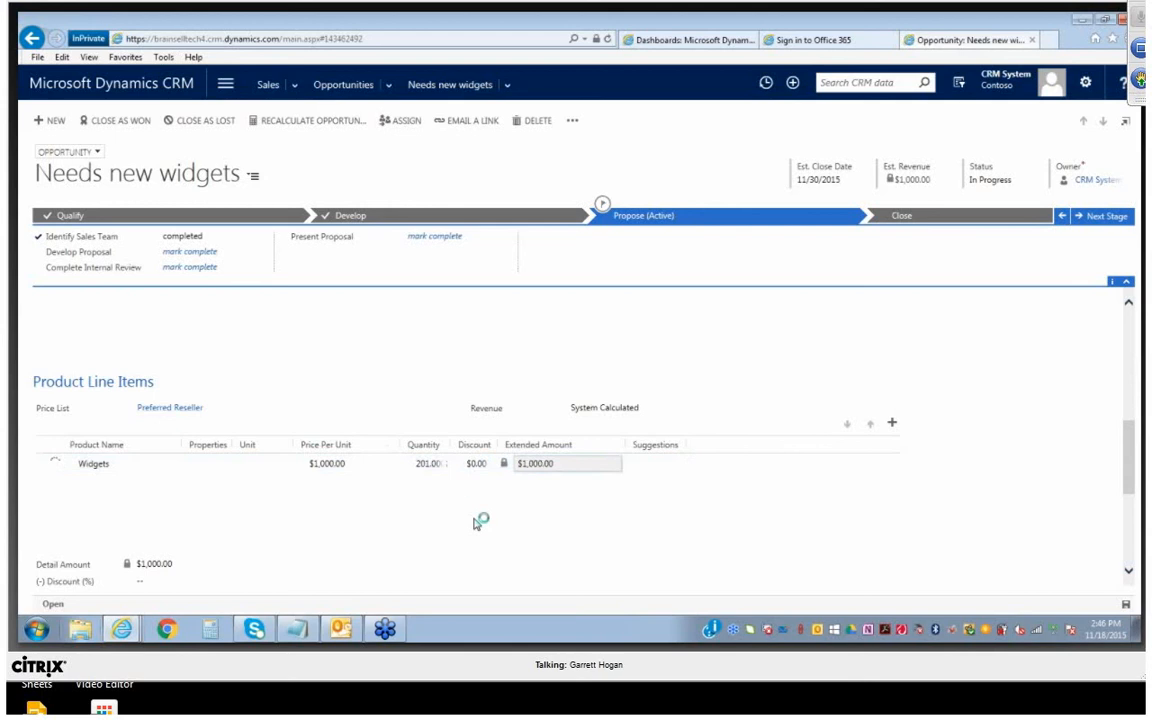
{"action": "left_click", "coordinate": [430, 463]}
{"action": "left_click", "coordinate": [427, 463]}
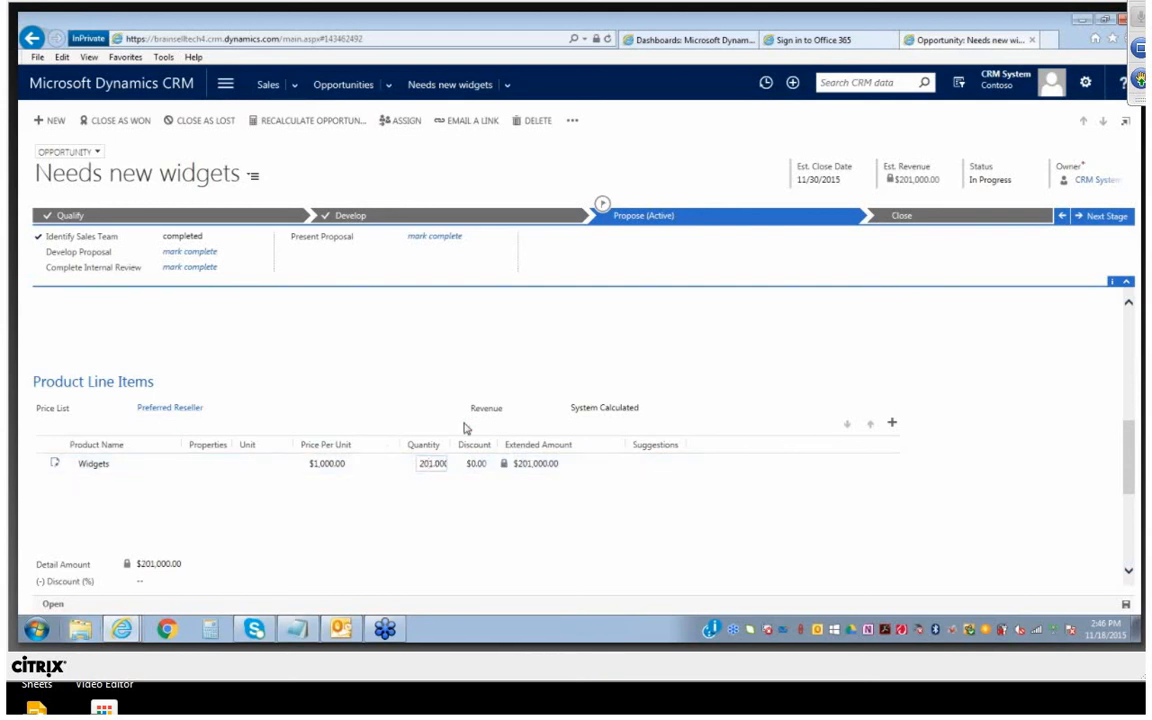
{"action": "left_click", "coordinate": [594, 505]}
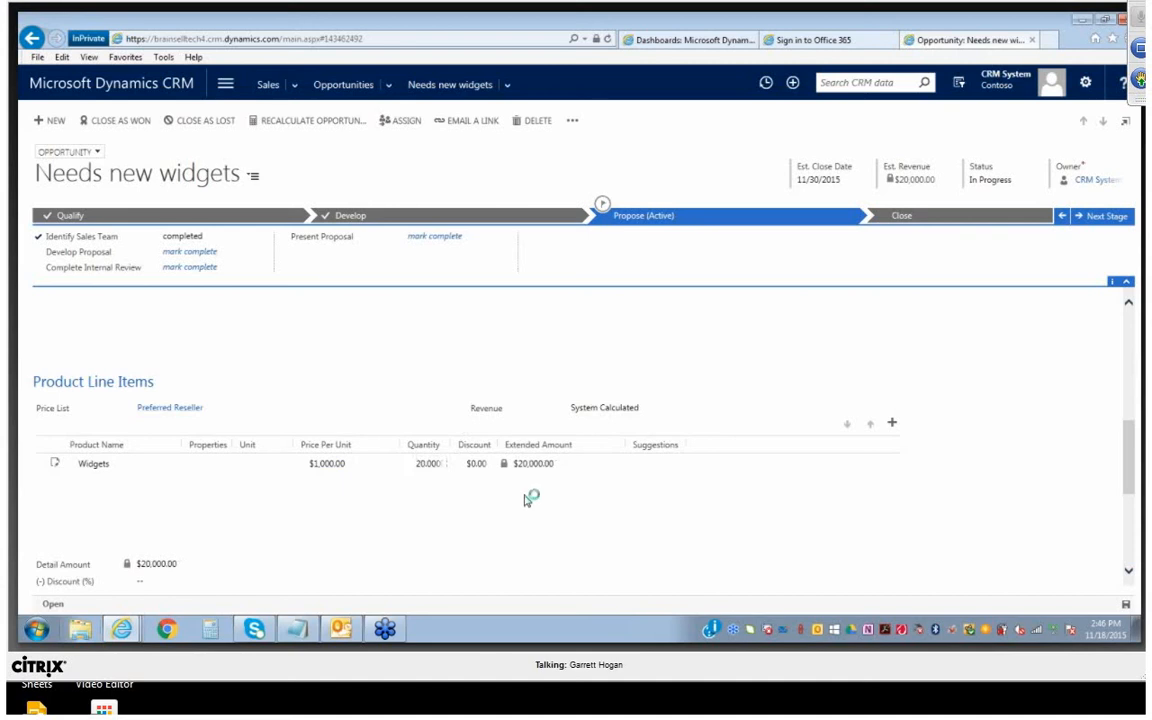
Review the line item totals, and mark Develop Proposal, Complete Internal Review and Present Proposal as complete
{"action": "scroll", "coordinate": [532, 525], "scroll_direction": "down", "scroll_amount": 2}
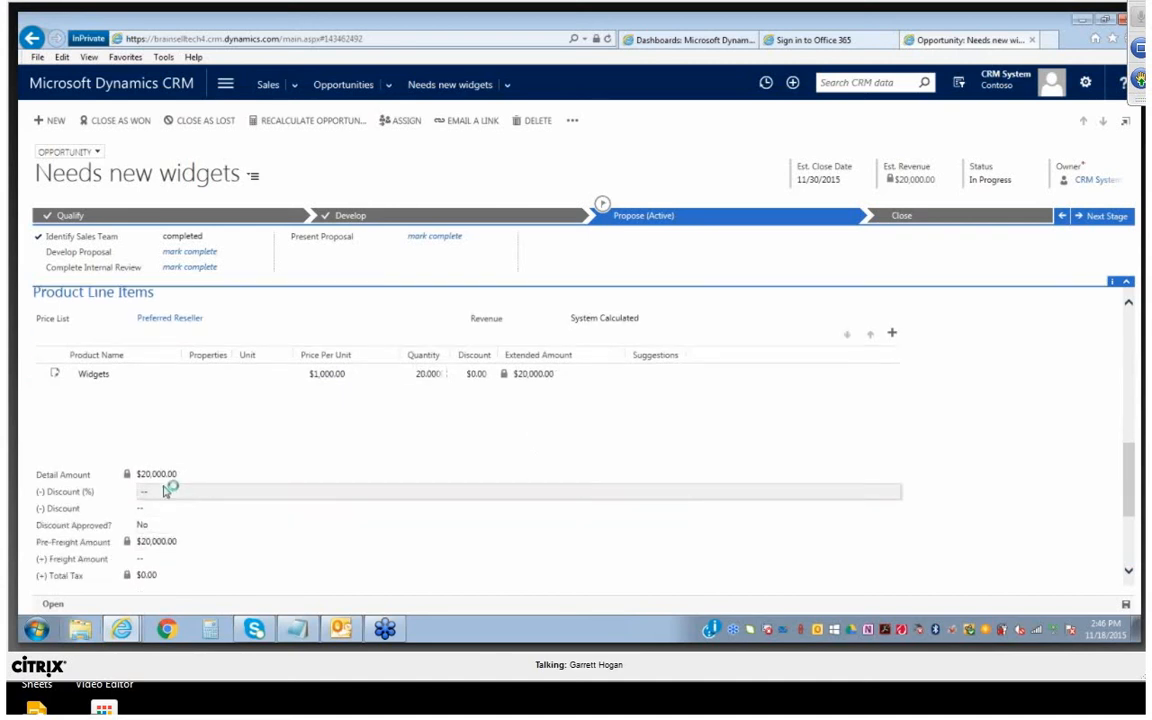
{"action": "scroll", "coordinate": [166, 515], "scroll_direction": "down", "scroll_amount": 1}
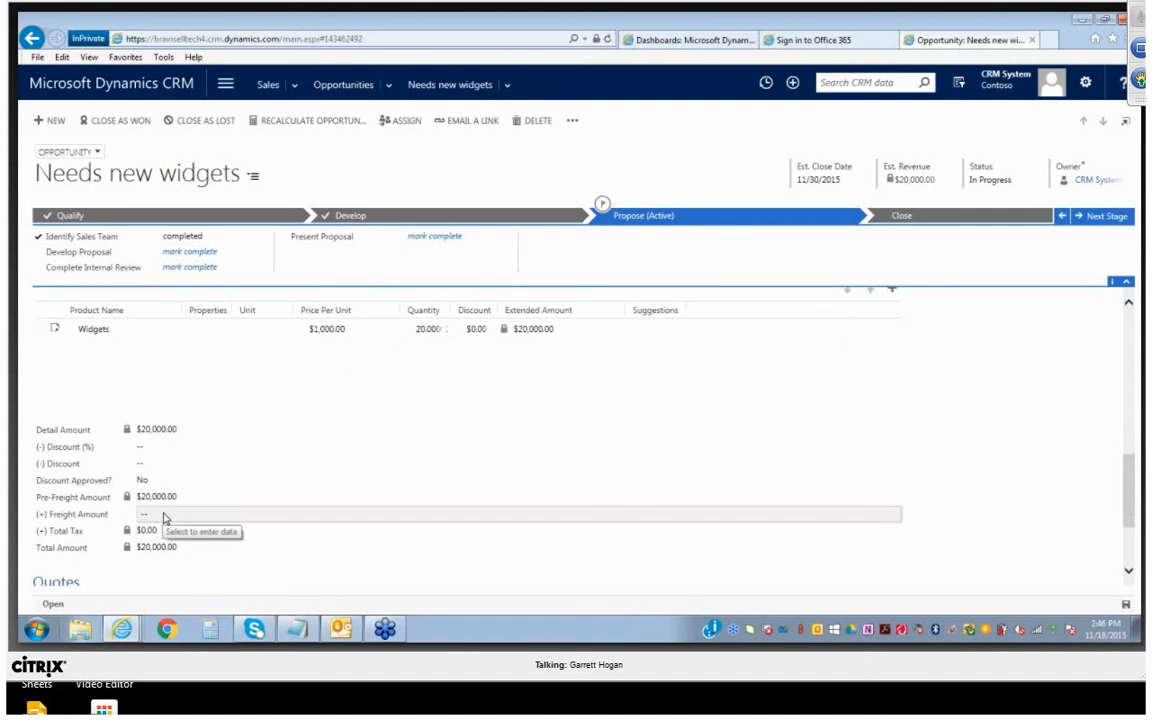
{"action": "scroll", "coordinate": [252, 509], "scroll_direction": "down", "scroll_amount": 1}
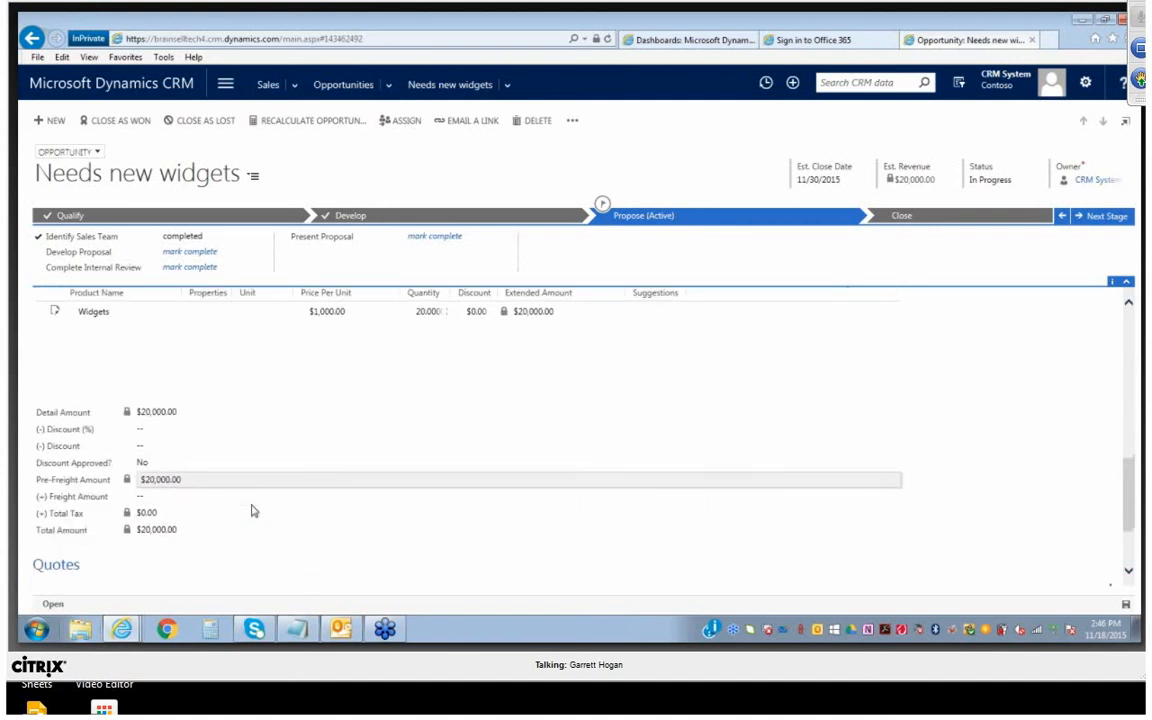
{"action": "scroll", "coordinate": [252, 511], "scroll_direction": "down", "scroll_amount": 2}
{"action": "scroll", "coordinate": [256, 510], "scroll_direction": "up", "scroll_amount": 6}
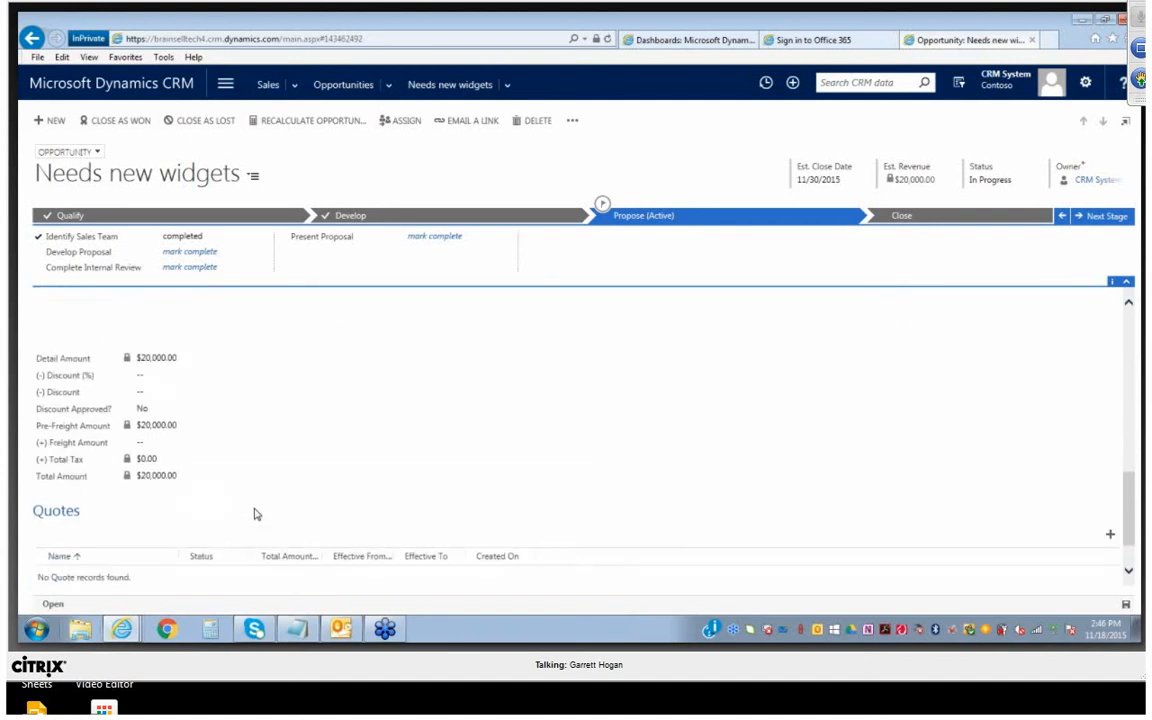
{"action": "left_click", "coordinate": [186, 253]}
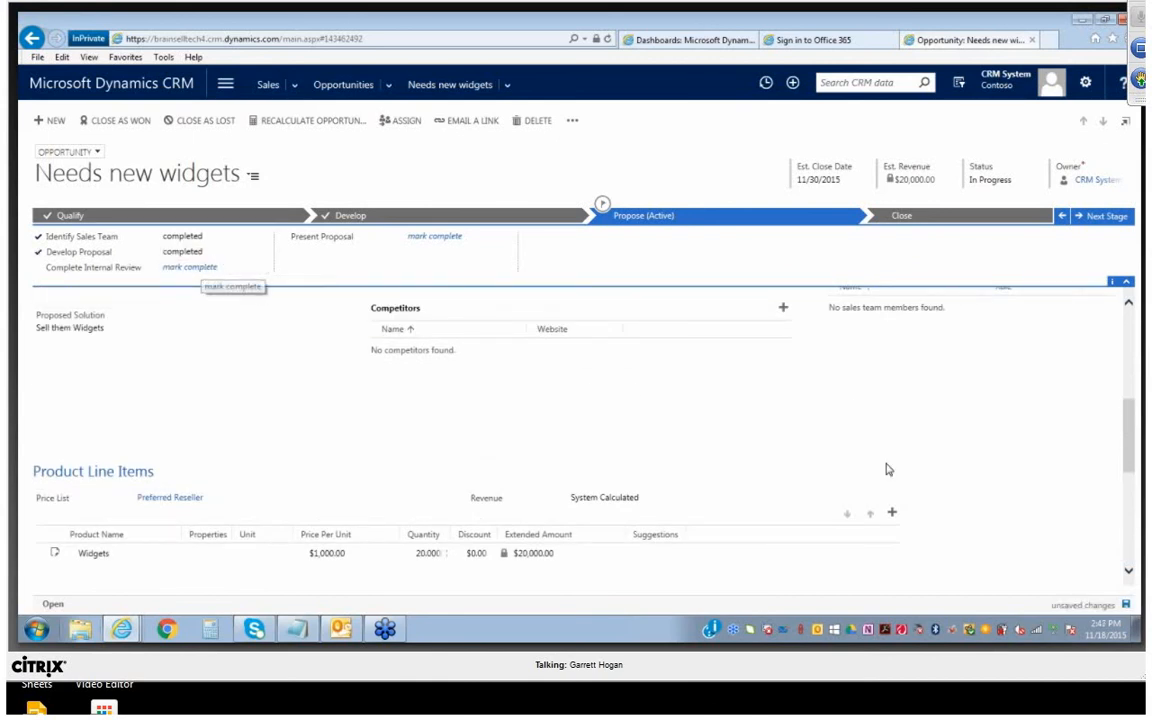
{"action": "scroll", "coordinate": [889, 469], "scroll_direction": "up", "scroll_amount": 2}
{"action": "left_click", "coordinate": [189, 267]}
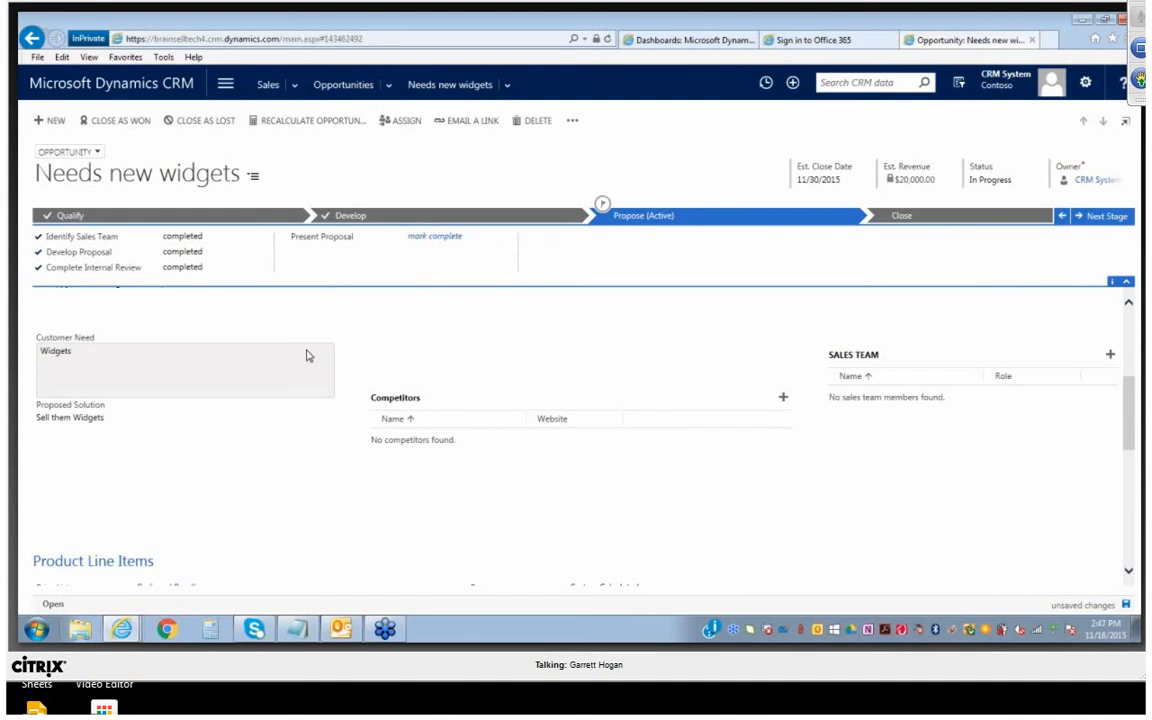
{"action": "left_click", "coordinate": [443, 240]}
Create a quote from the opportunity, activate it and close the quote window
{"action": "scroll", "coordinate": [689, 362], "scroll_direction": "down", "scroll_amount": 3}
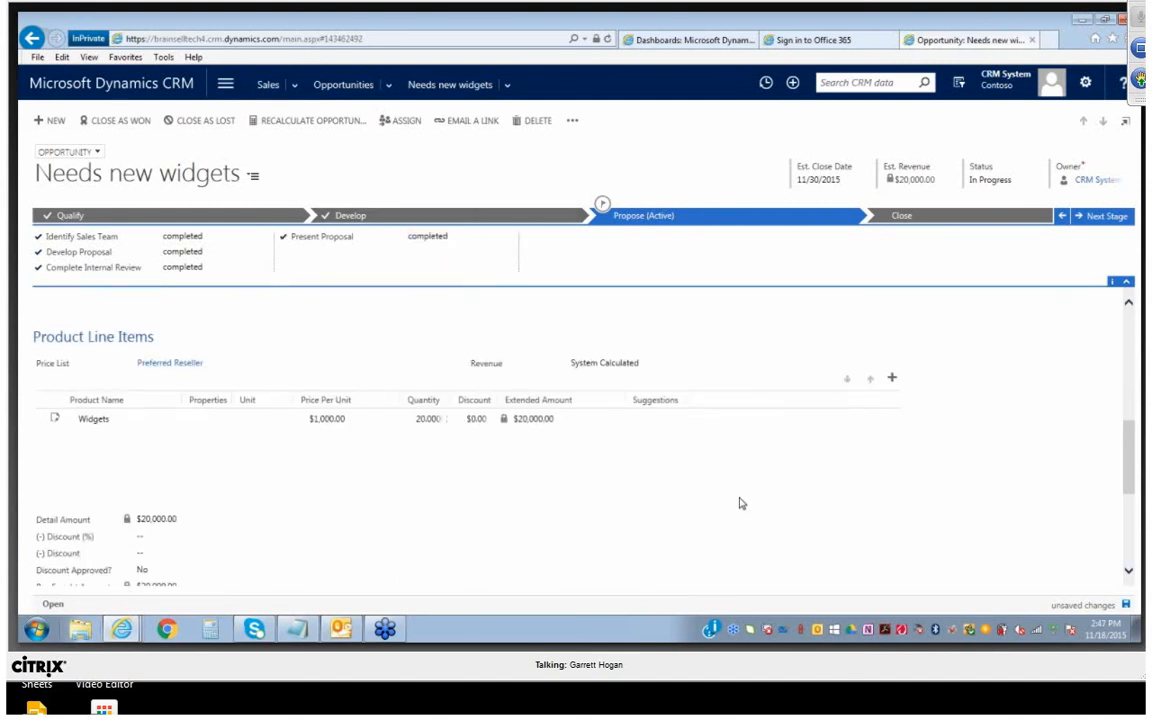
{"action": "scroll", "coordinate": [740, 503], "scroll_direction": "down", "scroll_amount": 4}
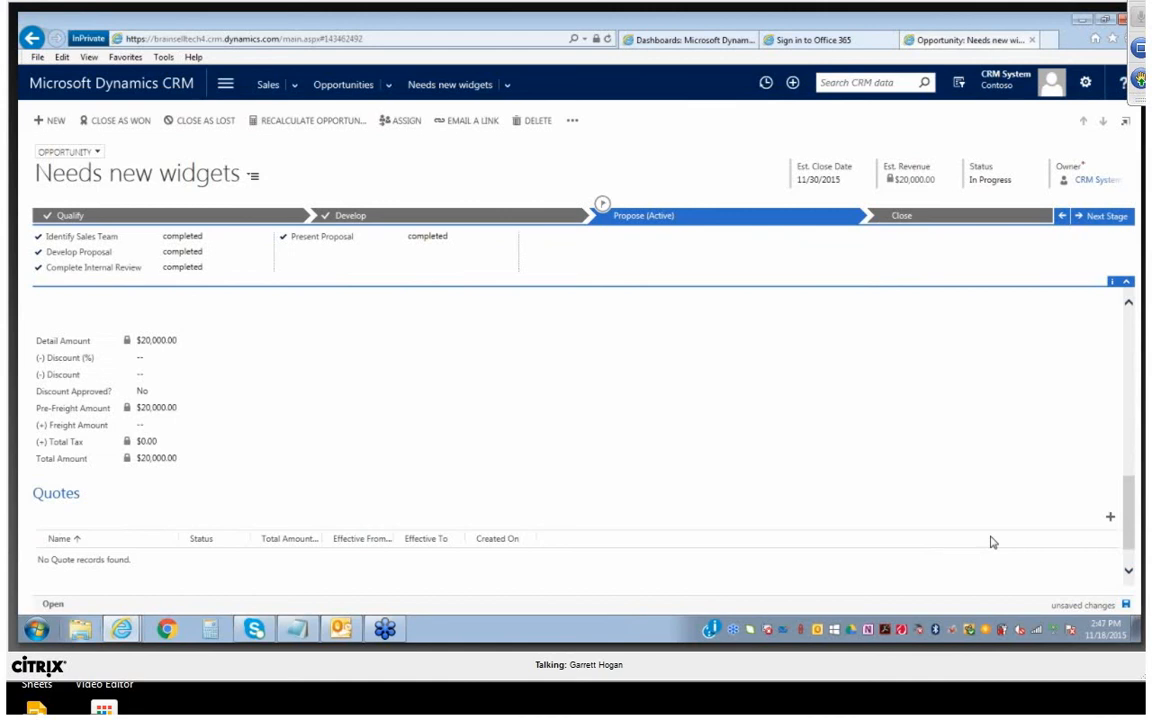
{"action": "left_click", "coordinate": [1110, 518]}
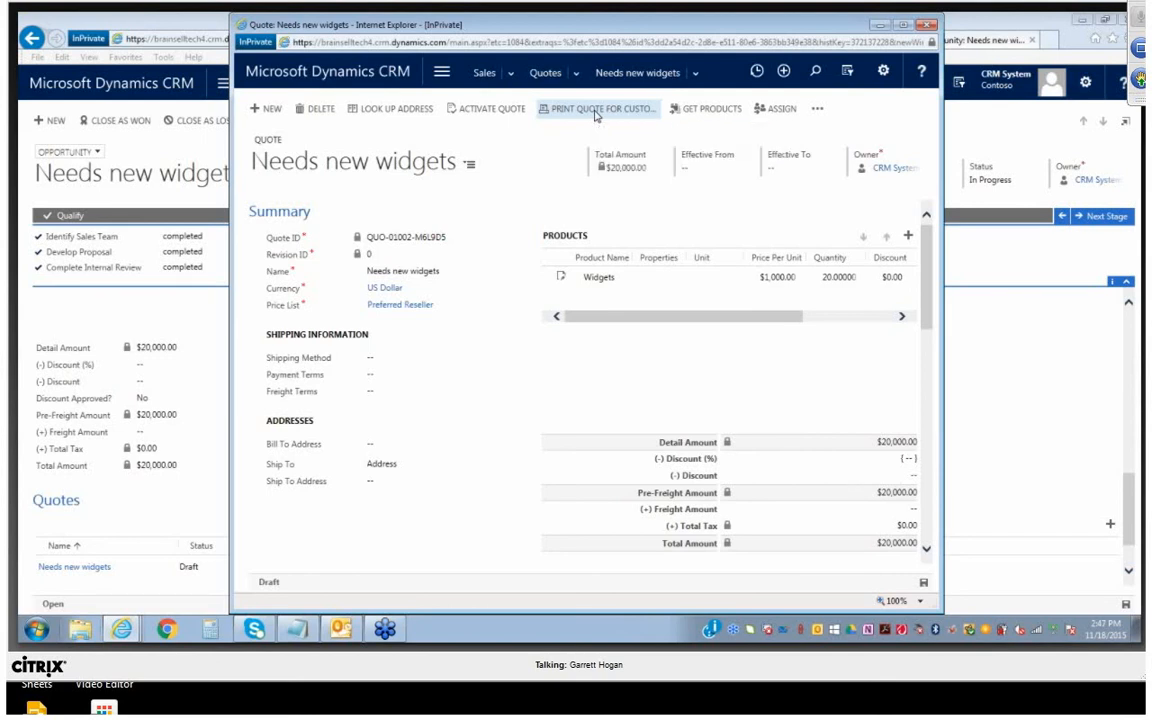
{"action": "left_click", "coordinate": [517, 108]}
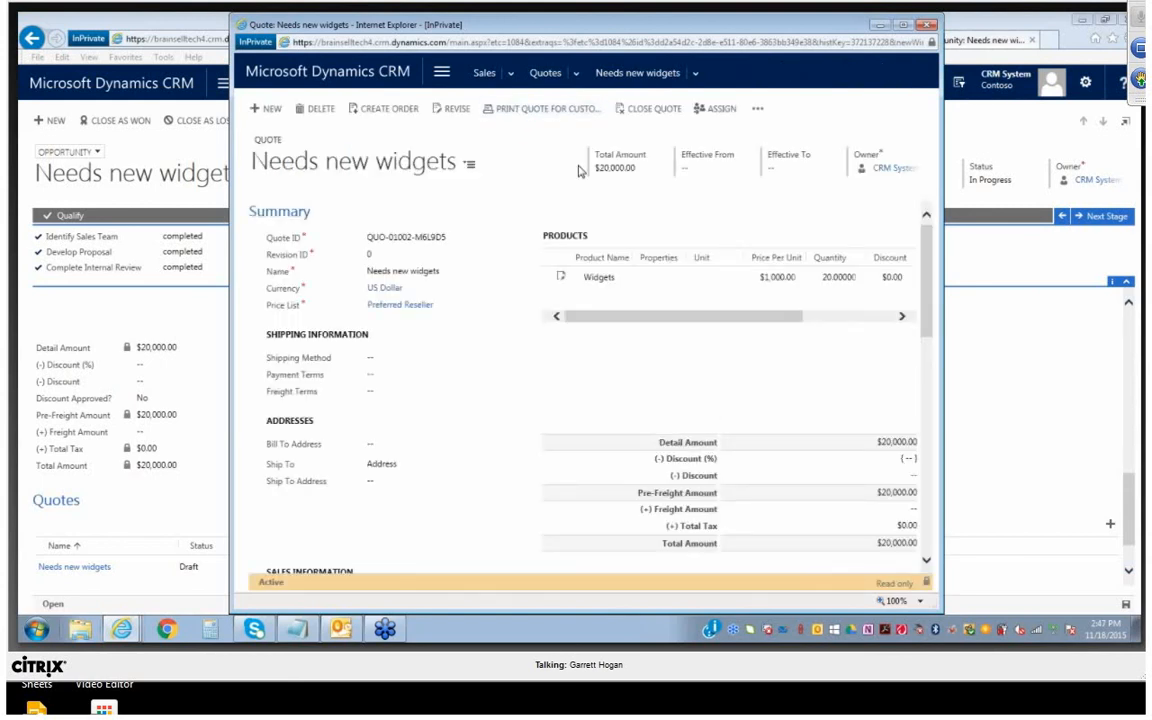
{"action": "left_click", "coordinate": [929, 23]}
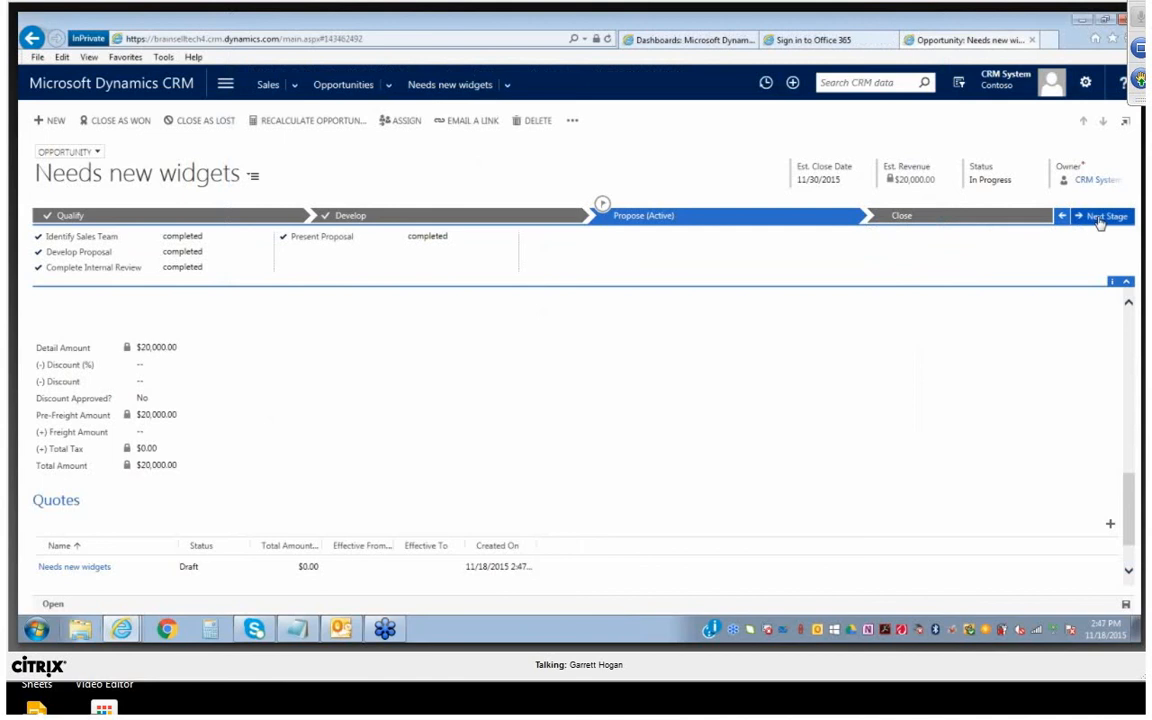
Advance the opportunity to the Close stage and mark Complete Final Proposal and Present Final Proposal as complete
{"action": "left_click", "coordinate": [1104, 218]}
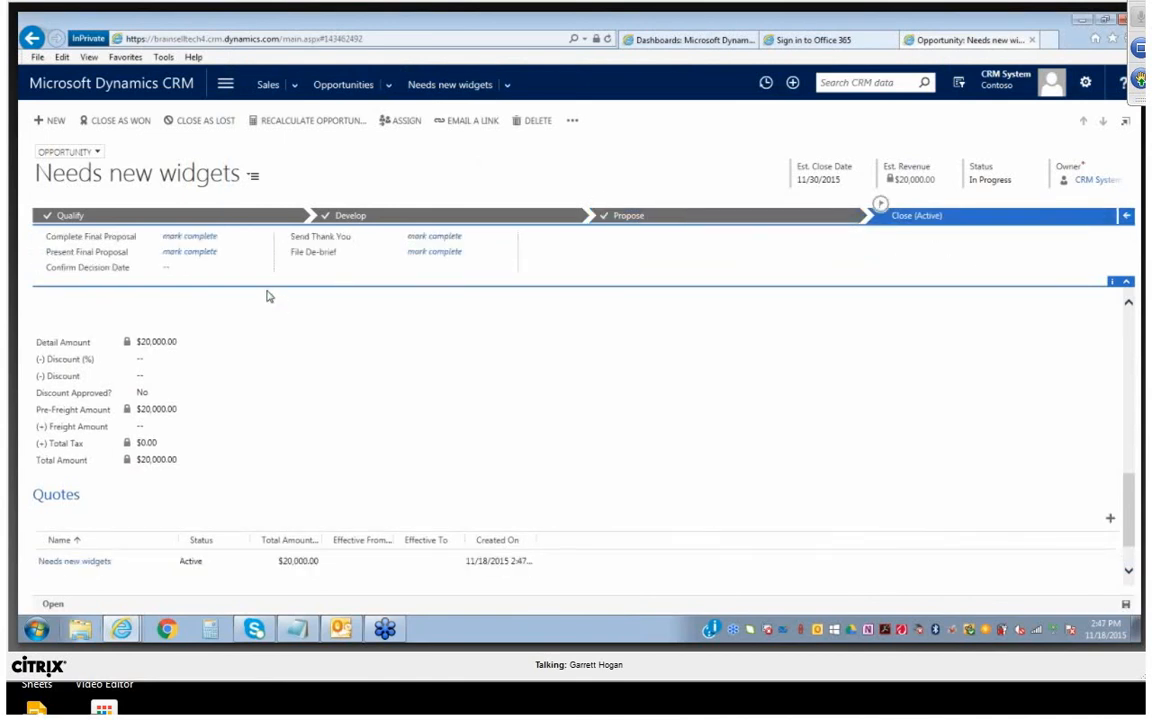
{"action": "left_click", "coordinate": [190, 236]}
{"action": "left_click", "coordinate": [208, 253]}
Set Confirm Decision Date to 11/30/2015 and mark Send Thank You and File De-brief as complete
{"action": "left_click", "coordinate": [190, 267]}
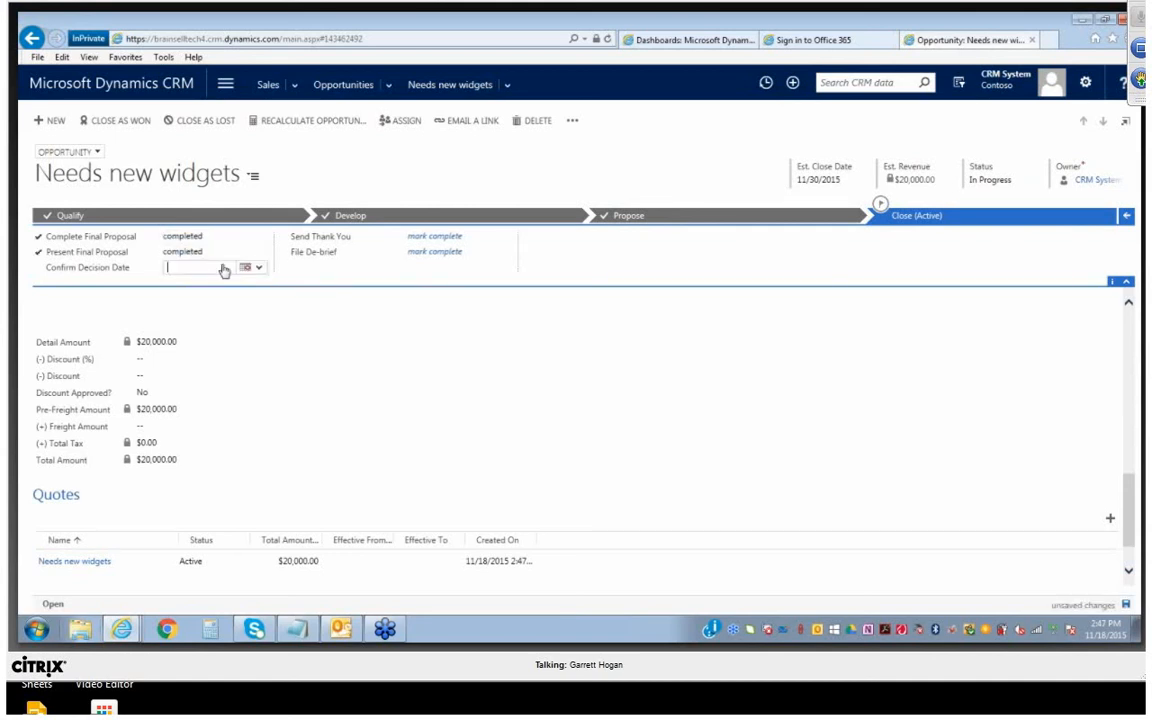
{"action": "left_click", "coordinate": [261, 270]}
{"action": "left_click", "coordinate": [240, 345]}
{"action": "left_click", "coordinate": [430, 236]}
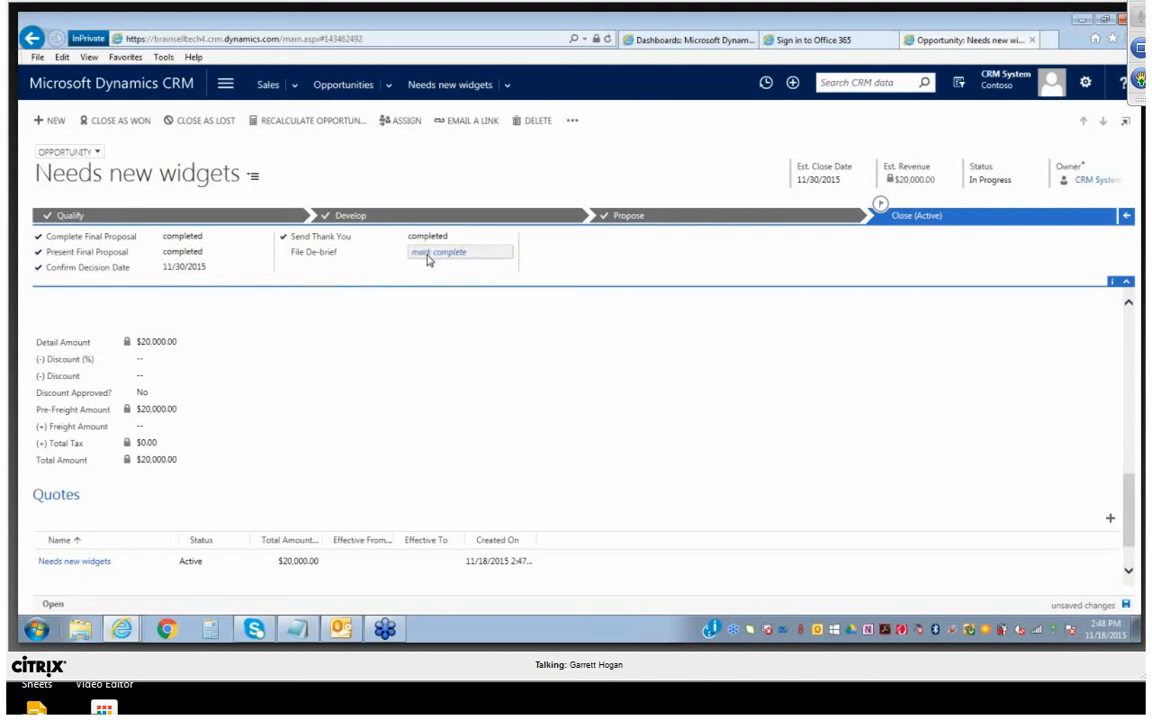
{"action": "left_click", "coordinate": [428, 256]}
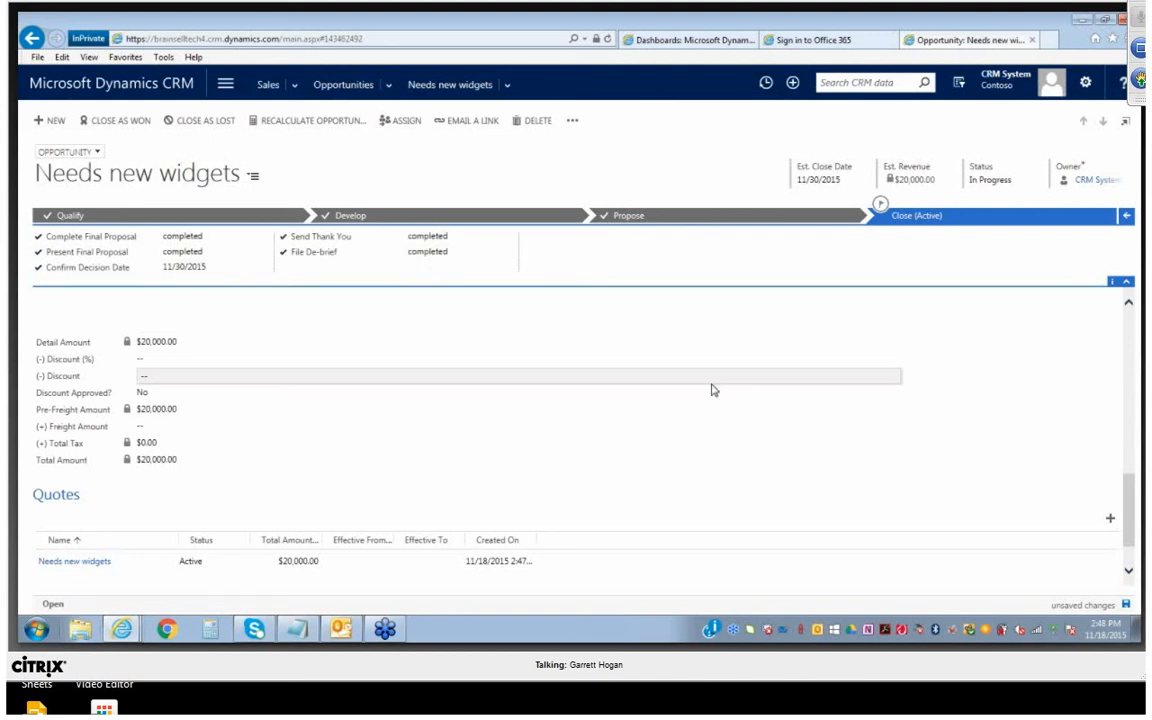
Go to the open opportunities list and reopen the Needs new widgets opportunity from it
{"action": "scroll", "coordinate": [712, 390], "scroll_direction": "down", "scroll_amount": 1}
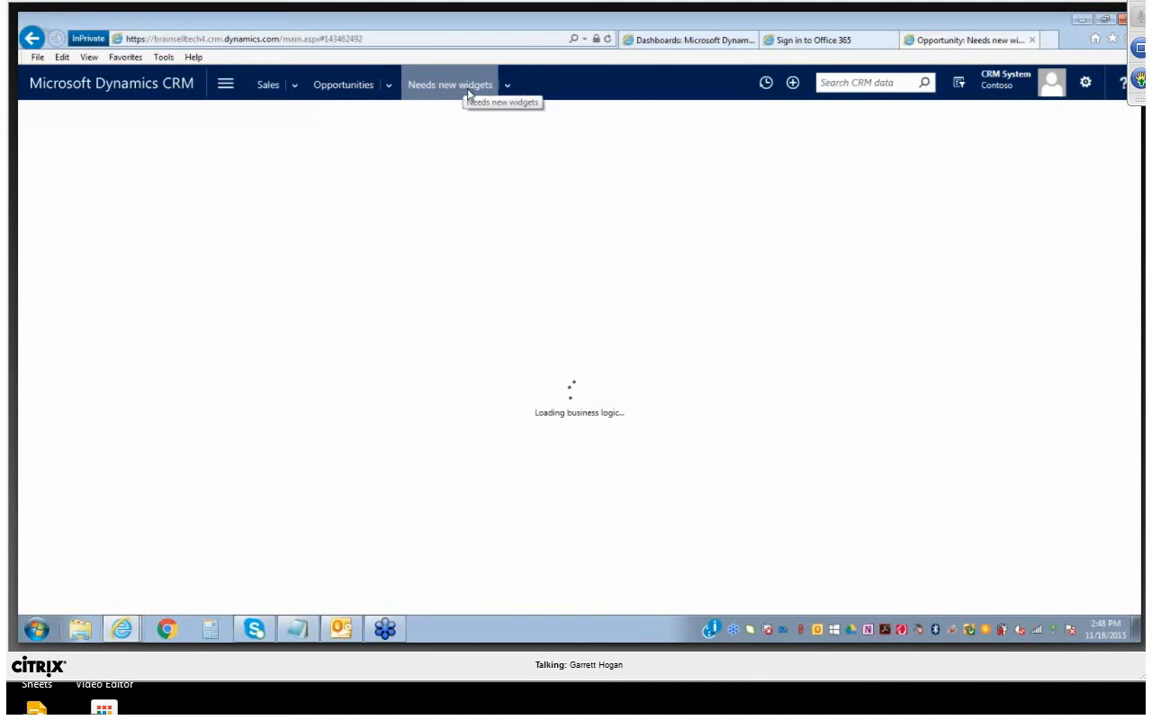
{"action": "left_click", "coordinate": [349, 90]}
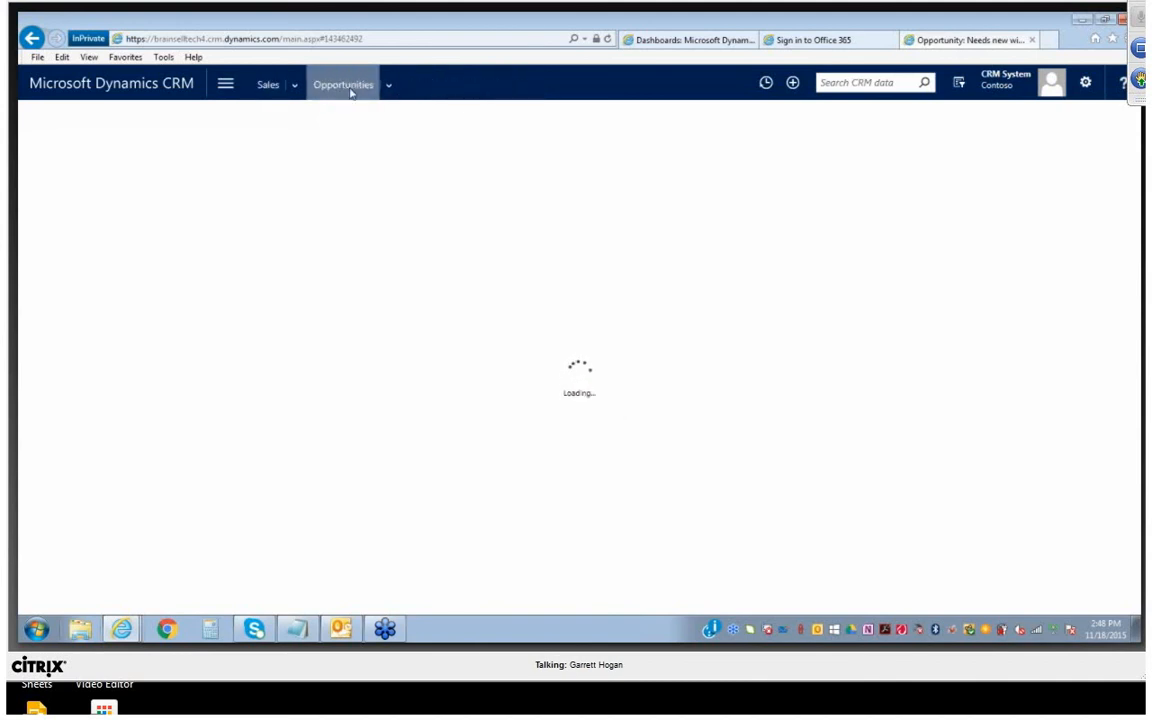
{"action": "left_click", "coordinate": [388, 88]}
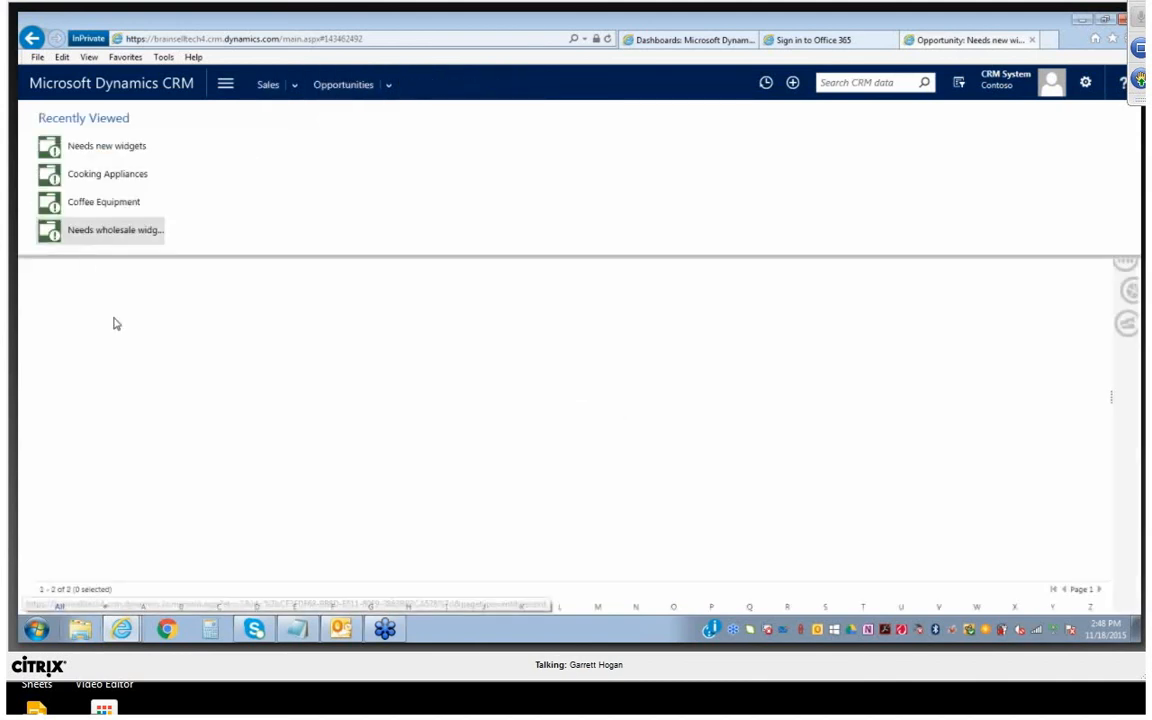
{"action": "left_click", "coordinate": [227, 347]}
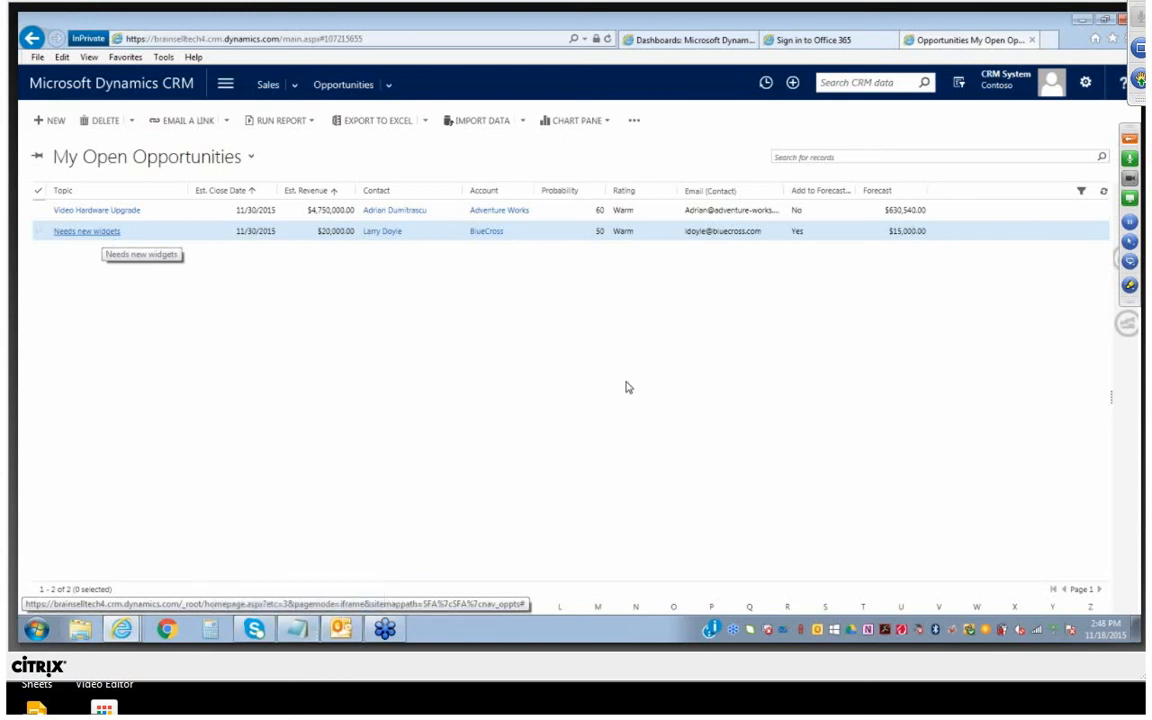
{"action": "left_click", "coordinate": [100, 231]}
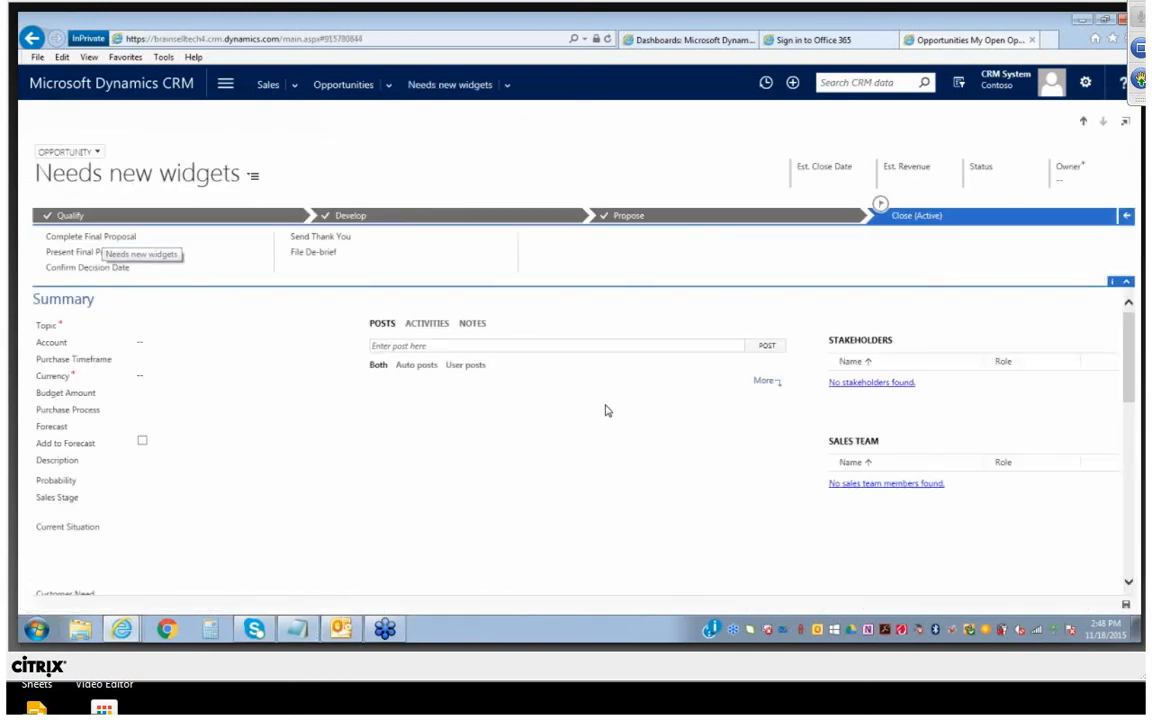
Create an order from the opportunity's active quote with status Won, closing the opportunity with revenue calculated from quotes
{"action": "scroll", "coordinate": [568, 398], "scroll_direction": "down", "scroll_amount": 10}
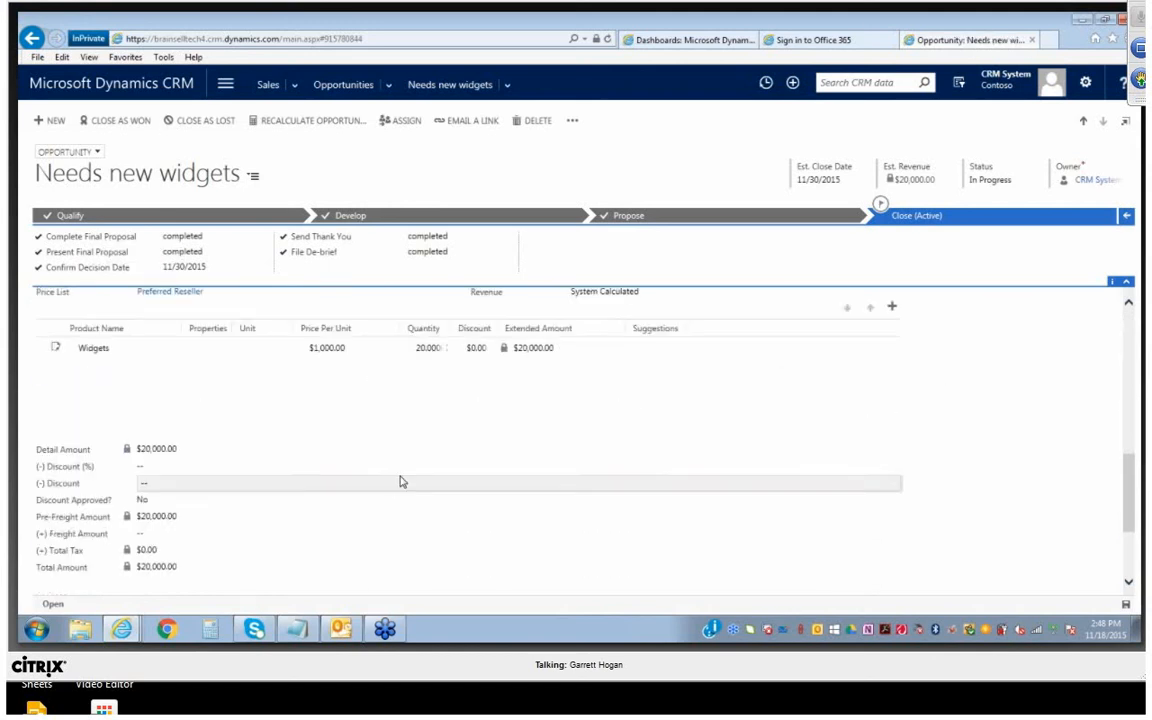
{"action": "scroll", "coordinate": [348, 410], "scroll_direction": "down", "scroll_amount": 3}
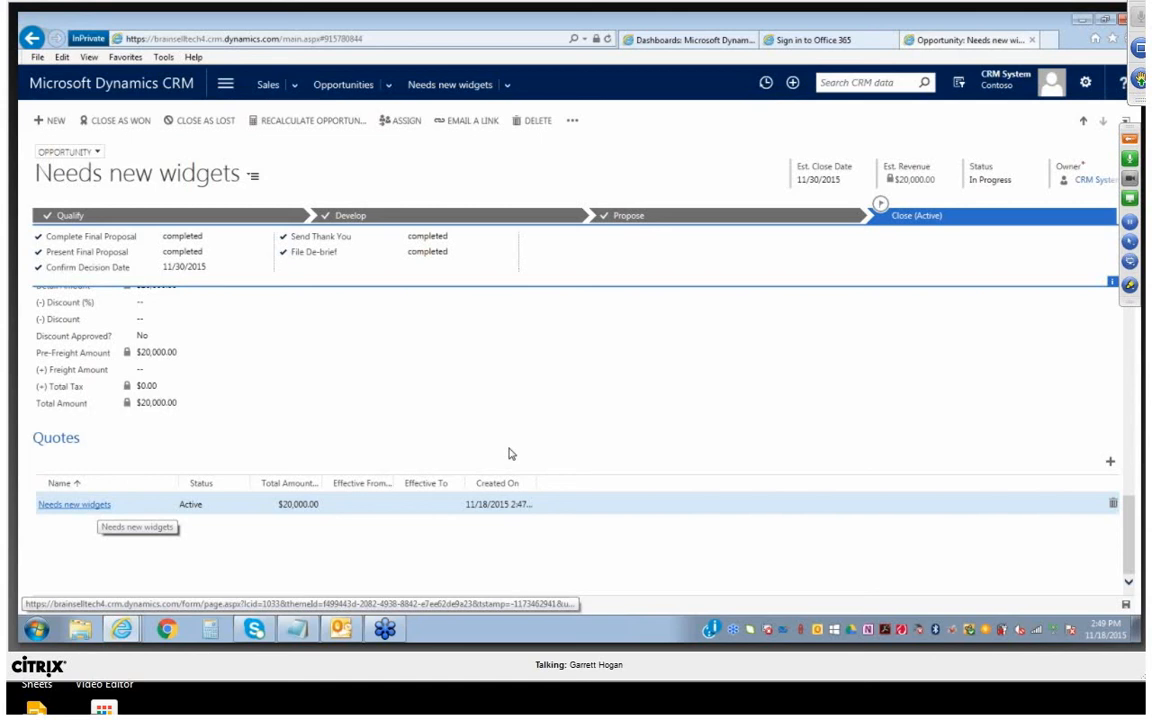
{"action": "left_click", "coordinate": [74, 507]}
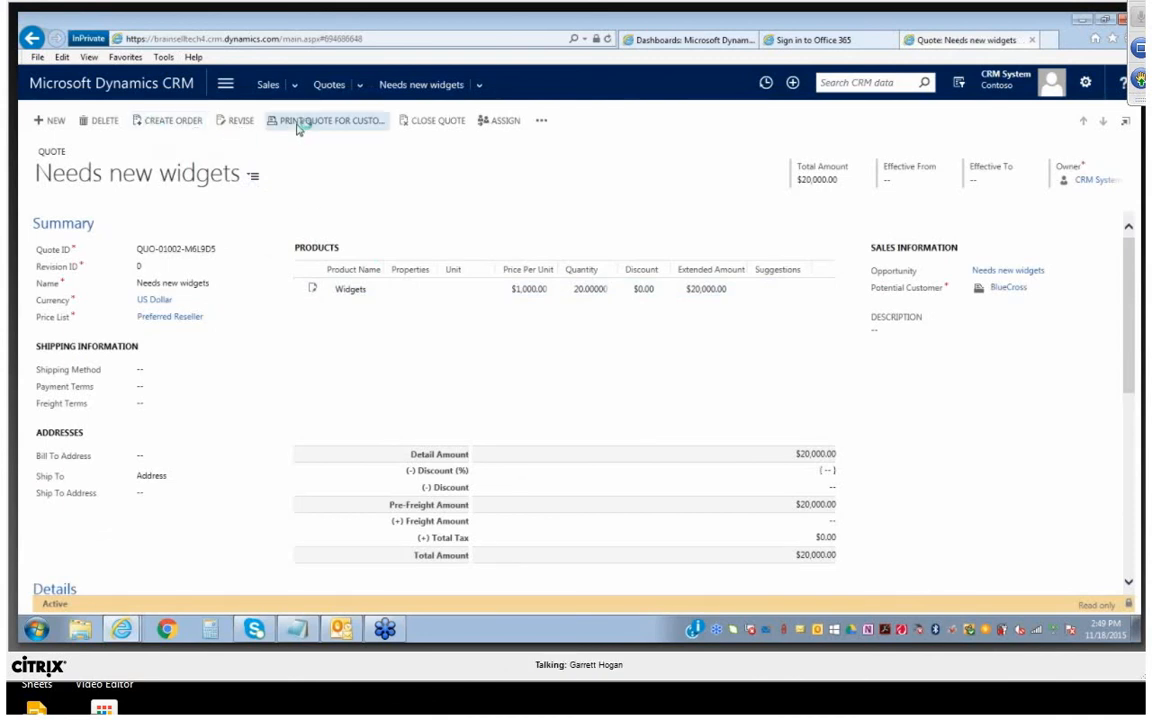
{"action": "left_click", "coordinate": [175, 122]}
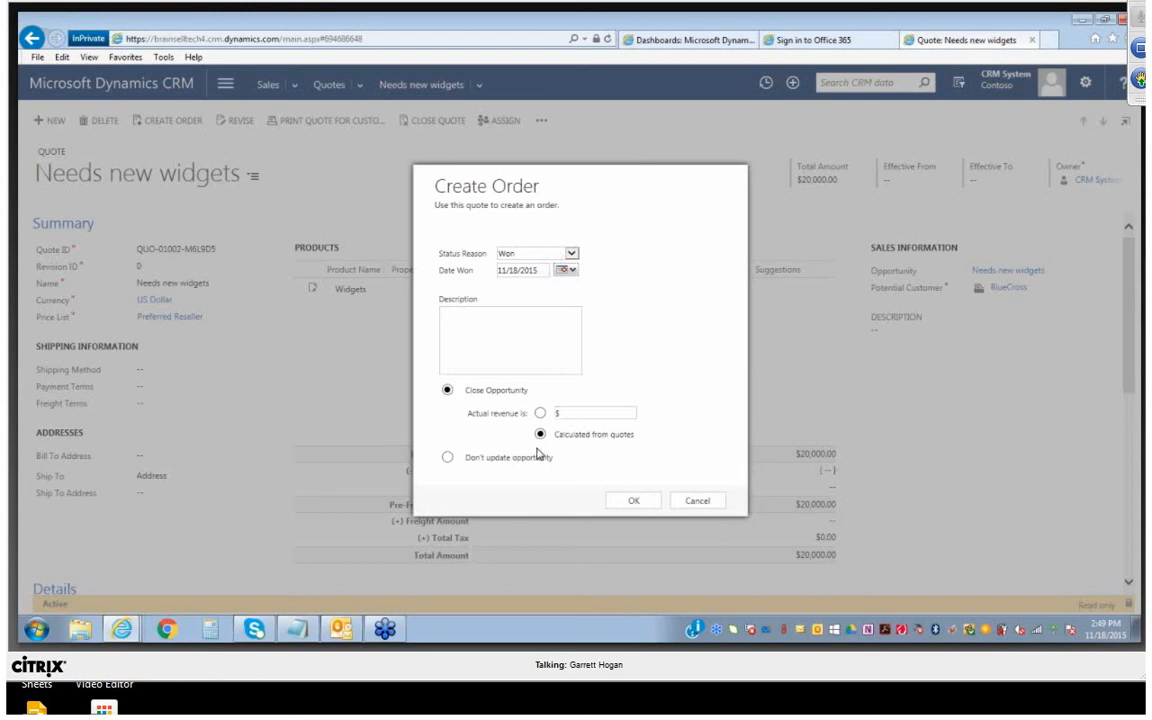
{"action": "left_click", "coordinate": [632, 501]}
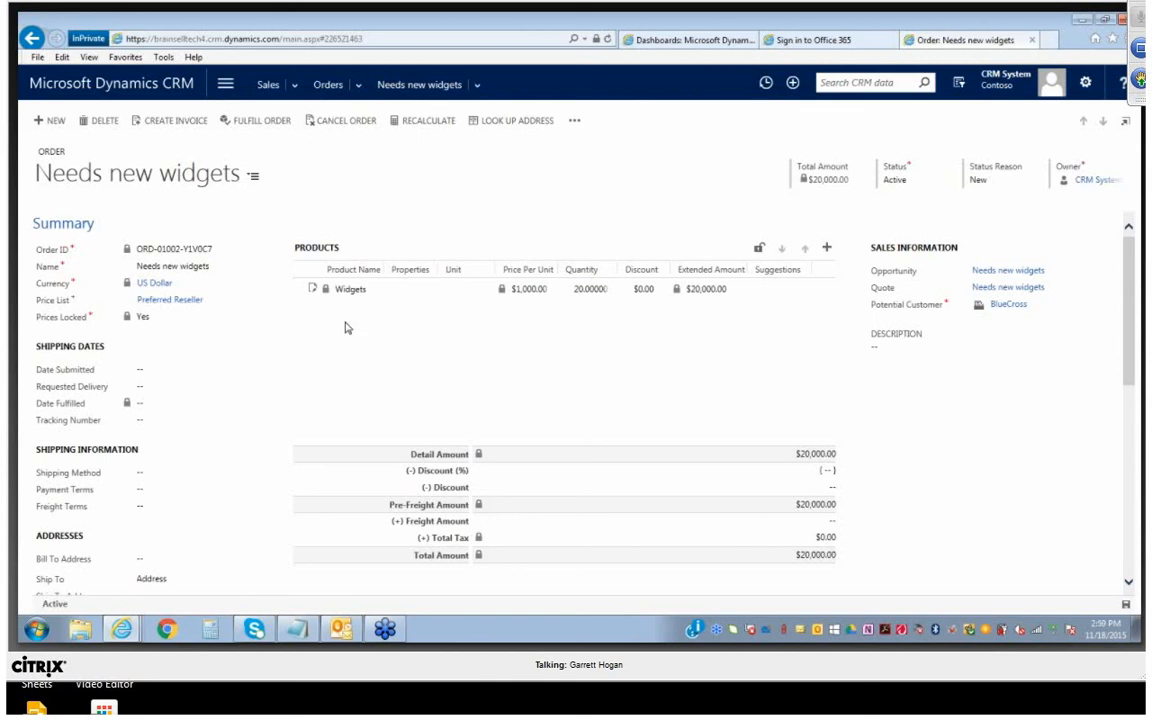
Open the BlueCross account record from the active accounts list
{"action": "left_click", "coordinate": [266, 84]}
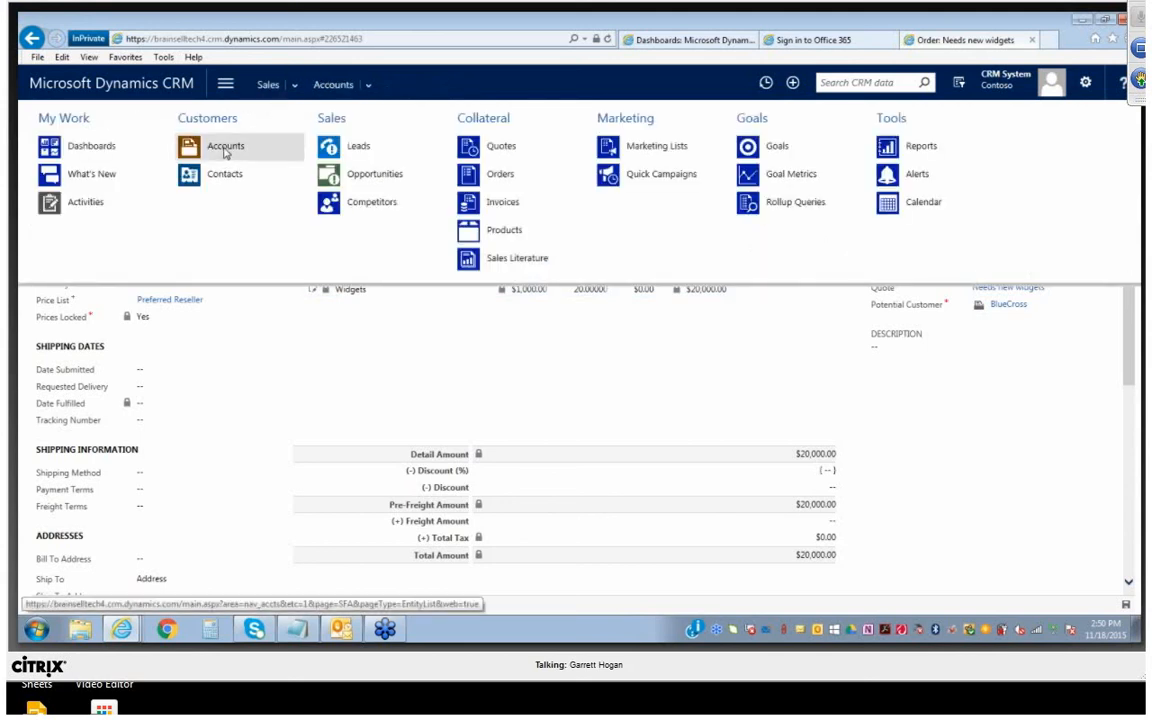
{"action": "left_click", "coordinate": [226, 150]}
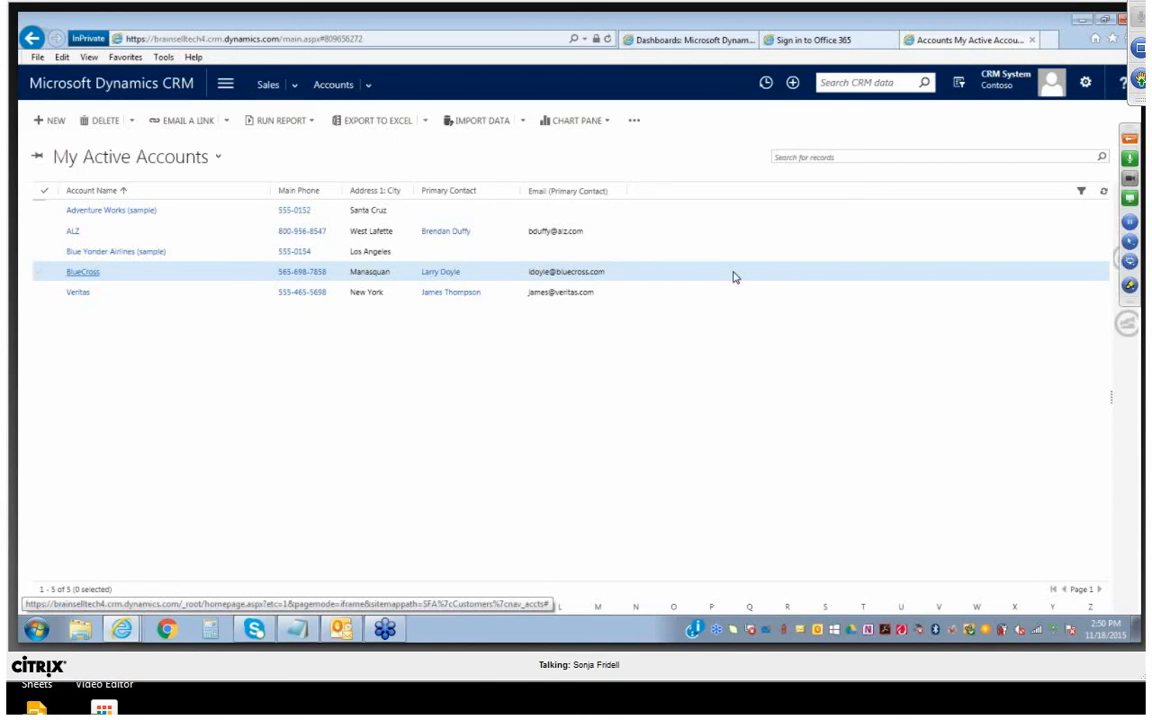
{"action": "double_click", "coordinate": [737, 276]}
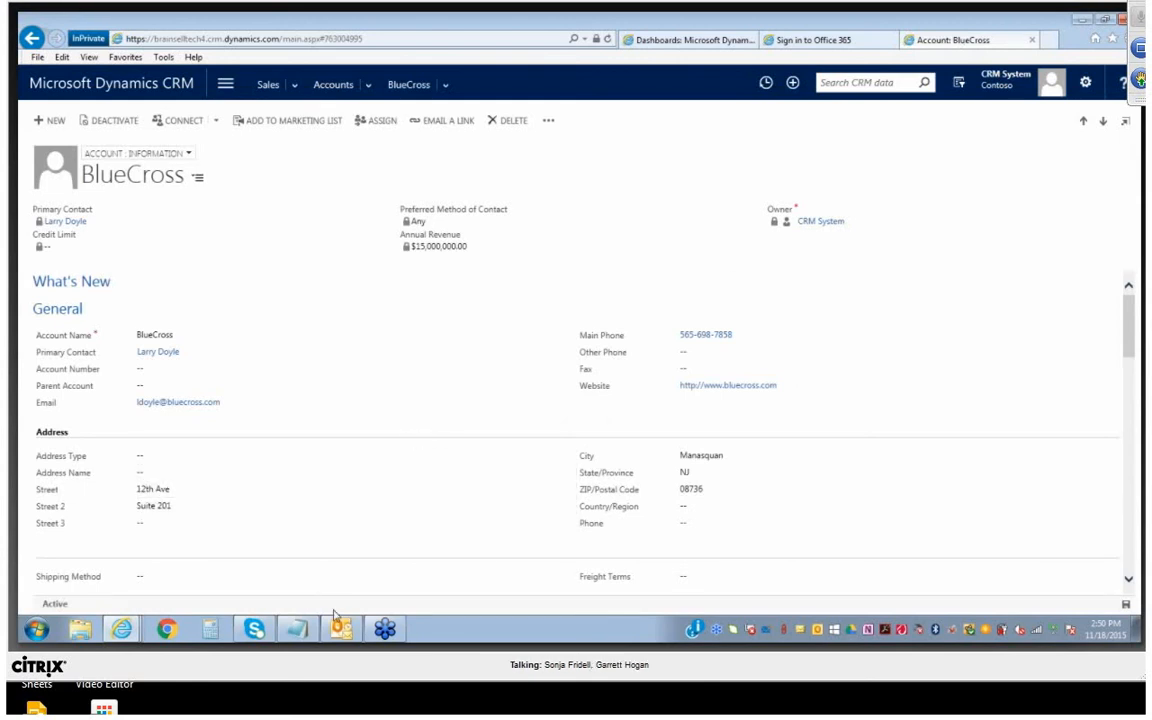
Switch to Outlook and reload its CRM Accounts list
{"action": "mouse_move", "coordinate": [340, 631]}
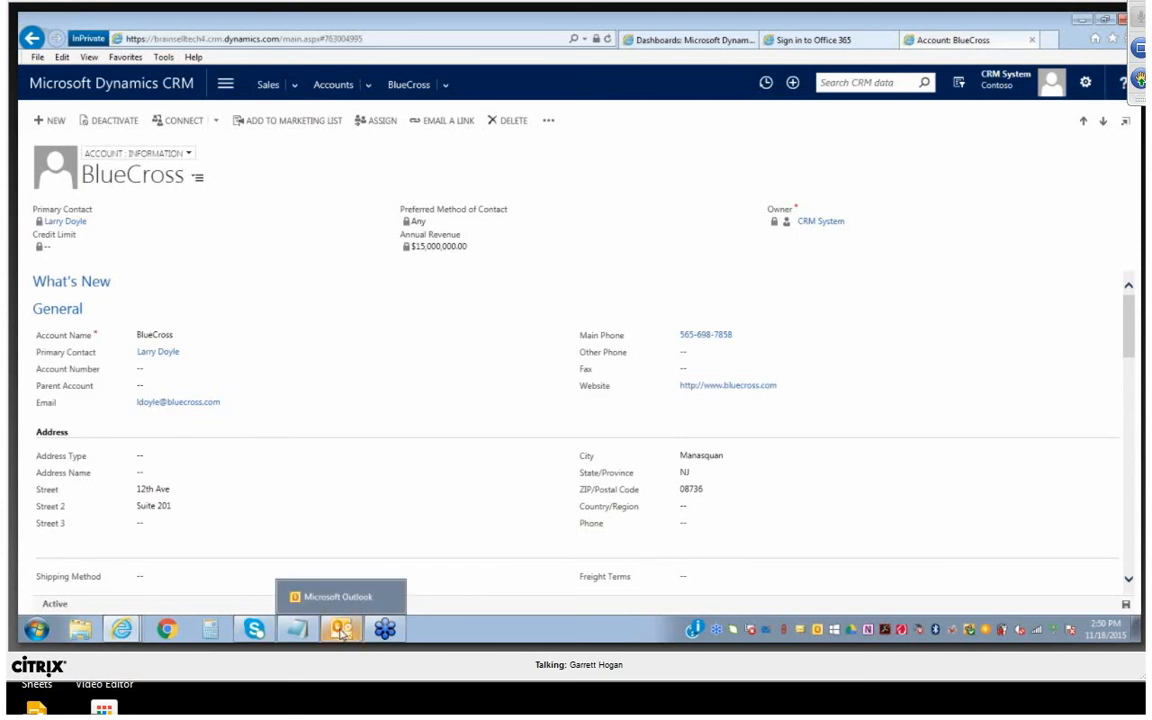
{"action": "left_click", "coordinate": [341, 632]}
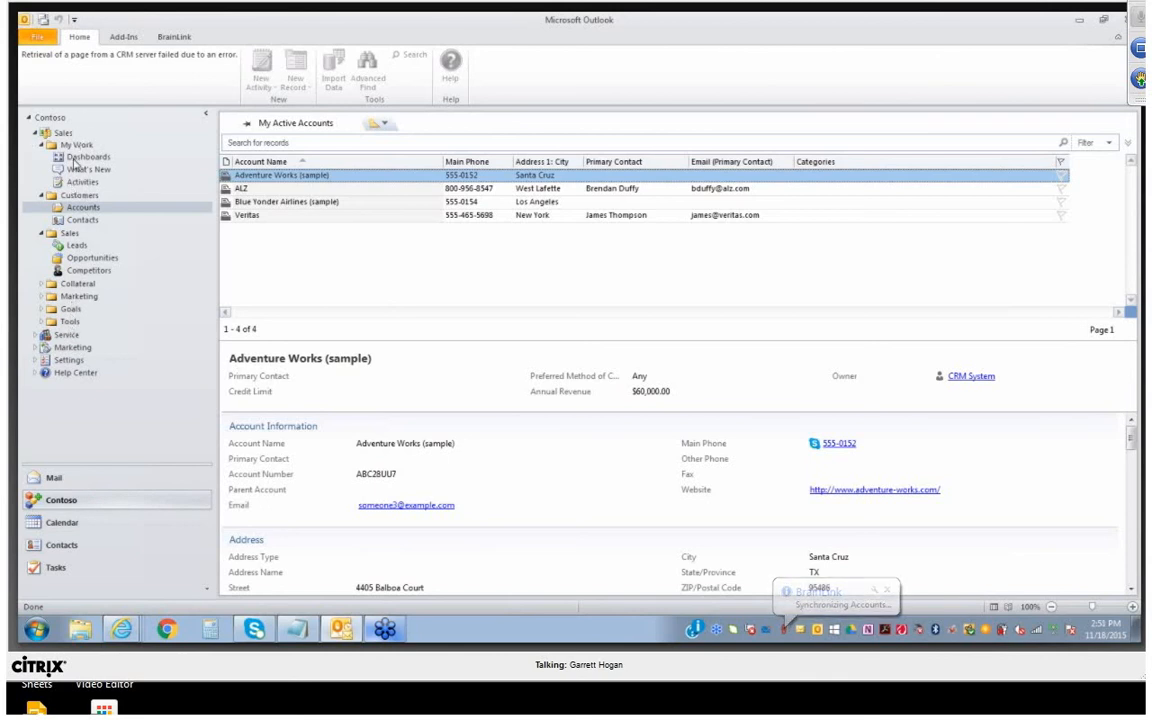
{"action": "left_click", "coordinate": [68, 296]}
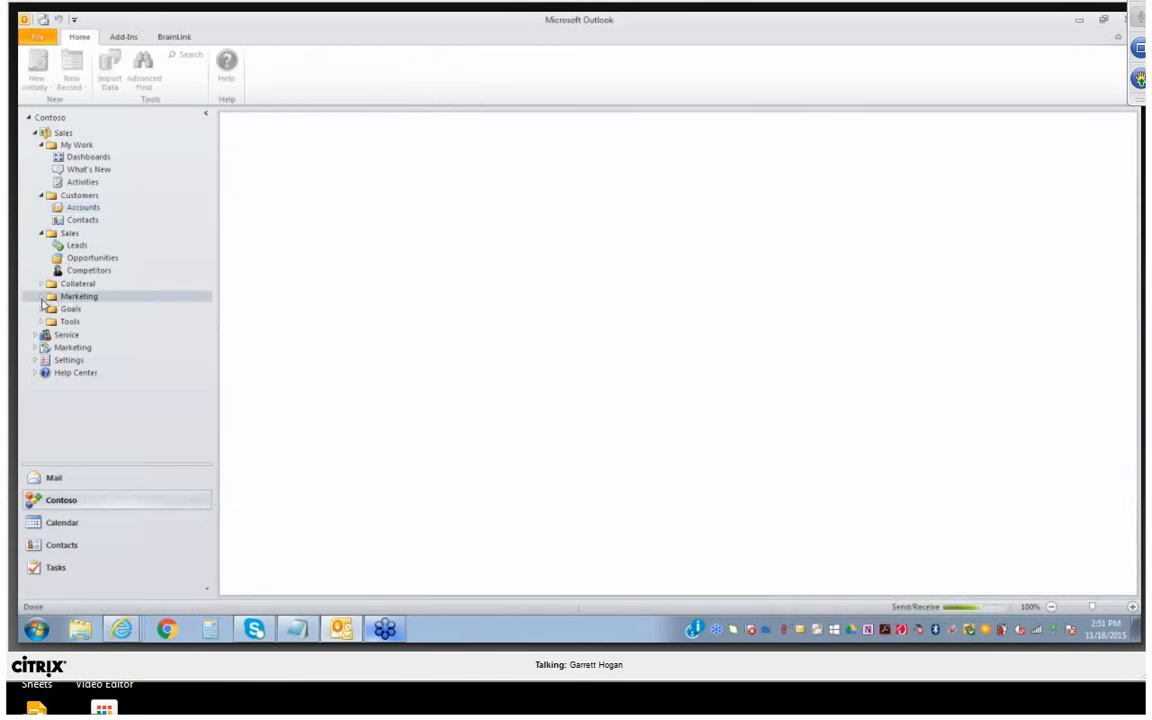
{"action": "left_click", "coordinate": [83, 208]}
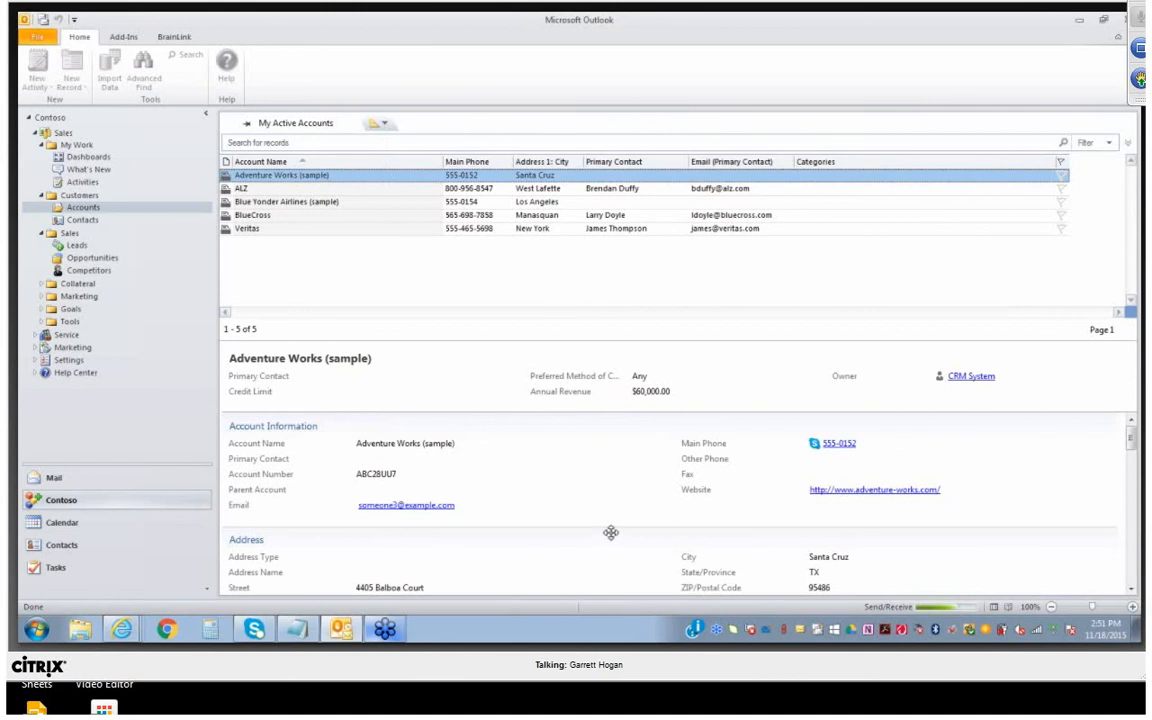
Open the Blue Yonder Airlines (sample) account, minimize its window and examine the account's preview in the list view
{"action": "left_click", "coordinate": [270, 203]}
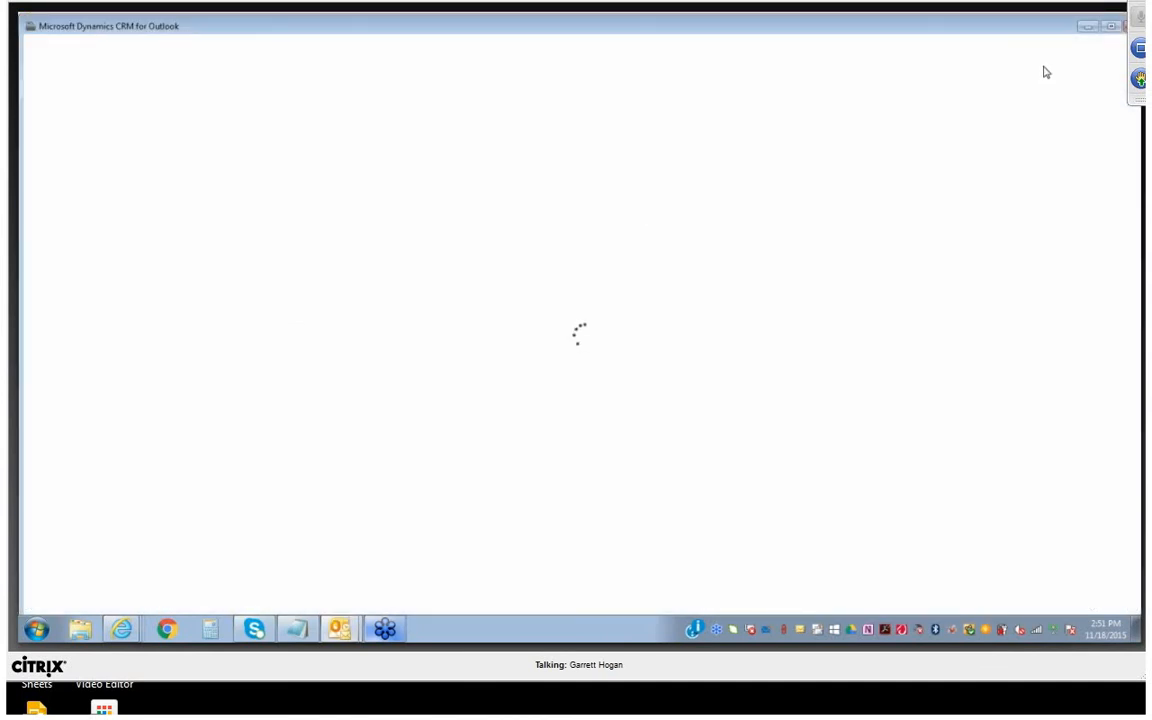
{"action": "left_click", "coordinate": [1089, 28]}
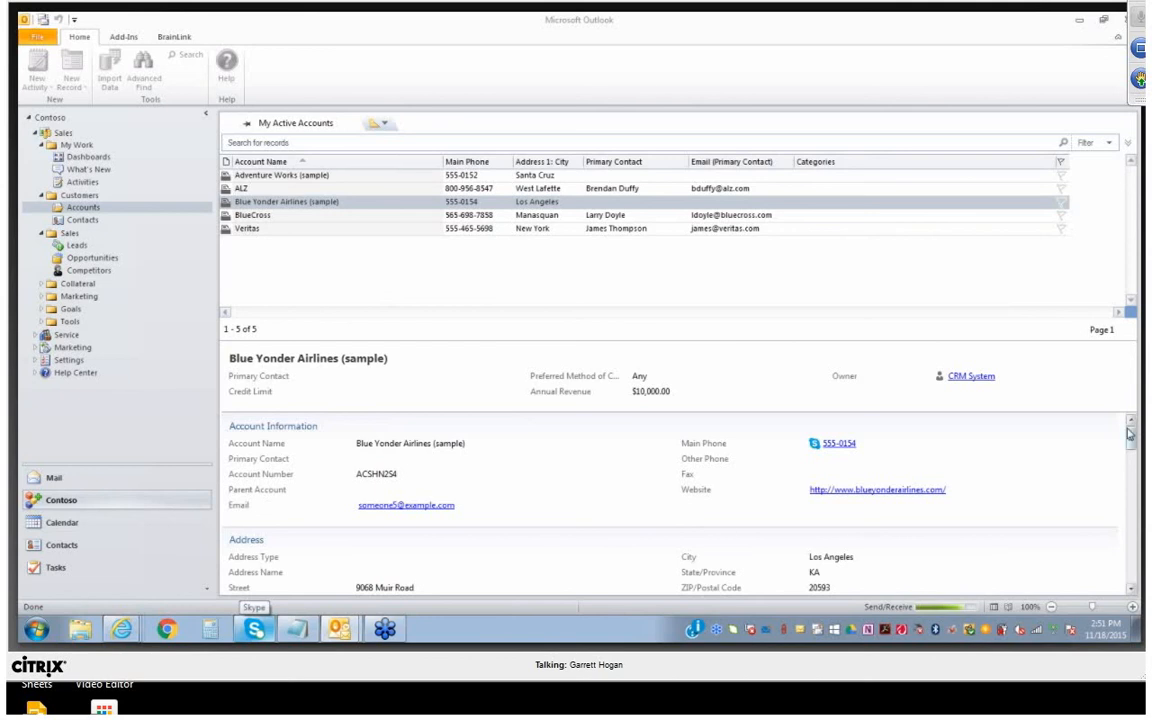
{"action": "mouse_move", "coordinate": [1130, 436]}
{"action": "left_mouse_down"}
{"action": "mouse_move", "coordinate": [1129, 471]}
{"action": "mouse_move", "coordinate": [1121, 425]}
{"action": "left_mouse_up"}
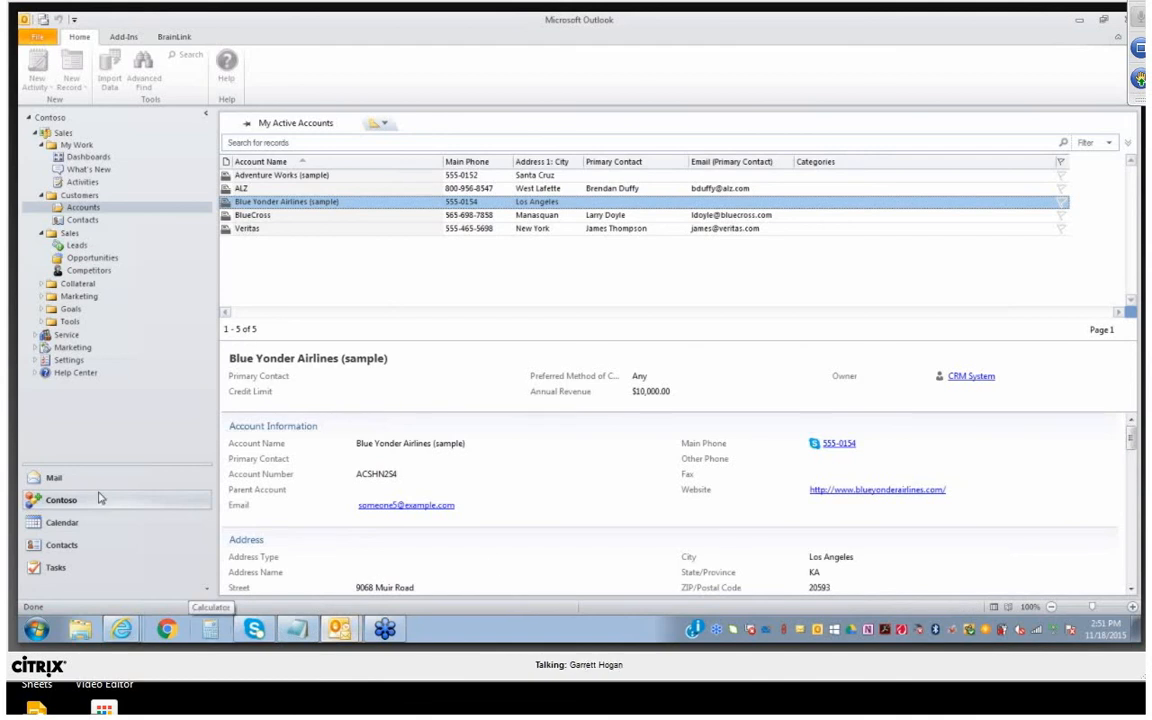
Preview the limited-time-offer and Oracle Business Intelligence messages in the mail inbox, and display the CRM commands for new activities
{"action": "left_click", "coordinate": [70, 479]}
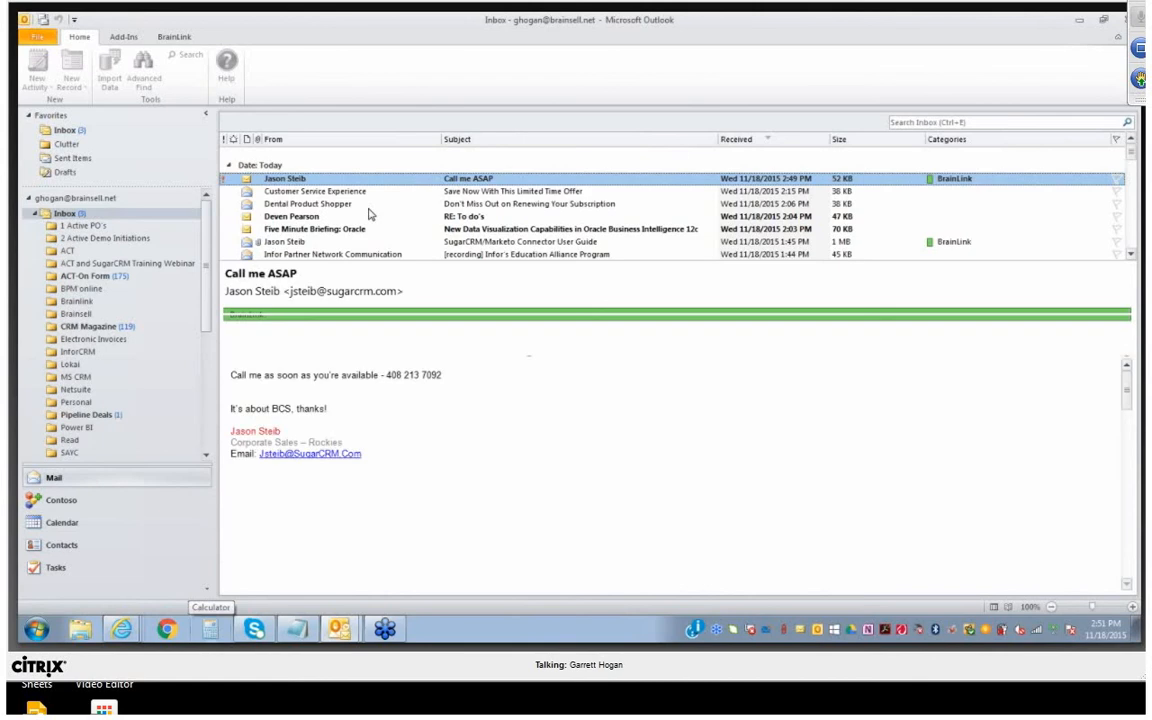
{"action": "left_click", "coordinate": [440, 191]}
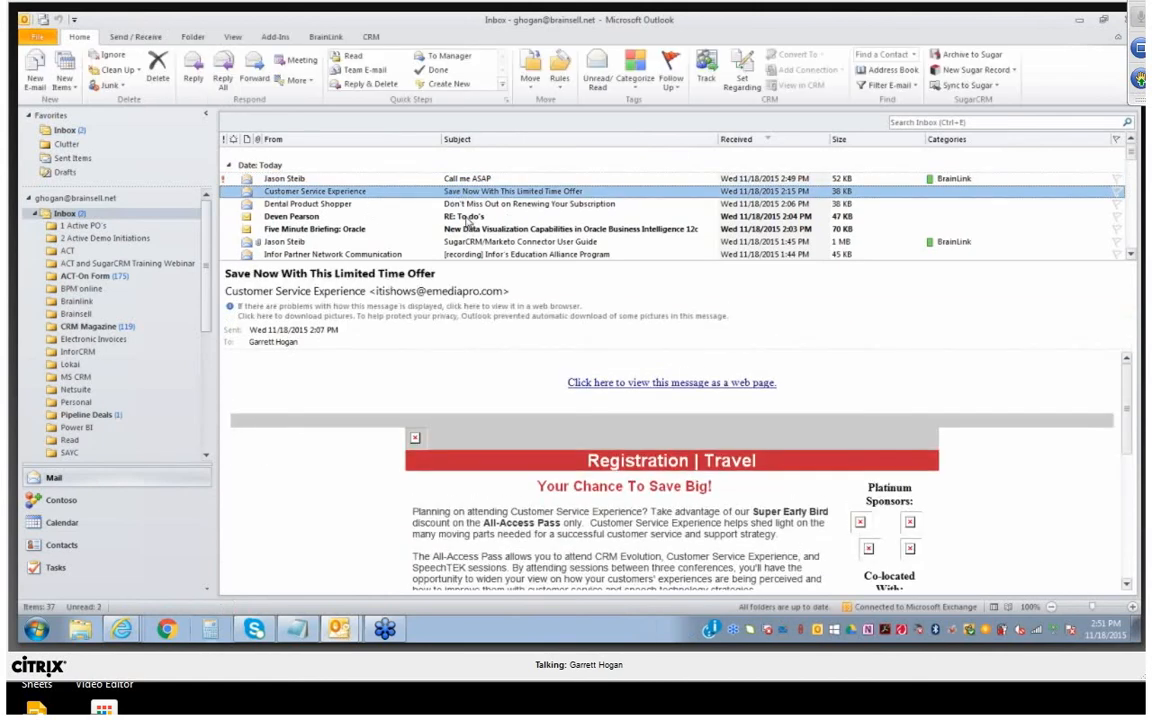
{"action": "scroll", "coordinate": [466, 219], "scroll_direction": "down", "scroll_amount": 2}
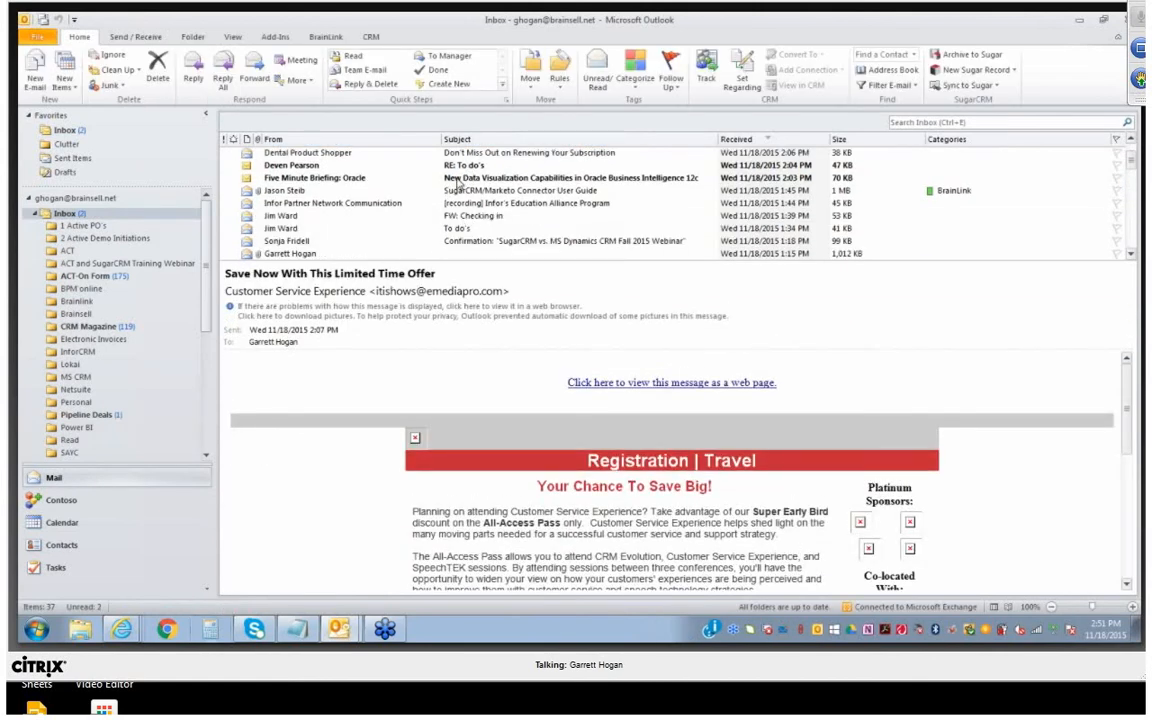
{"action": "left_click", "coordinate": [458, 178]}
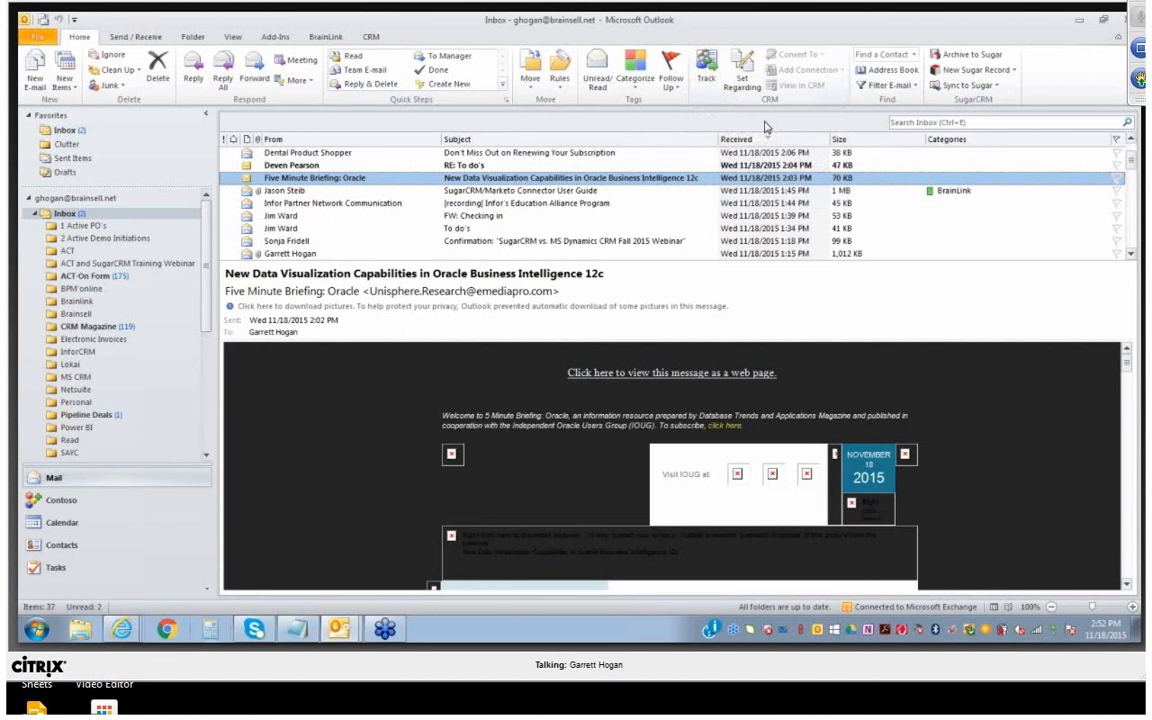
{"action": "left_click", "coordinate": [369, 39]}
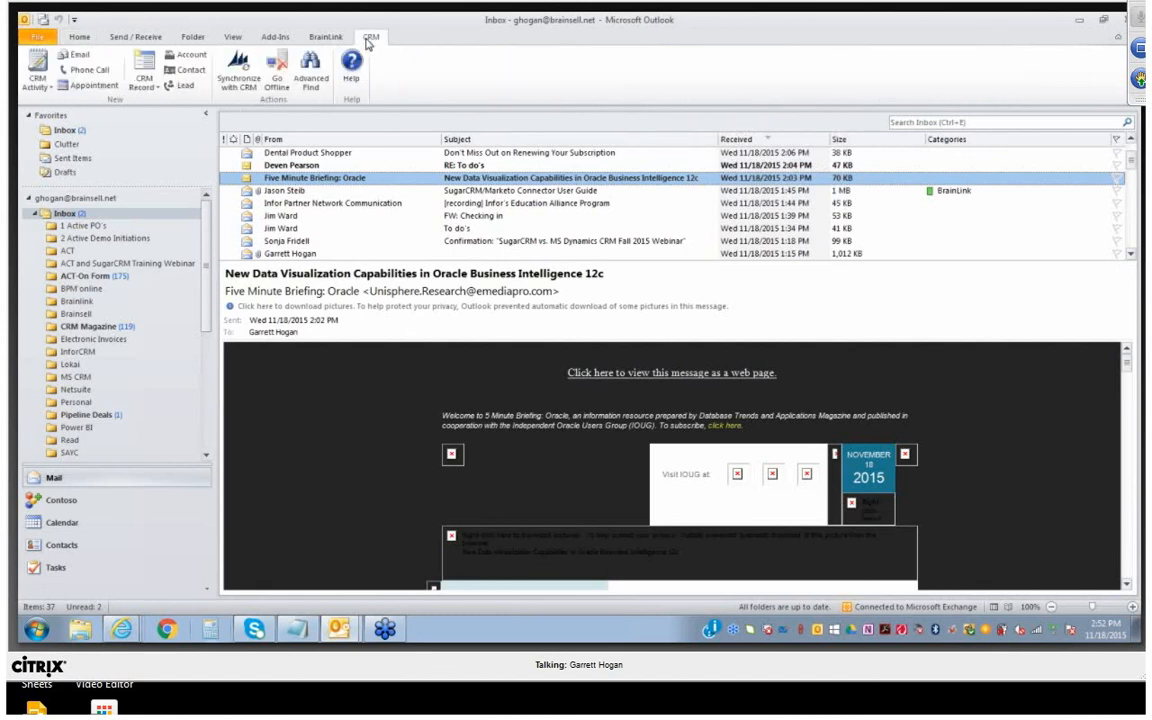
{"action": "left_click", "coordinate": [95, 86]}
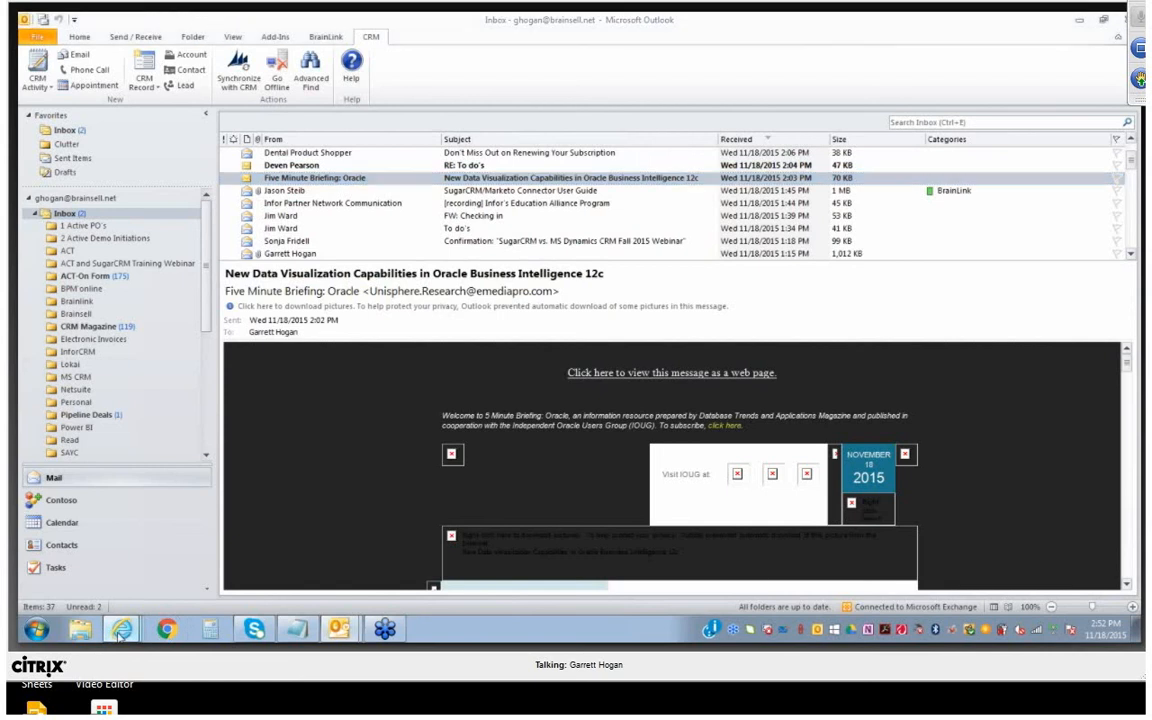
Switch to the browser, sign in to Office 365 with the administrator password copied from the Notepad demo notes, and display the Office Online apps
{"action": "mouse_move", "coordinate": [118, 630]}
{"action": "left_click", "coordinate": [122, 521]}
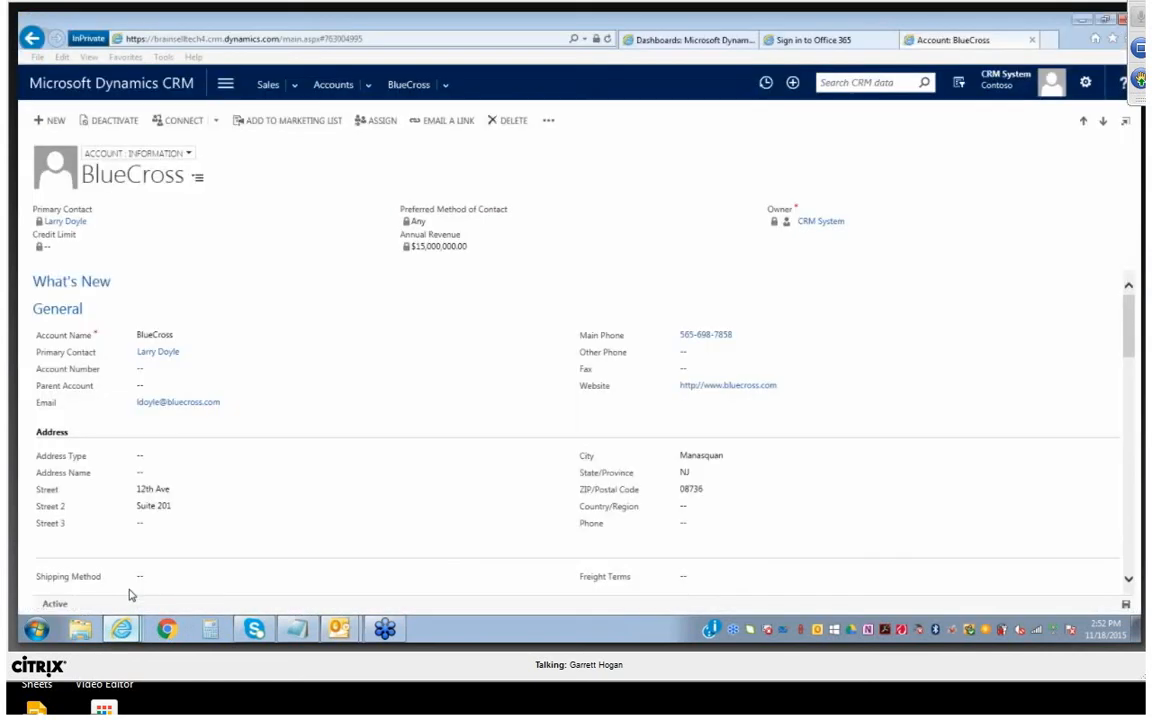
{"action": "left_click", "coordinate": [822, 40]}
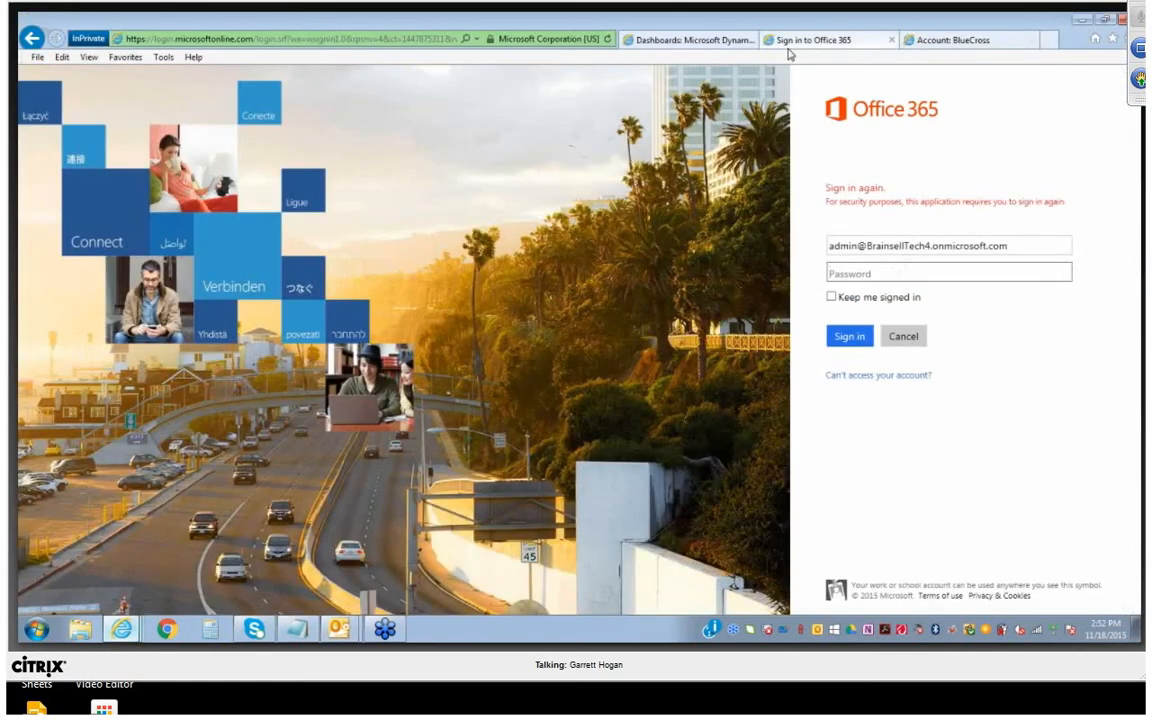
{"action": "left_click", "coordinate": [296, 630]}
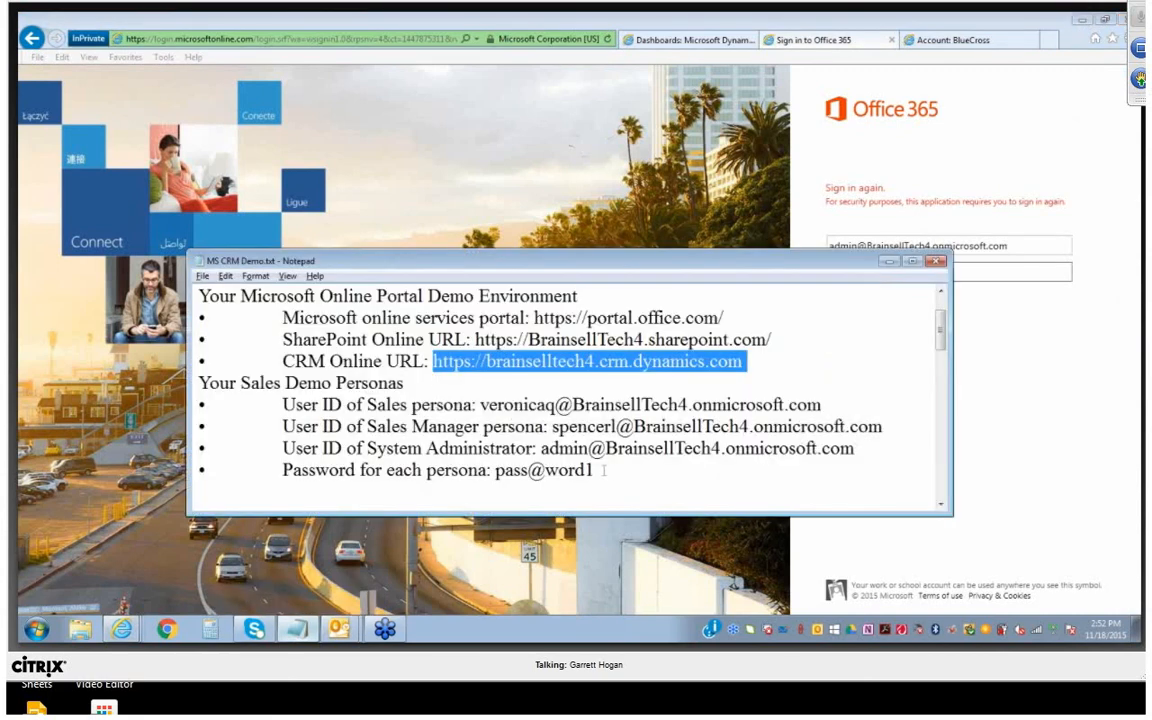
{"action": "left_click_drag", "start_coordinate": [597, 470], "coordinate": [496, 470]}
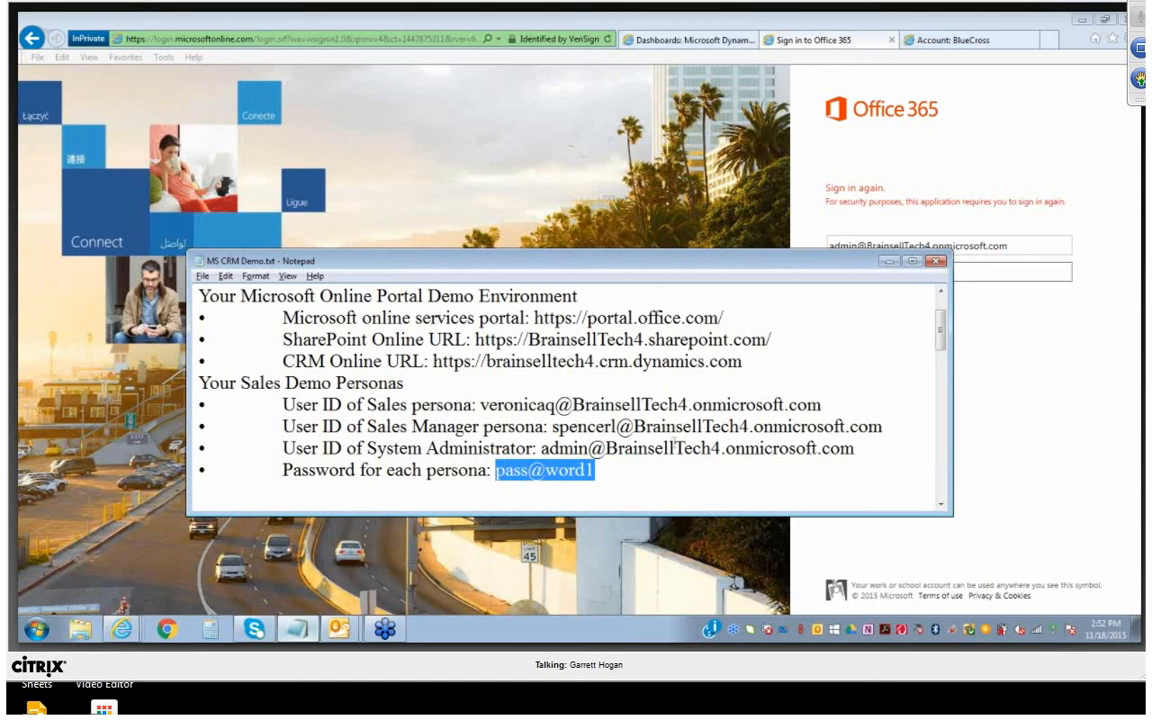
{"action": "left_click", "coordinate": [844, 270]}
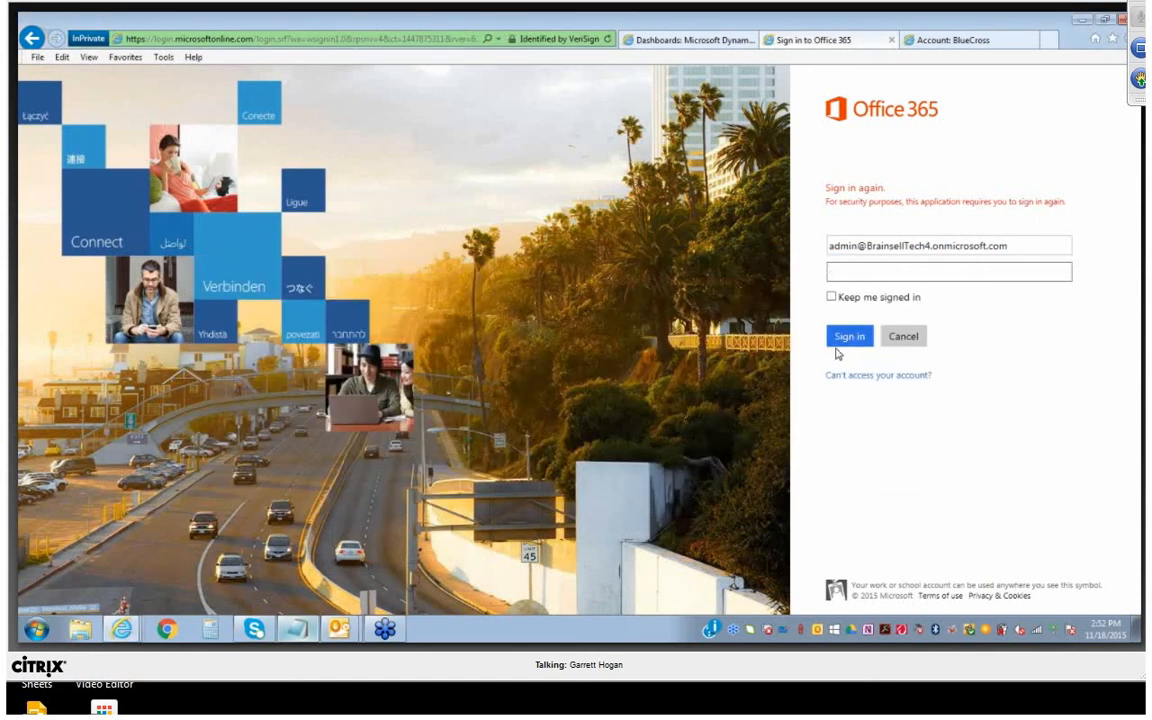
{"action": "key", "text": "ctrl+v"}
{"action": "left_click", "coordinate": [845, 340]}
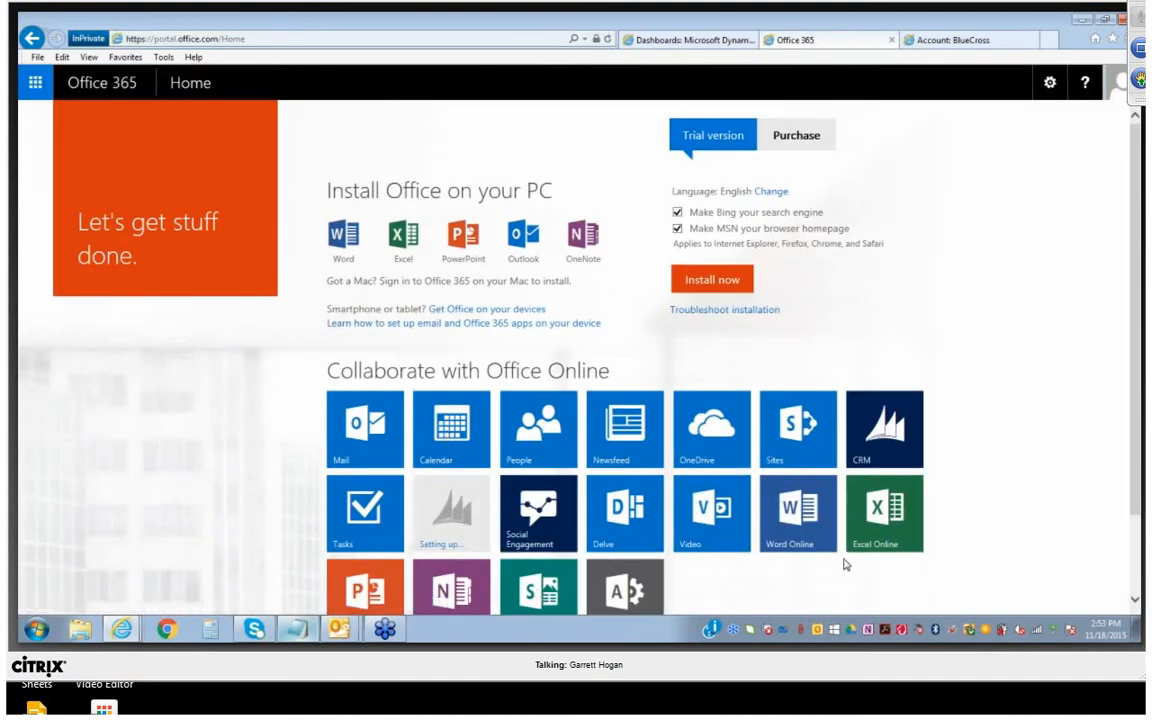
{"action": "scroll", "coordinate": [843, 561], "scroll_direction": "down", "scroll_amount": 1}
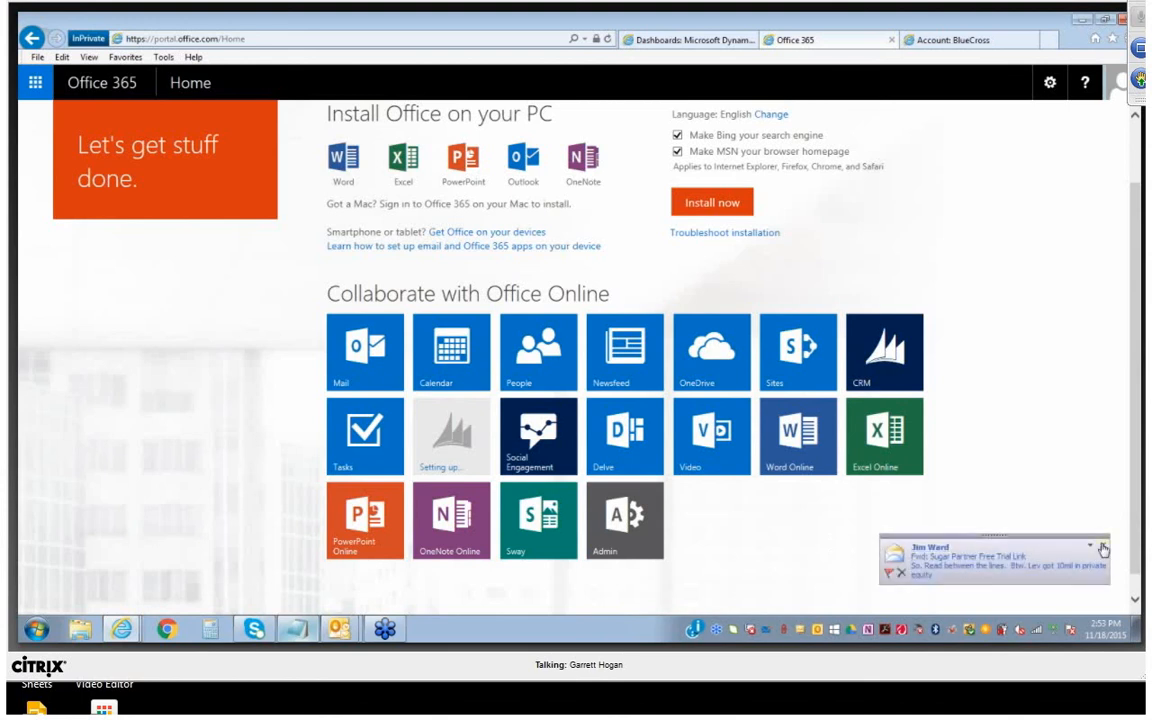
{"action": "left_click", "coordinate": [1102, 545]}
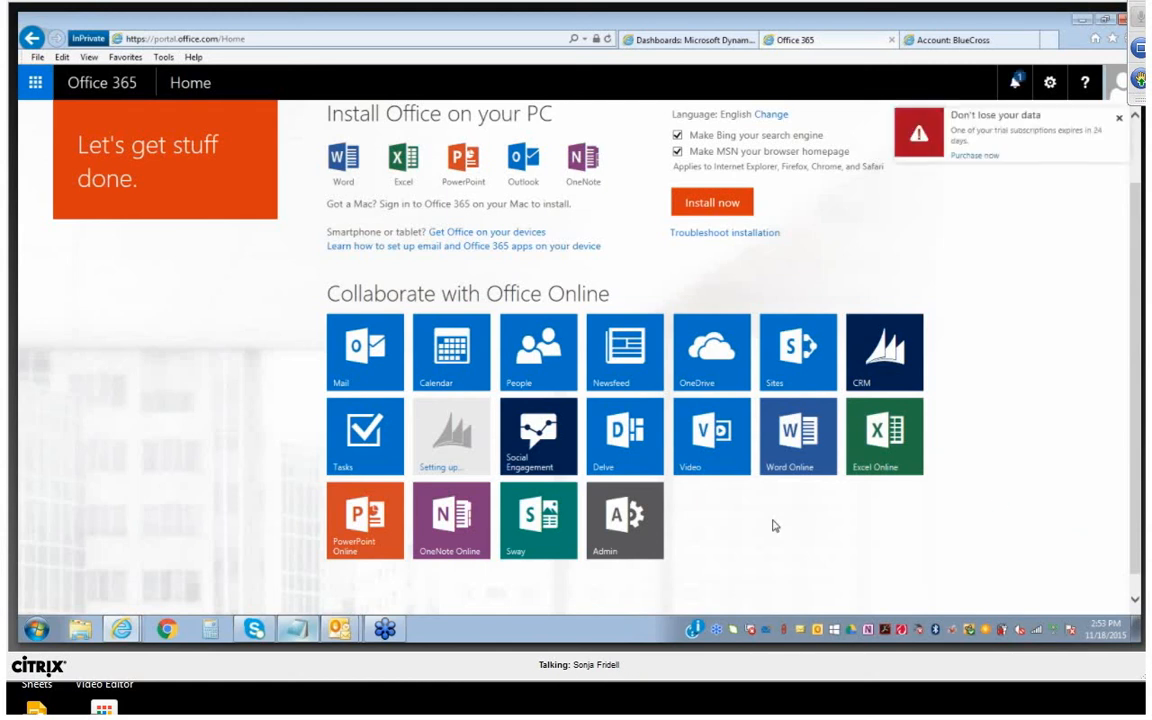
Return to the Microsoft Dynamics CRM Overview dashboard and dismiss the Pending Email Approval notice
{"action": "left_click", "coordinate": [121, 626]}
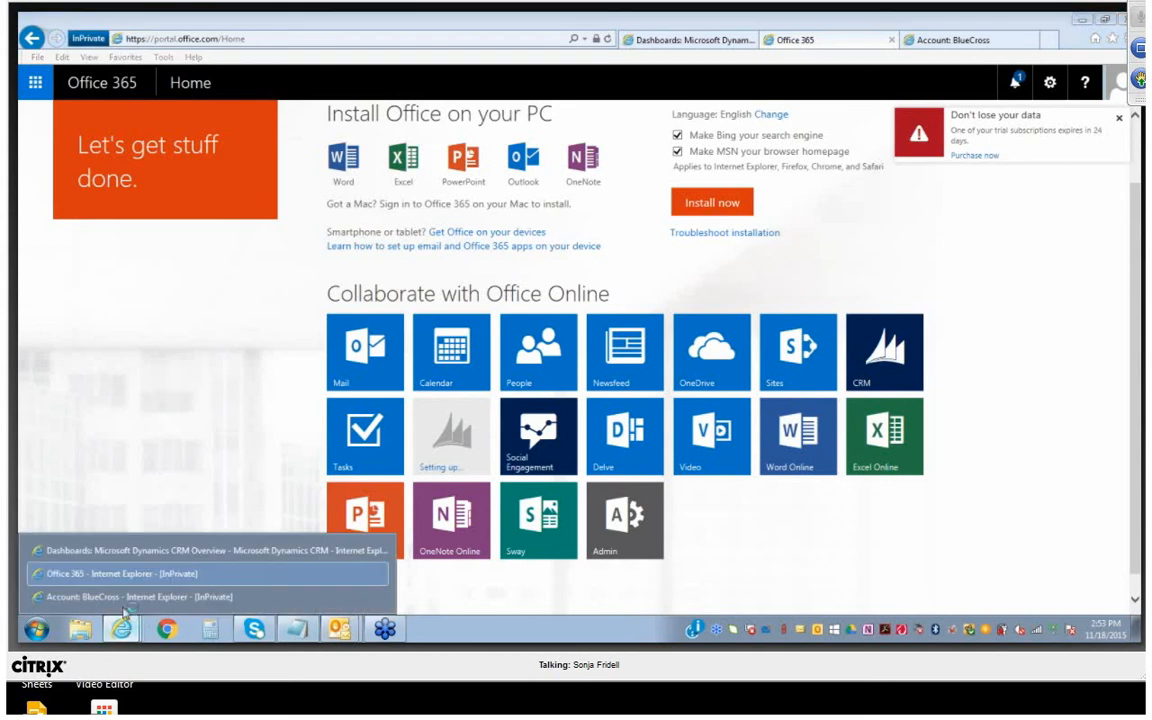
{"action": "left_click", "coordinate": [158, 550]}
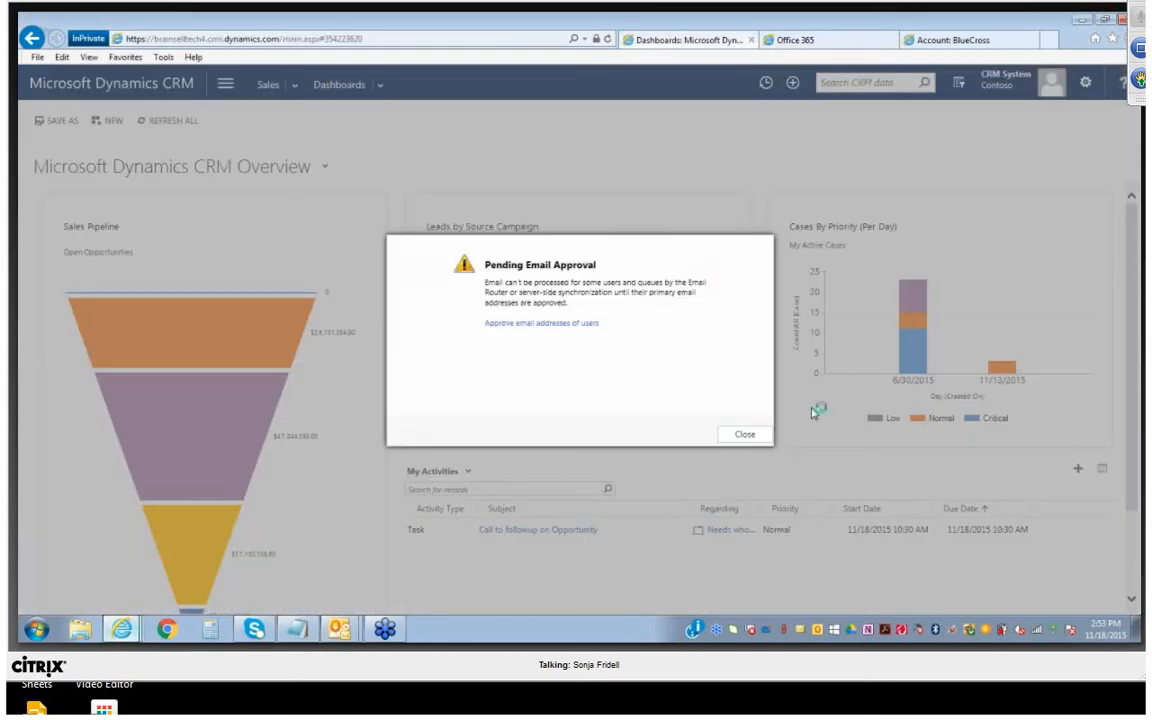
{"action": "left_click", "coordinate": [745, 434]}
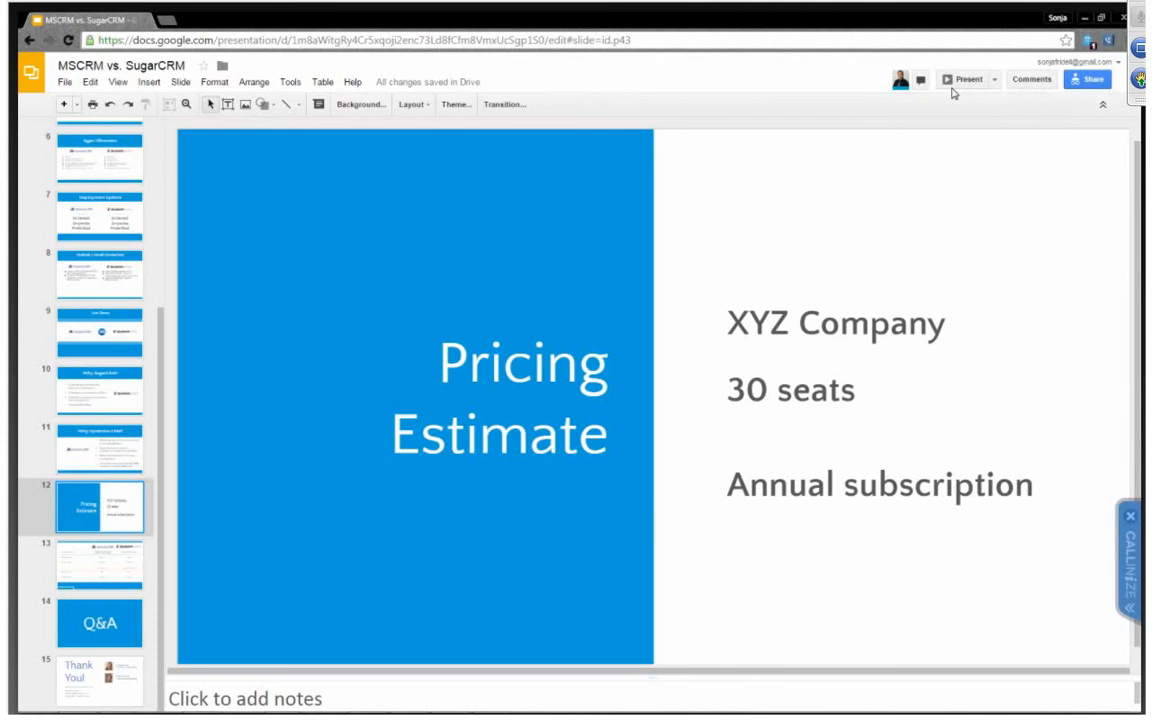
Present the MSCRM vs. SugarCRM deck in Google Slides from the Pricing Estimate slide, advance one slide and go back to Pricing Estimate
{"action": "left_click", "coordinate": [966, 80]}
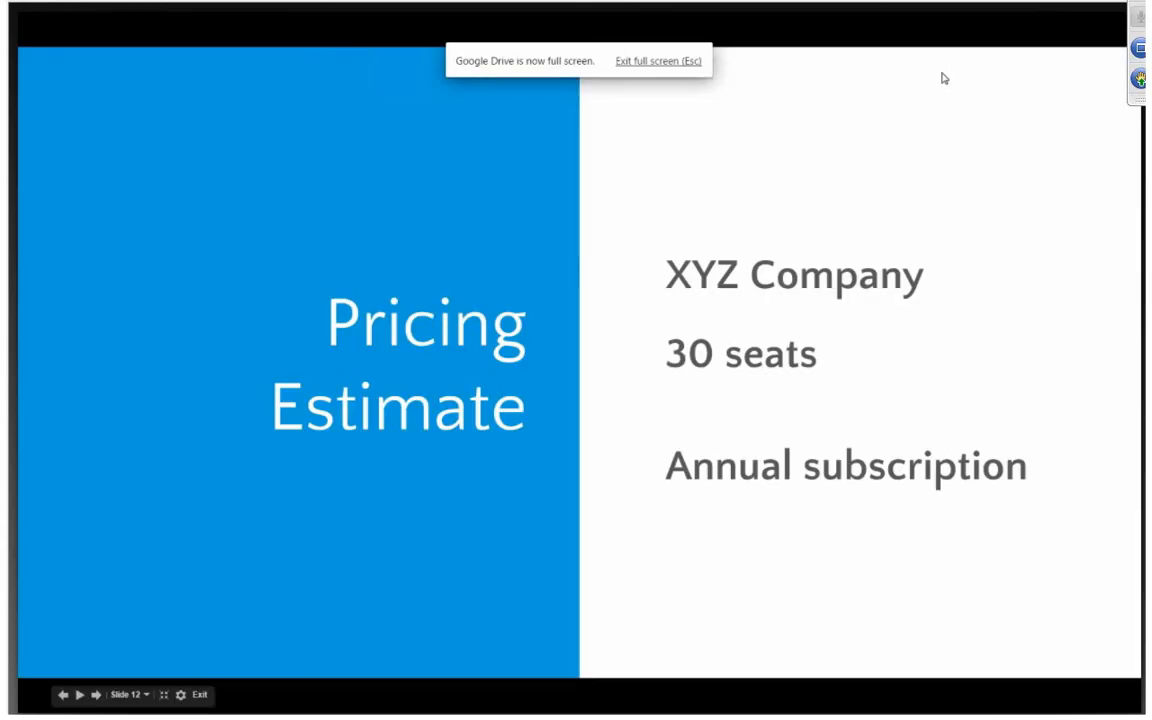
{"action": "left_click", "coordinate": [633, 284]}
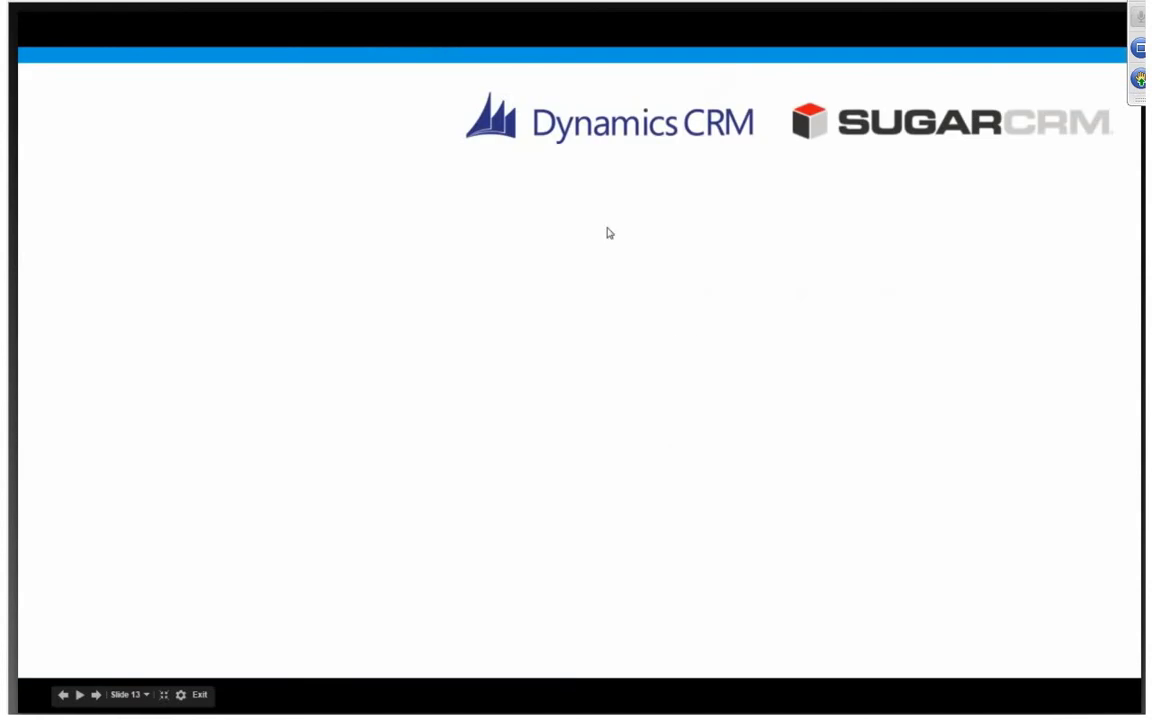
{"action": "key", "text": "Left"}
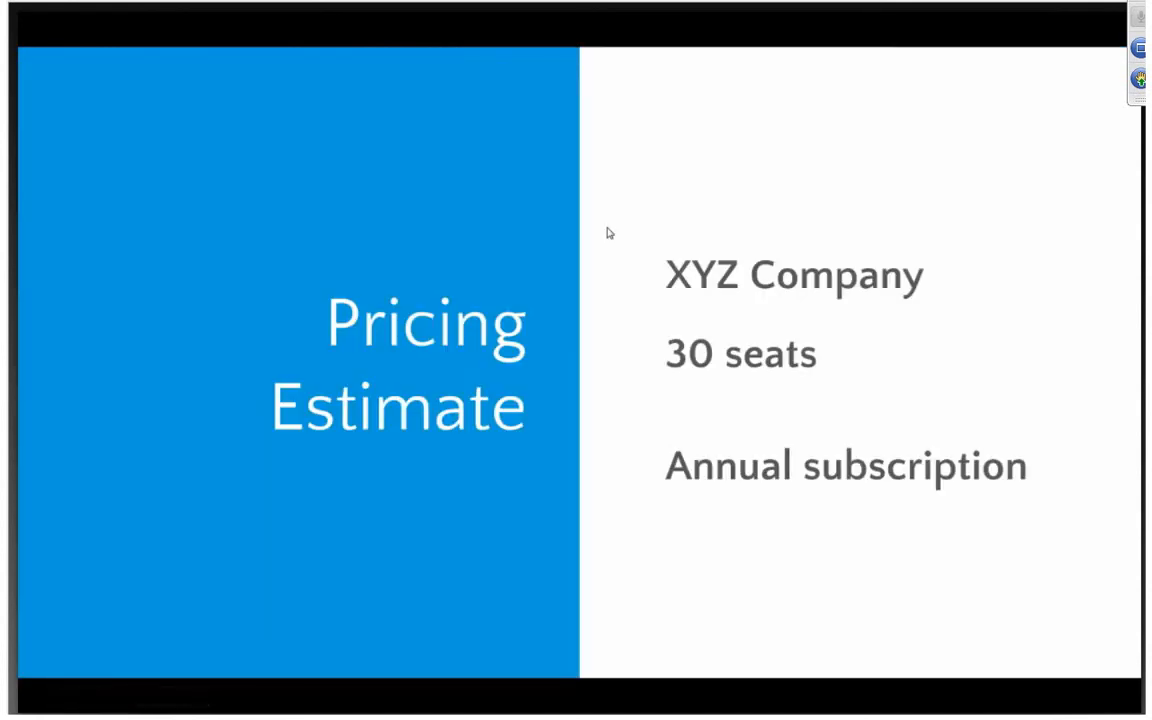